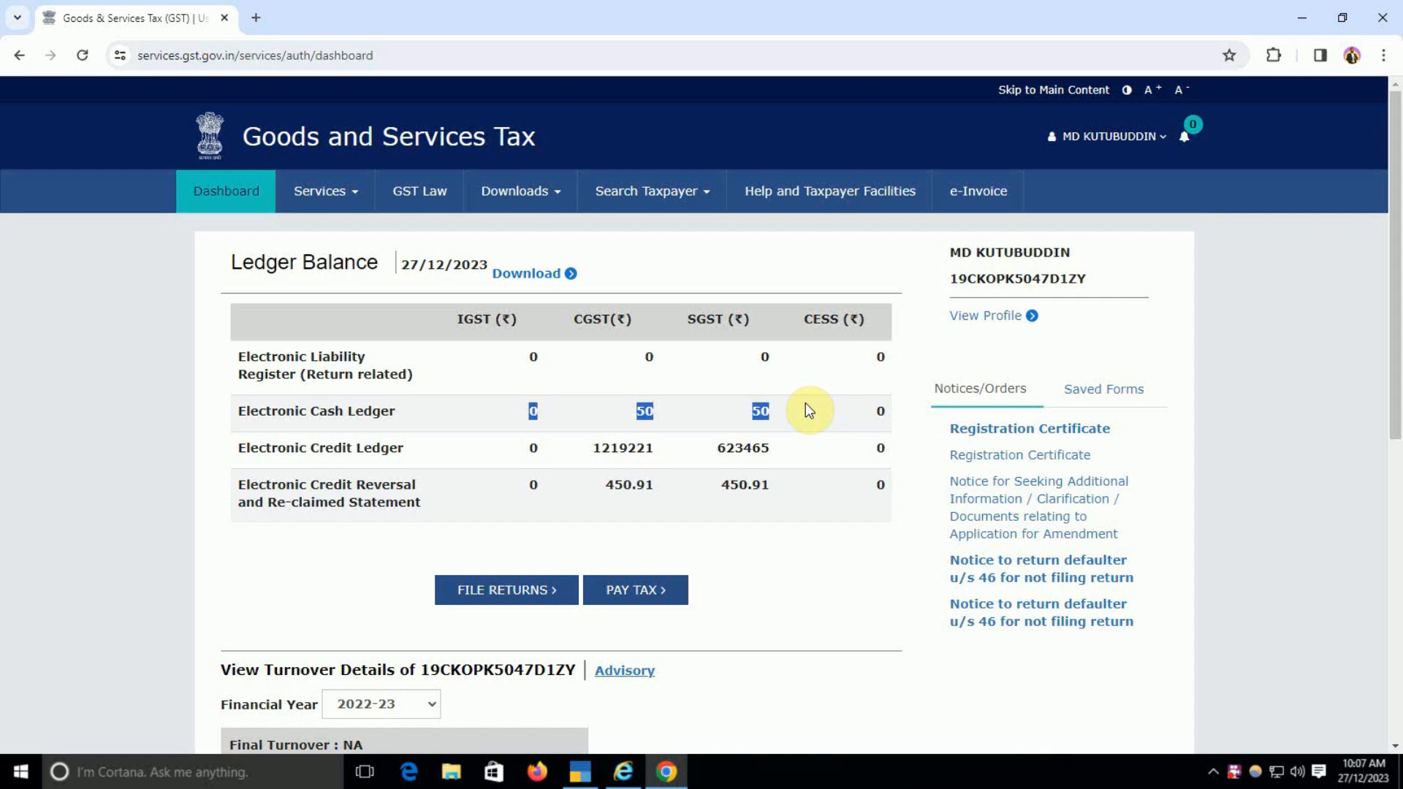
Step: Check TallyPrime briefly, return to the GST portal in Chrome and open the detailed Electronic Cash Ledger page
{"action": "left_click", "coordinate": [579, 772]}
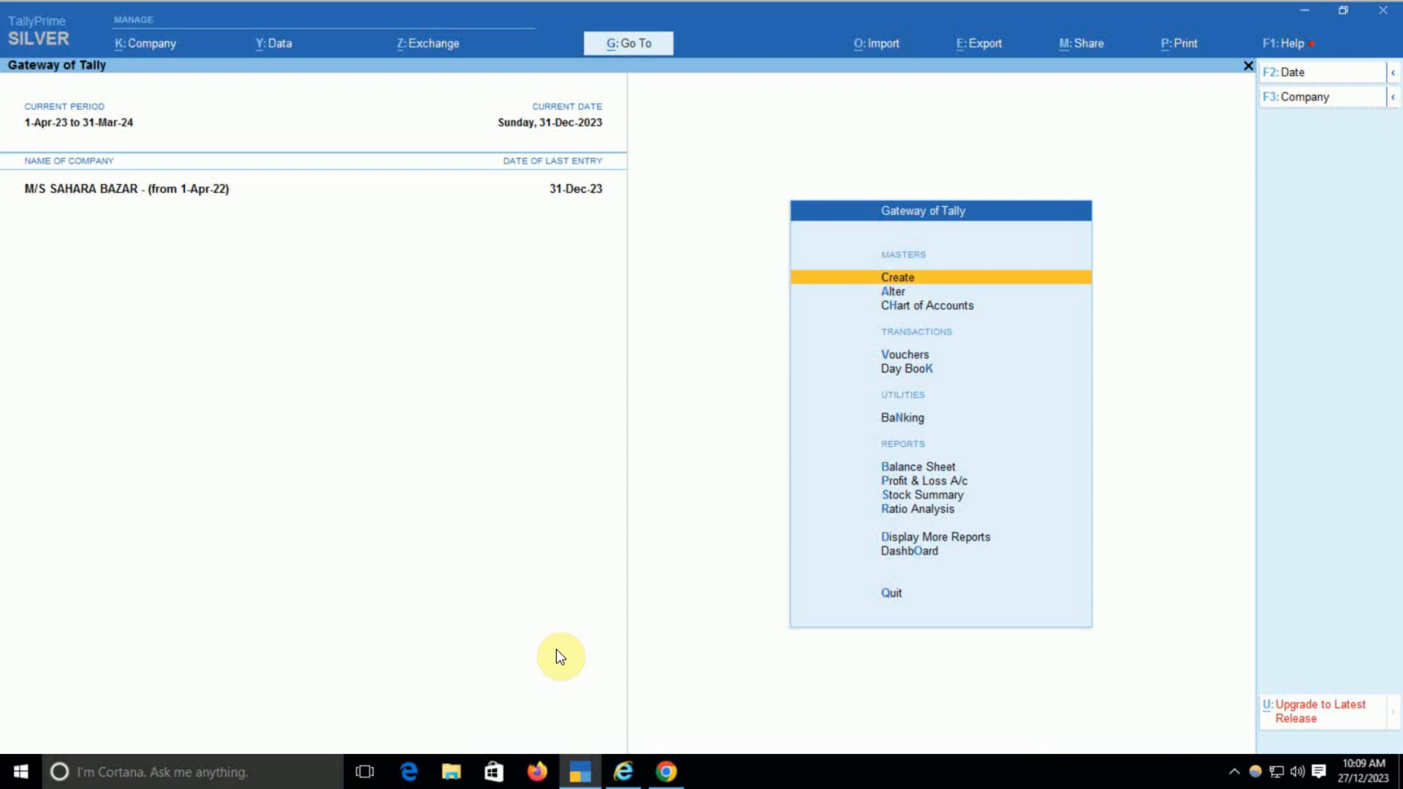
{"action": "left_click", "coordinate": [666, 772]}
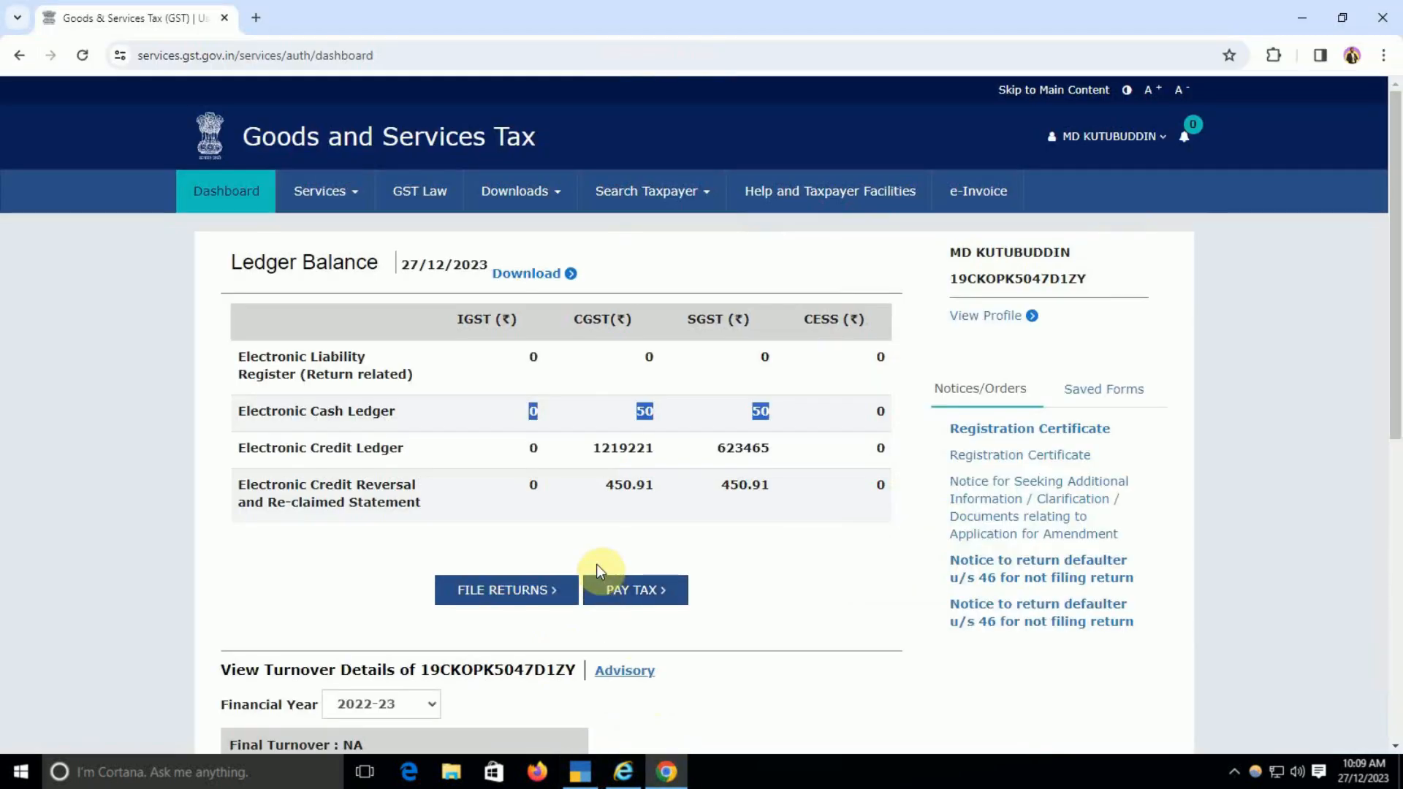
{"action": "mouse_move", "coordinate": [353, 199]}
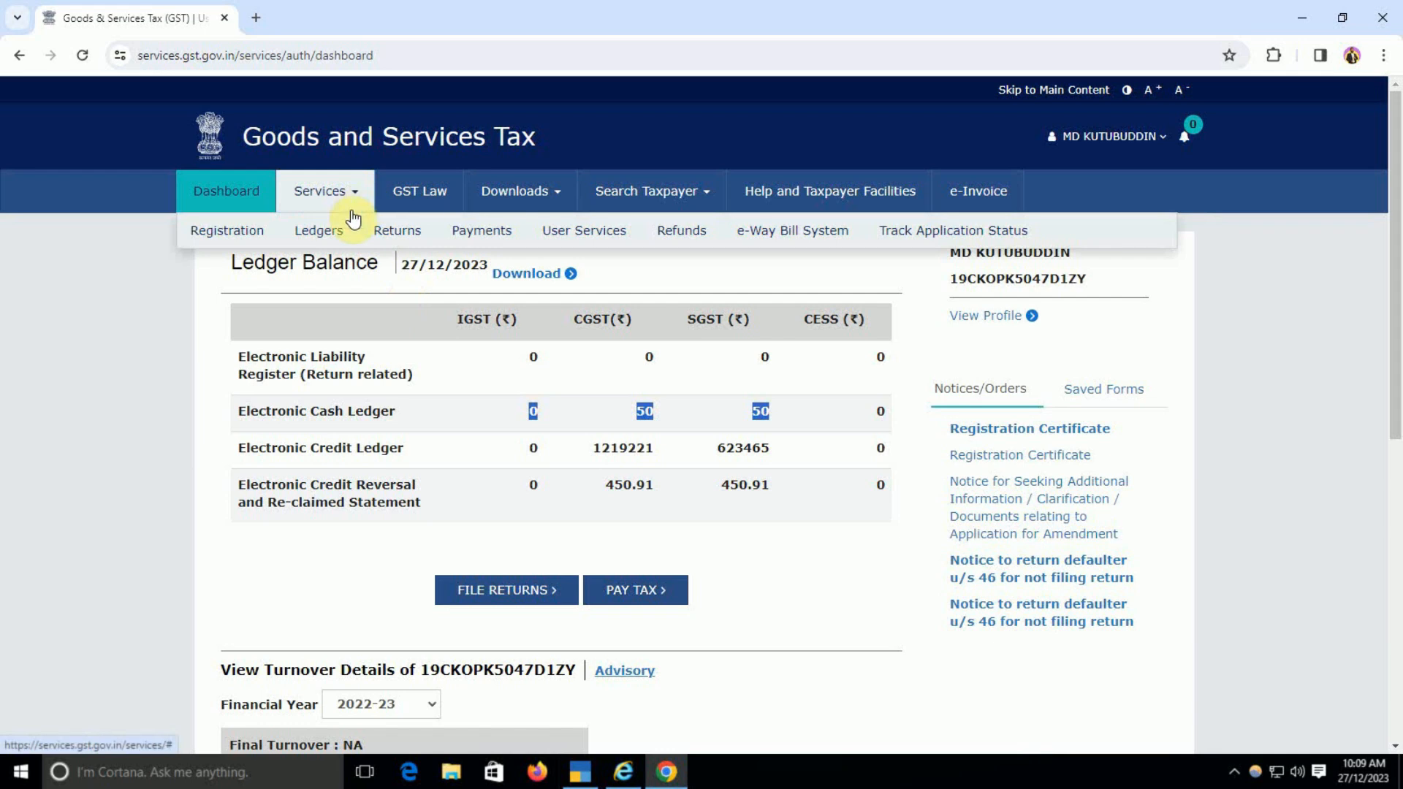
{"action": "mouse_move", "coordinate": [340, 231]}
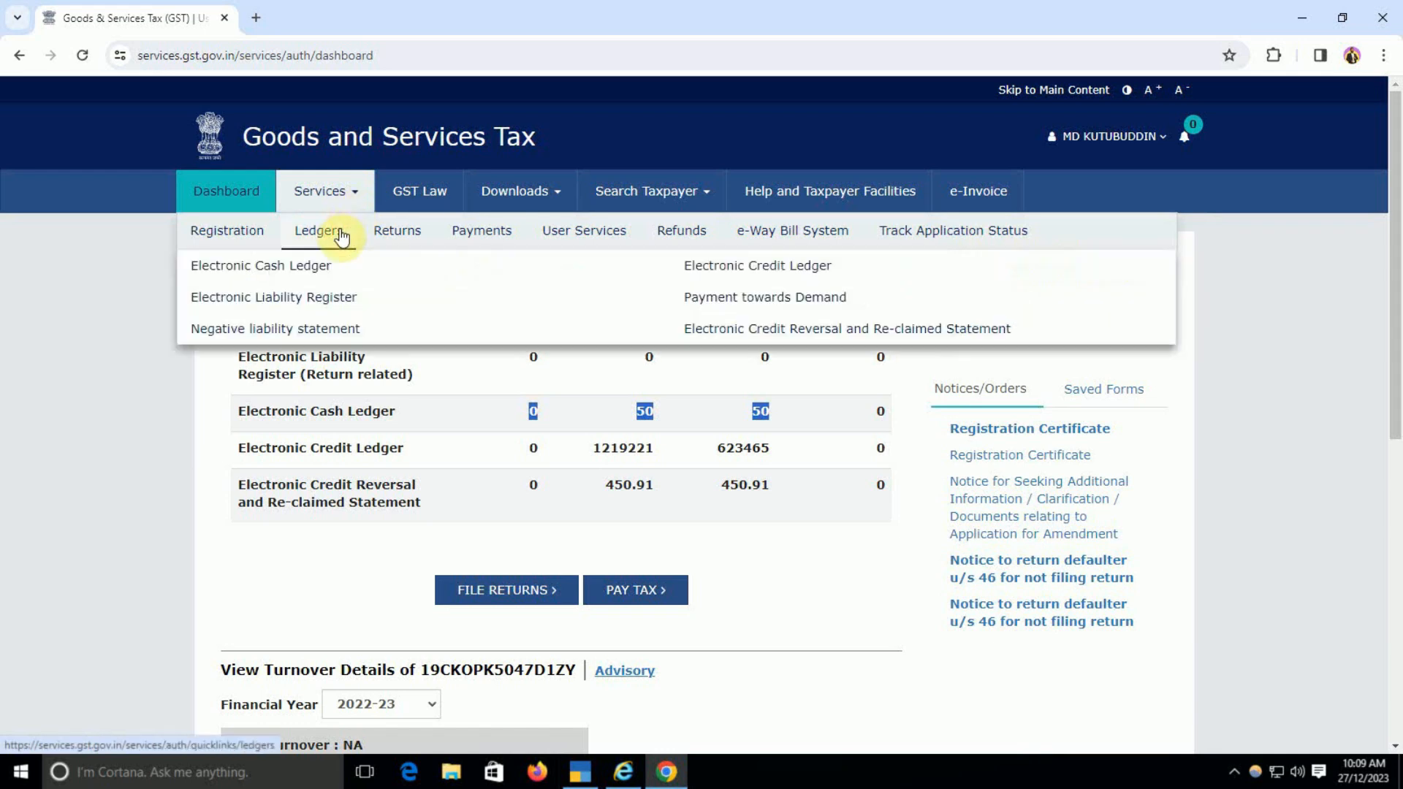
{"action": "left_click", "coordinate": [309, 270]}
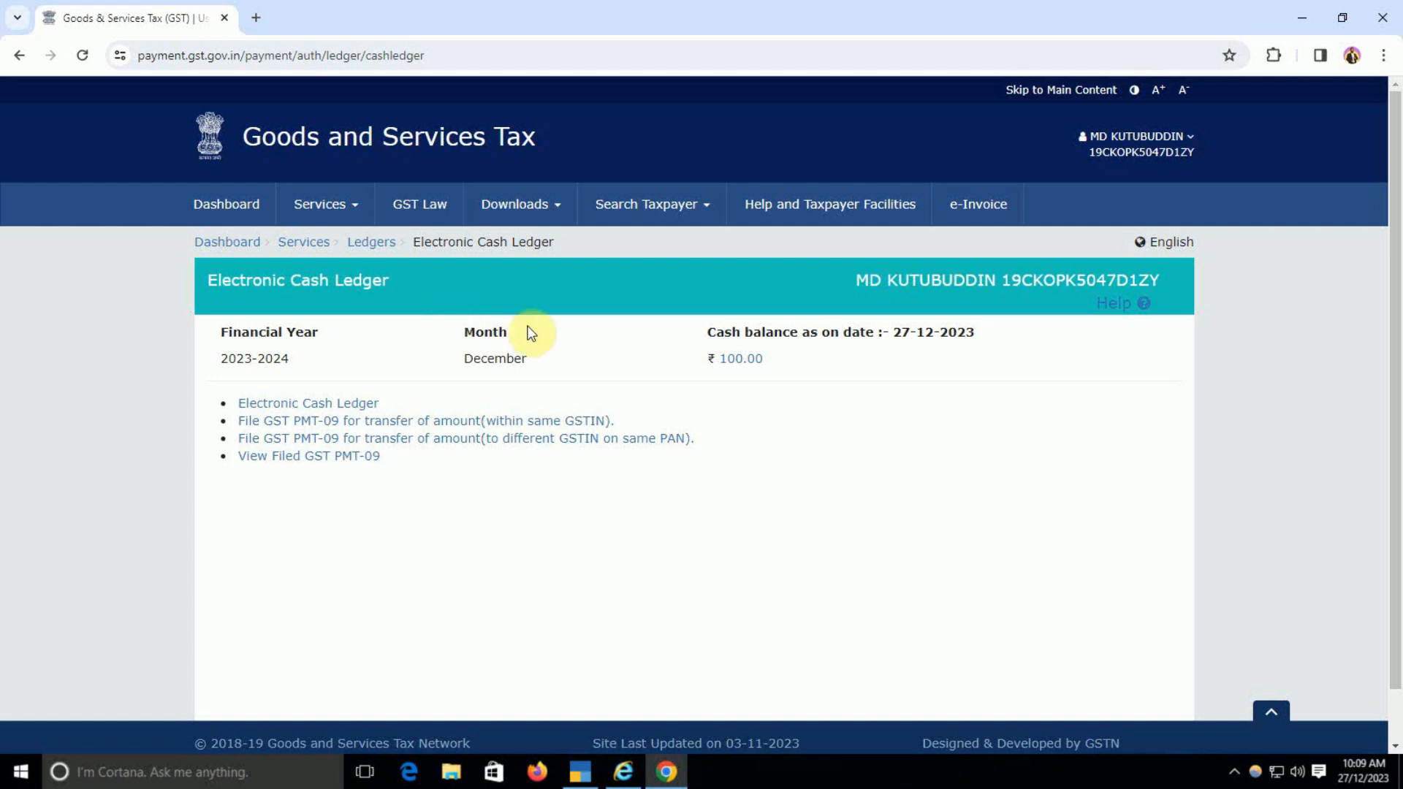
{"action": "left_click", "coordinate": [334, 405]}
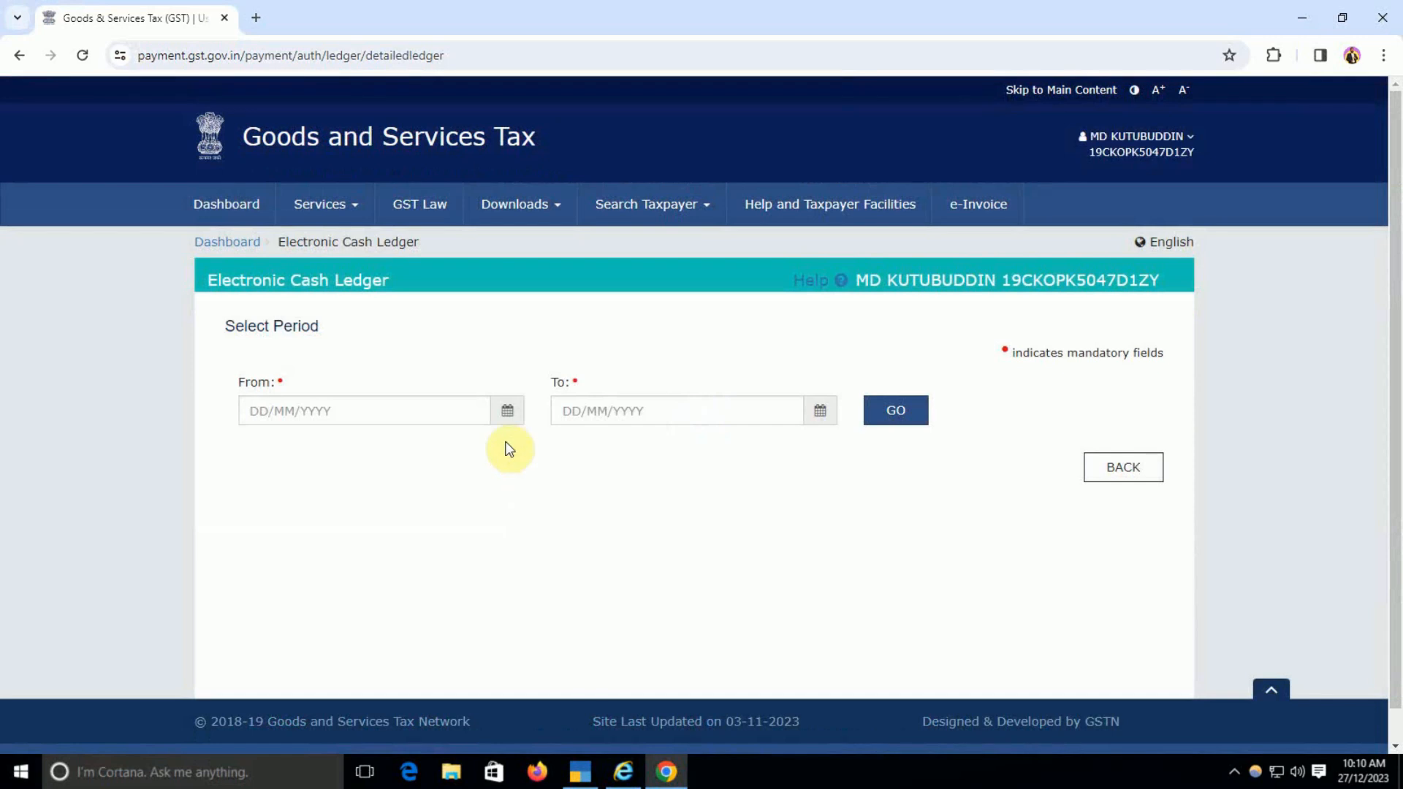
Step: Display the Electronic Cash Ledger entries for the period from 01/01/2023 to 27/12/2023
{"action": "left_click", "coordinate": [505, 412]}
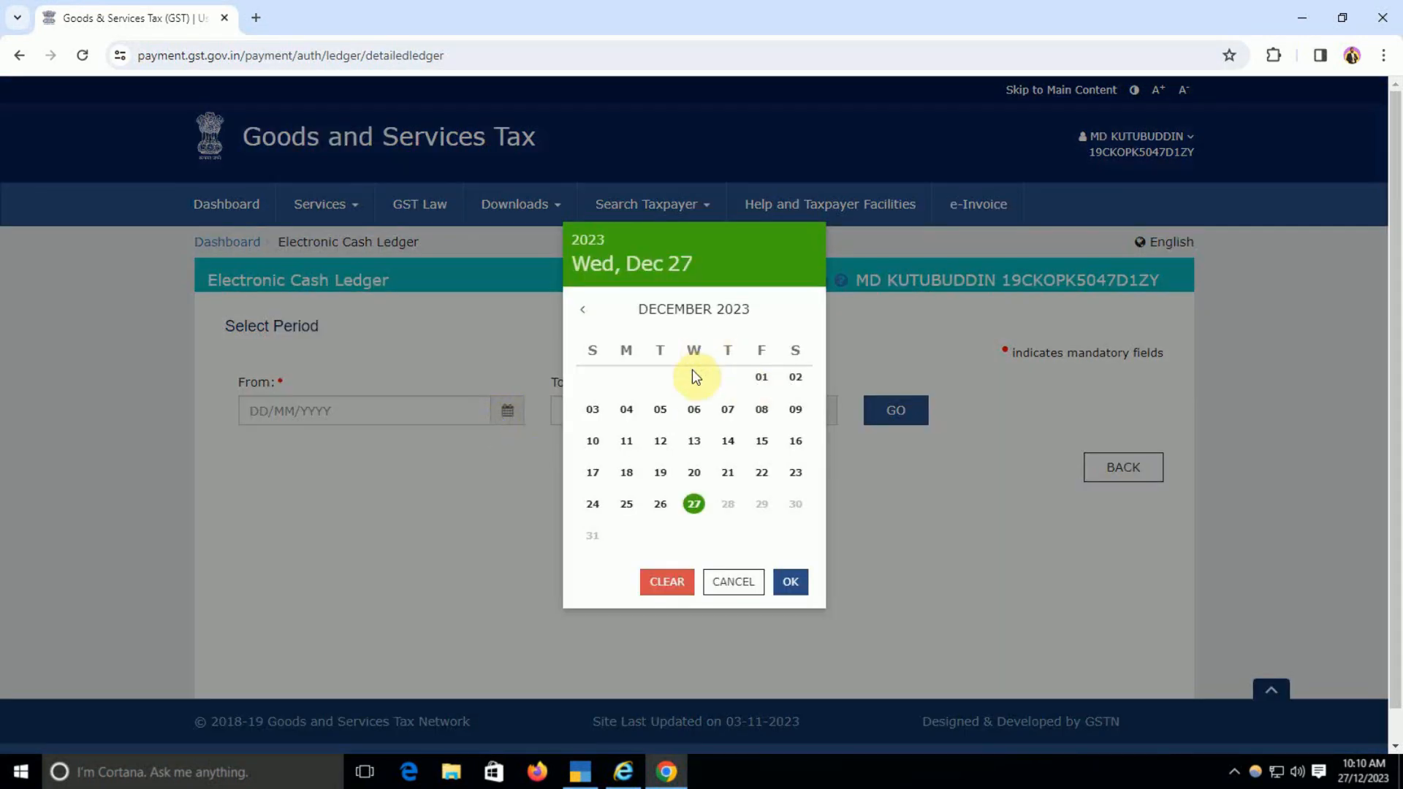
{"action": "left_click", "coordinate": [481, 411]}
{"action": "left_click", "coordinate": [321, 414]}
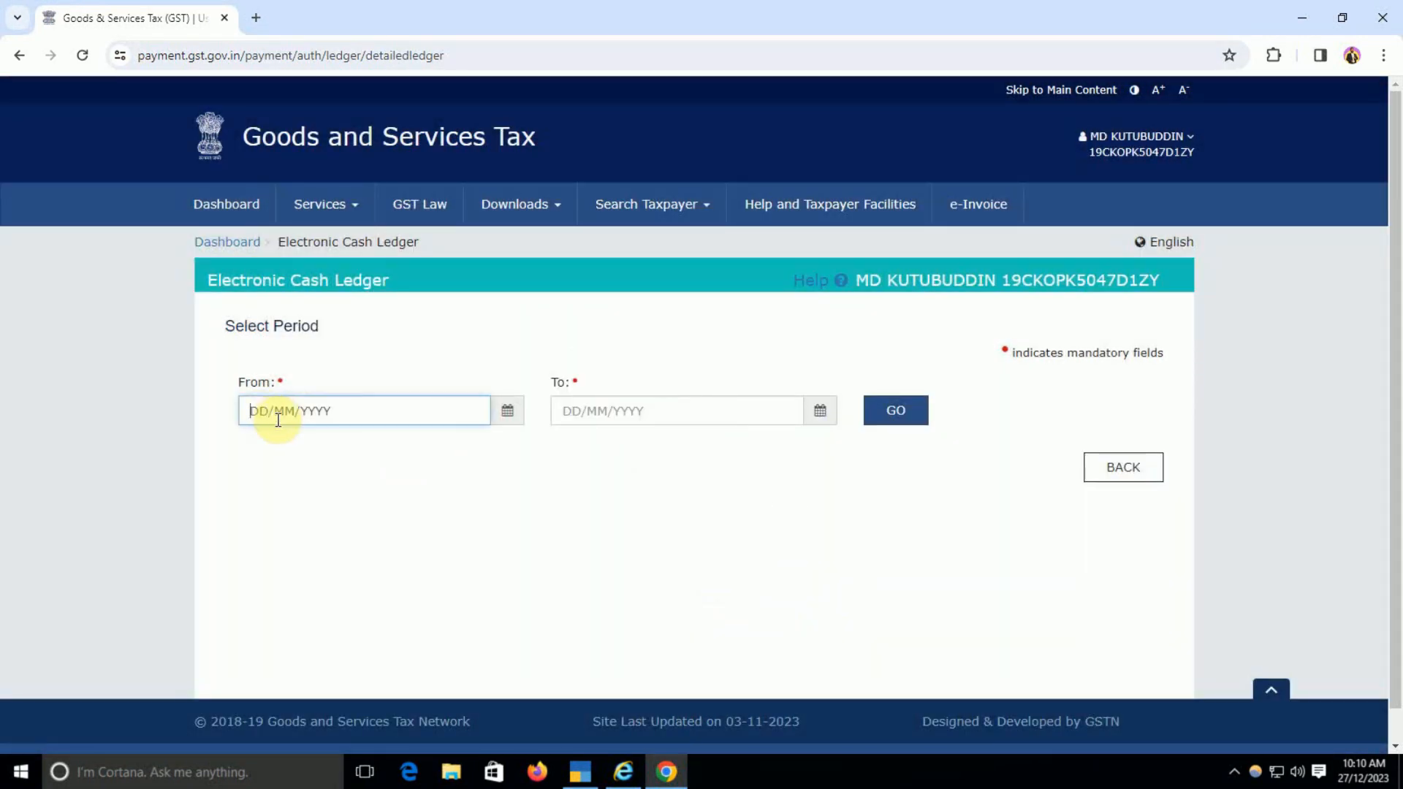
{"action": "type", "text": "01/01/2023"}
{"action": "left_click", "coordinate": [567, 412]}
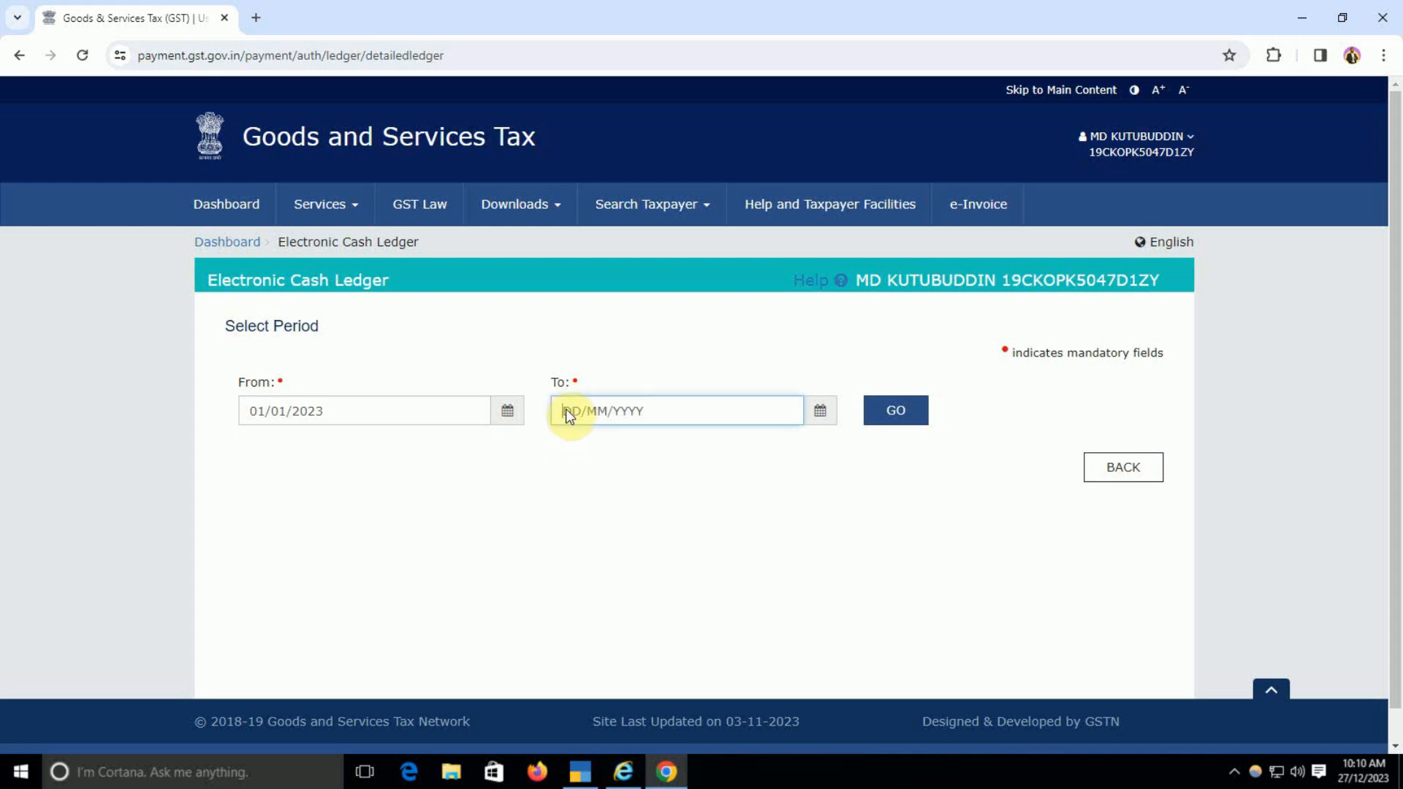
{"action": "type", "text": "27/12/2023"}
{"action": "left_click", "coordinate": [648, 501]}
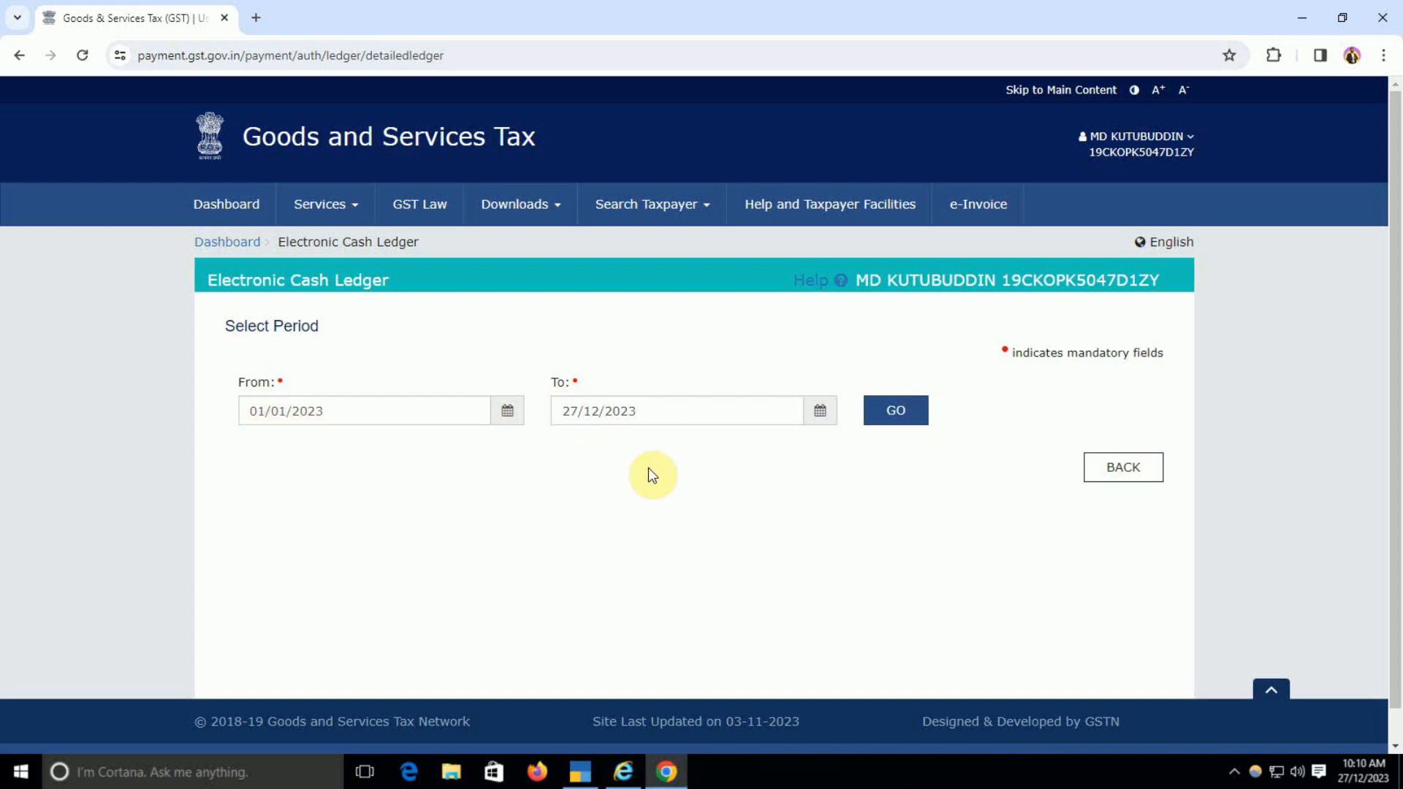
{"action": "left_click", "coordinate": [897, 410]}
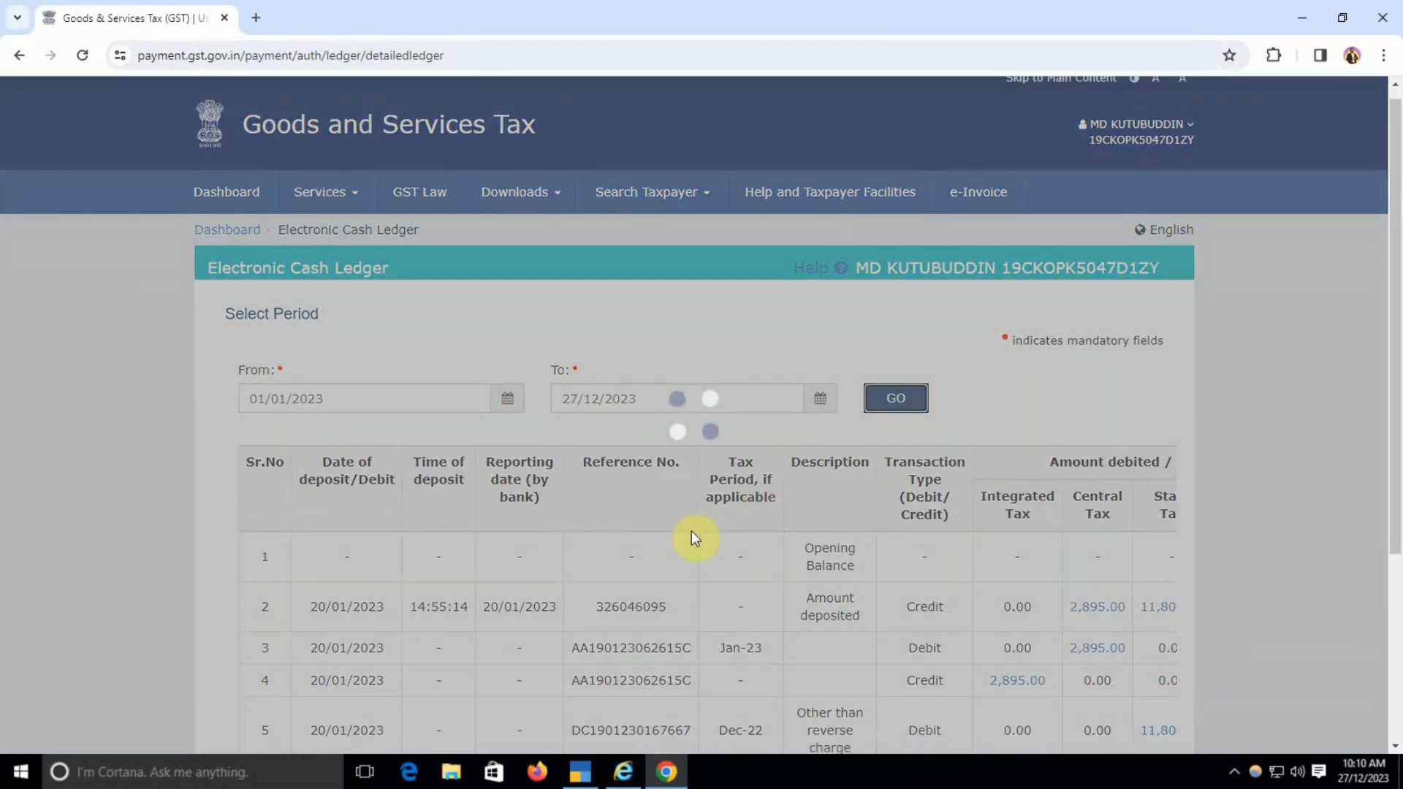
{"action": "scroll", "coordinate": [691, 539], "scroll_direction": "down", "scroll_amount": 4}
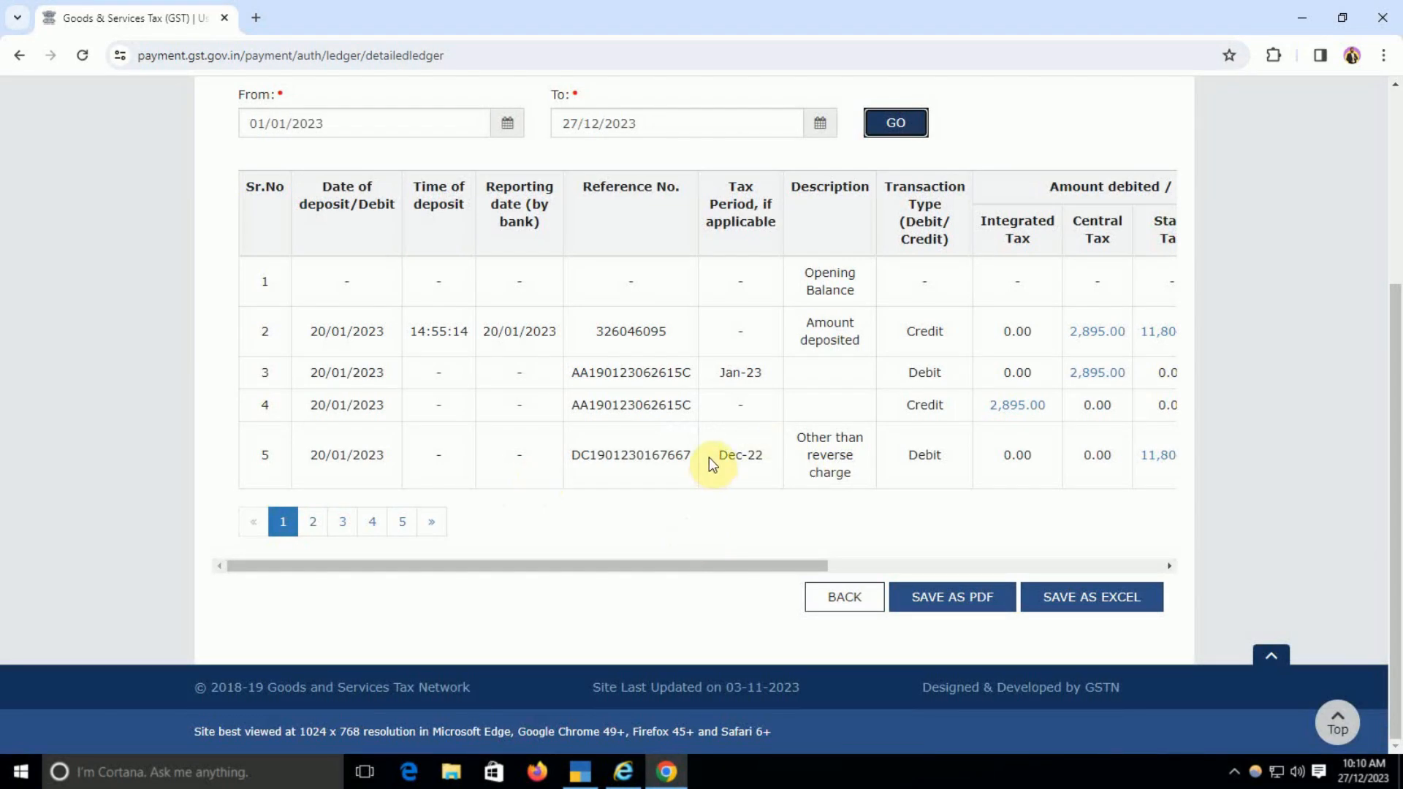
Step: Switch to TallyPrime and open the Current Liabilities group from the Balance Sheet
{"action": "left_click", "coordinate": [580, 772]}
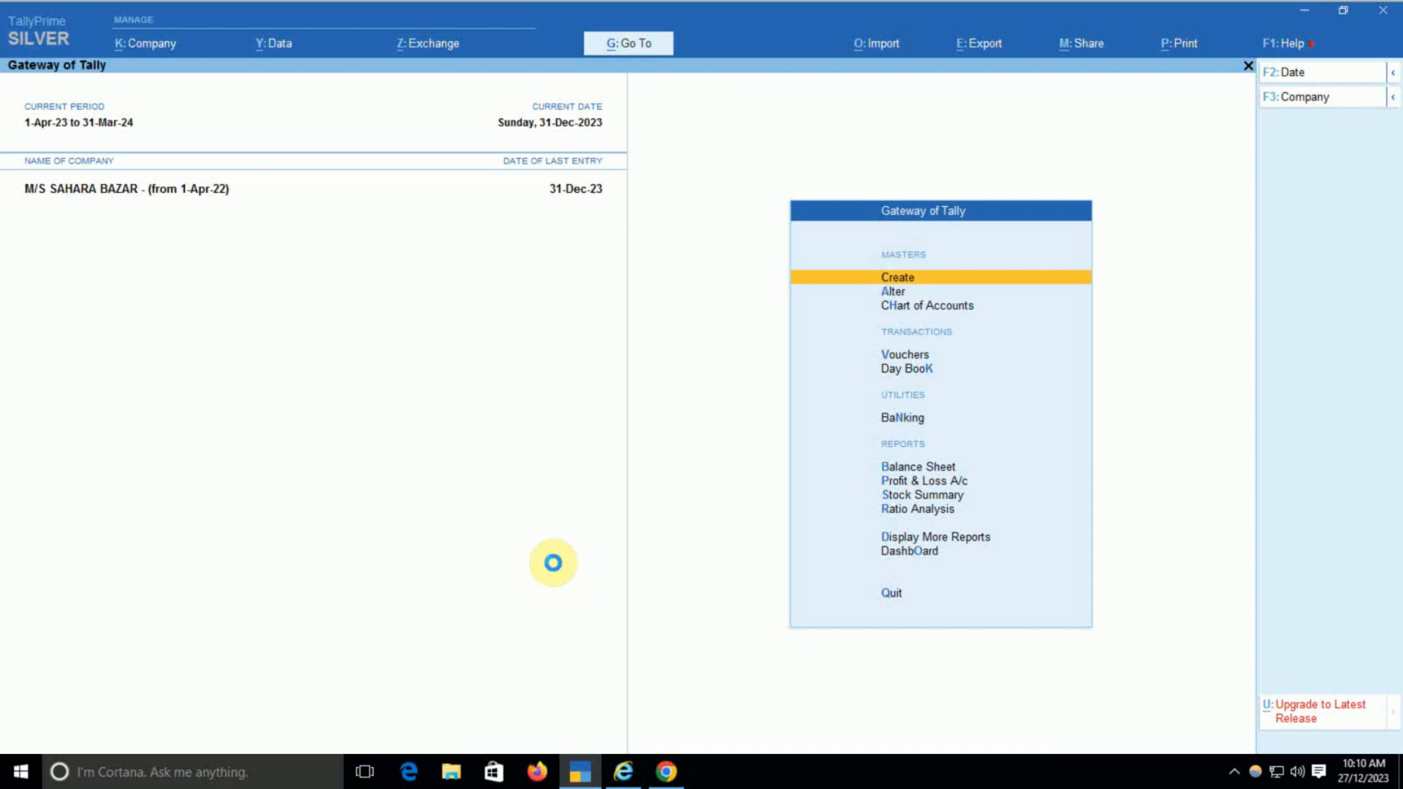
{"action": "key", "text": "b"}
{"action": "key", "text": "Down"}
{"action": "key", "text": "Down"}
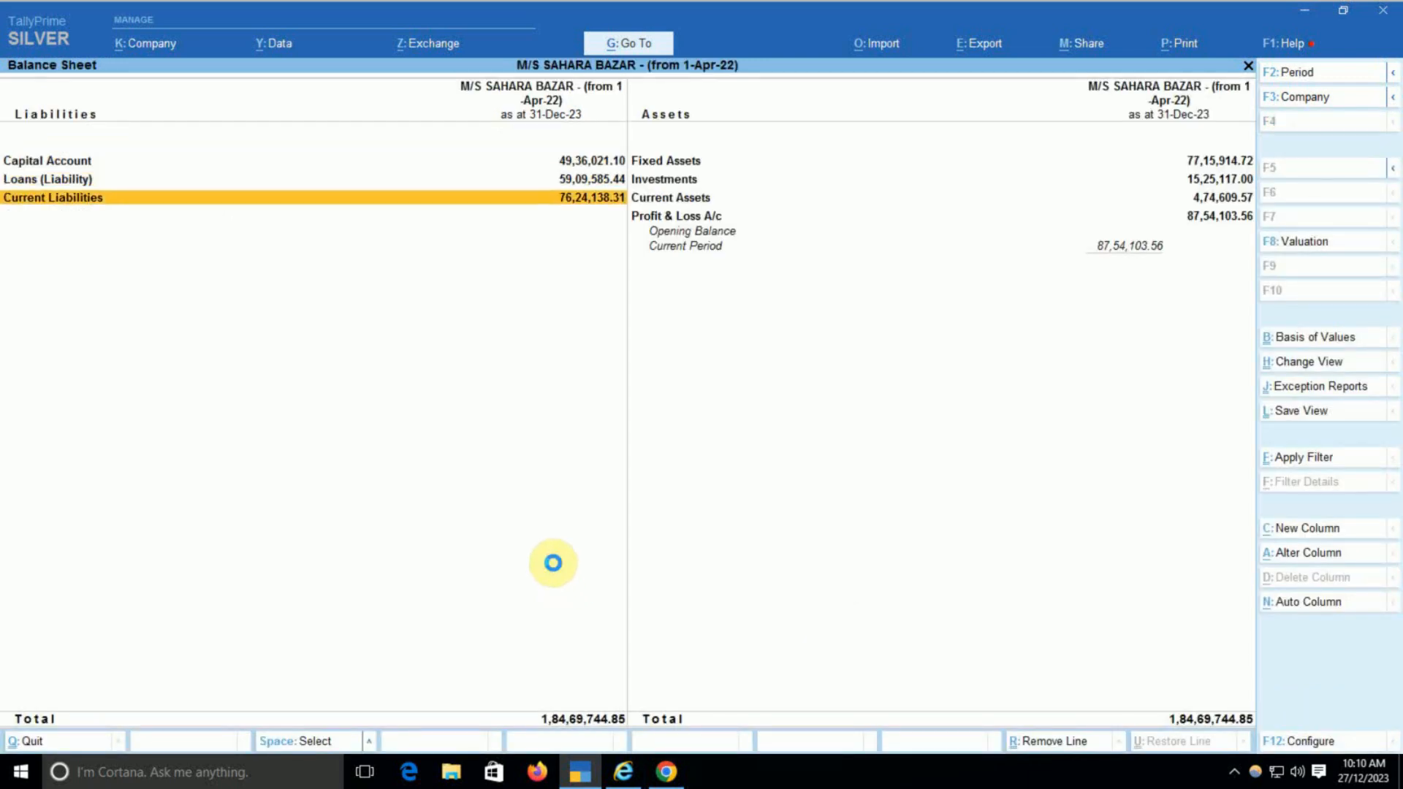
{"action": "key", "text": "Return"}
Step: View the GST Payable ledger's master details, including its parent group, and leave them without changing anything
{"action": "key", "text": "Down"}
{"action": "key", "text": "Down"}
{"action": "key", "text": "Down"}
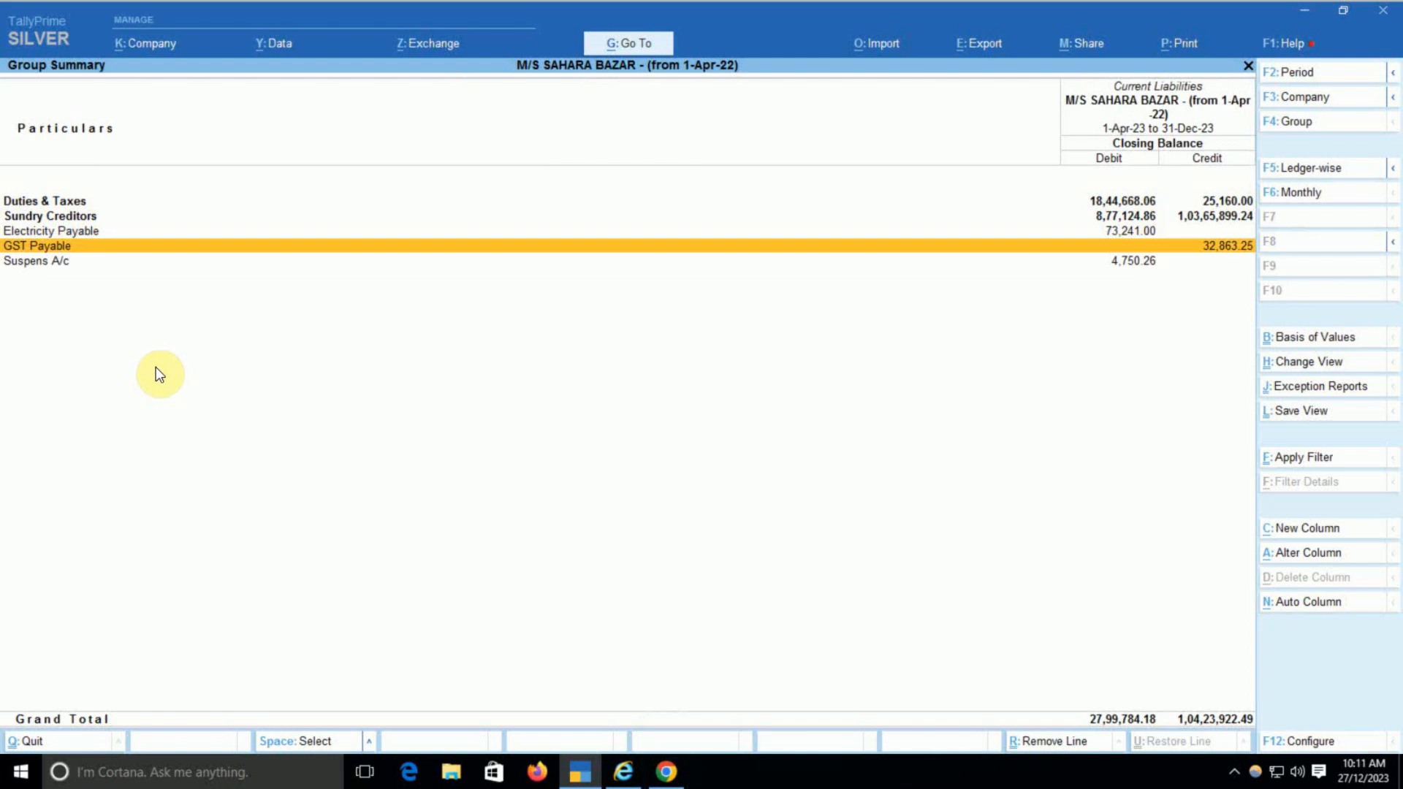
{"action": "key", "text": "ctrl+Return"}
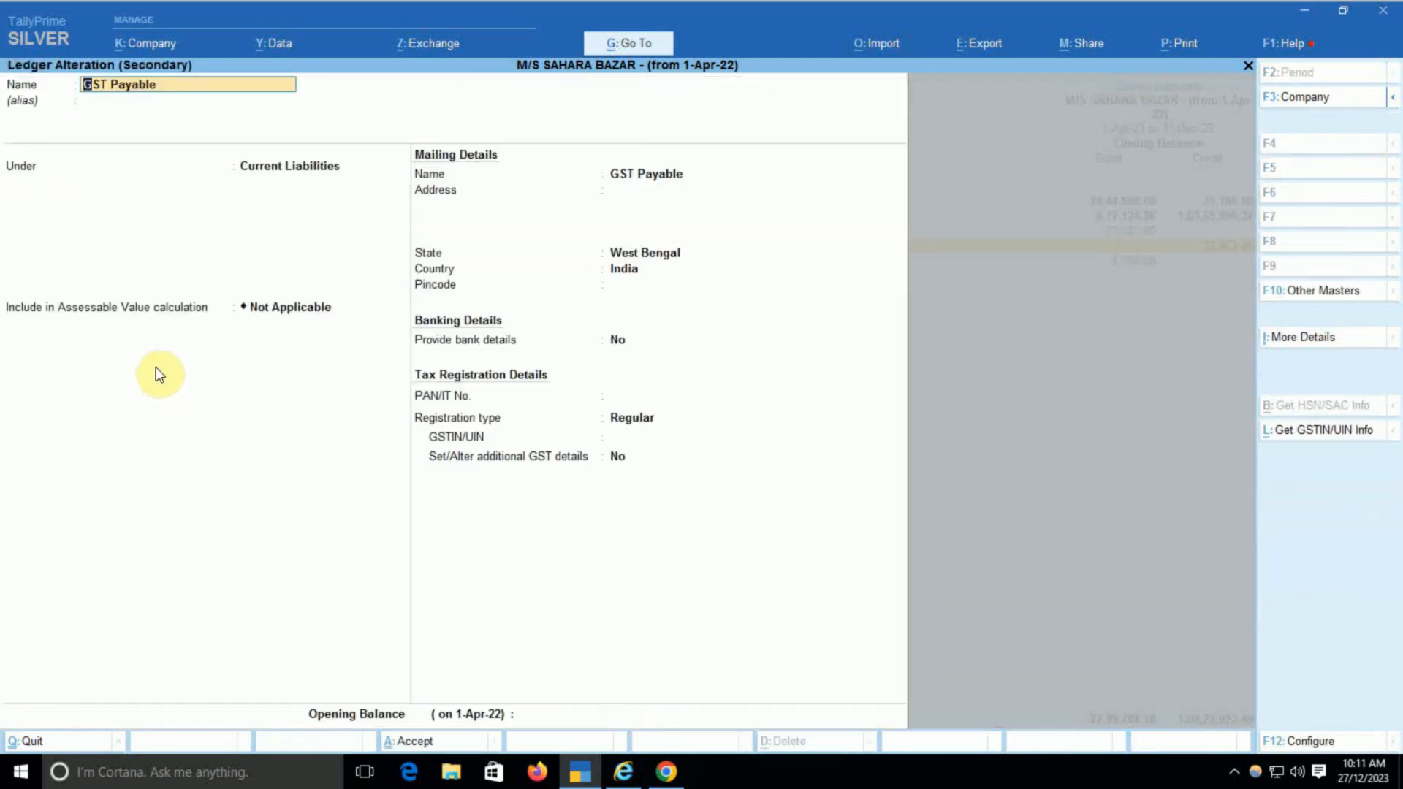
{"action": "key", "text": "Escape"}
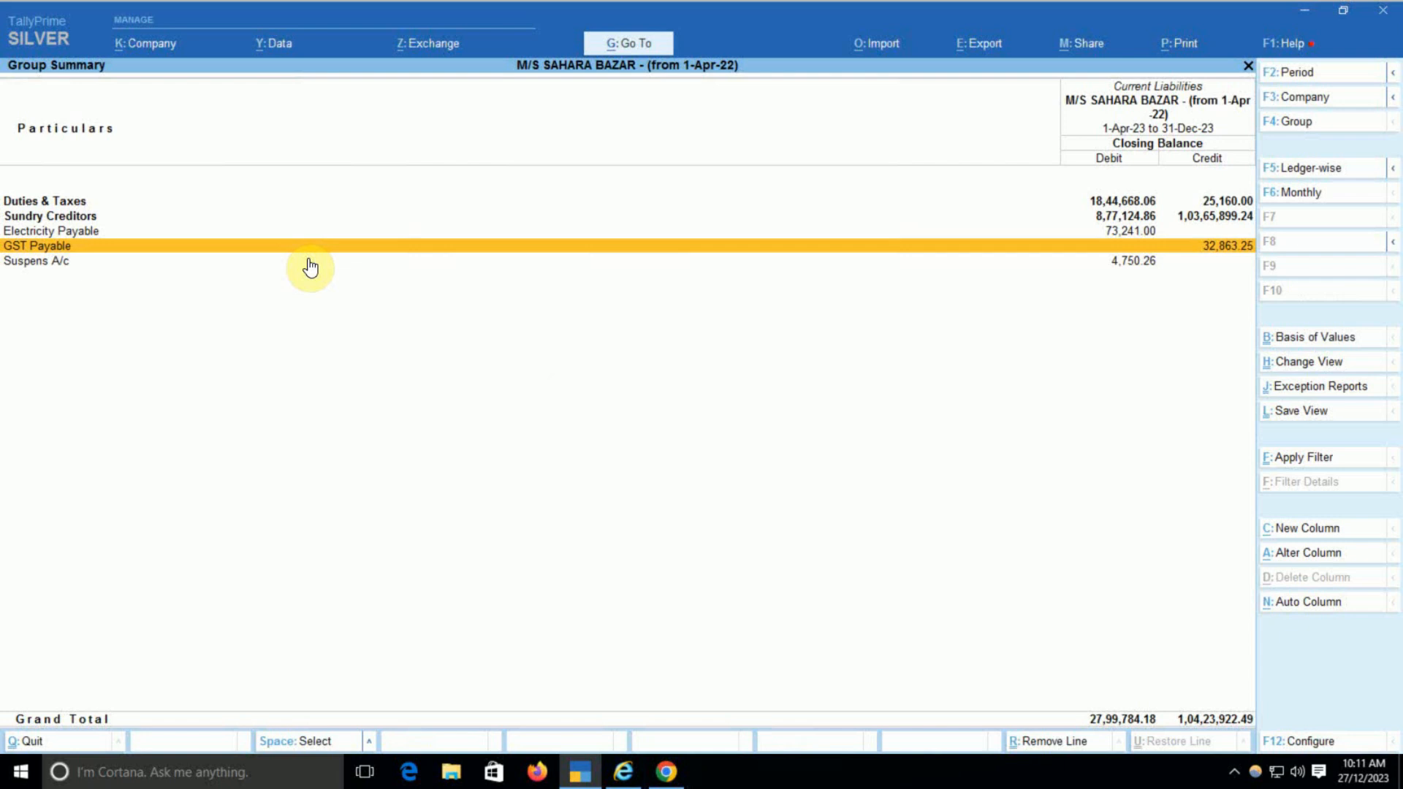
Step: Open the GST Payable ledger's monthly summary and examine its April vouchers
{"action": "key", "text": "Return"}
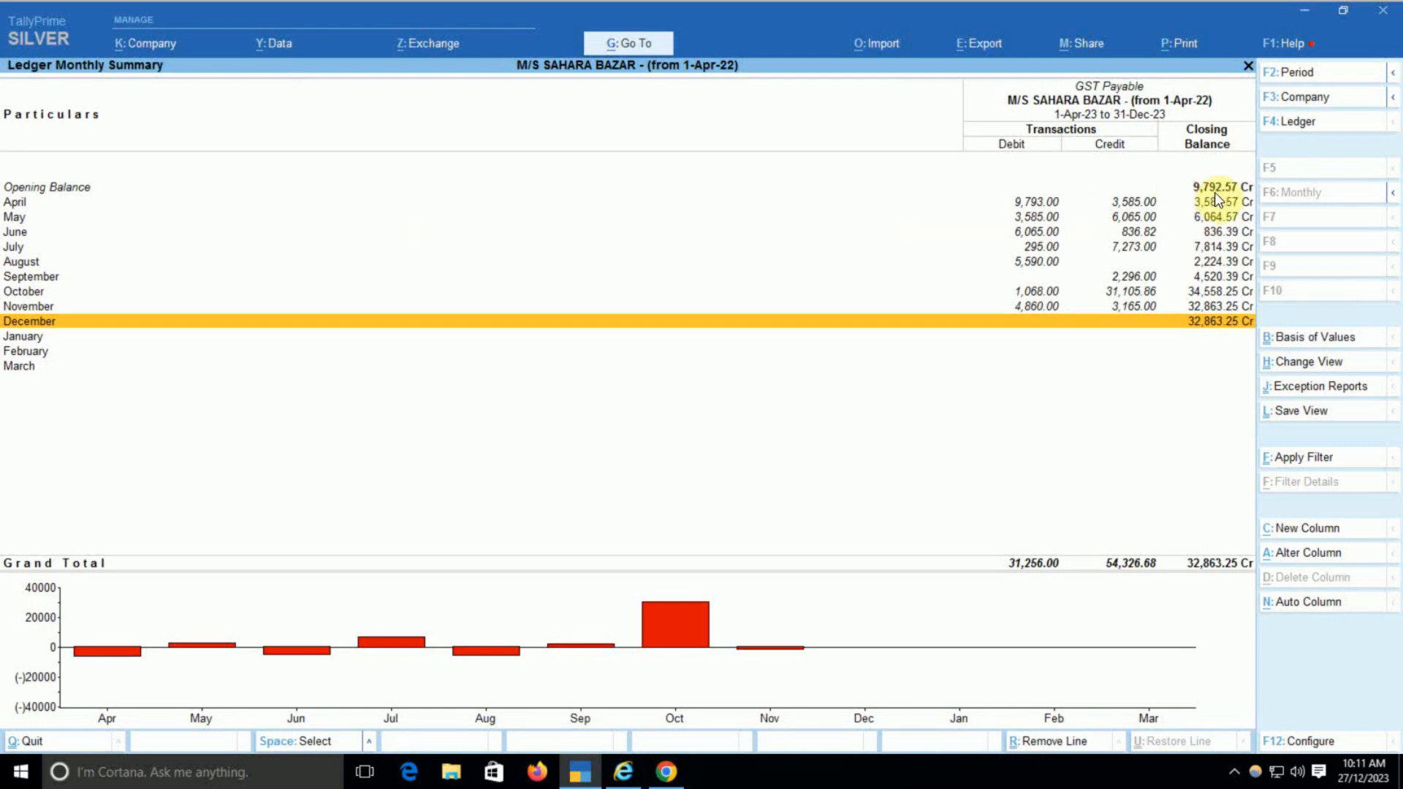
{"action": "left_click", "coordinate": [1034, 204]}
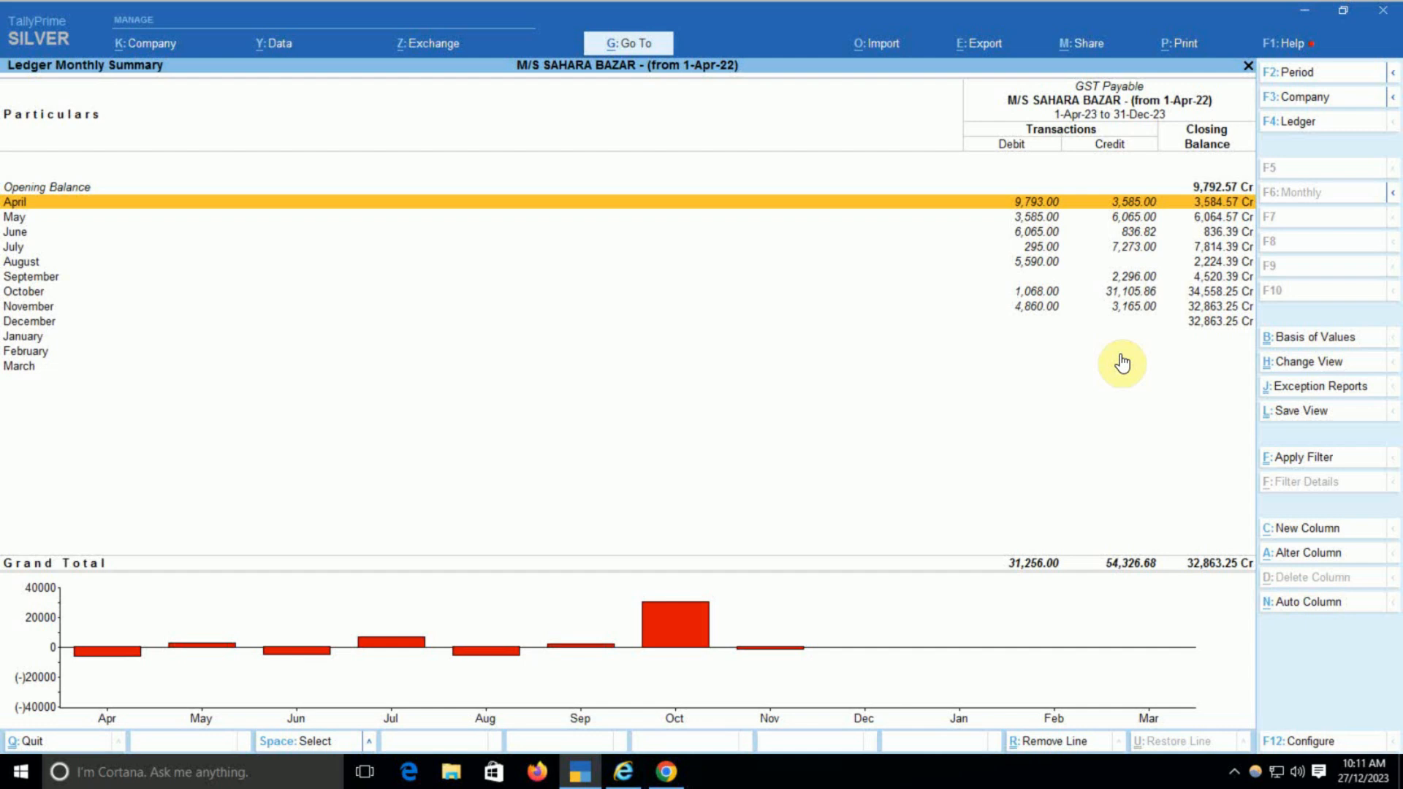
{"action": "key", "text": "Return"}
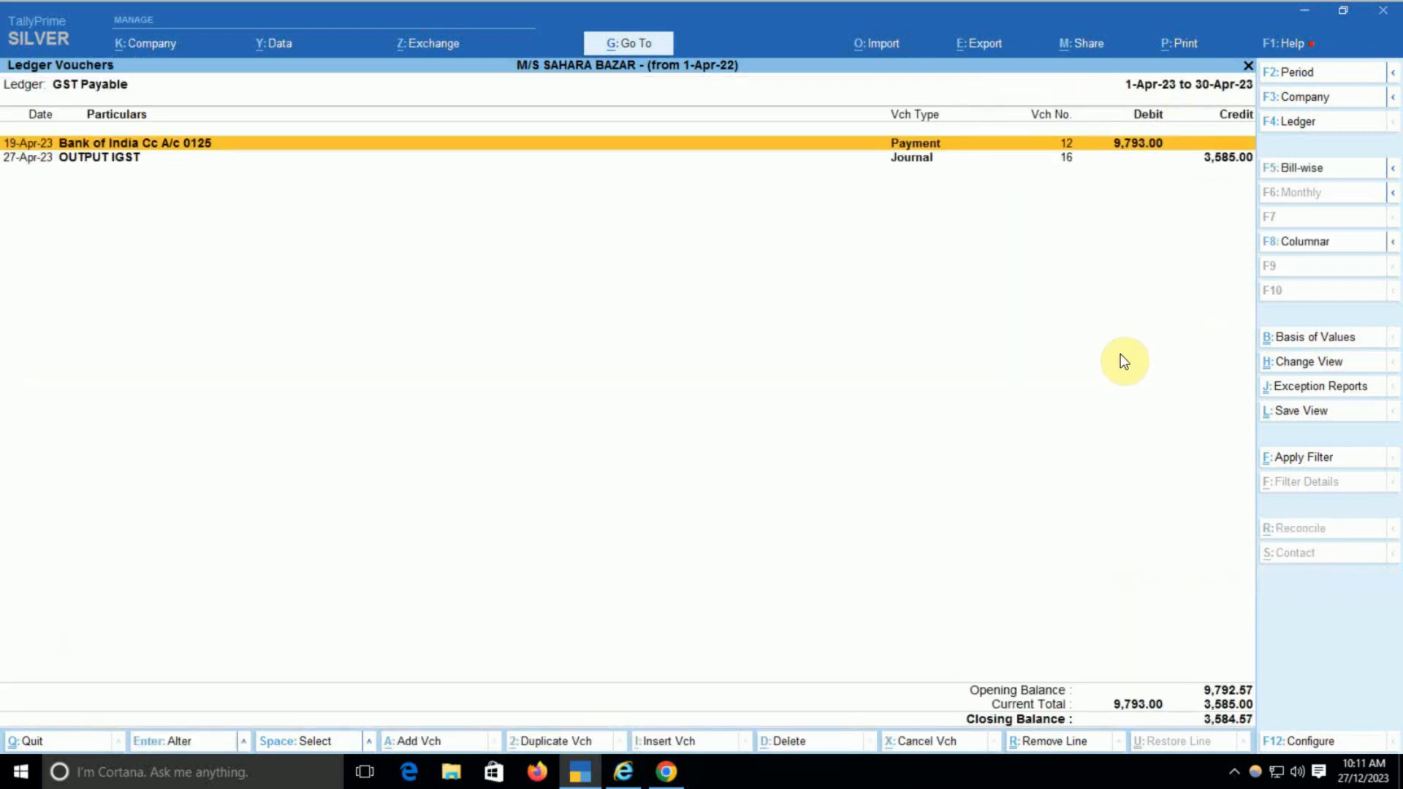
{"action": "key", "text": "Down"}
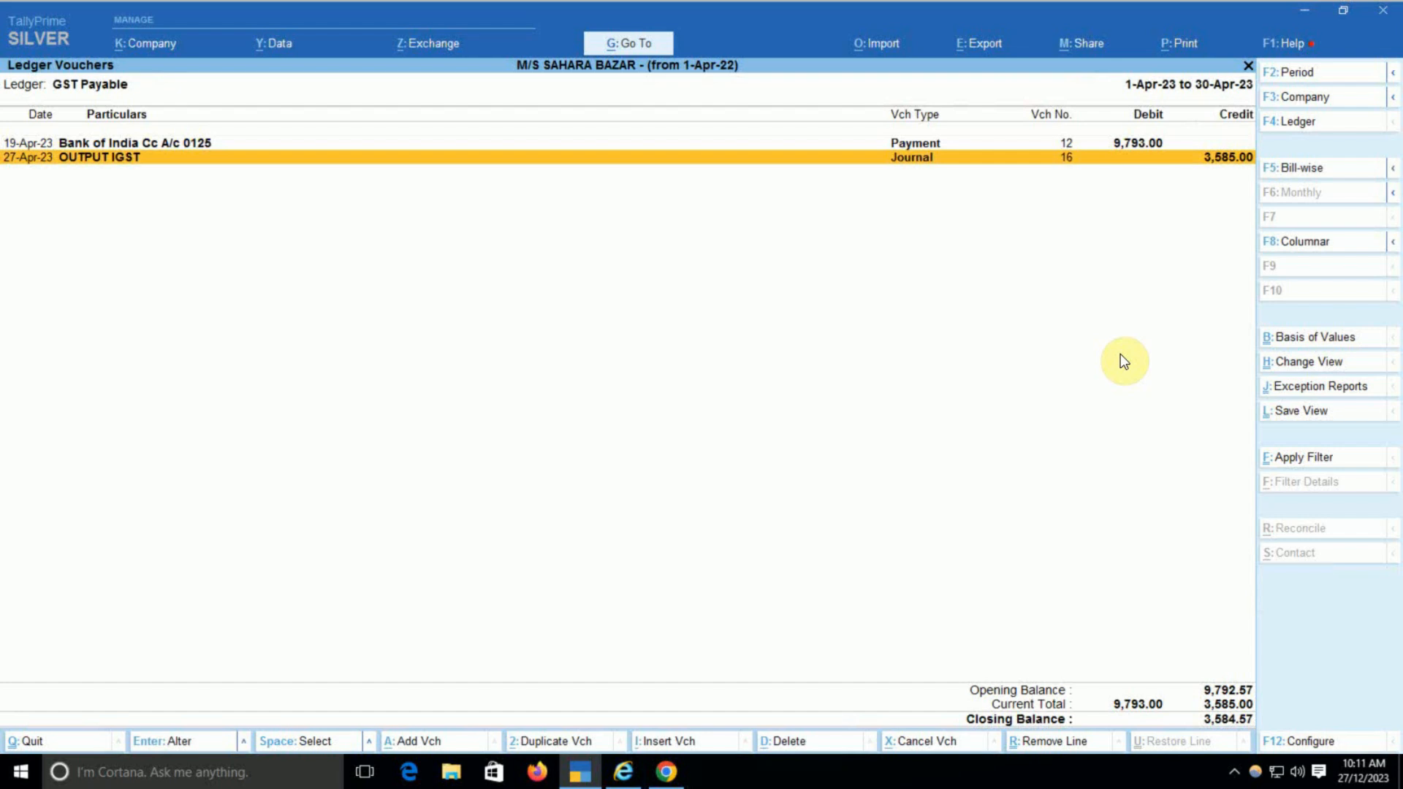
{"action": "key", "text": "Up"}
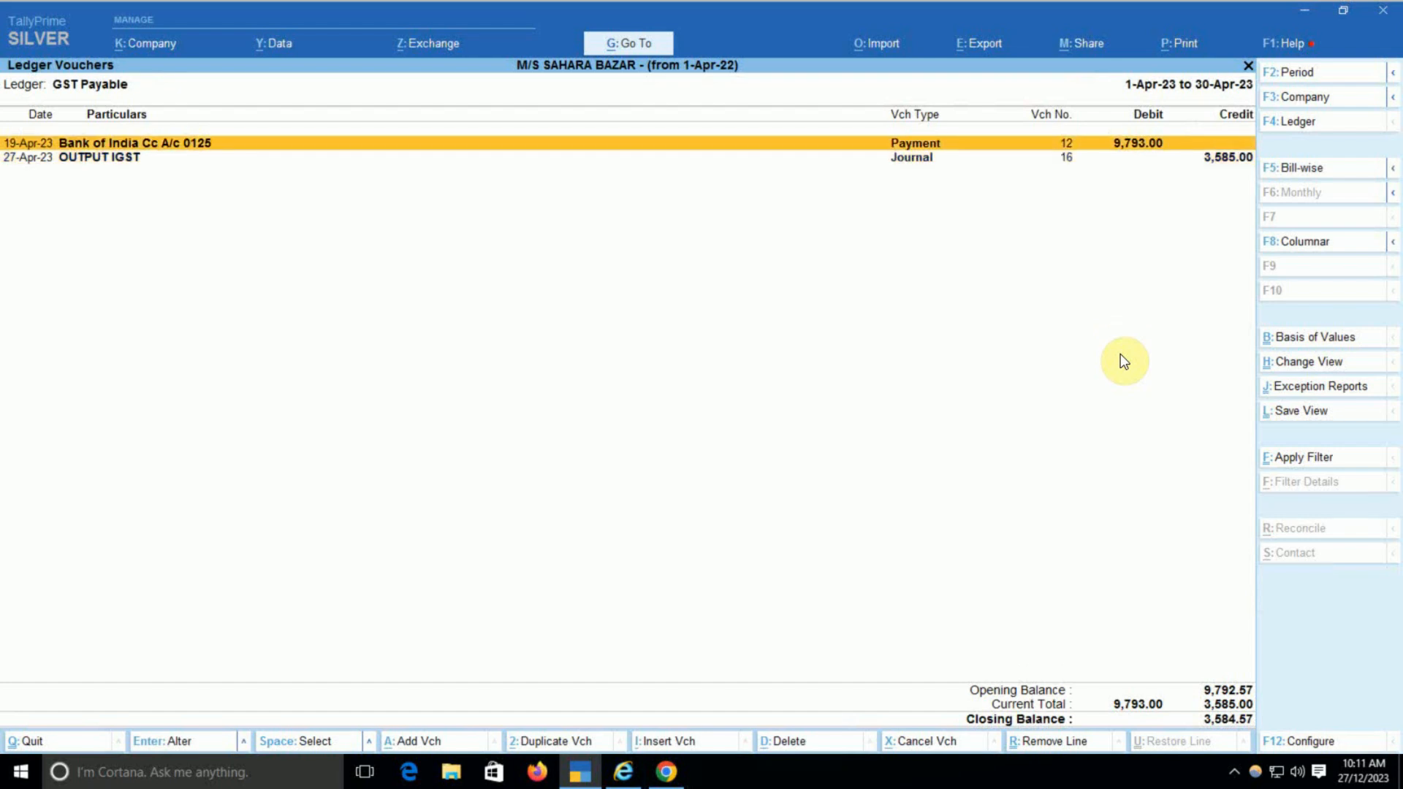
{"action": "key", "text": "Escape"}
{"action": "key", "text": "Return"}
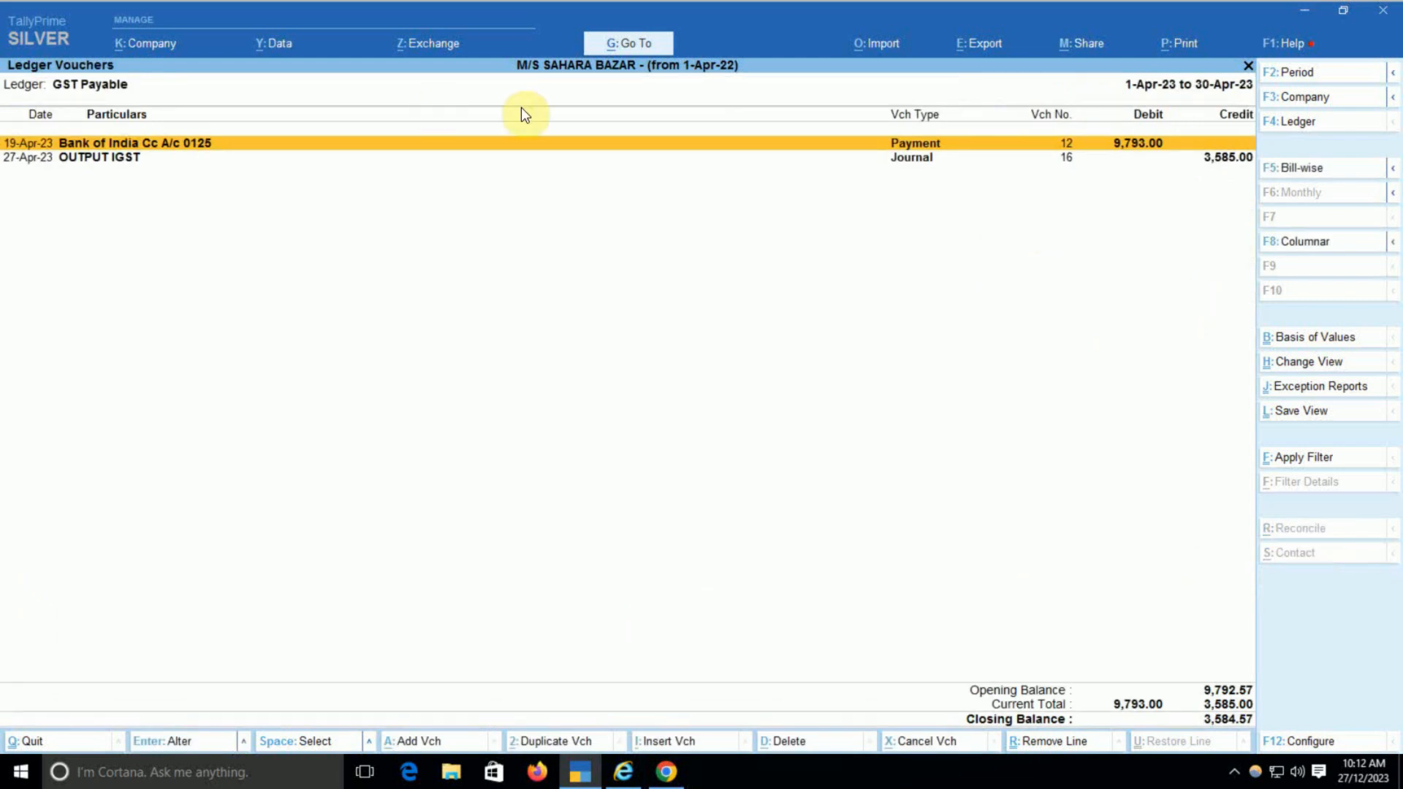
Step: Switch to Chrome and examine the 19/04/2023 deposit and its amount columns on page 3 of the cash ledger
{"action": "left_click", "coordinate": [666, 772]}
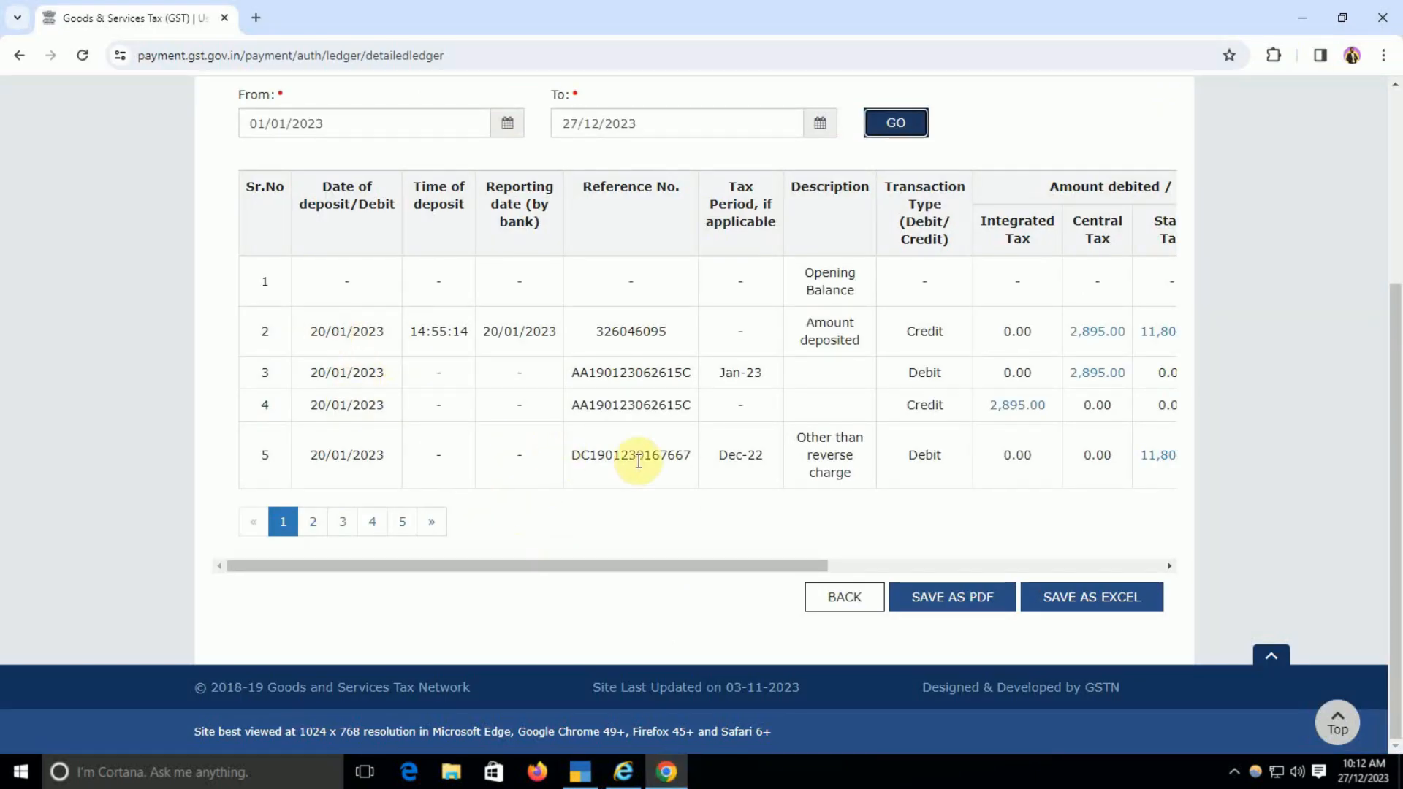
{"action": "left_click", "coordinate": [313, 521]}
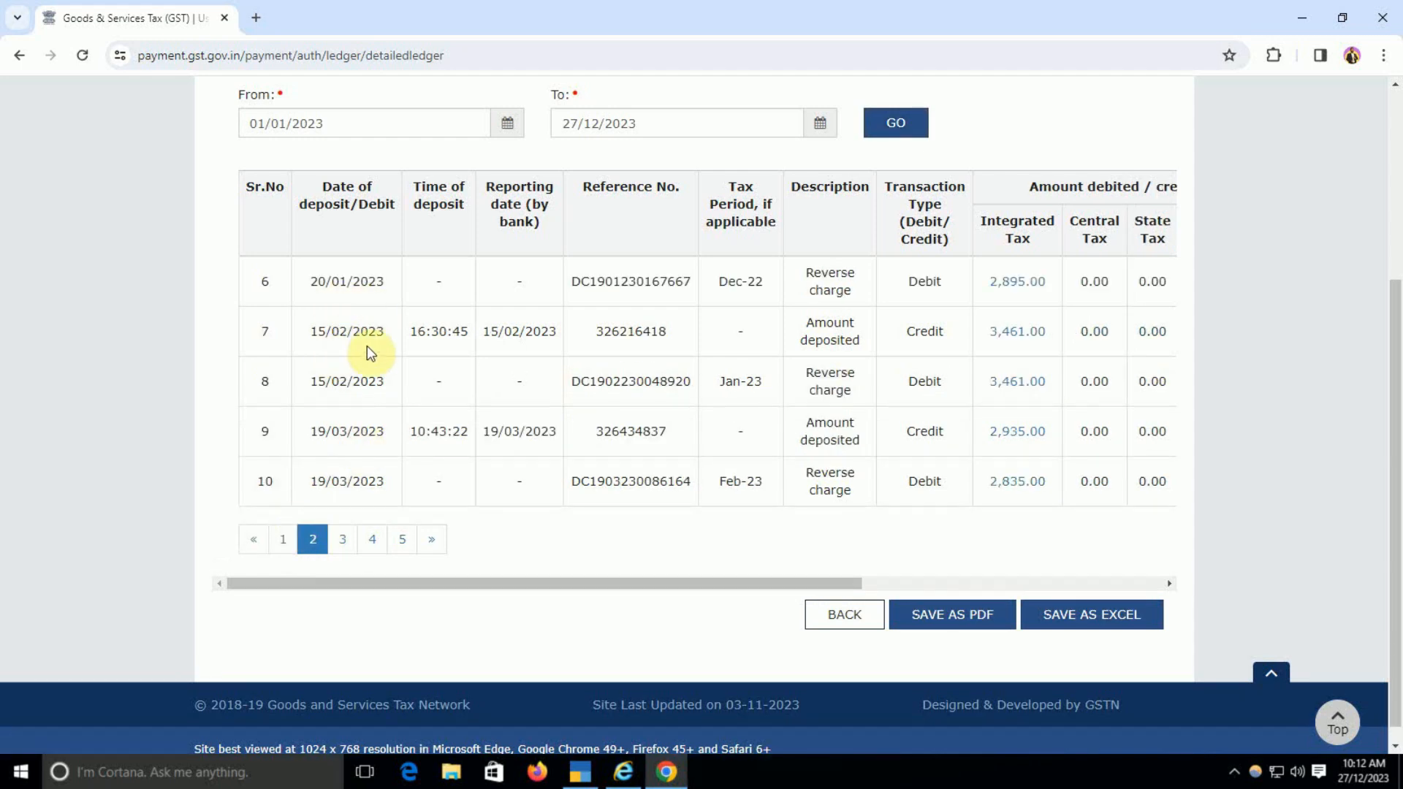
{"action": "left_click", "coordinate": [344, 541]}
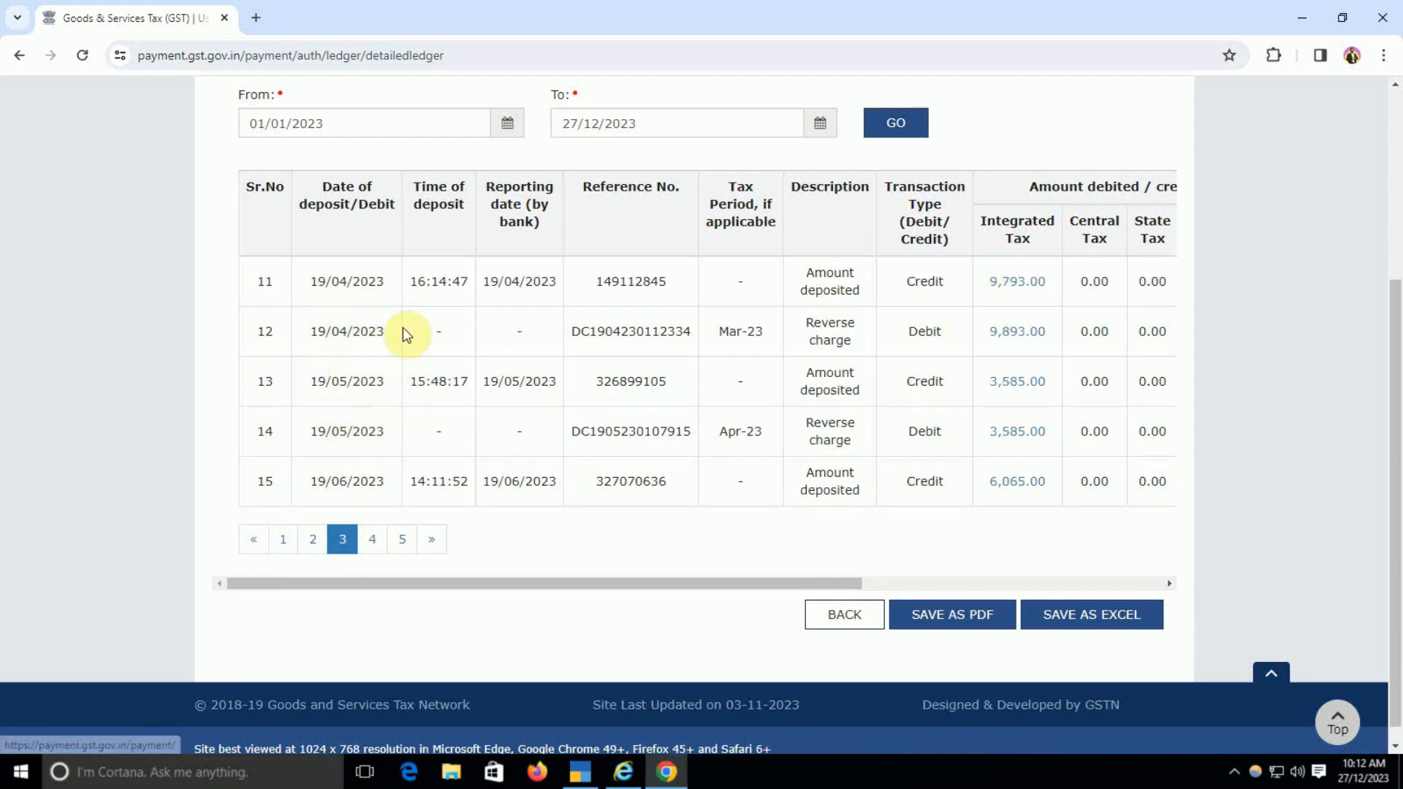
{"action": "left_click_drag", "start_coordinate": [315, 302], "coordinate": [401, 279]}
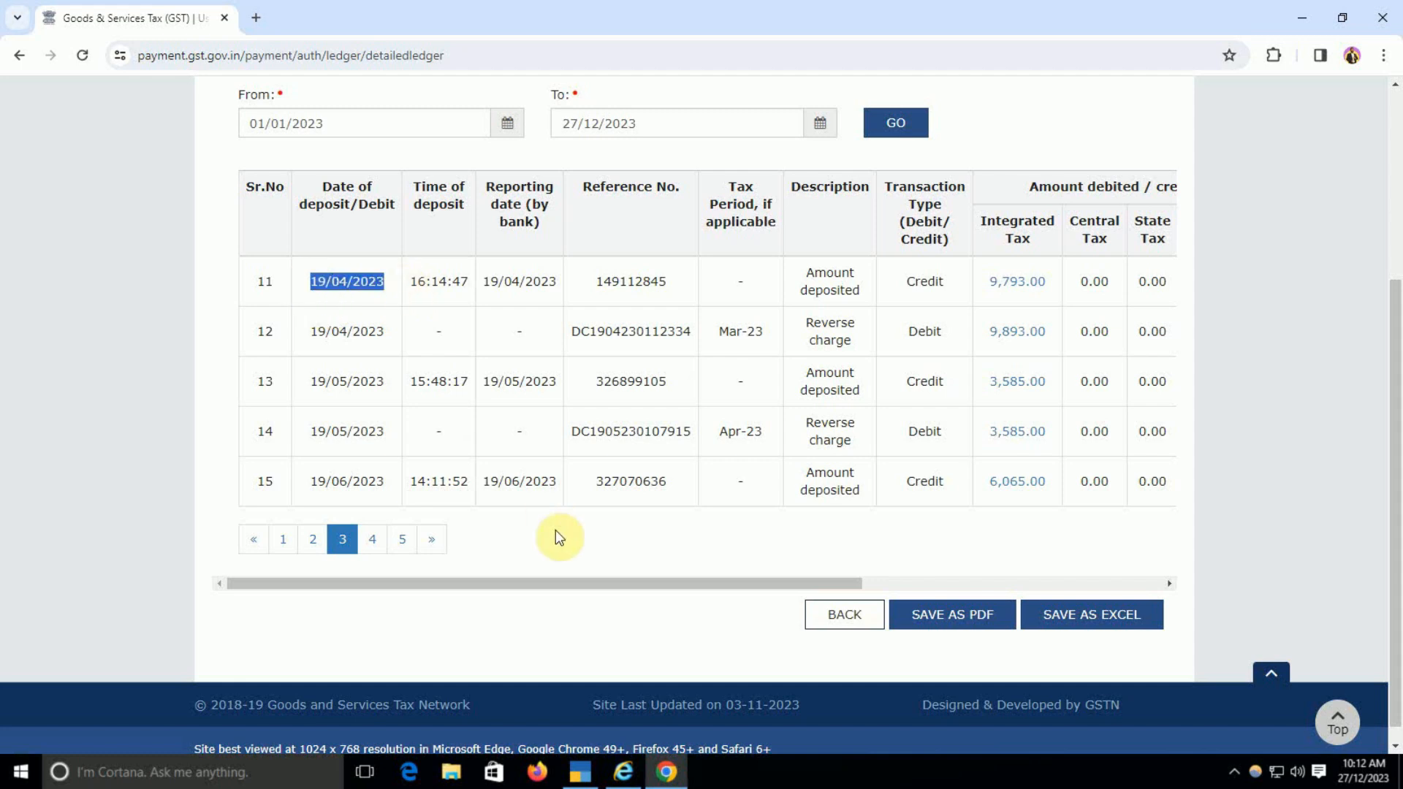
{"action": "left_click", "coordinate": [573, 552]}
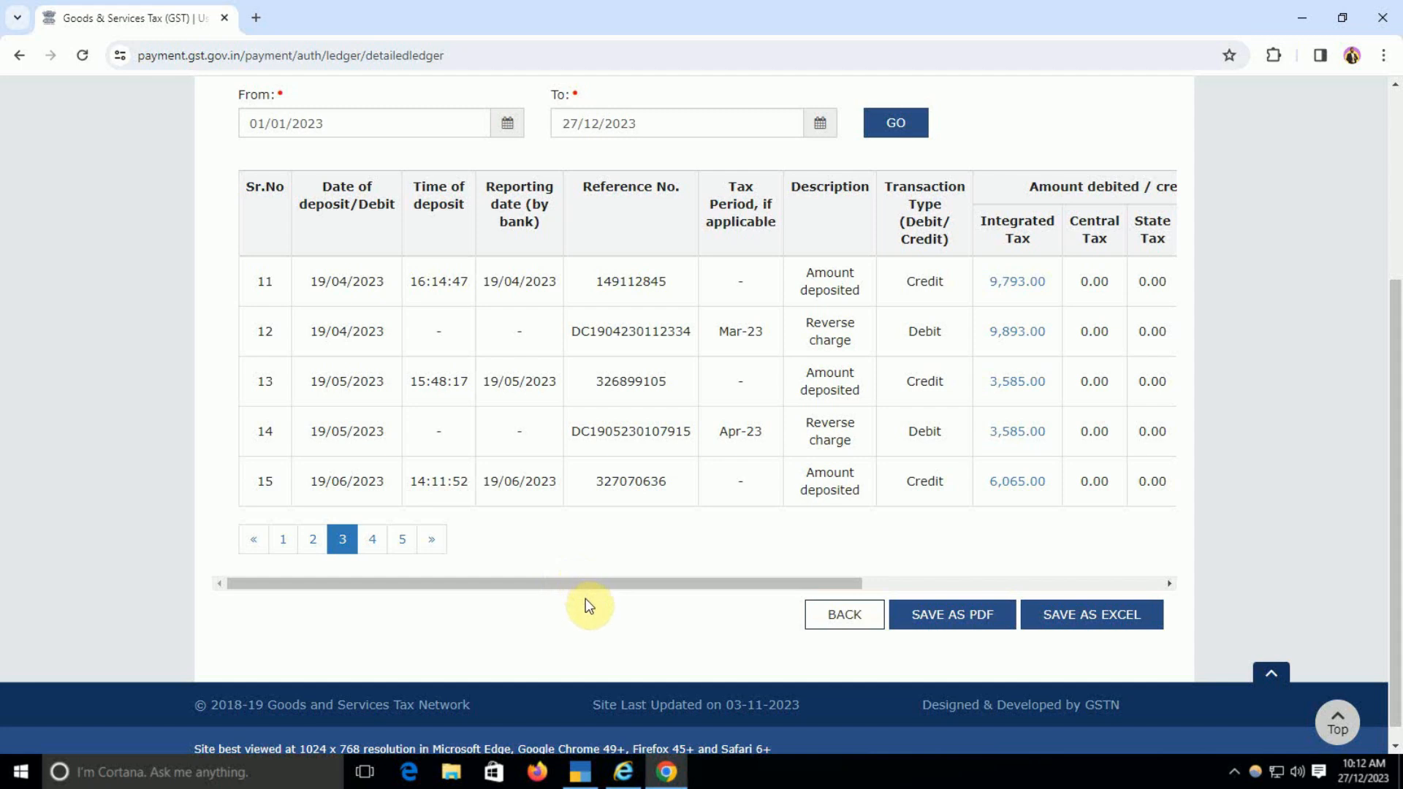
{"action": "left_click_drag", "start_coordinate": [635, 583], "coordinate": [799, 582]}
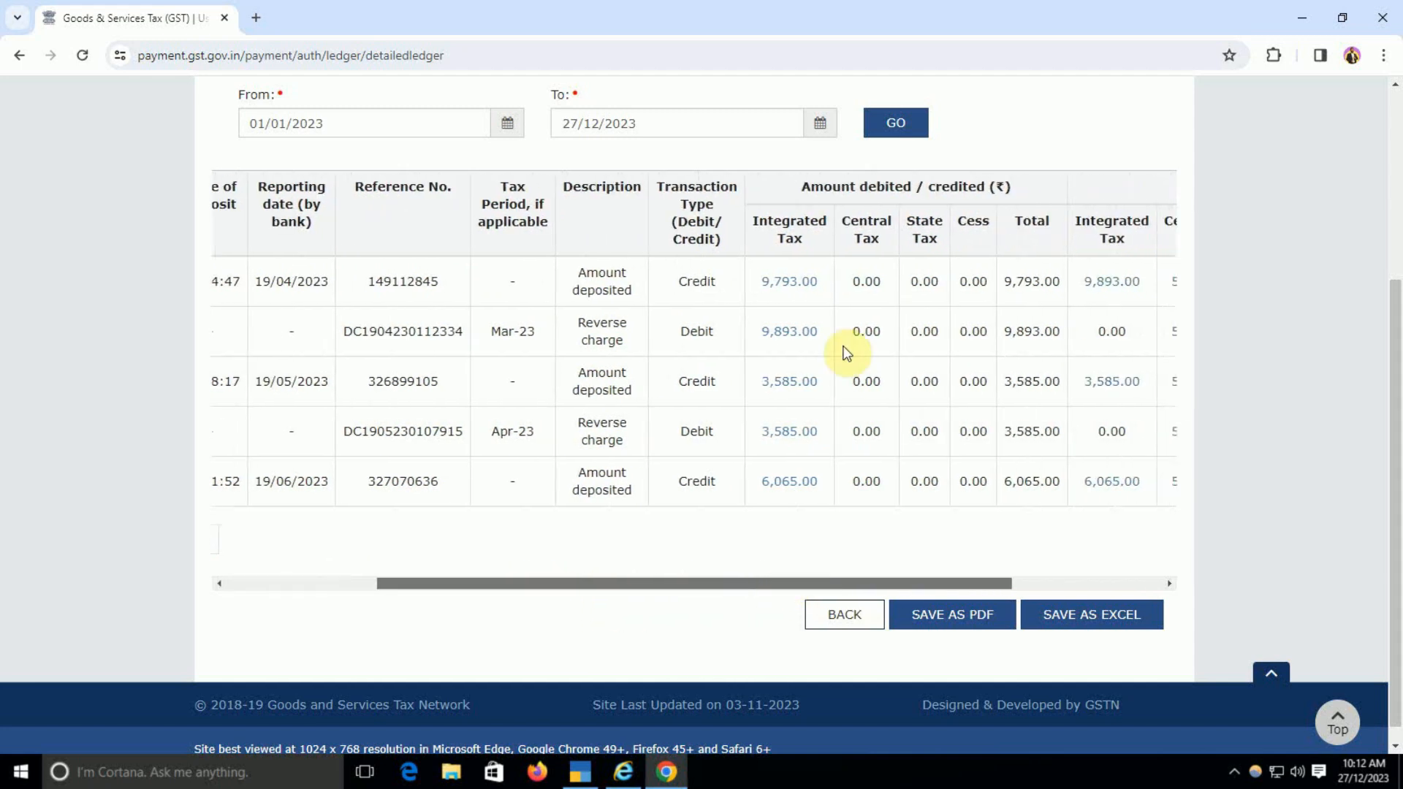
Step: Compare the 19/04/2023 deposit with the TallyPrime payment voucher and view the breakdown of its integrated tax balance in the cash ledger
{"action": "left_click", "coordinate": [599, 766]}
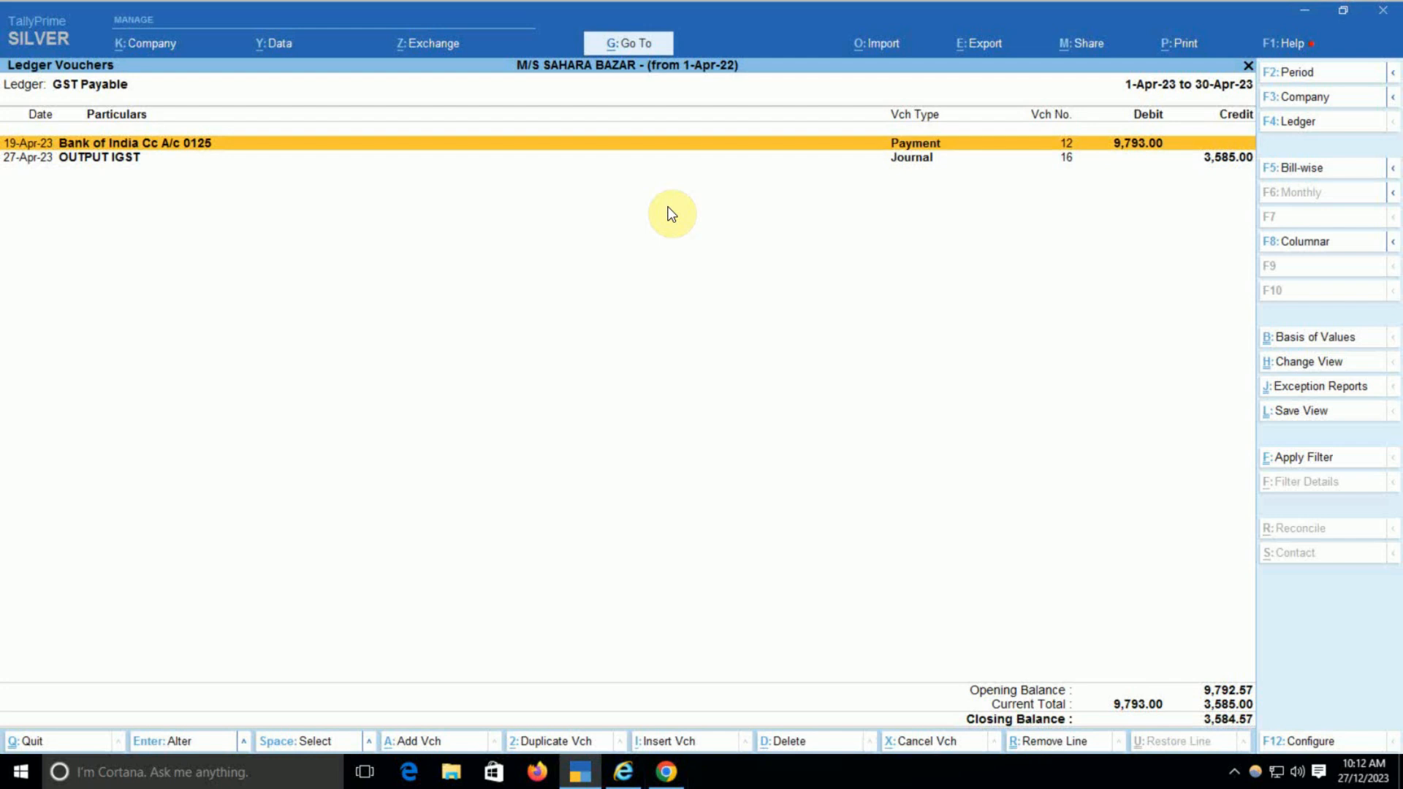
{"action": "left_click", "coordinate": [665, 774]}
{"action": "left_click_drag", "start_coordinate": [753, 585], "coordinate": [915, 585]}
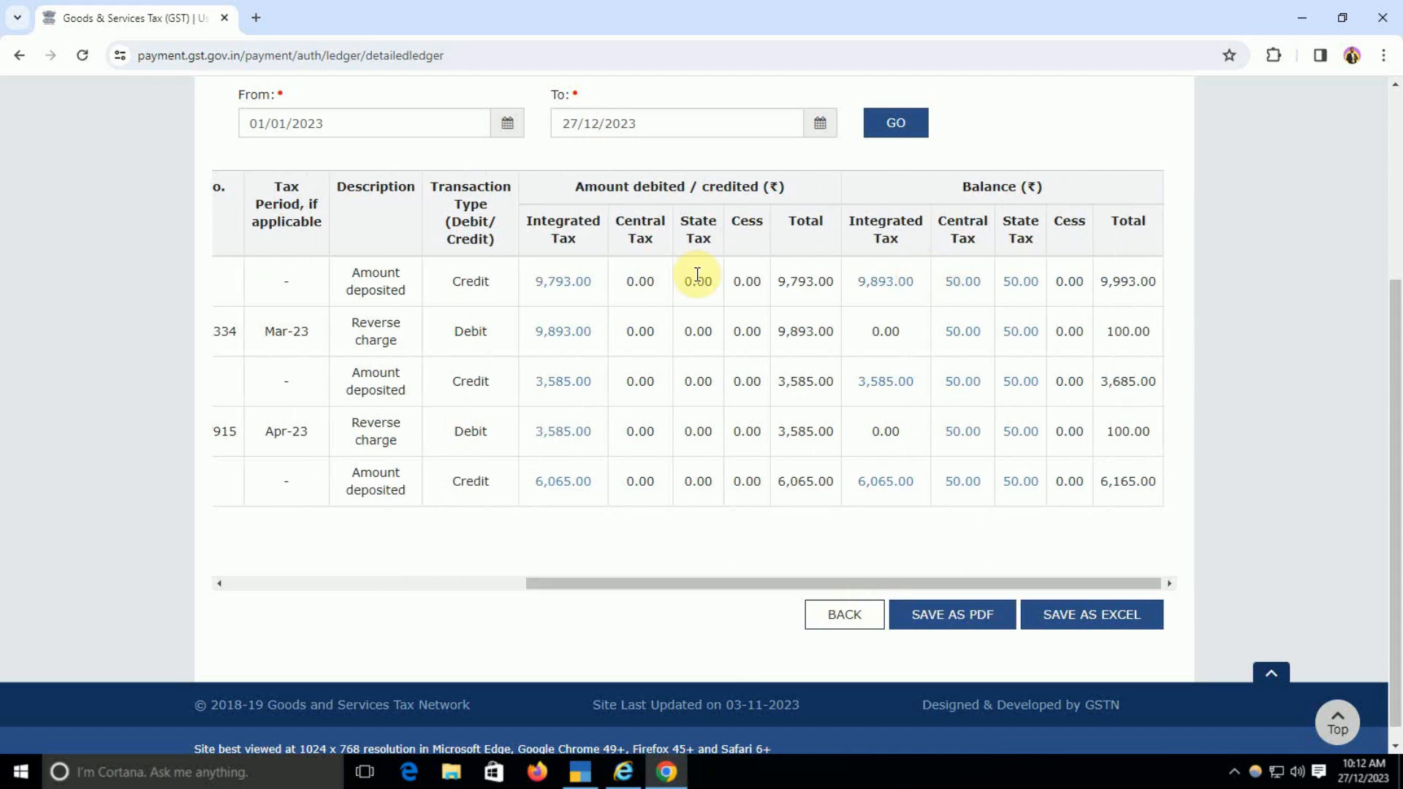
{"action": "left_click", "coordinate": [887, 282]}
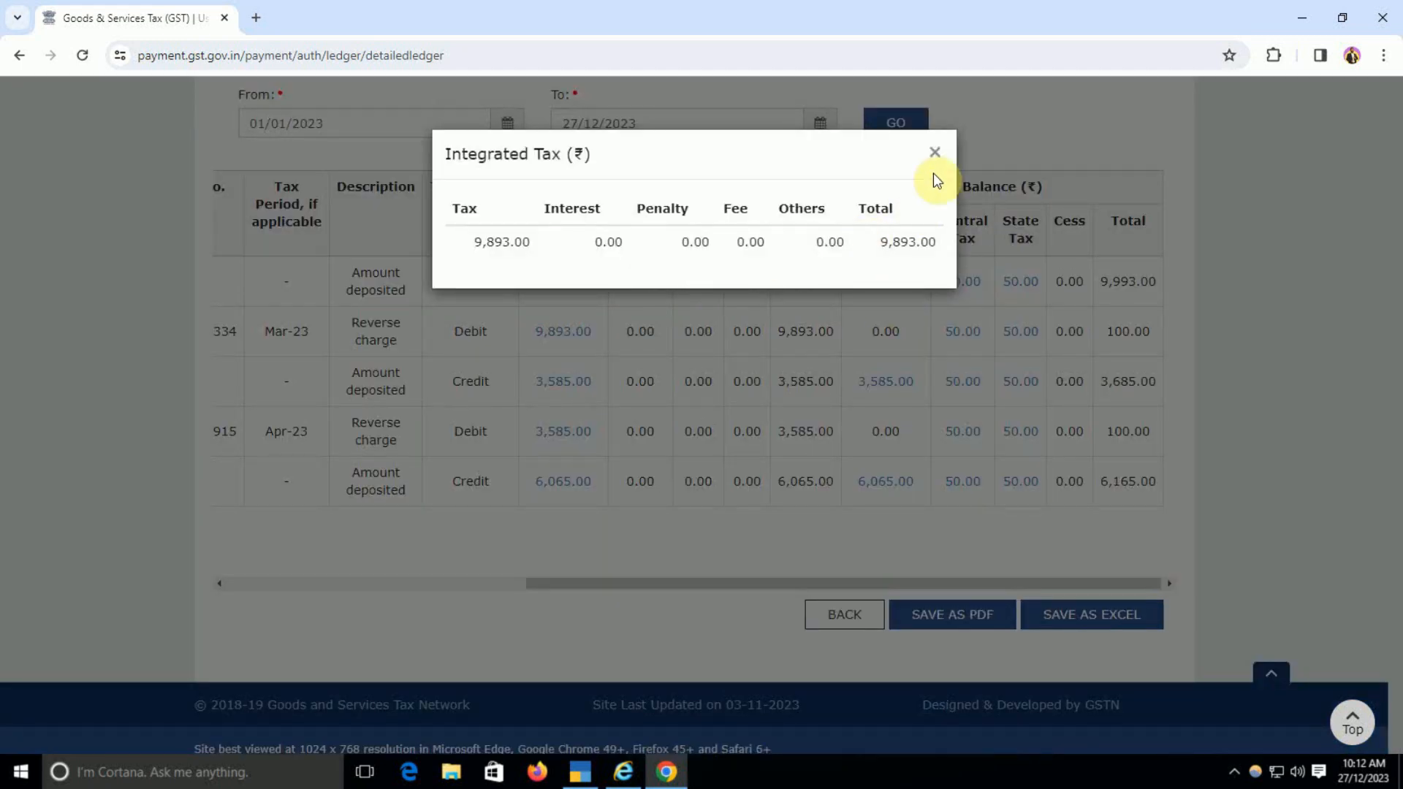
{"action": "left_click", "coordinate": [935, 152]}
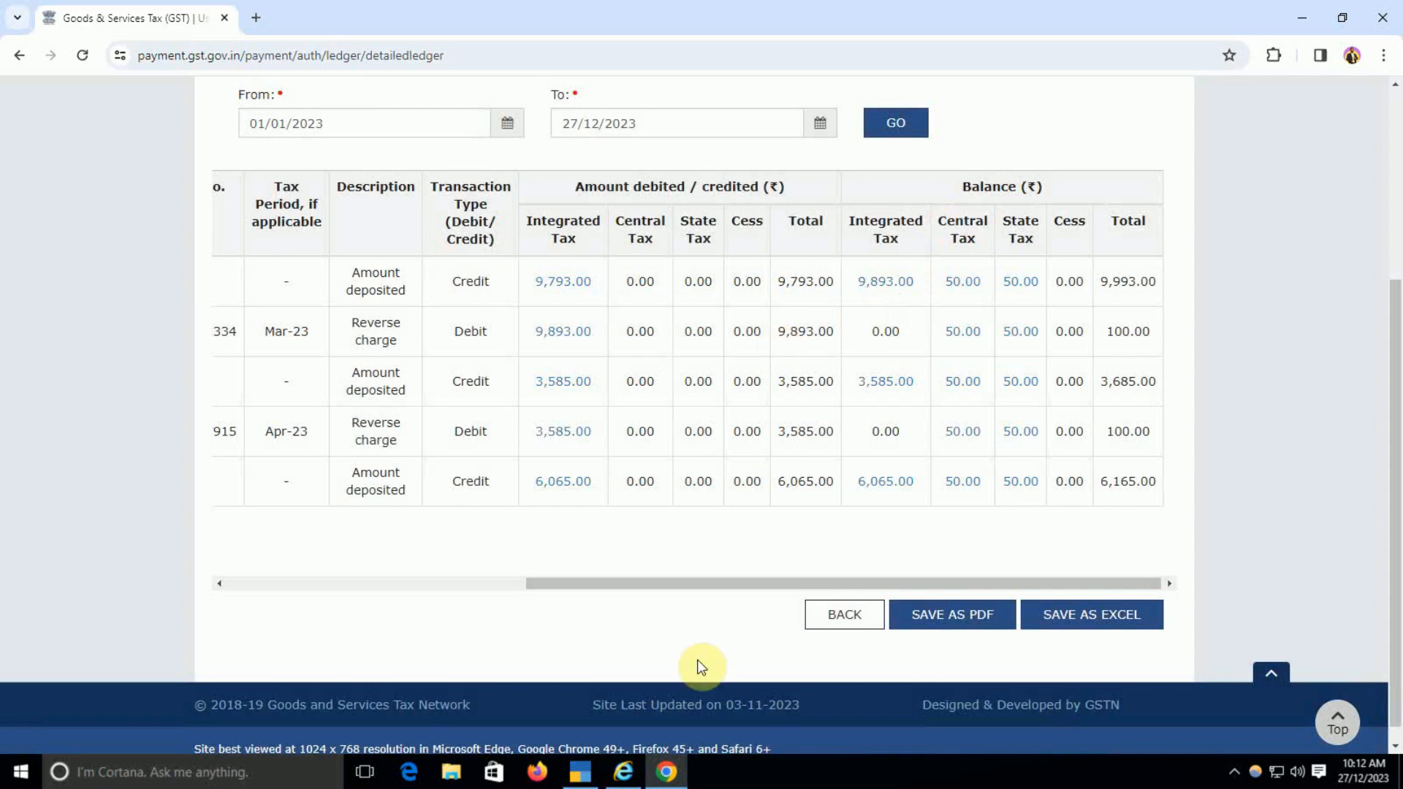
Step: Switch to TallyPrime and calculate 9793-9893 in its calculator, checking the integrated tax balance against the cash ledger in Chrome
{"action": "key", "text": "alt+Tab"}
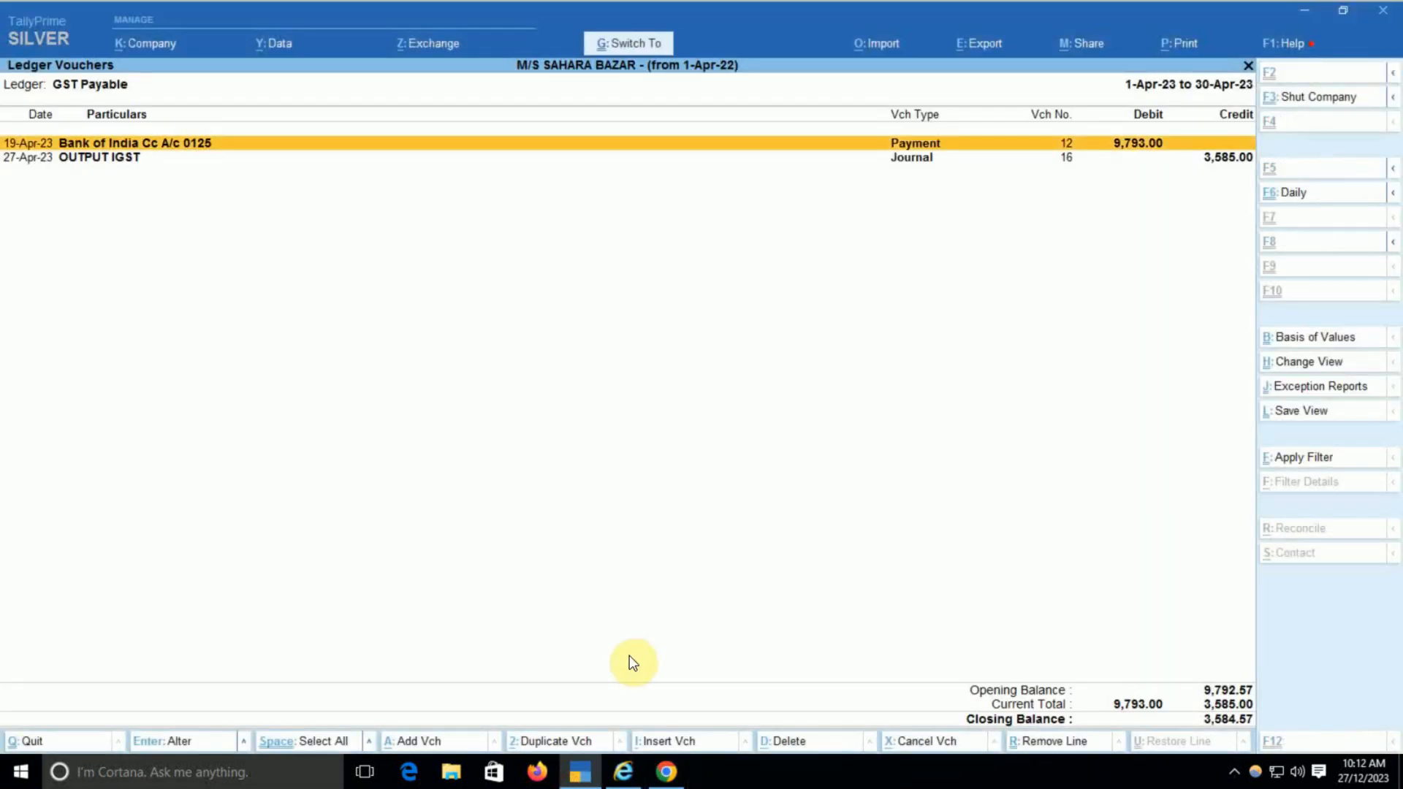
{"action": "key", "text": "ctrl+n"}
{"action": "type", "text": "97"}
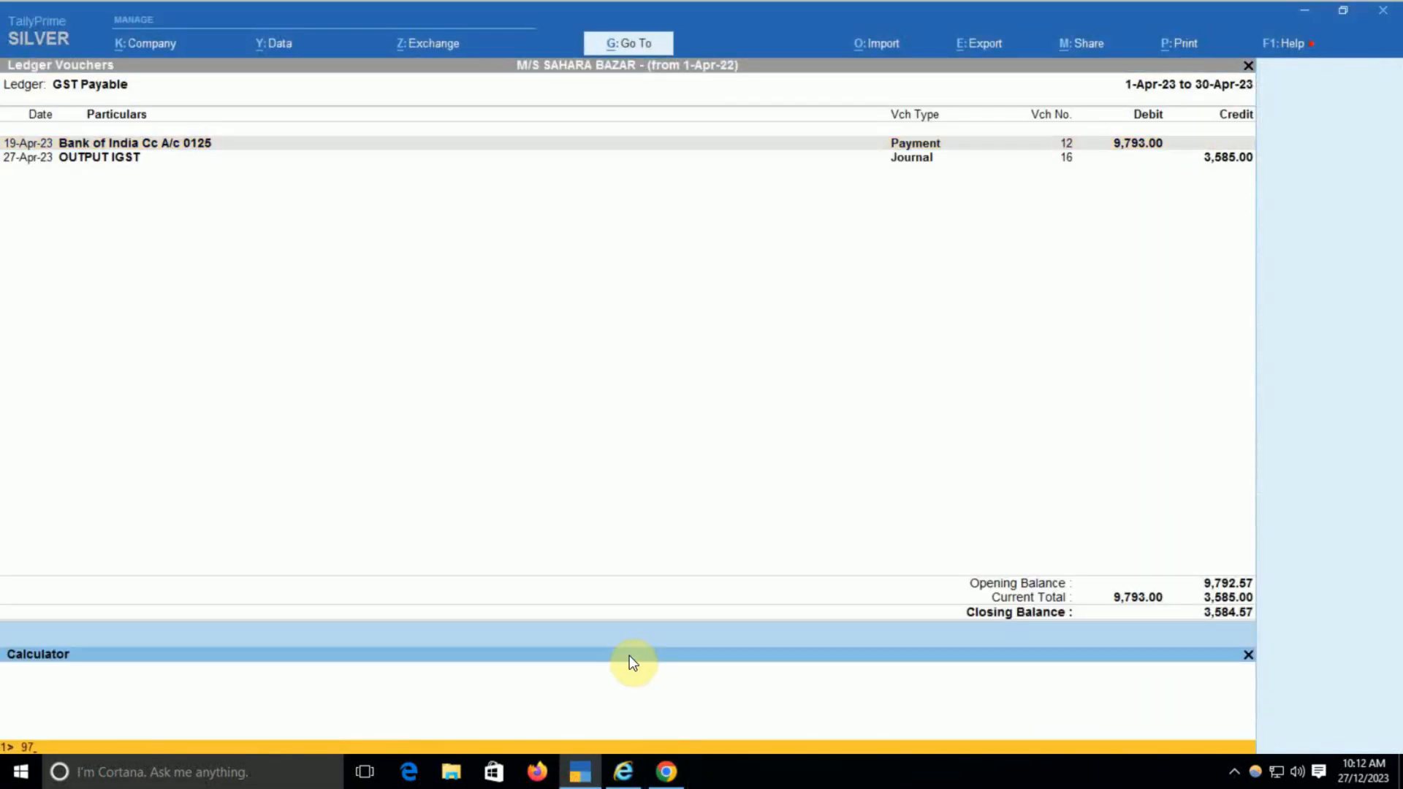
{"action": "type", "text": "93"}
{"action": "key", "text": "alt+Tab"}
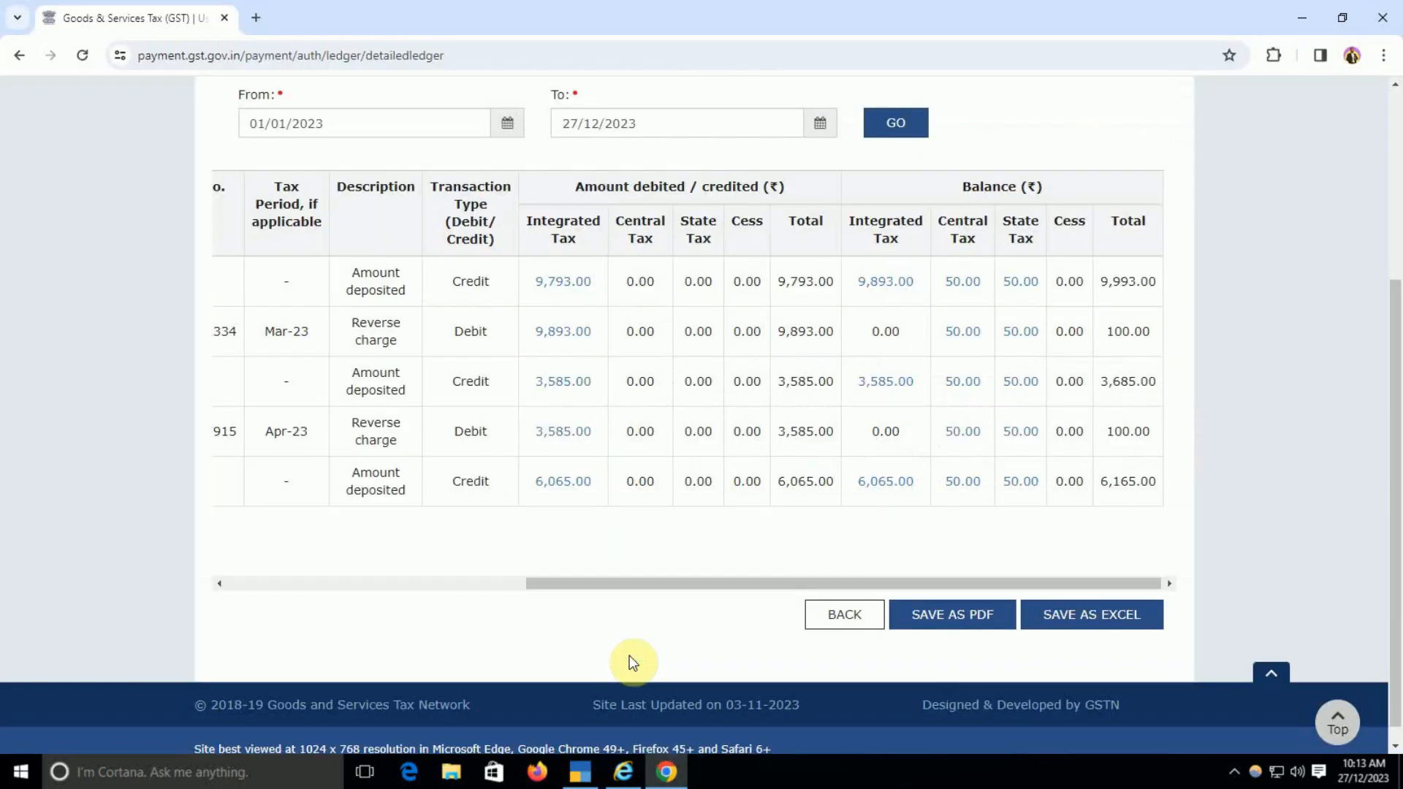
{"action": "key", "text": "alt+Tab"}
{"action": "type", "text": "-9893"}
{"action": "key", "text": "Return"}
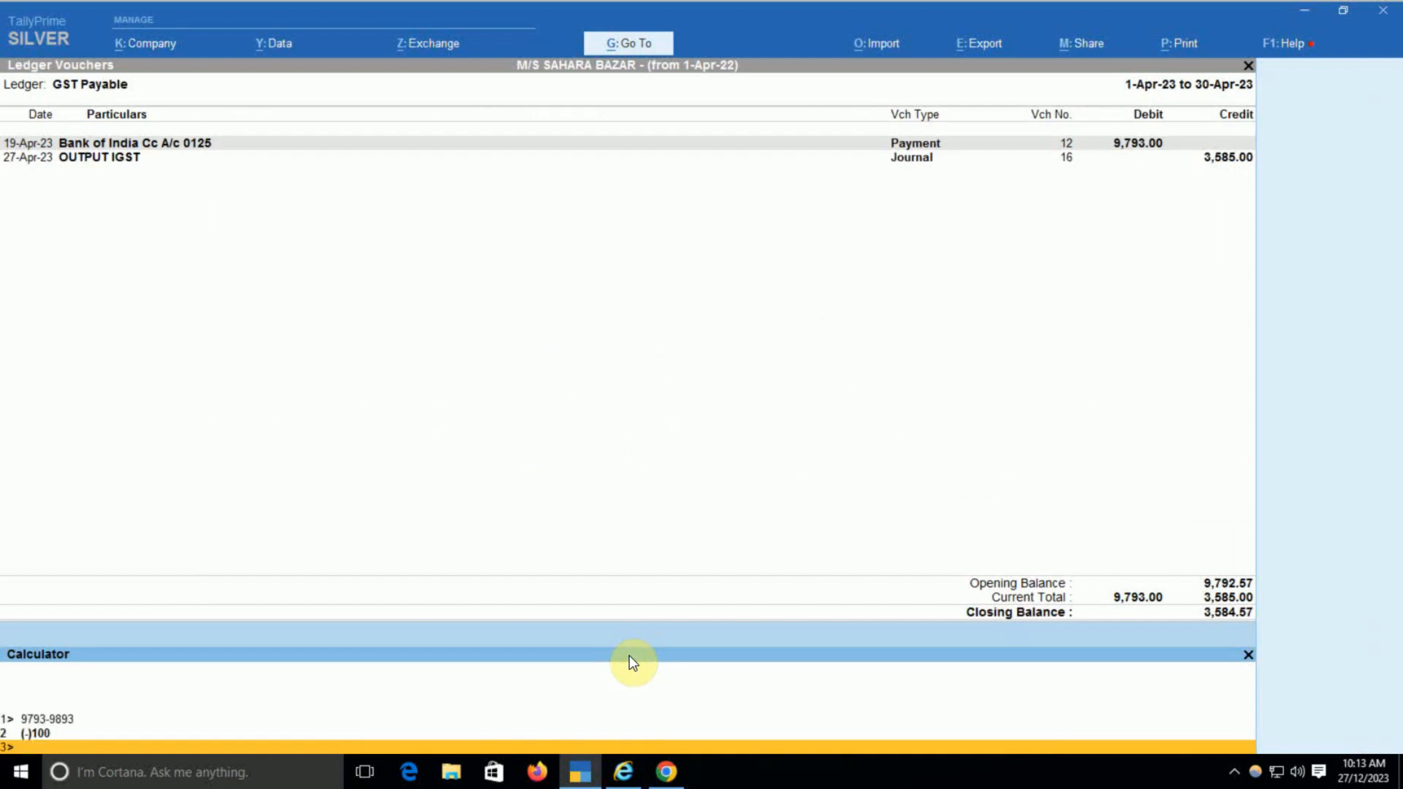
Step: Switch to Chrome and examine the total balance after the Feb-23 reverse charge debit on page 2 of the cash ledger
{"action": "key", "text": "alt+Tab"}
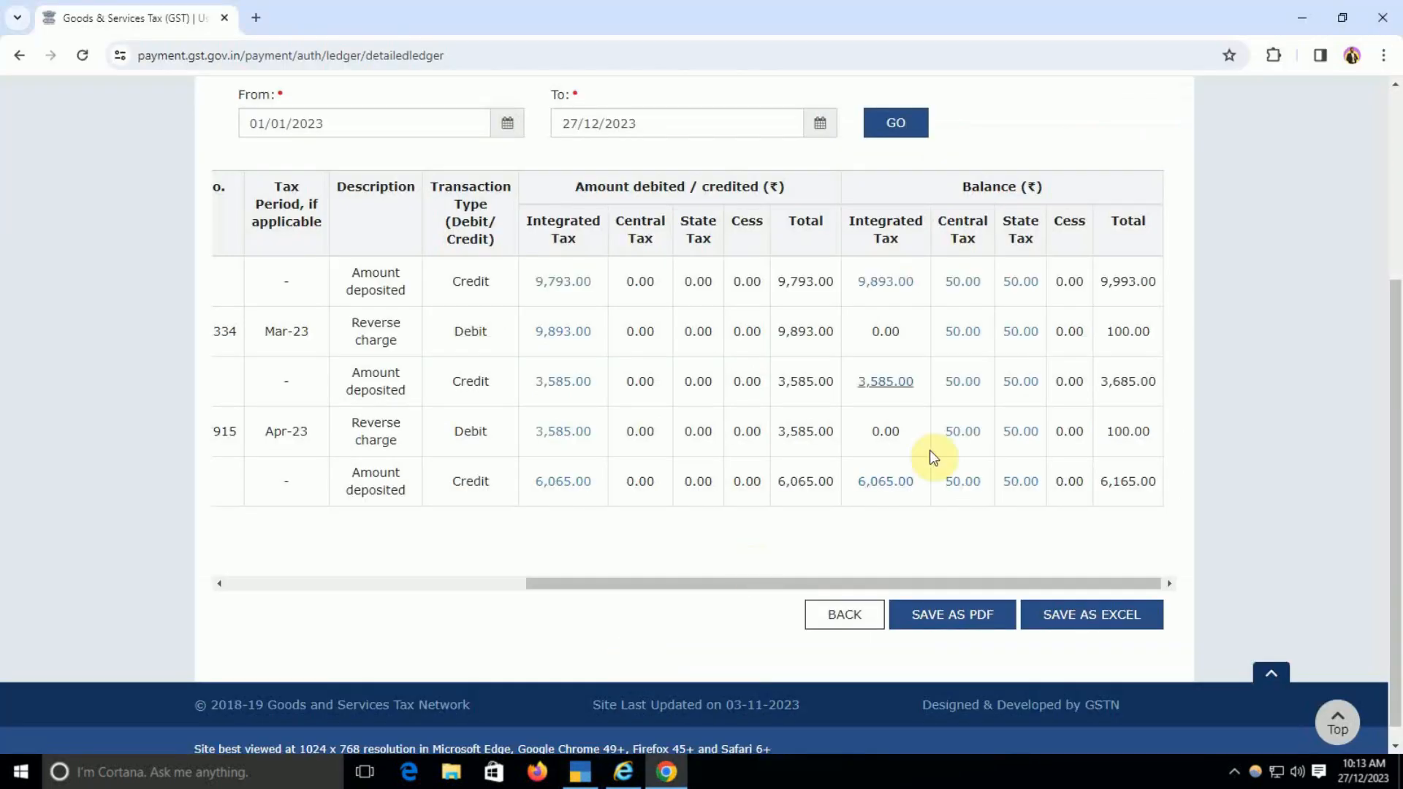
{"action": "left_click_drag", "start_coordinate": [715, 587], "coordinate": [318, 586]}
{"action": "left_click", "coordinate": [313, 539]}
{"action": "left_click_drag", "start_coordinate": [557, 582], "coordinate": [492, 577]}
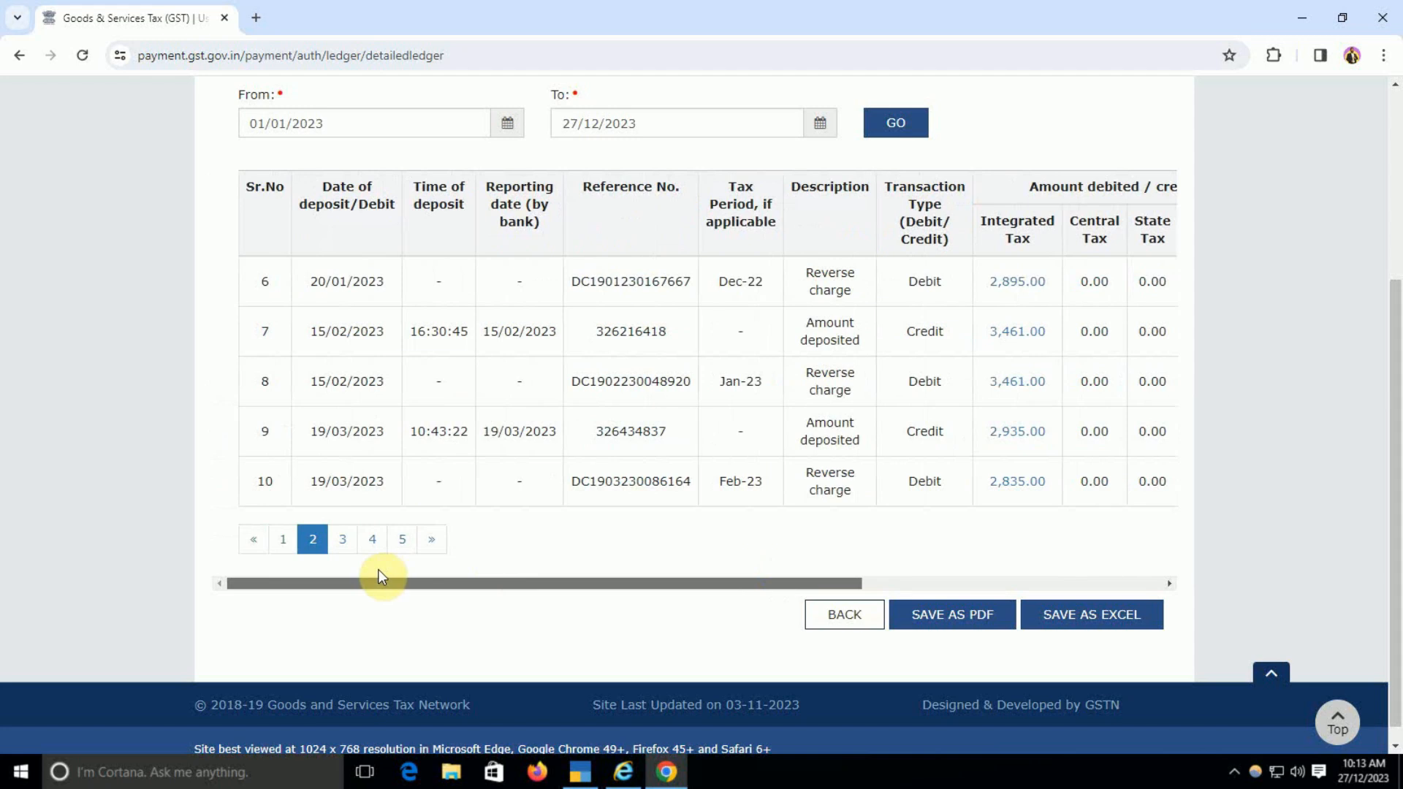
{"action": "left_click", "coordinate": [342, 539]}
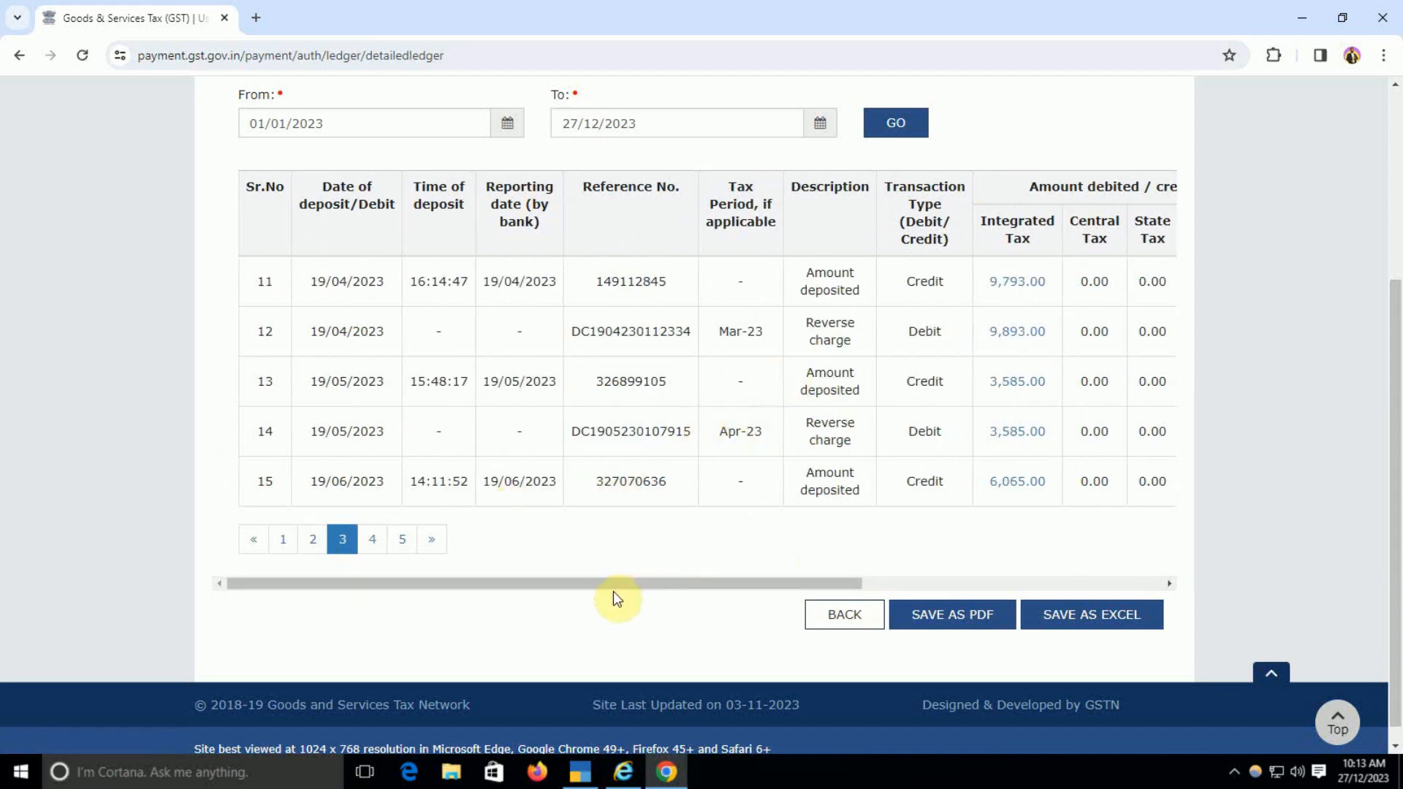
{"action": "left_click_drag", "start_coordinate": [614, 585], "coordinate": [1037, 572]}
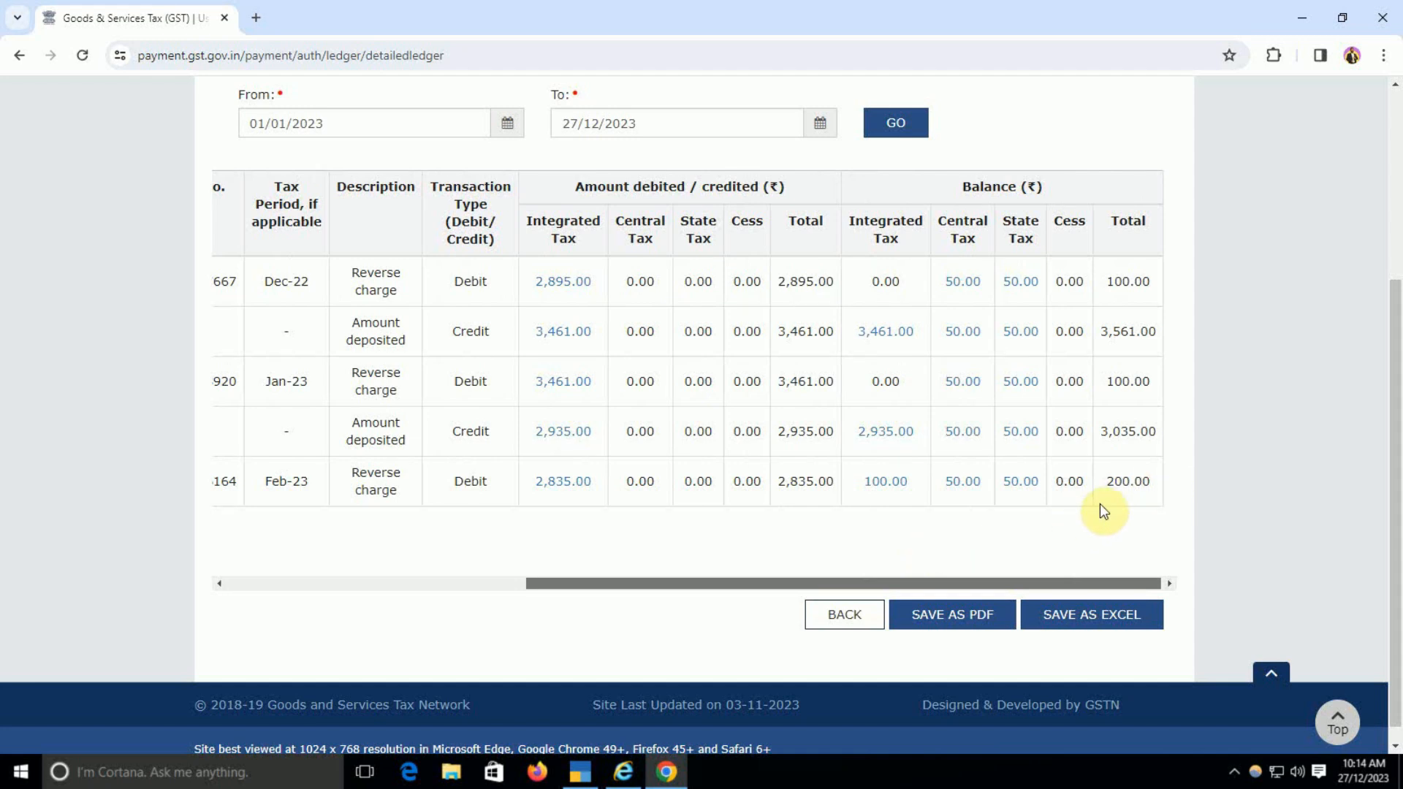
{"action": "left_click_drag", "start_coordinate": [1111, 483], "coordinate": [1174, 485]}
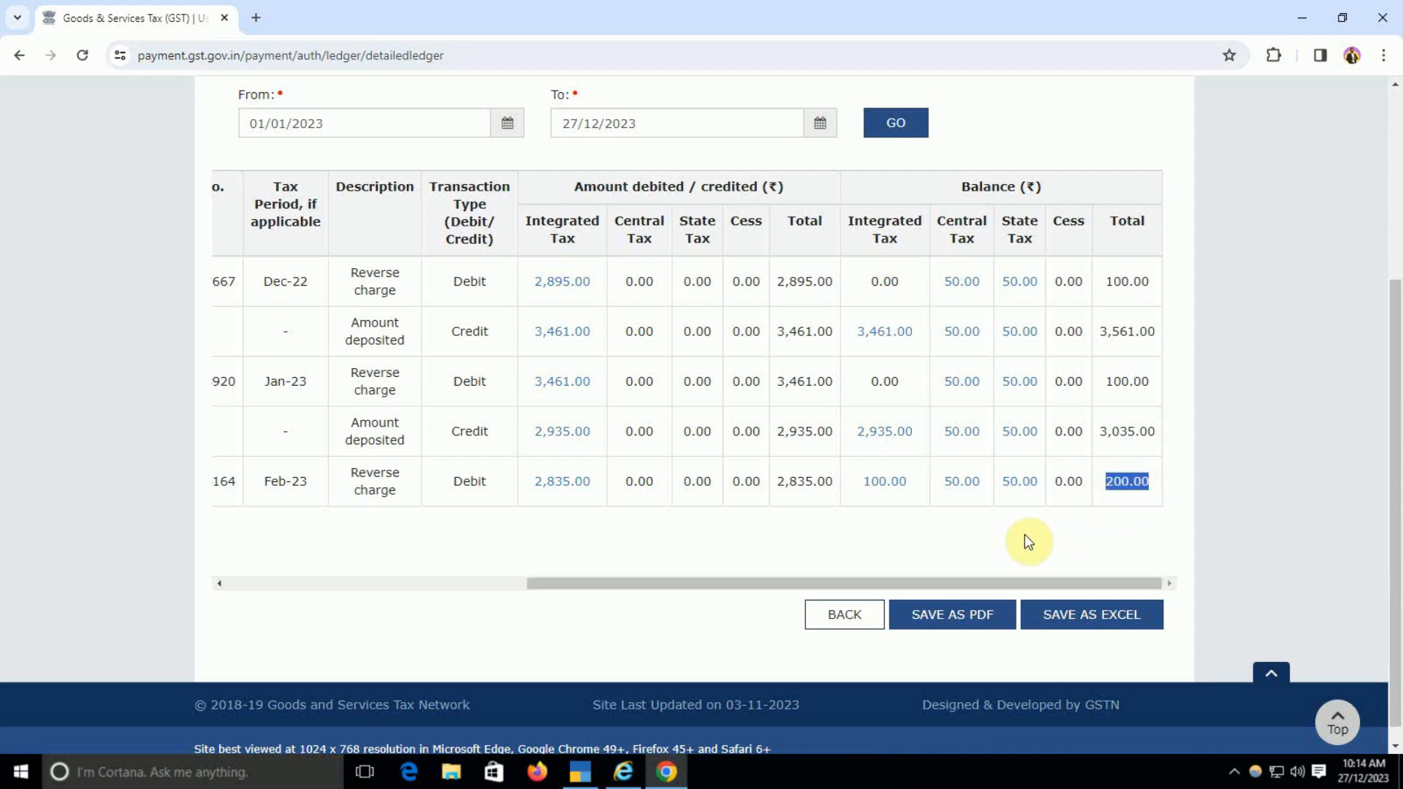
{"action": "key", "text": "alt+Tab"}
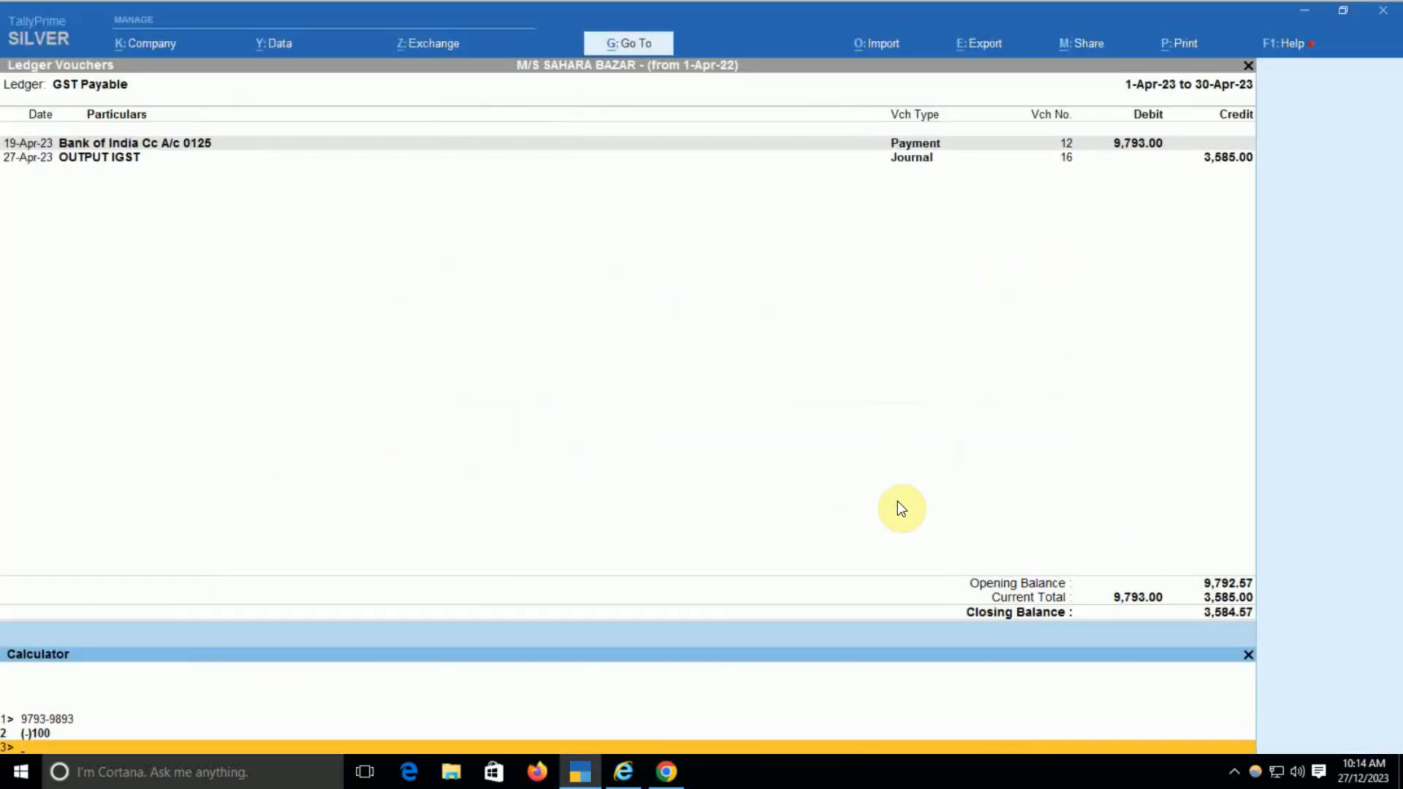
{"action": "key", "text": "alt+Tab"}
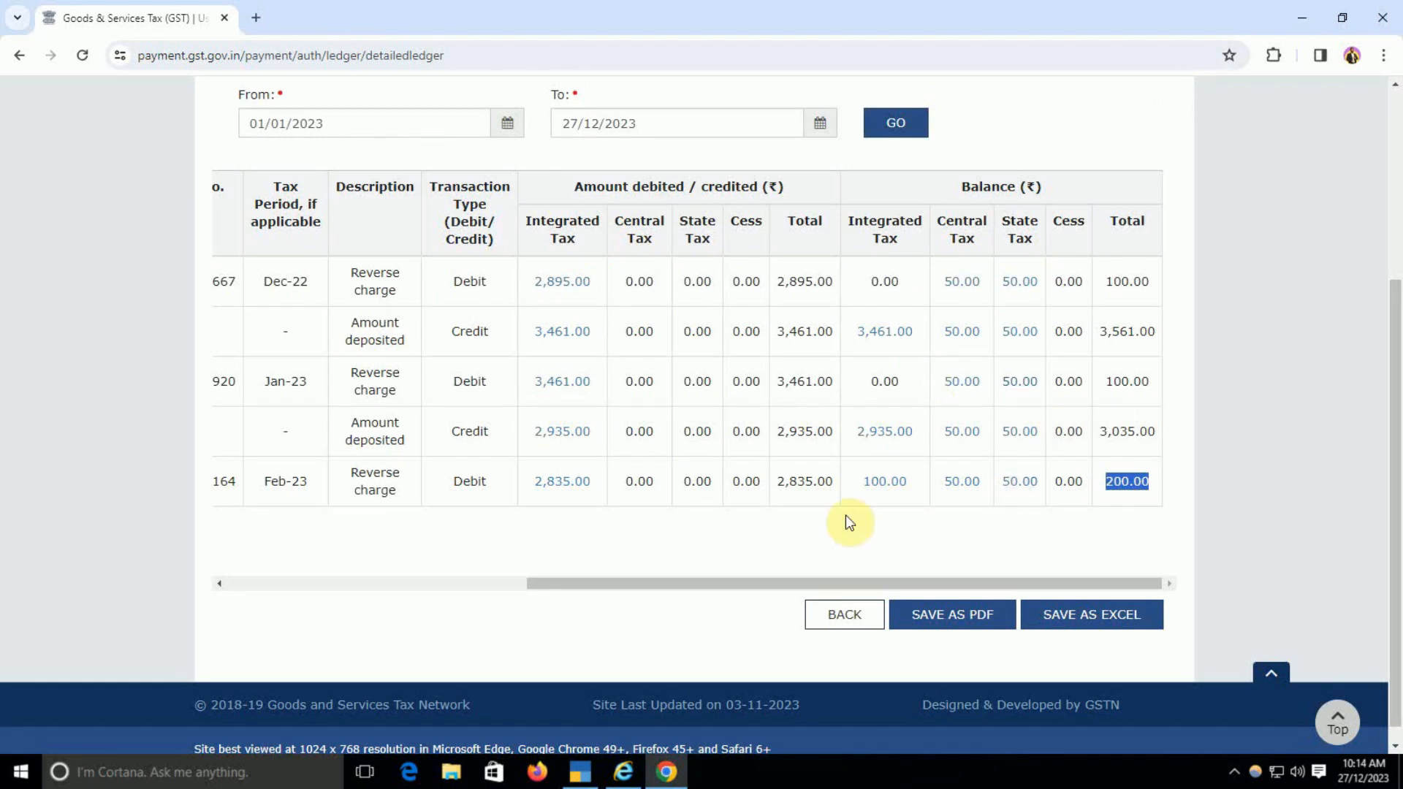
Step: Return to page 3 of the cash ledger and examine the total balance after the 19/04/2023 deposit
{"action": "left_click_drag", "start_coordinate": [671, 585], "coordinate": [285, 572]}
{"action": "left_click", "coordinate": [343, 539]}
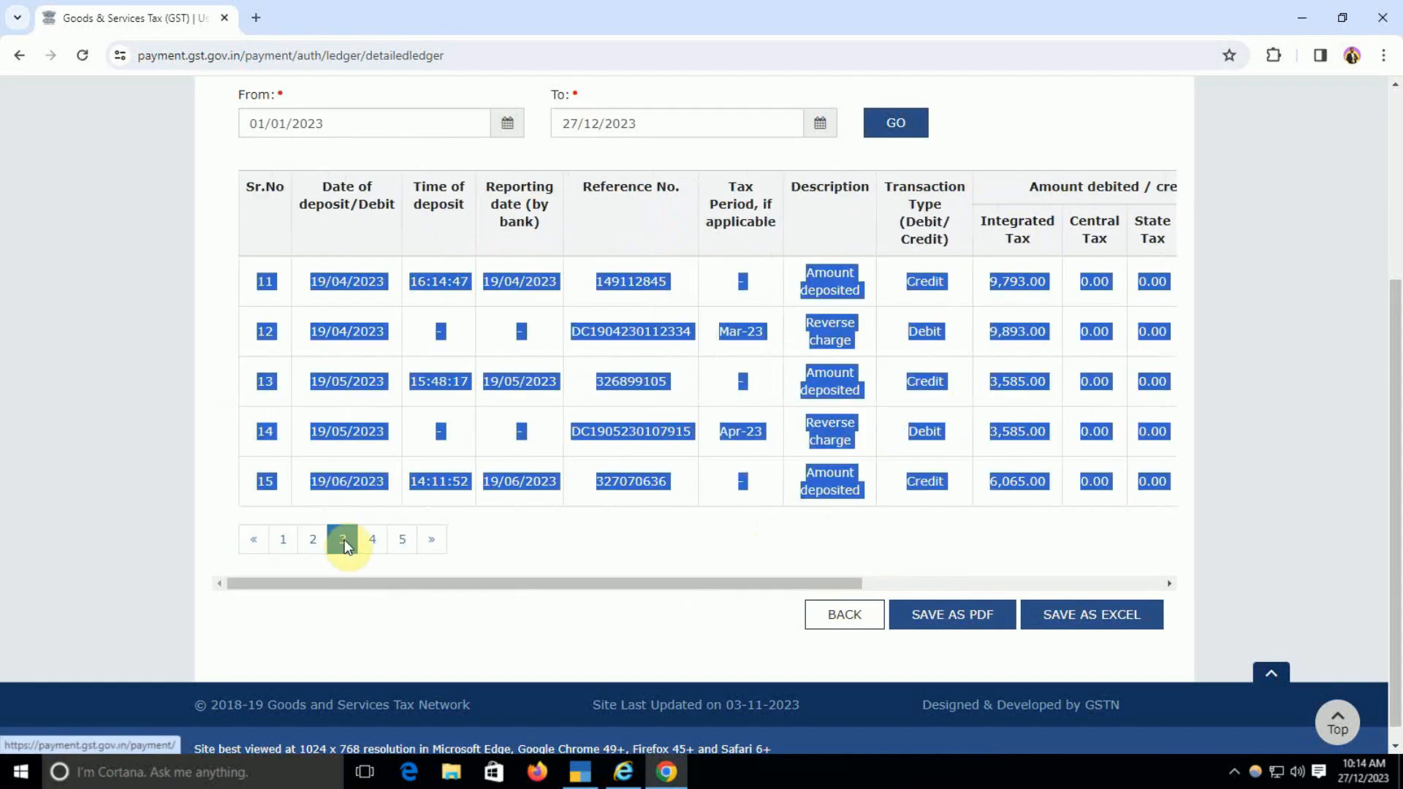
{"action": "left_click", "coordinate": [482, 313]}
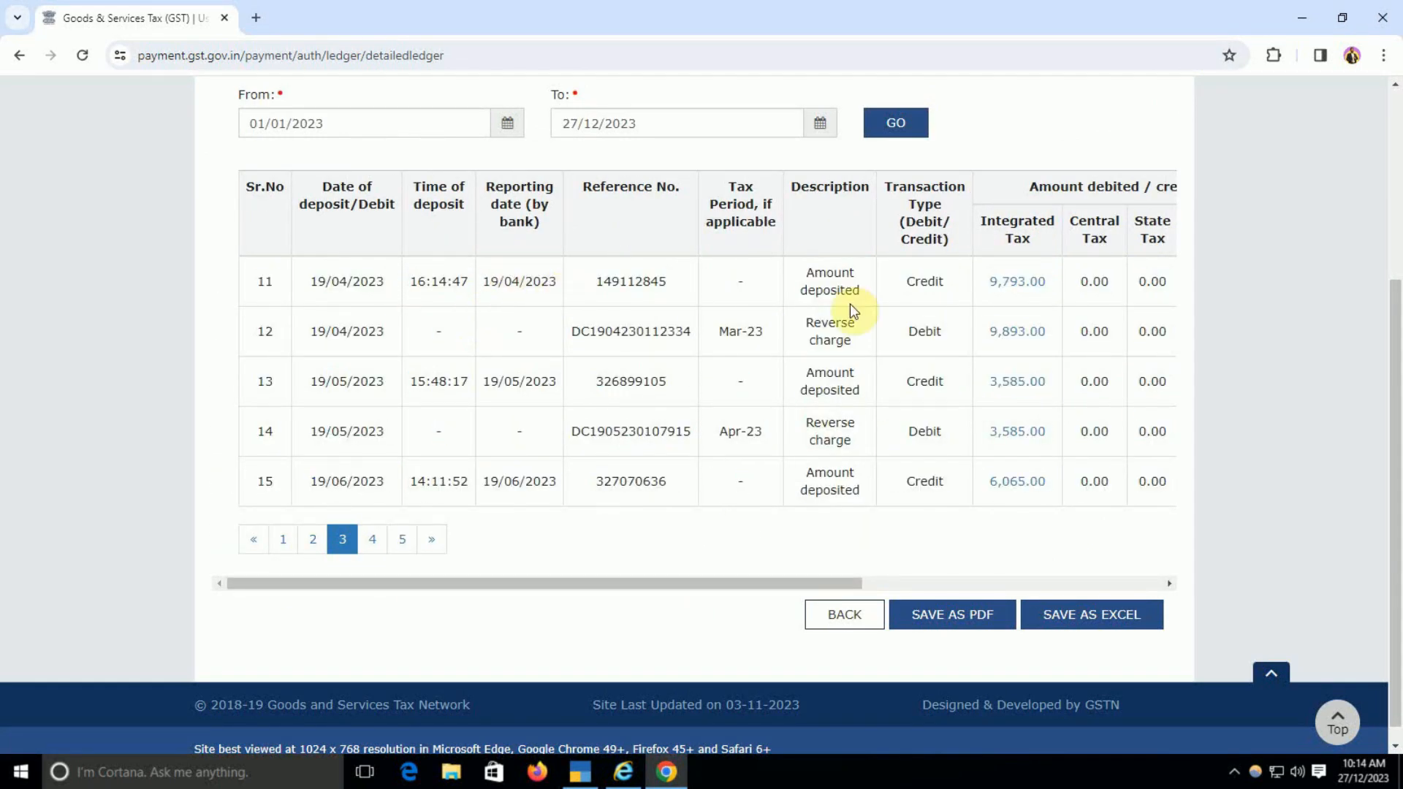
{"action": "left_click_drag", "start_coordinate": [705, 583], "coordinate": [965, 576]}
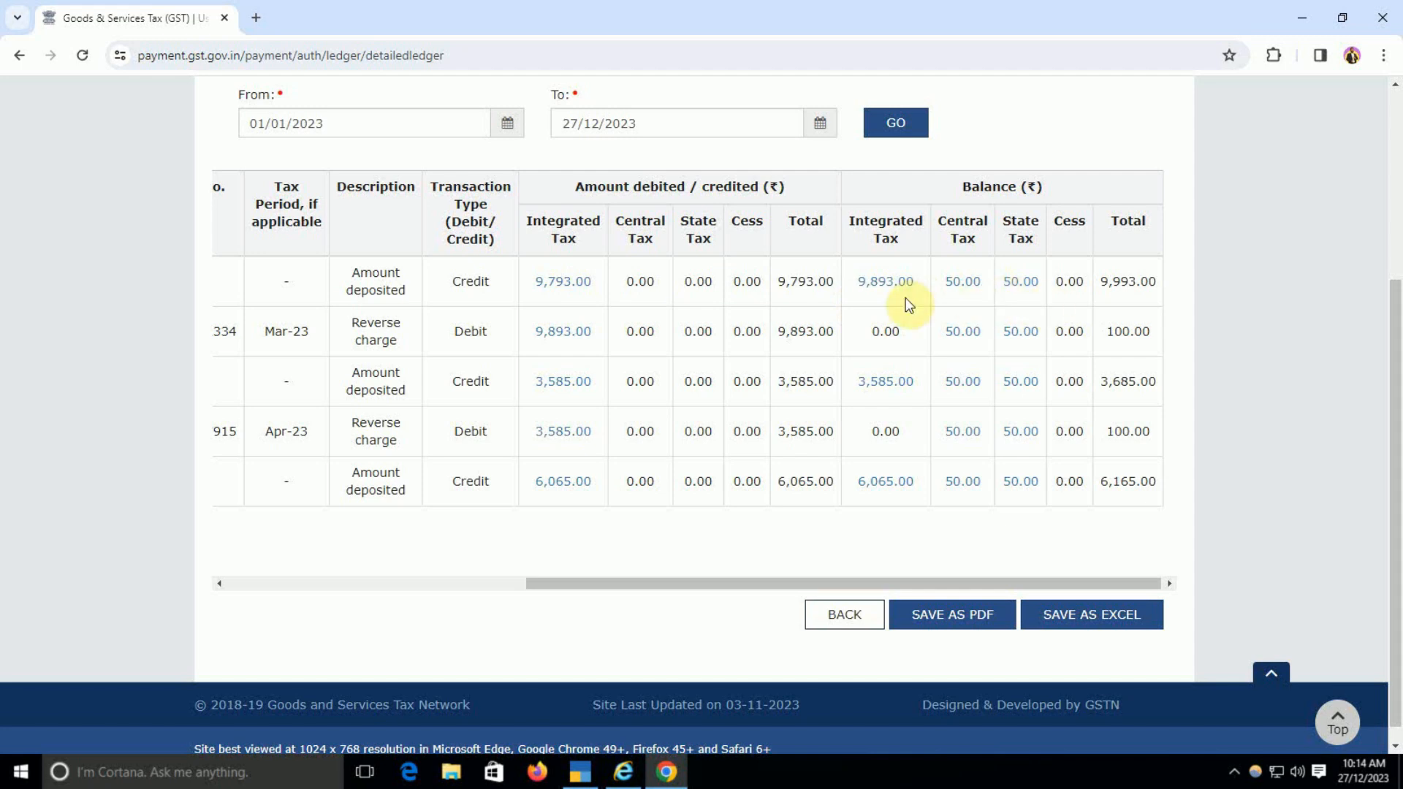
{"action": "left_click_drag", "start_coordinate": [1098, 293], "coordinate": [1158, 290]}
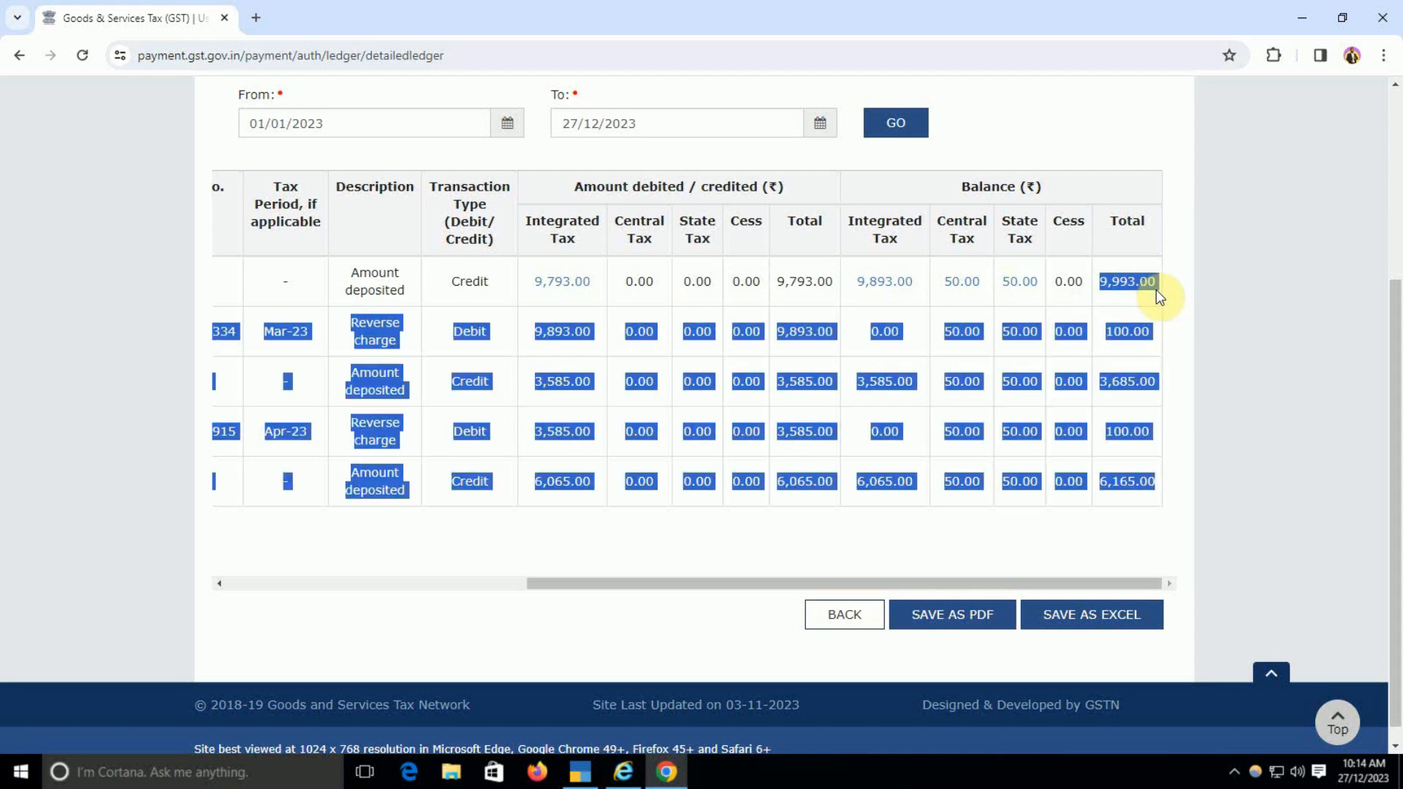
{"action": "left_click", "coordinate": [1110, 296]}
Step: Switch to TallyPrime and start a journal voucher dated 19-Apr-23 that debits GST Payable by 200
{"action": "key", "text": "alt+Tab"}
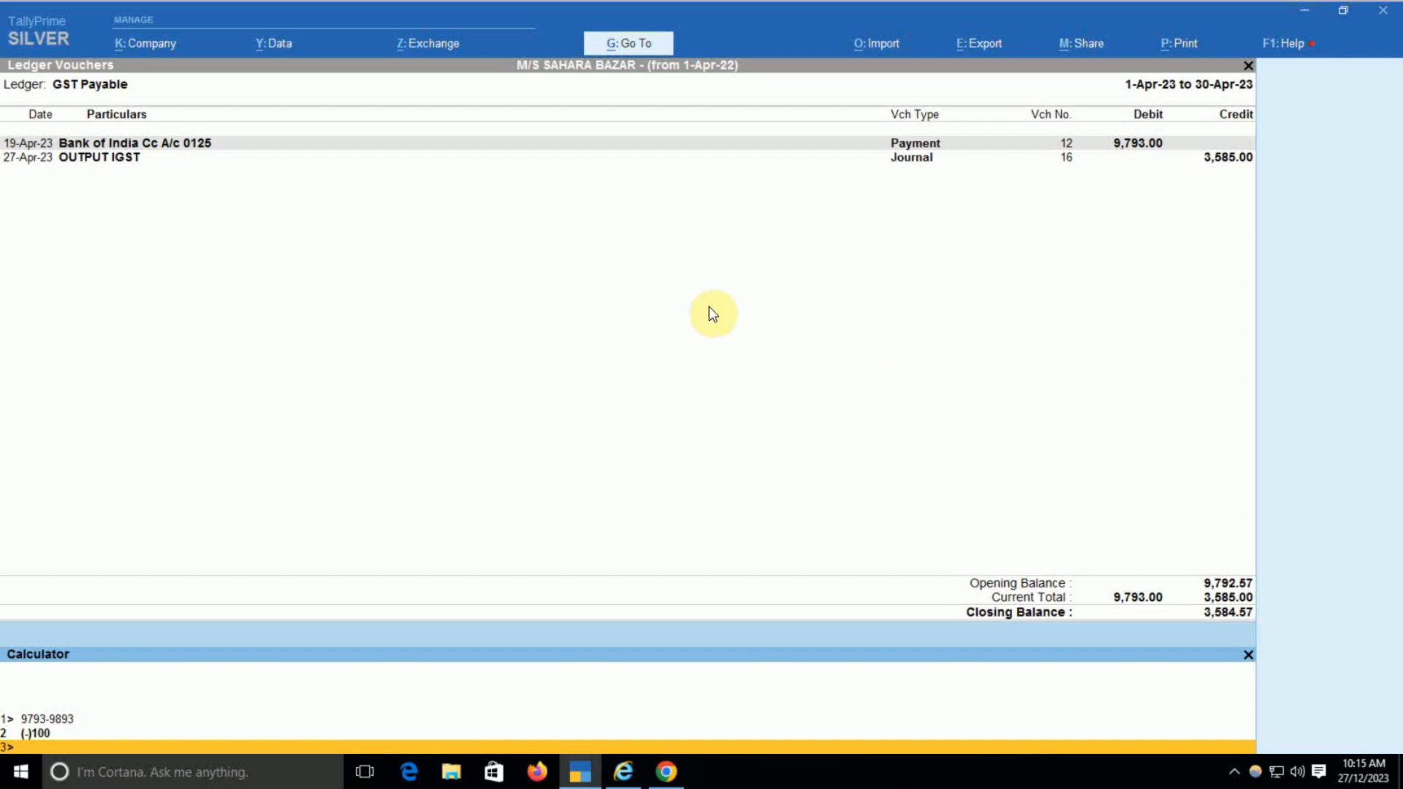
{"action": "left_click", "coordinate": [585, 256]}
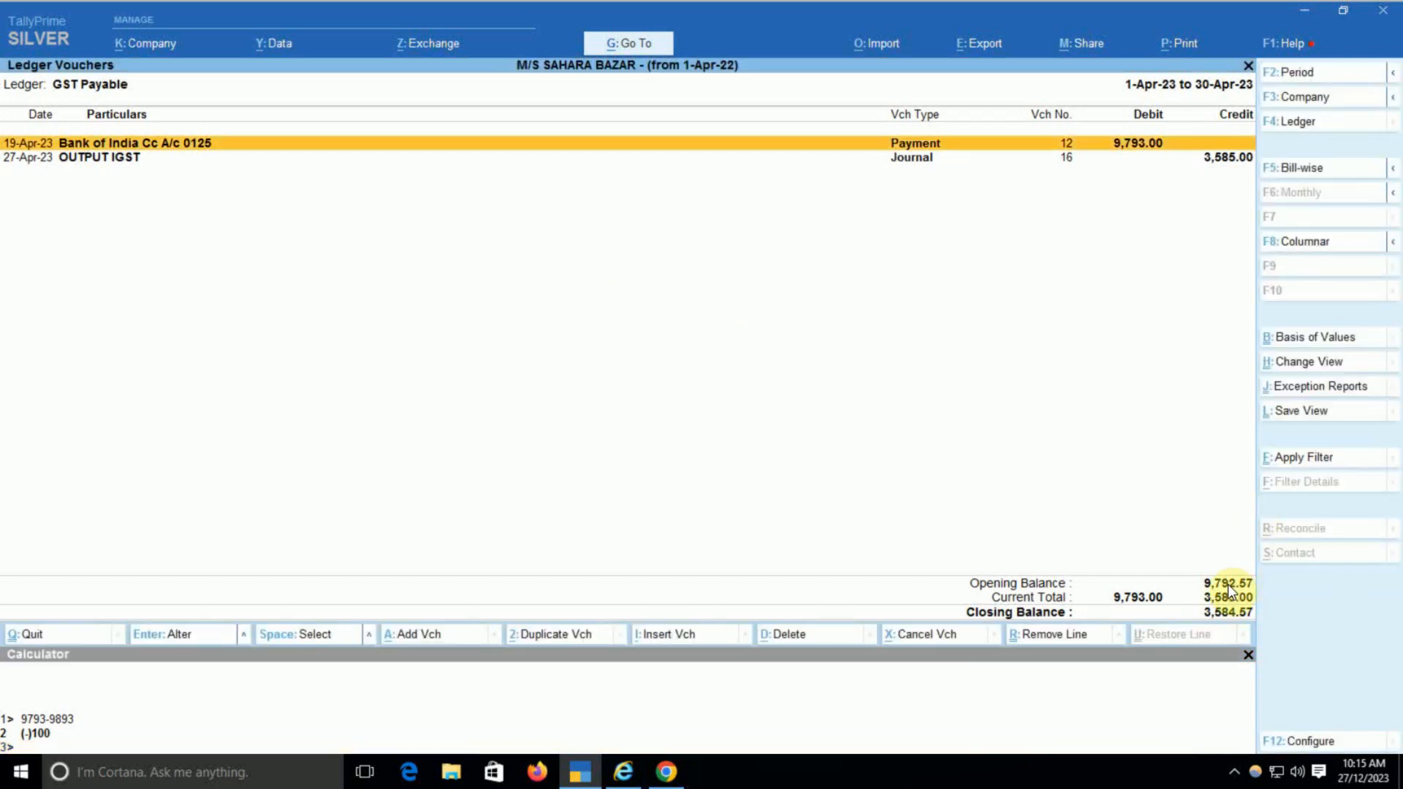
{"action": "key", "text": "alt"}
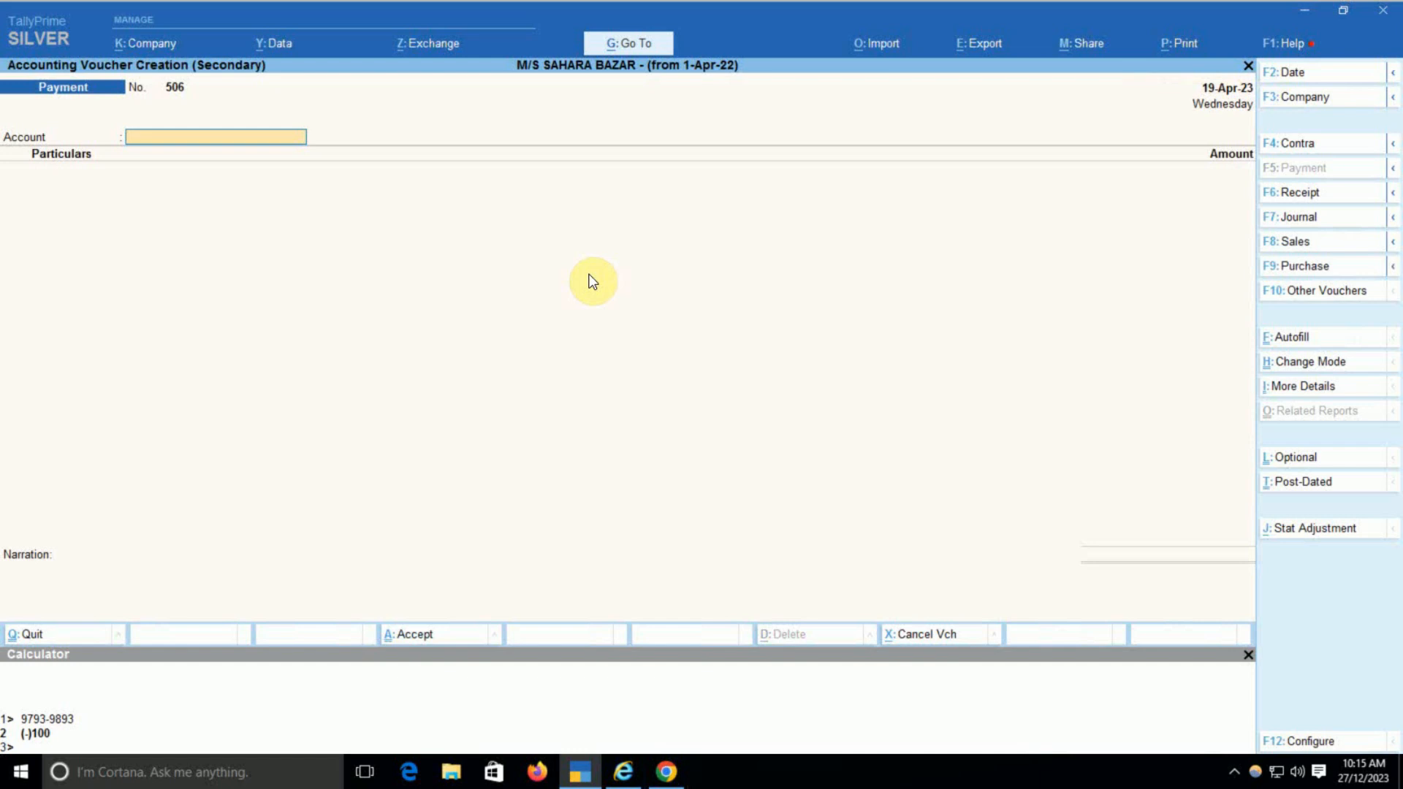
{"action": "key", "text": "F6"}
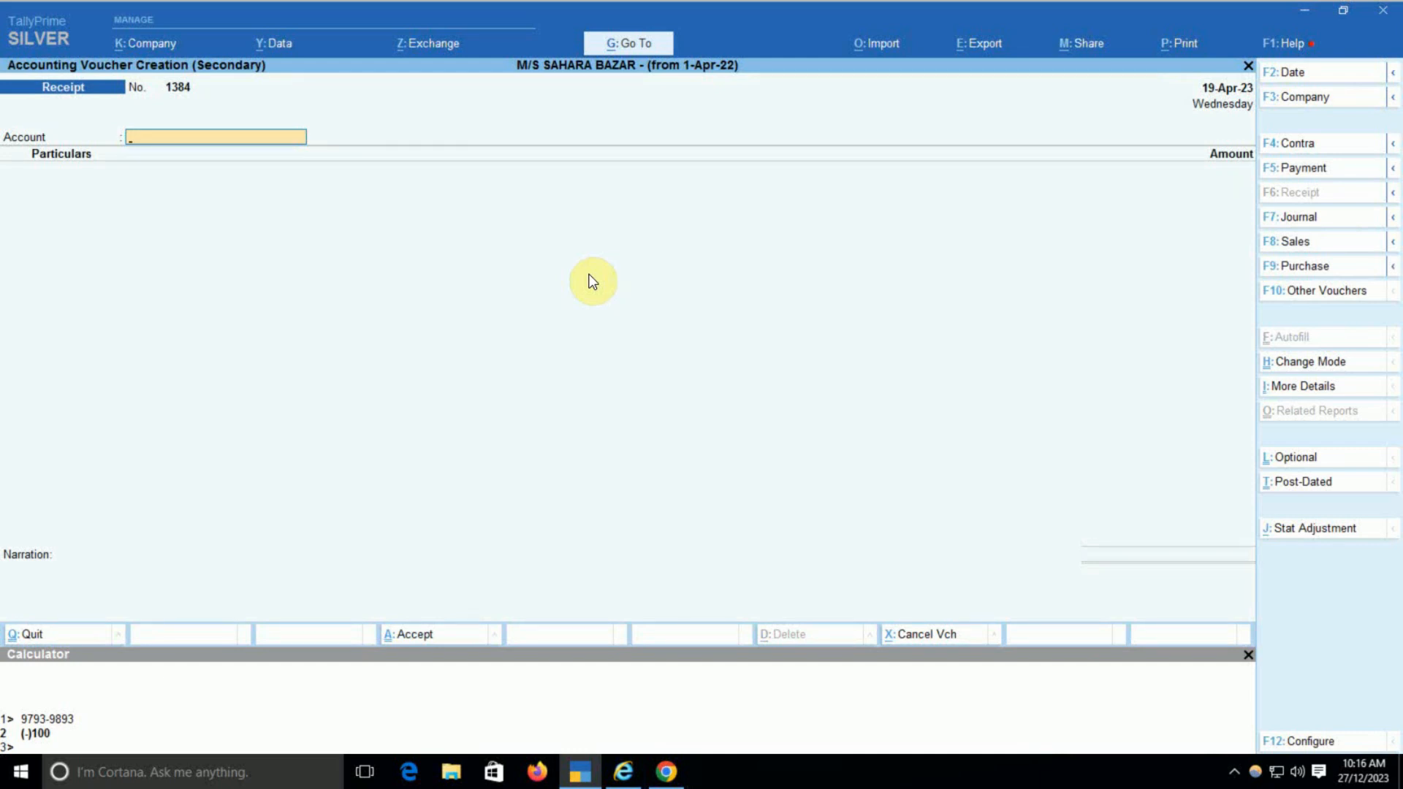
{"action": "key", "text": "F7"}
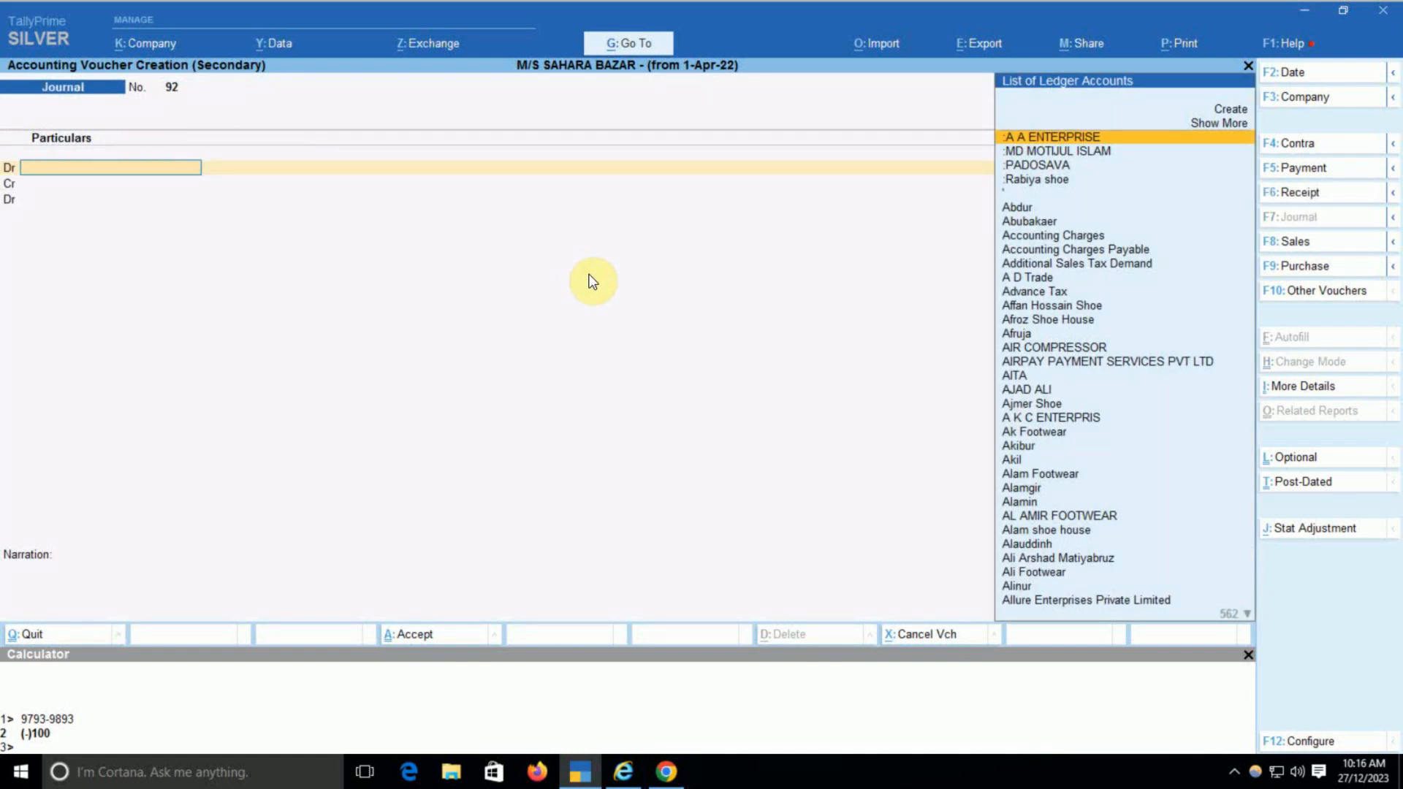
{"action": "type", "text": "Gstpay"}
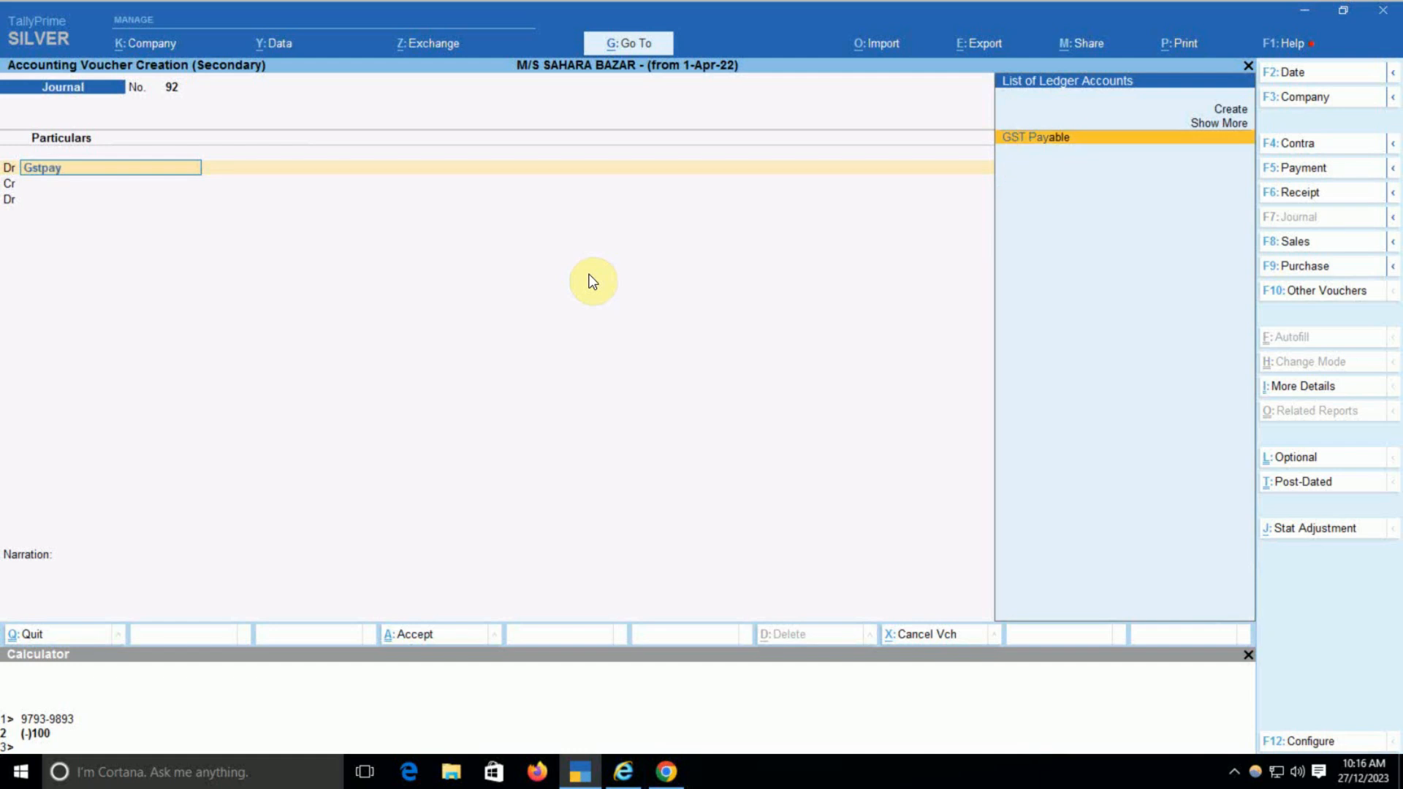
{"action": "key", "text": "Return"}
{"action": "type", "text": "200"}
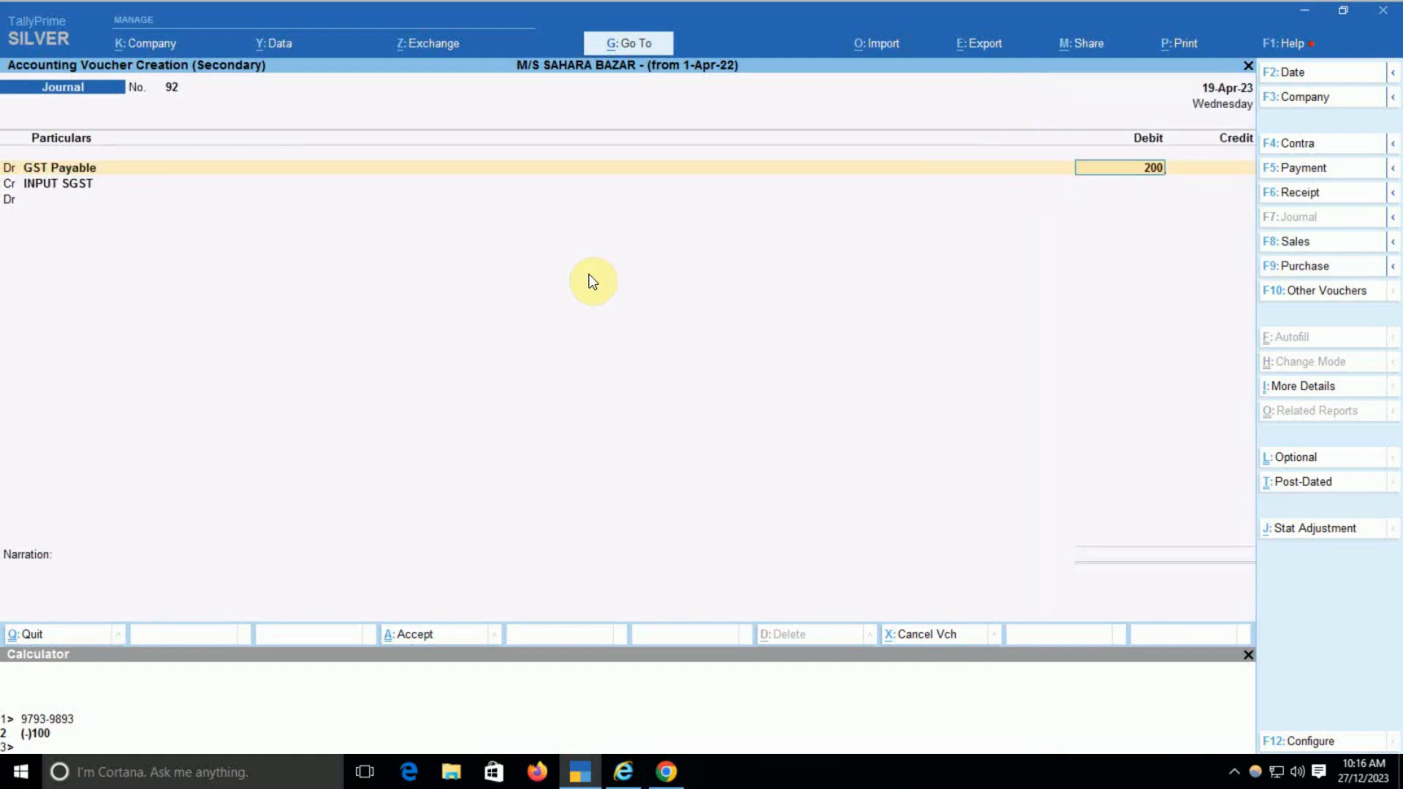
{"action": "key", "text": "Return"}
Step: Check the balances in the cash ledger in Chrome, and allocate the GST Payable debit of 200 as On Account
{"action": "key", "text": "alt+Tab"}
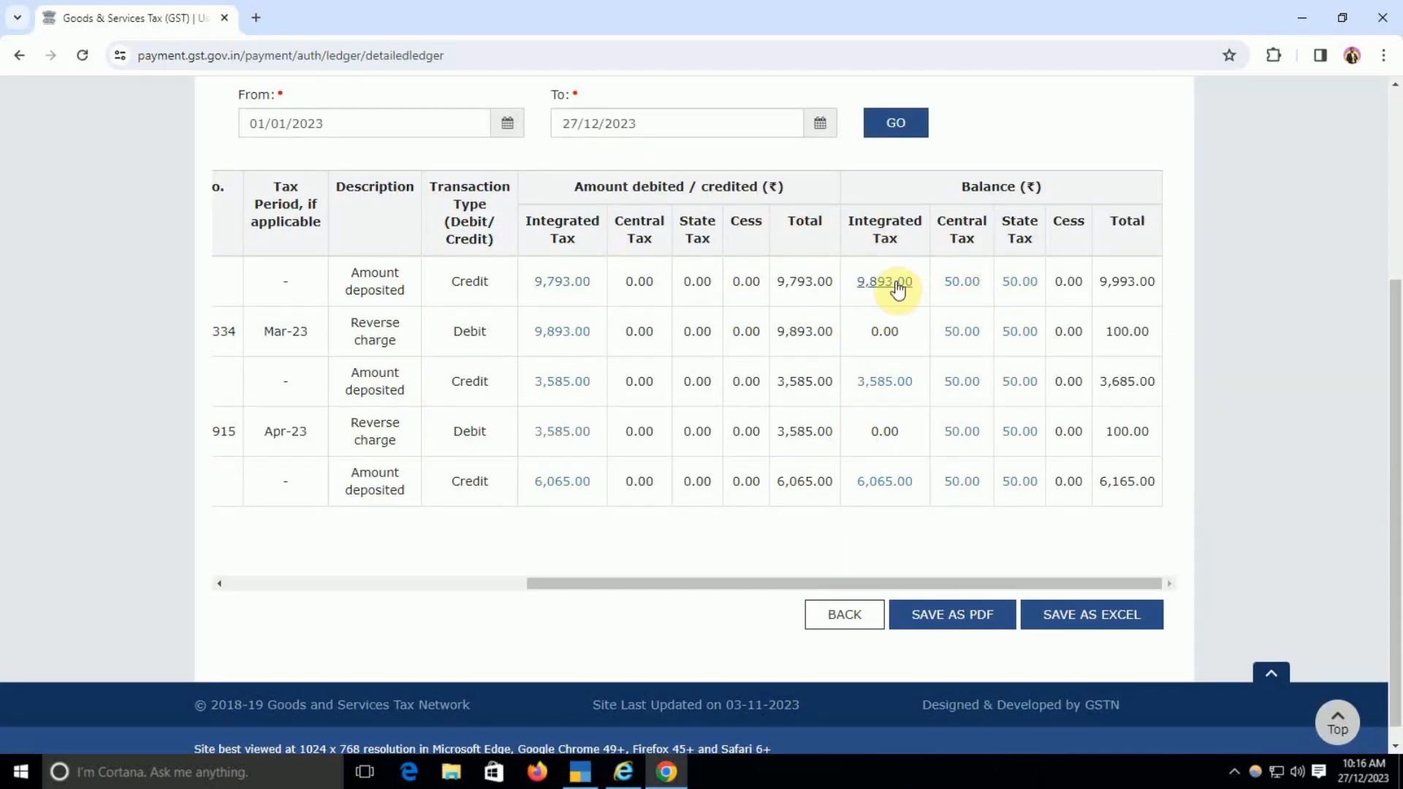
{"action": "key", "text": "alt+Tab"}
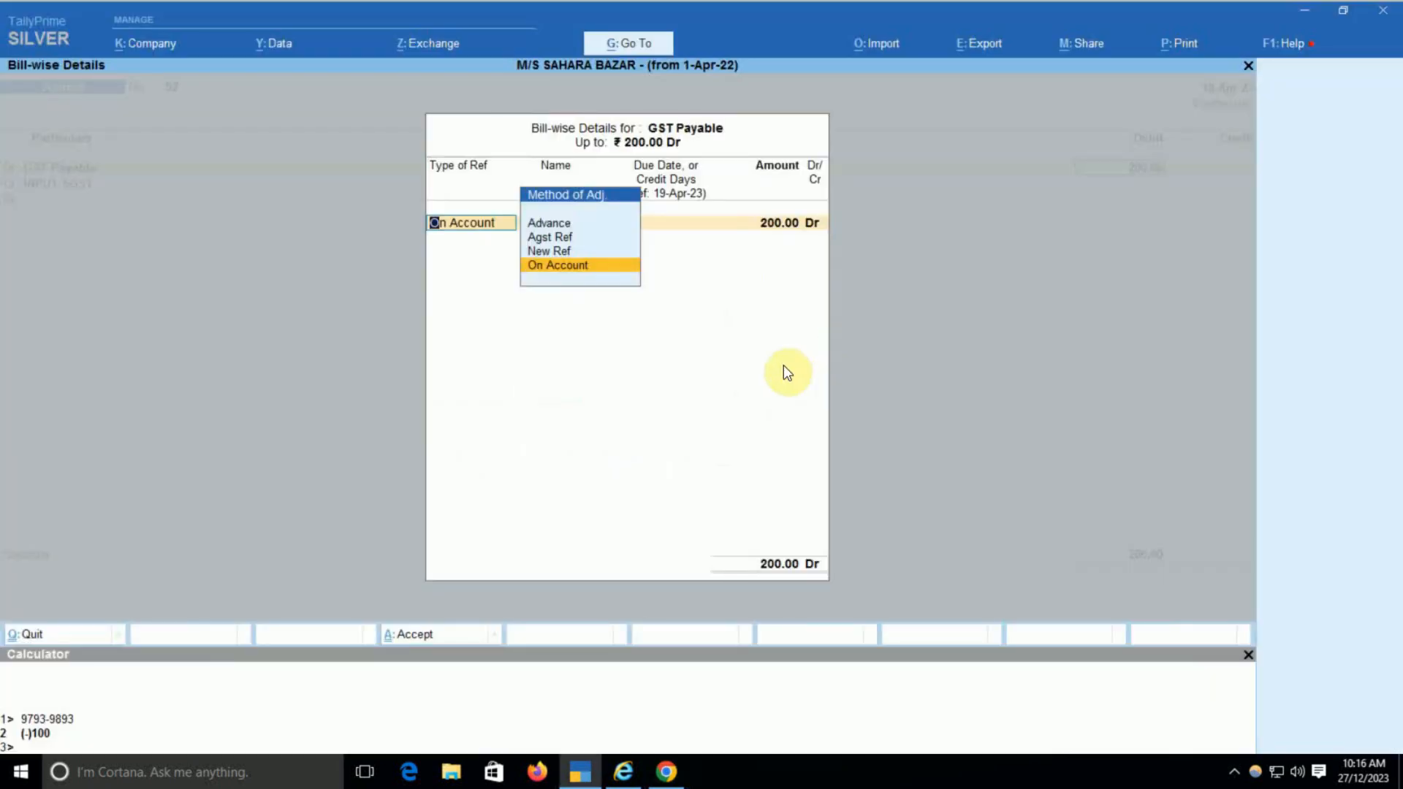
{"action": "key", "text": "Return"}
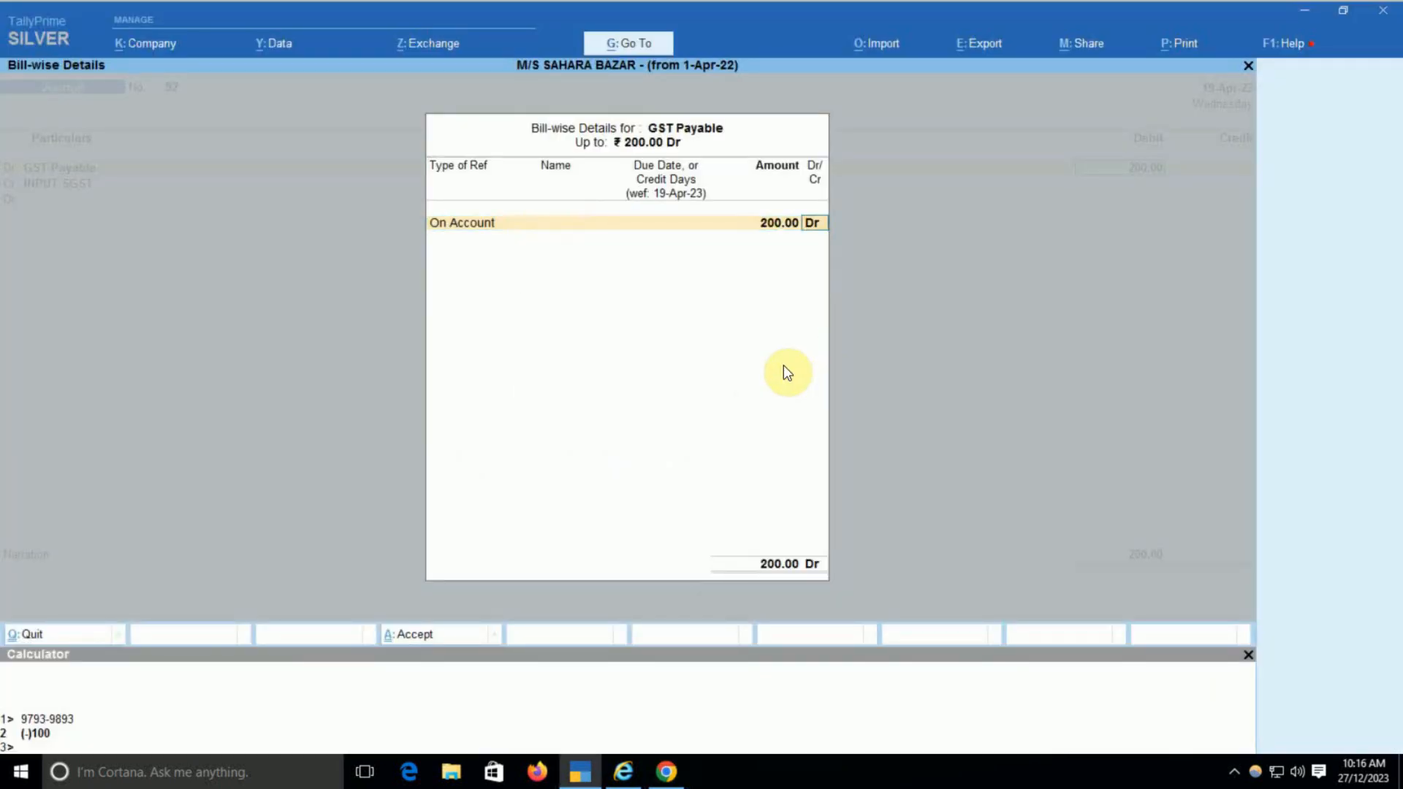
{"action": "key", "text": "Return"}
{"action": "key", "text": "Return"}
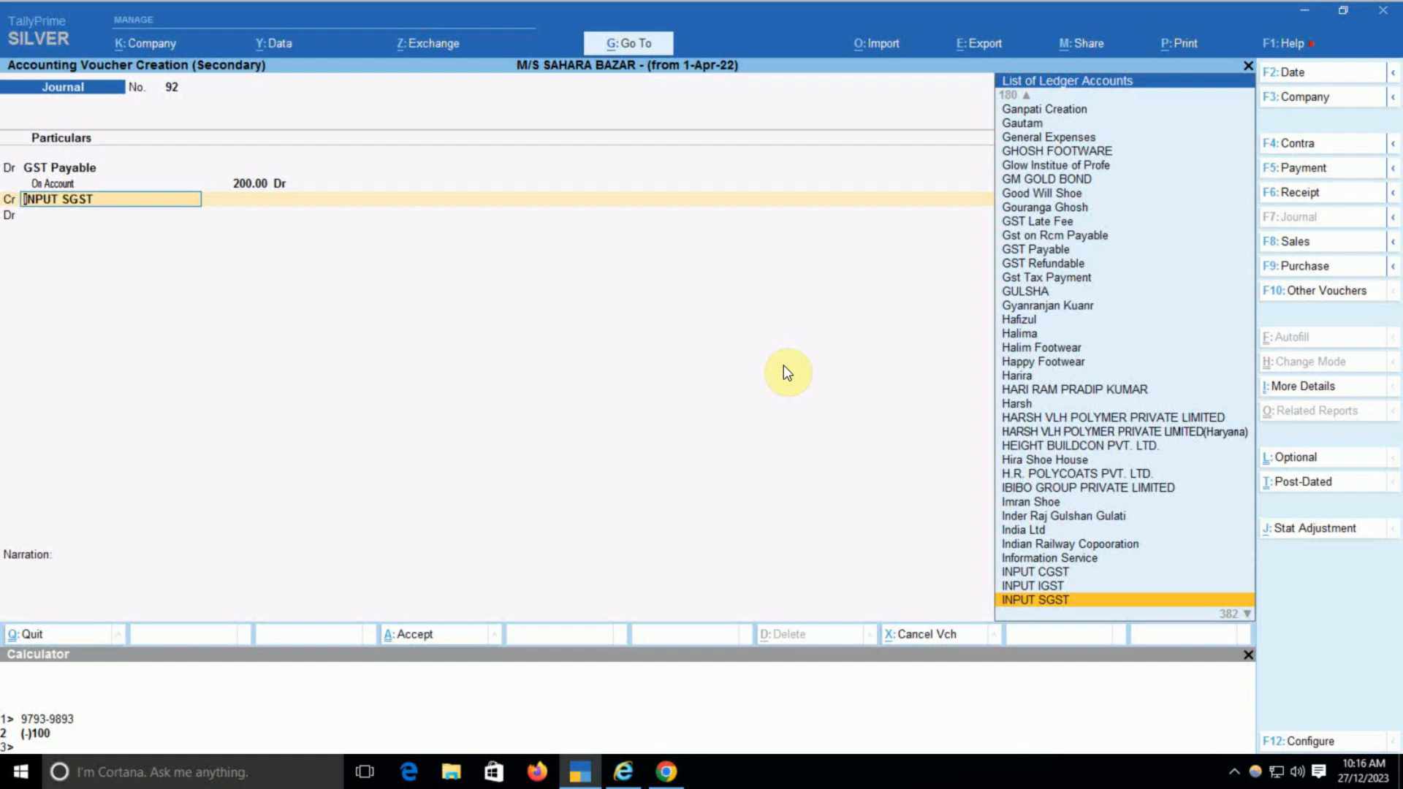
Step: Credit 200 On Account to the individual's personal ledger and save the journal voucher
{"action": "type", "text": "Ra"}
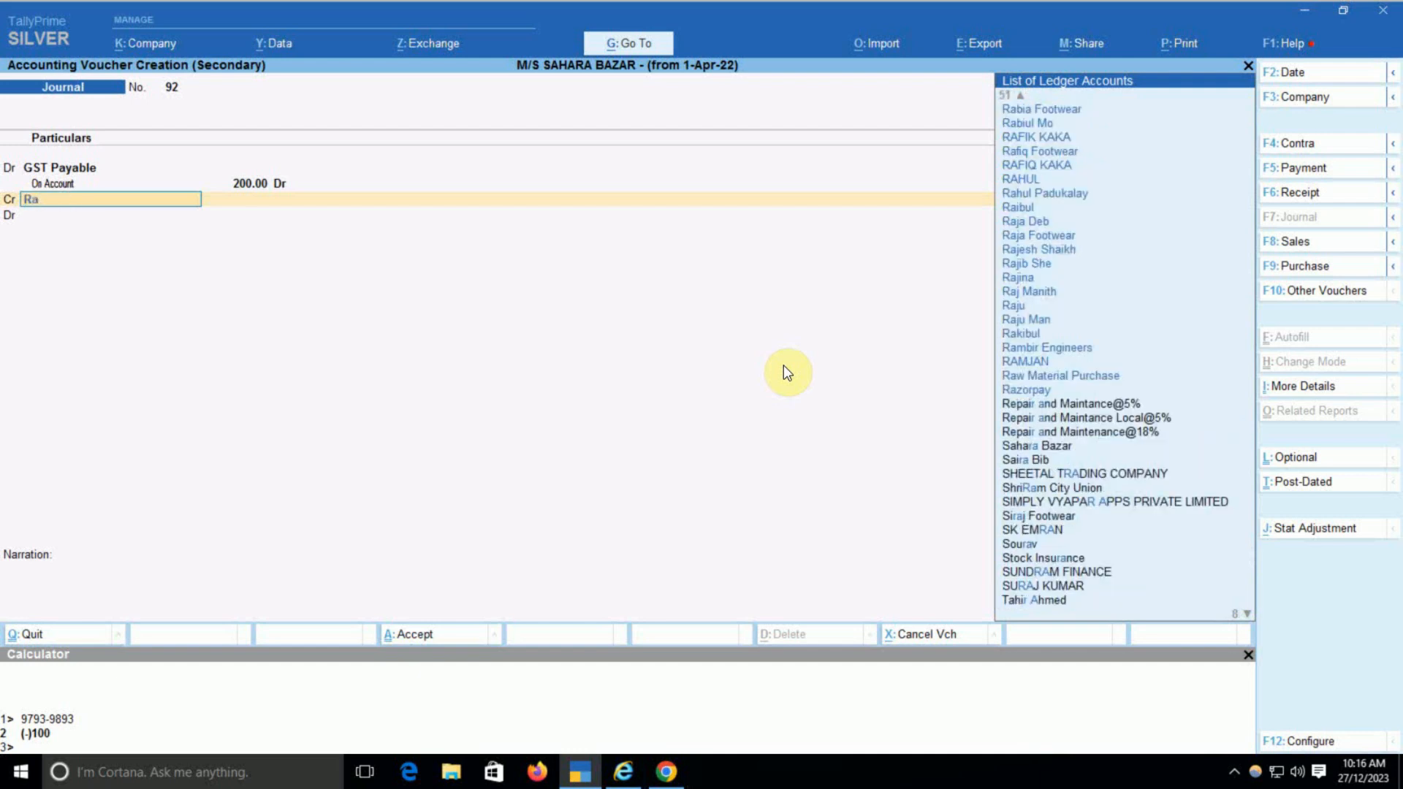
{"action": "type", "text": "ki"}
{"action": "key", "text": "Return"}
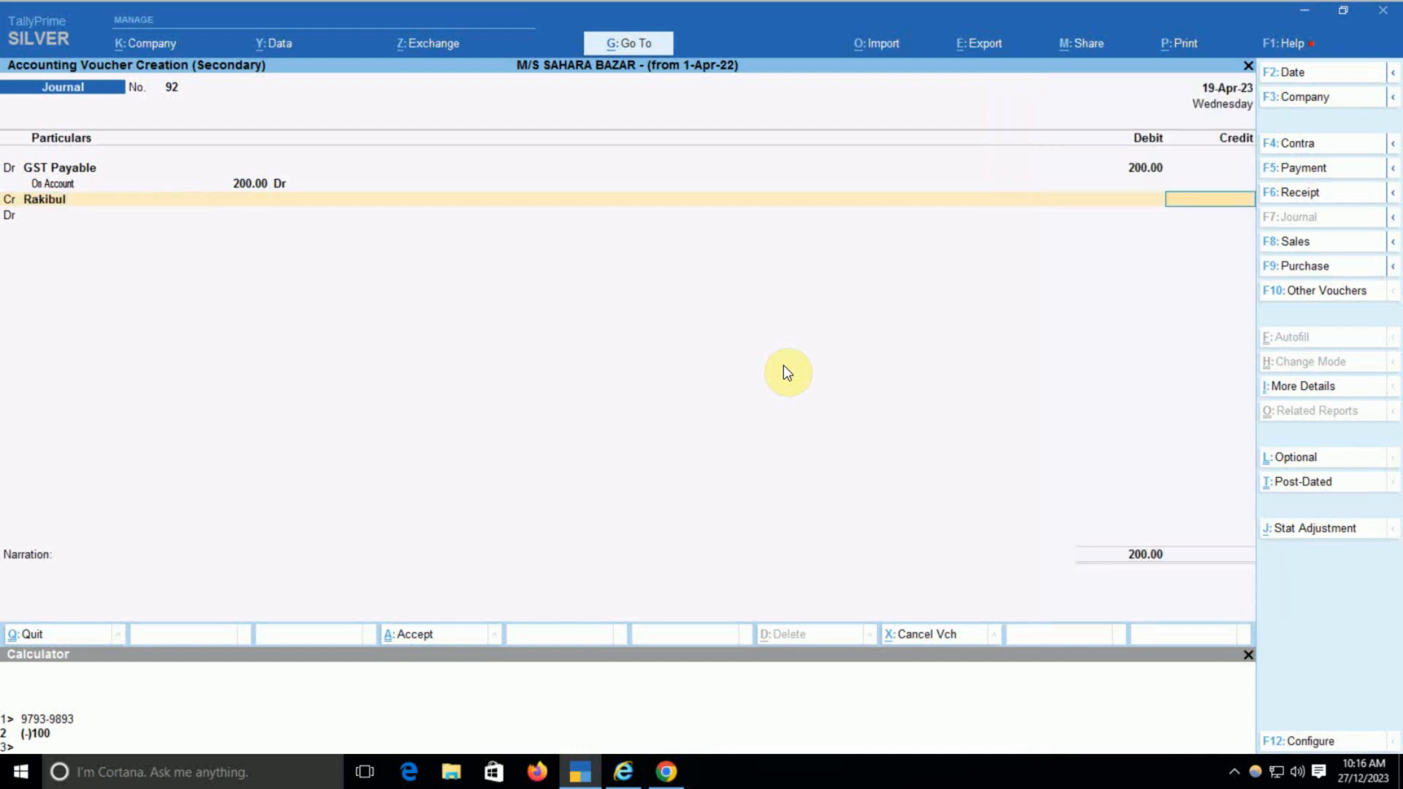
{"action": "type", "text": "200"}
{"action": "key", "text": "Return"}
{"action": "key", "text": "Return"}
{"action": "key", "text": "Return"}
{"action": "key", "text": "Return"}
{"action": "key", "text": "Return"}
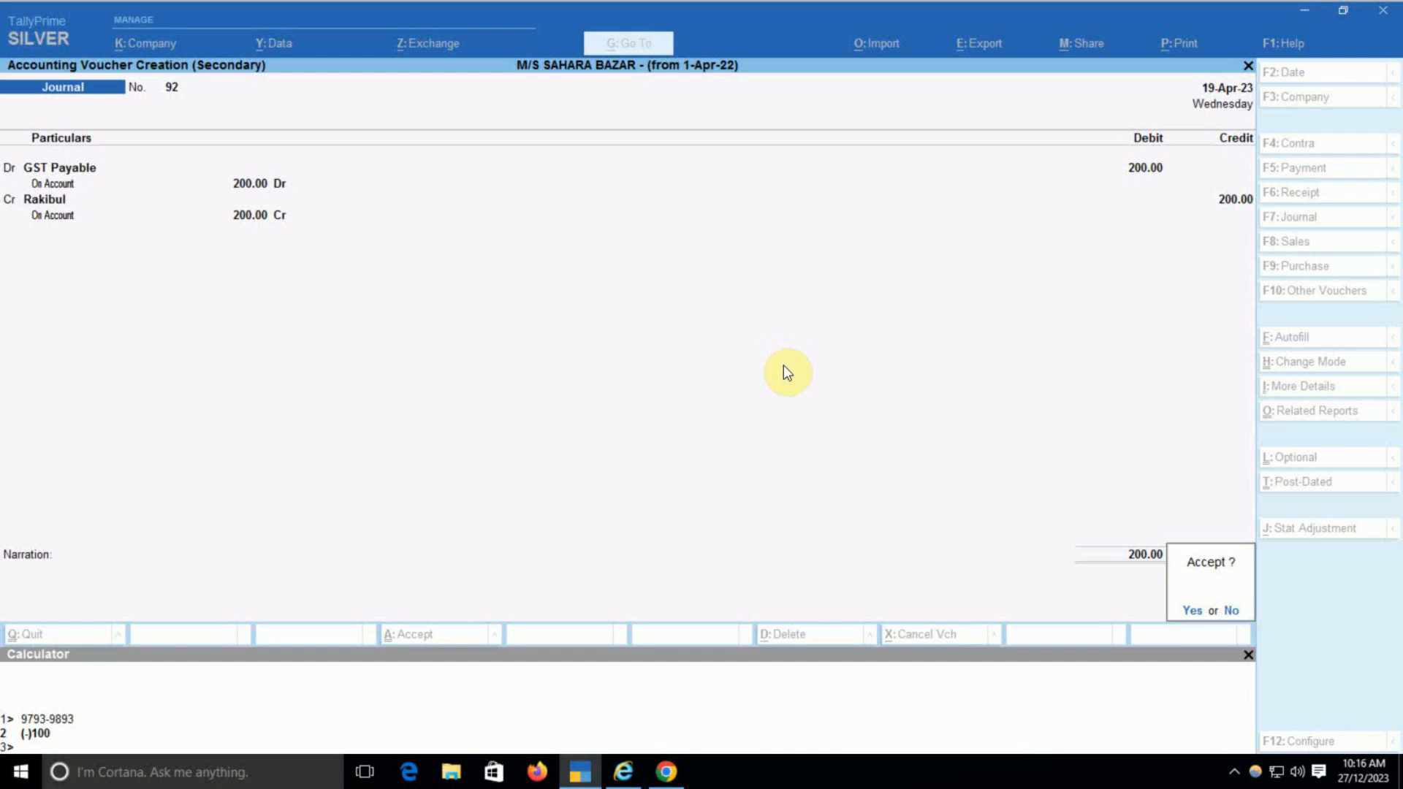
{"action": "key", "text": "Return"}
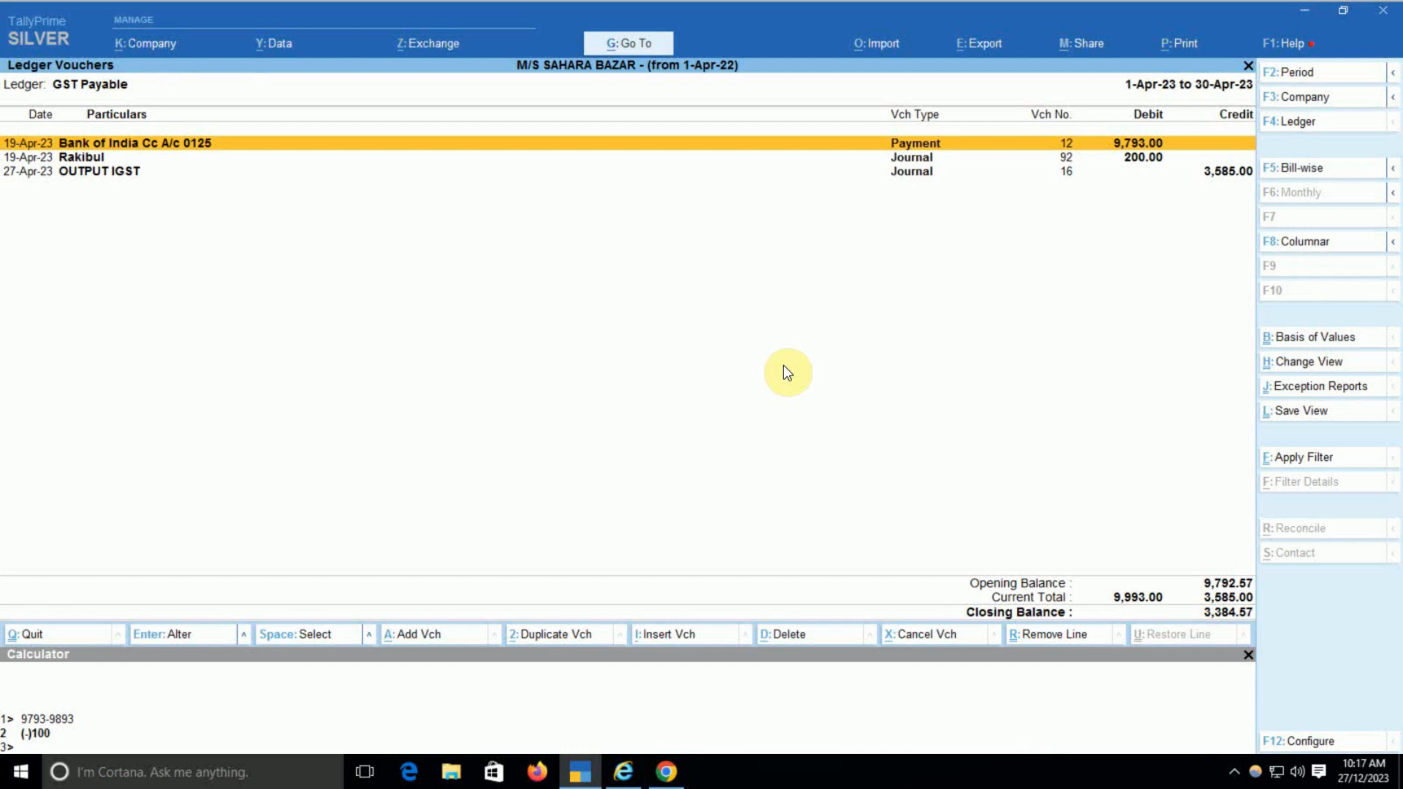
Step: Configure the GST Payable ledger vouchers report to show the running balance, leaving narrations off
{"action": "key", "text": "F12"}
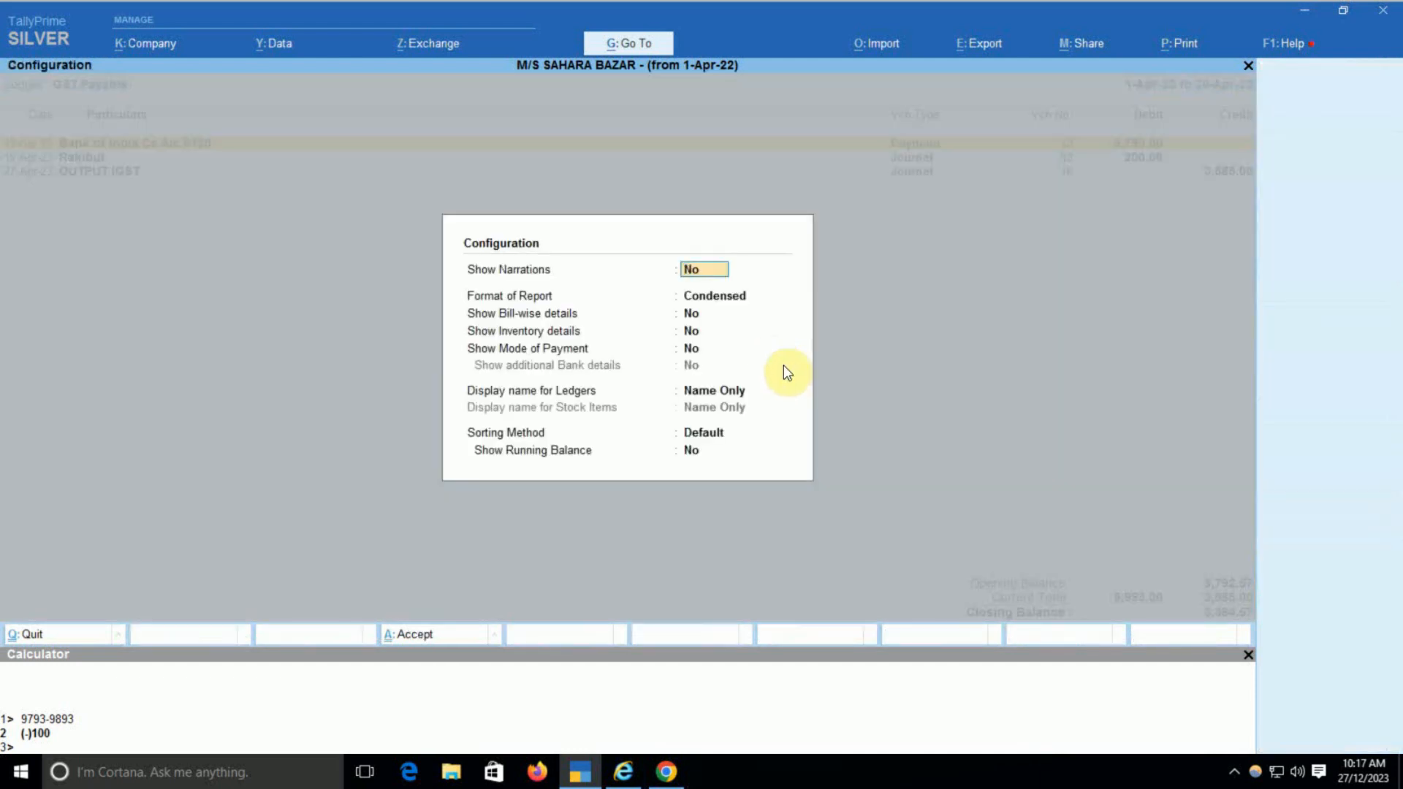
{"action": "key", "text": "y"}
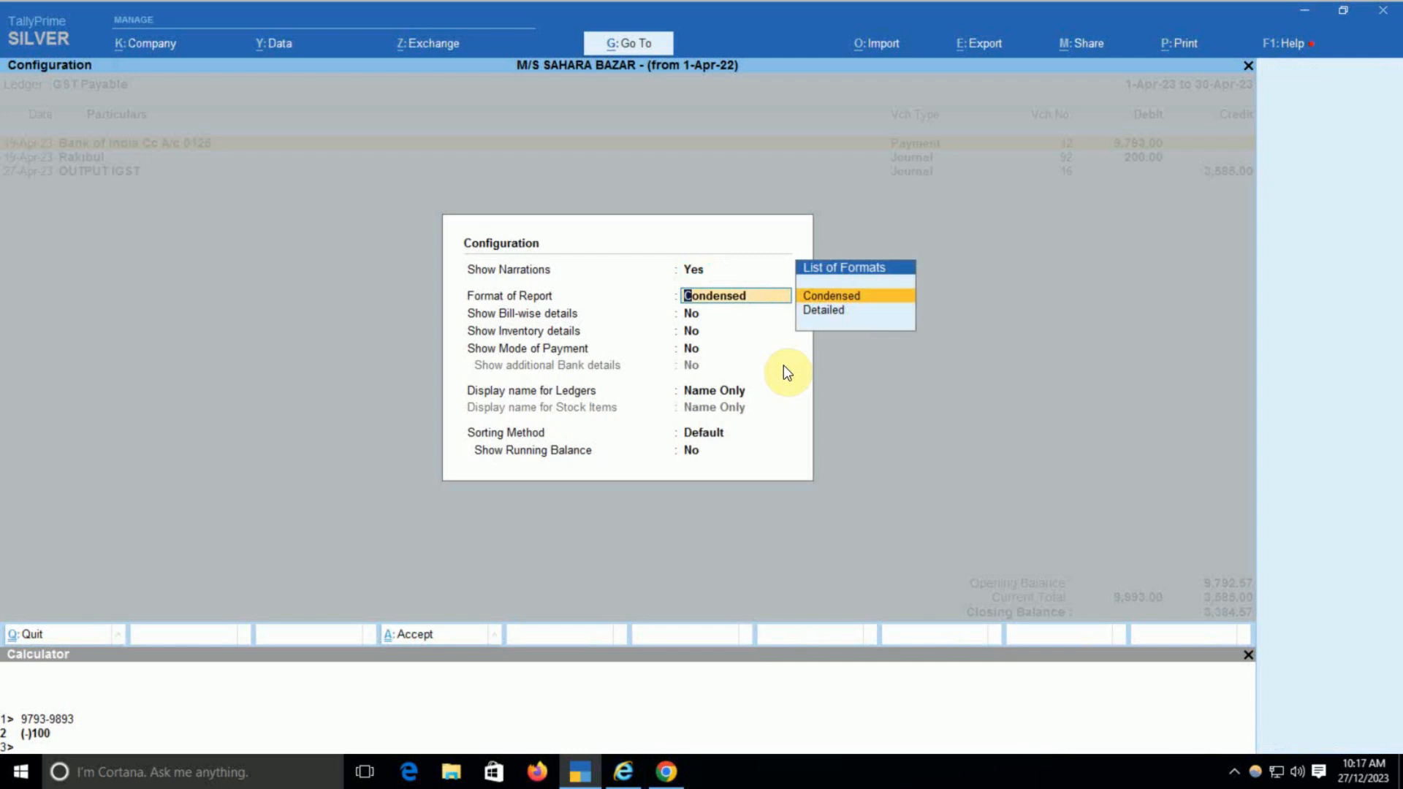
{"action": "key", "text": "Up"}
{"action": "key", "text": "n"}
{"action": "key", "text": "Return"}
{"action": "key", "text": "Return"}
{"action": "key", "text": "Return"}
{"action": "key", "text": "Return"}
{"action": "key", "text": "Return"}
{"action": "key", "text": "Return"}
{"action": "key", "text": "Return"}
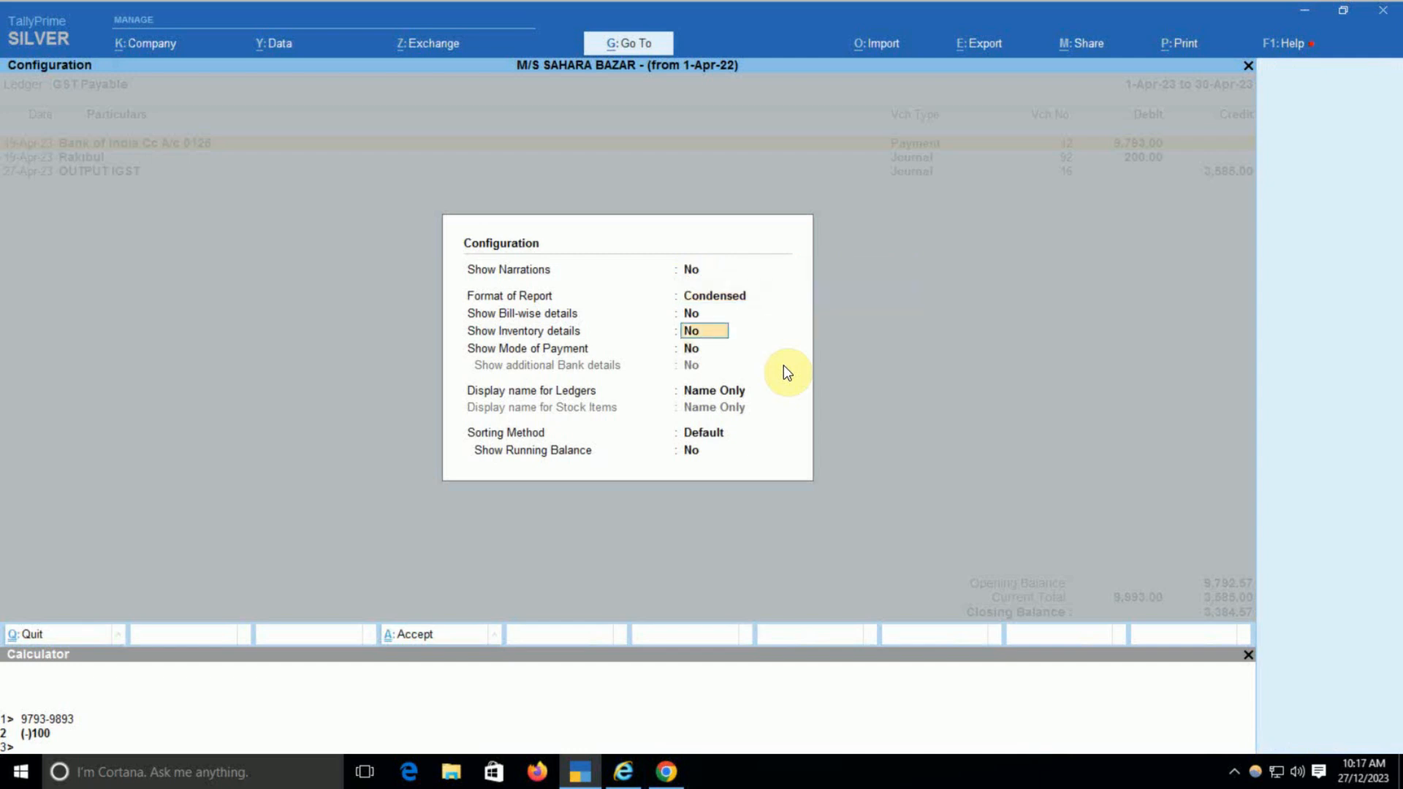
{"action": "key", "text": "y"}
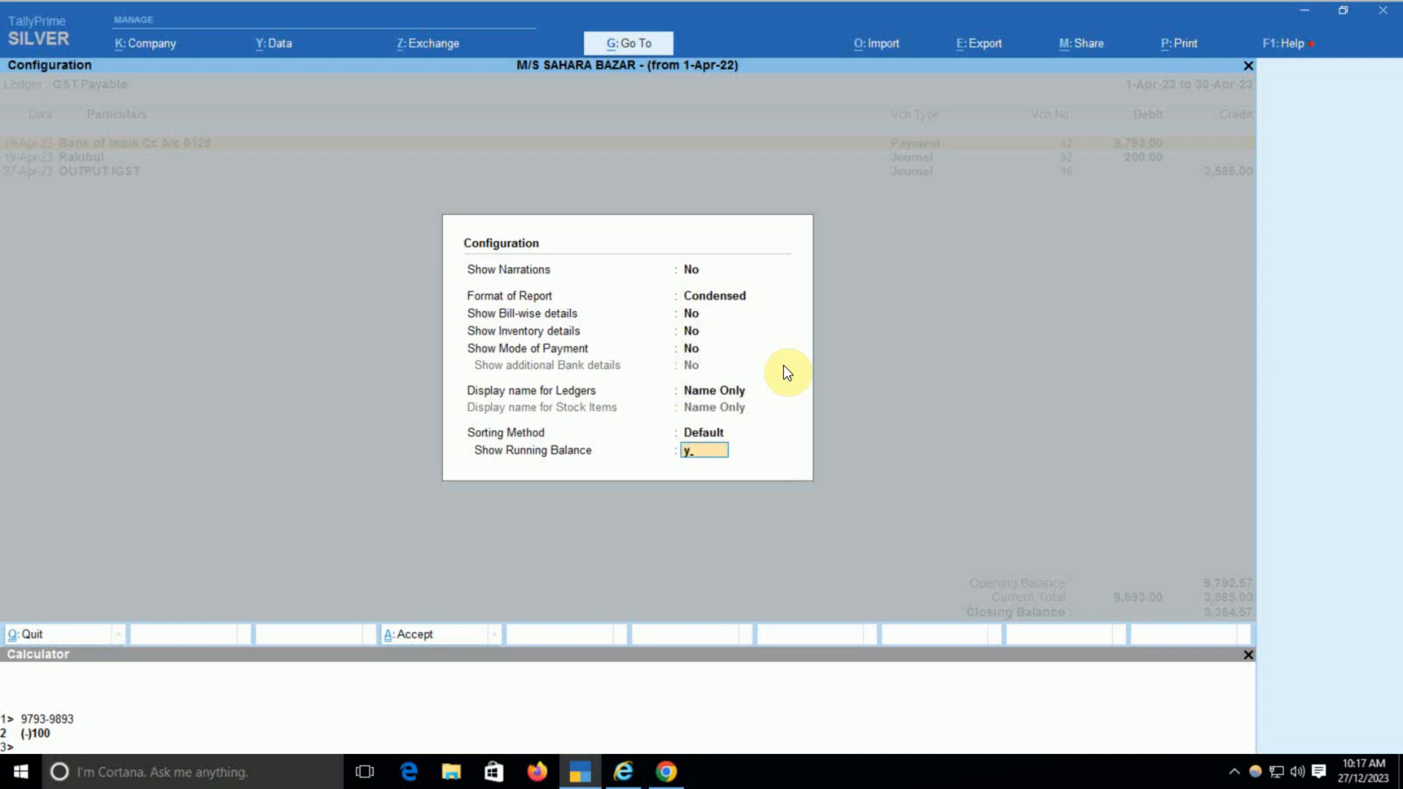
{"action": "key", "text": "Return"}
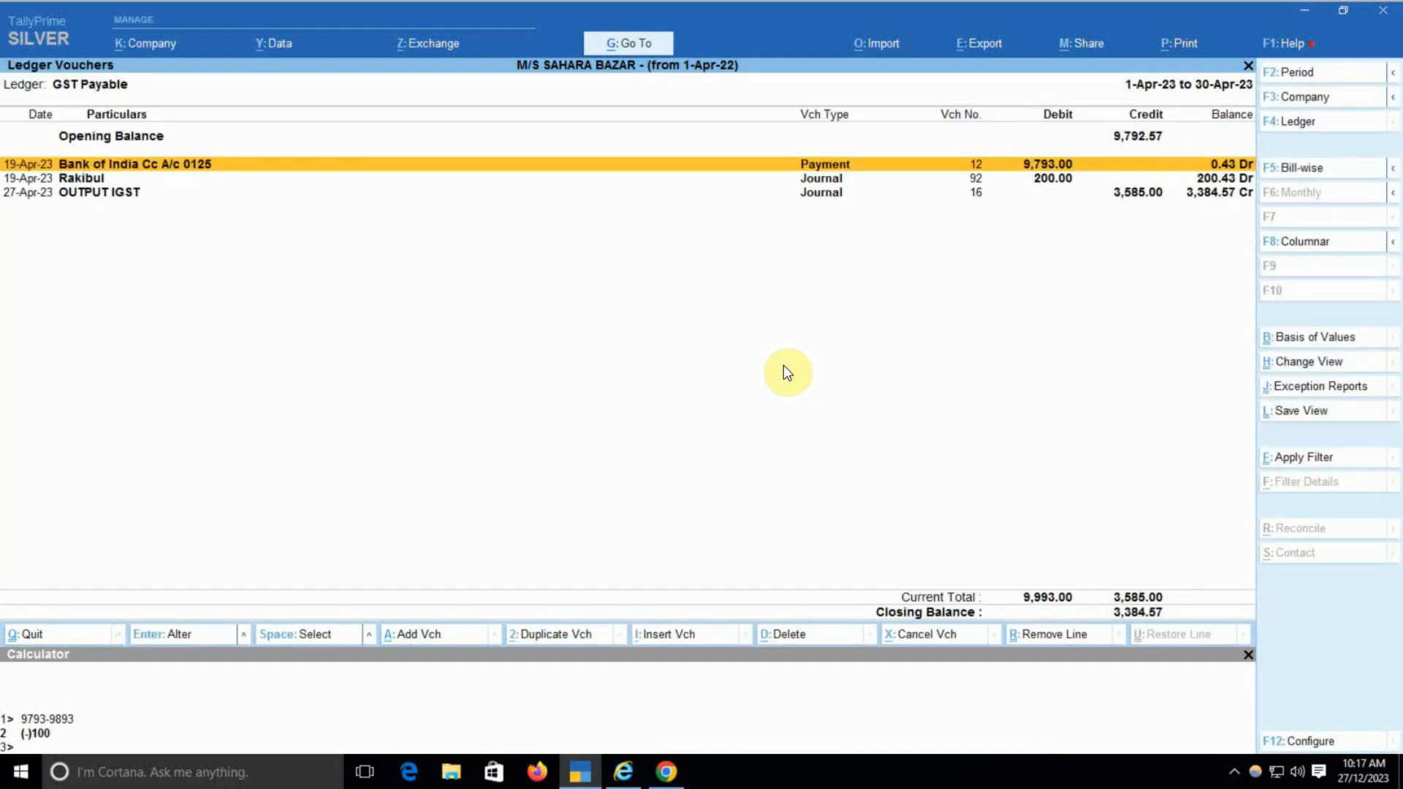
Step: Compare the 19-Apr-23 entries and running balance in GST Payable with the Mar-23 reverse charge rows of the cash ledger in Chrome
{"action": "key", "text": "Down"}
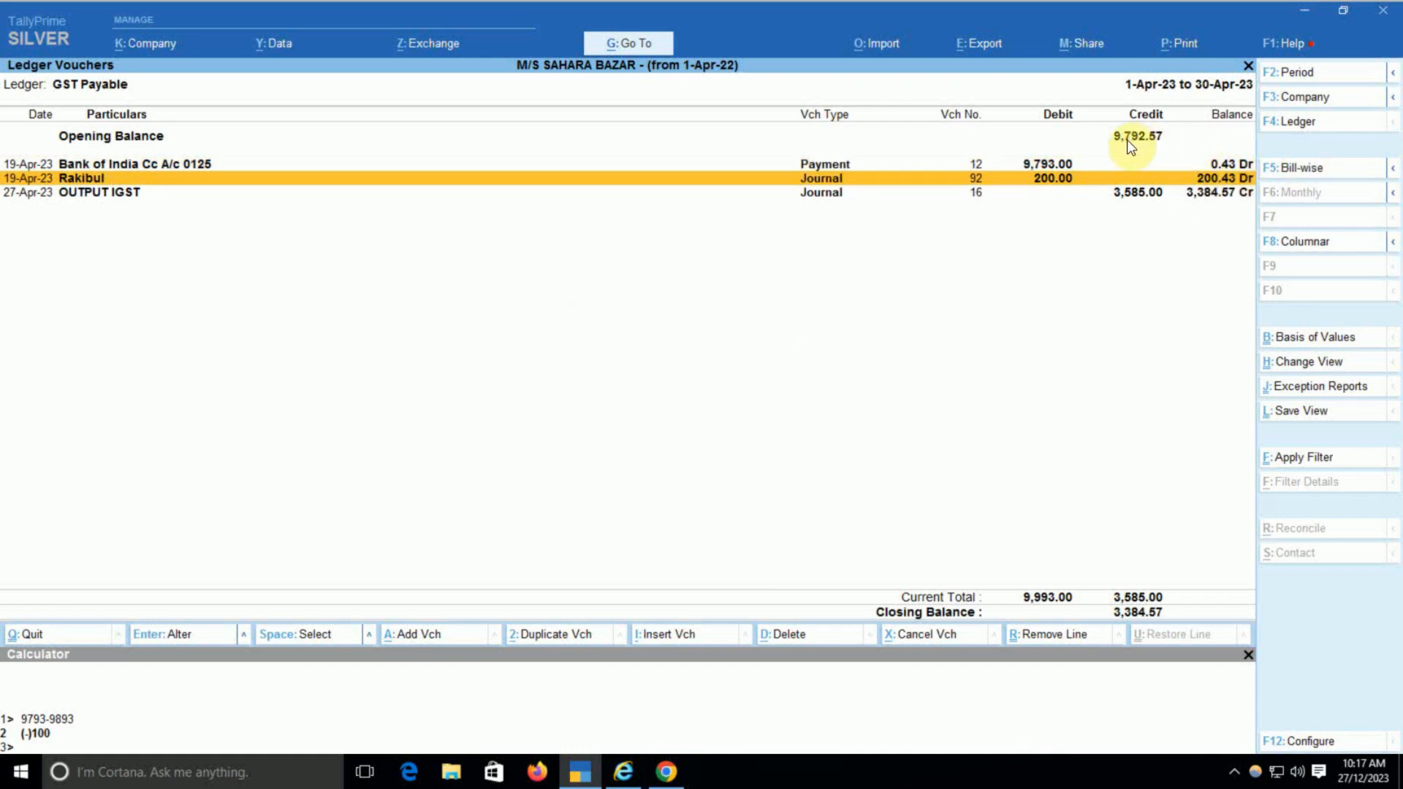
{"action": "key", "text": "alt+Tab"}
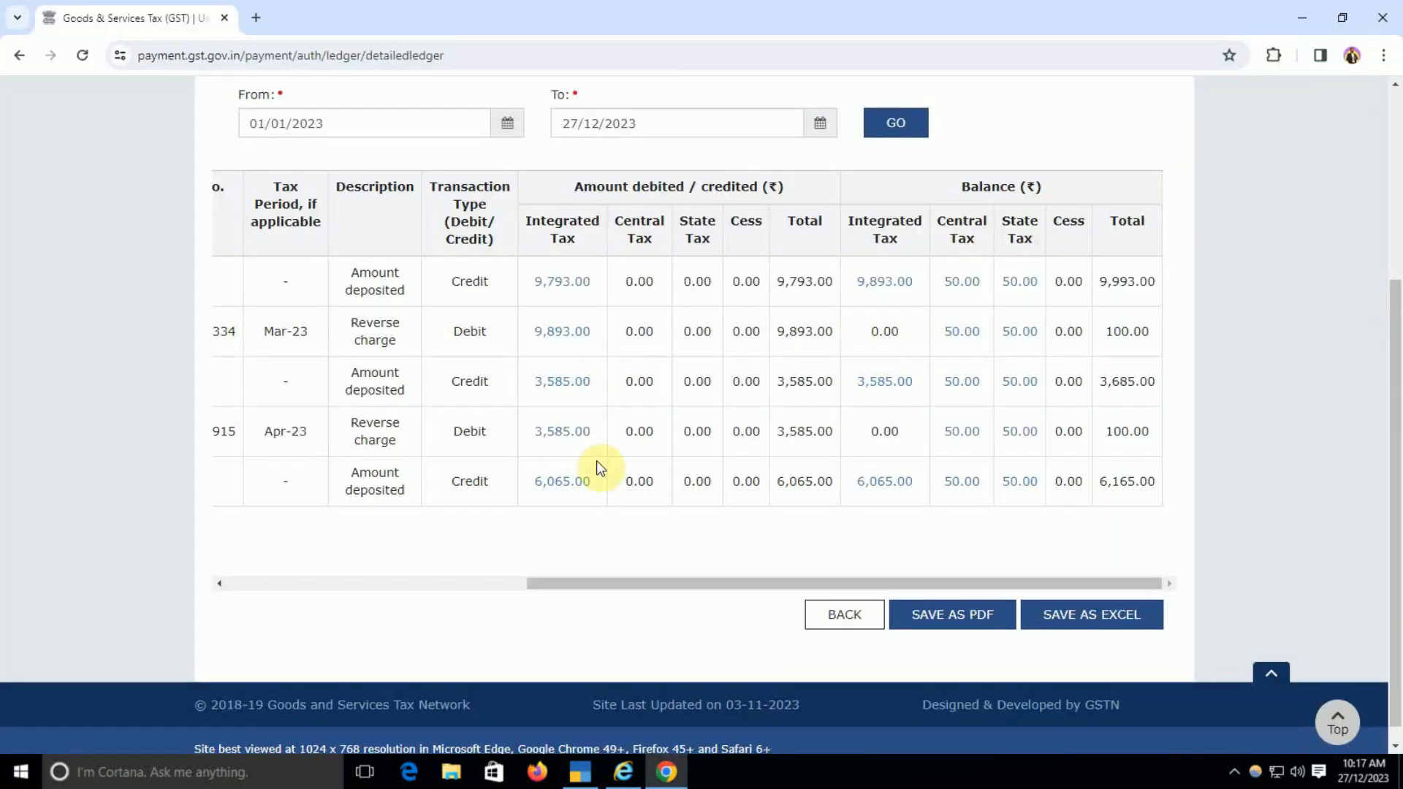
{"action": "scroll", "coordinate": [670, 590], "scroll_direction": "left", "scroll_amount": 3}
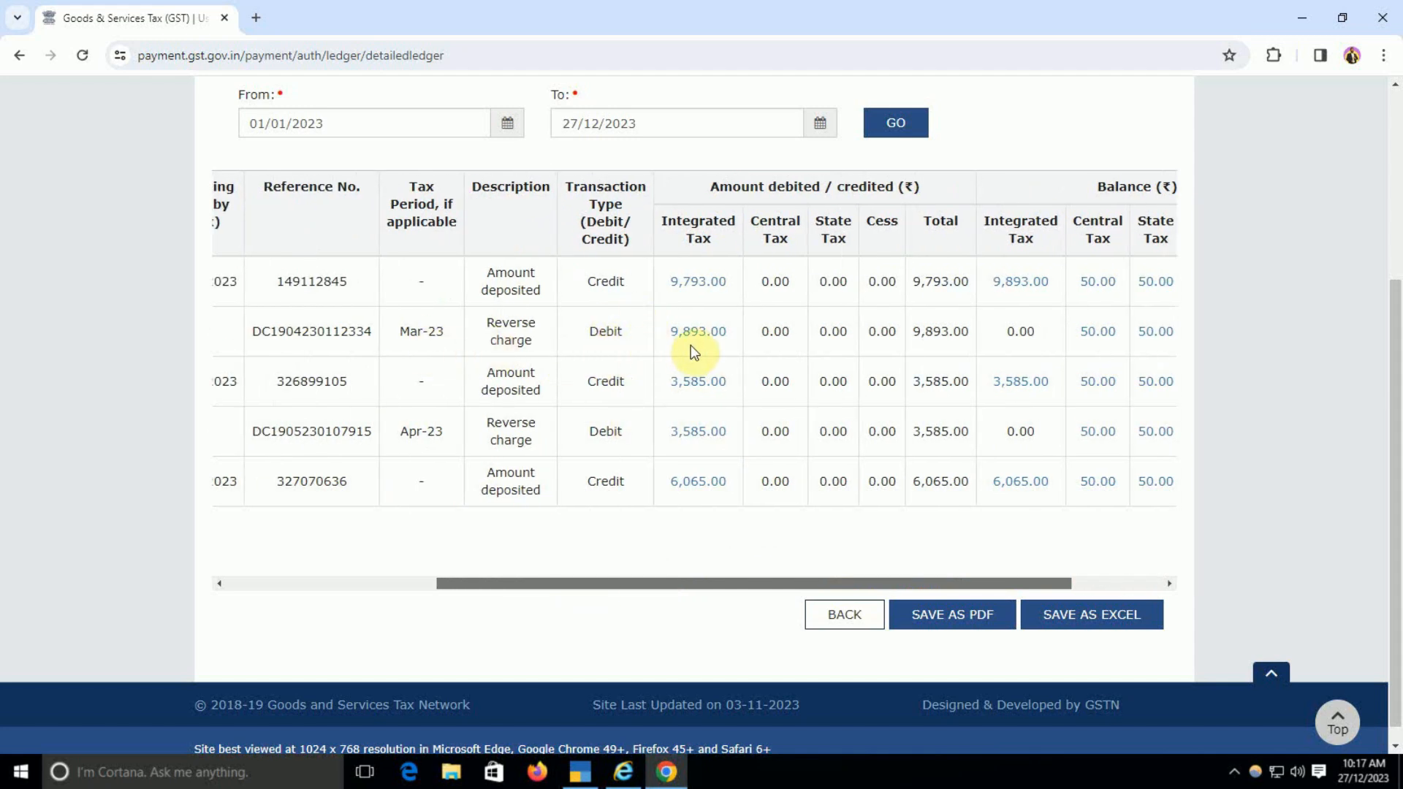
{"action": "scroll", "coordinate": [736, 582], "scroll_direction": "right", "scroll_amount": 1}
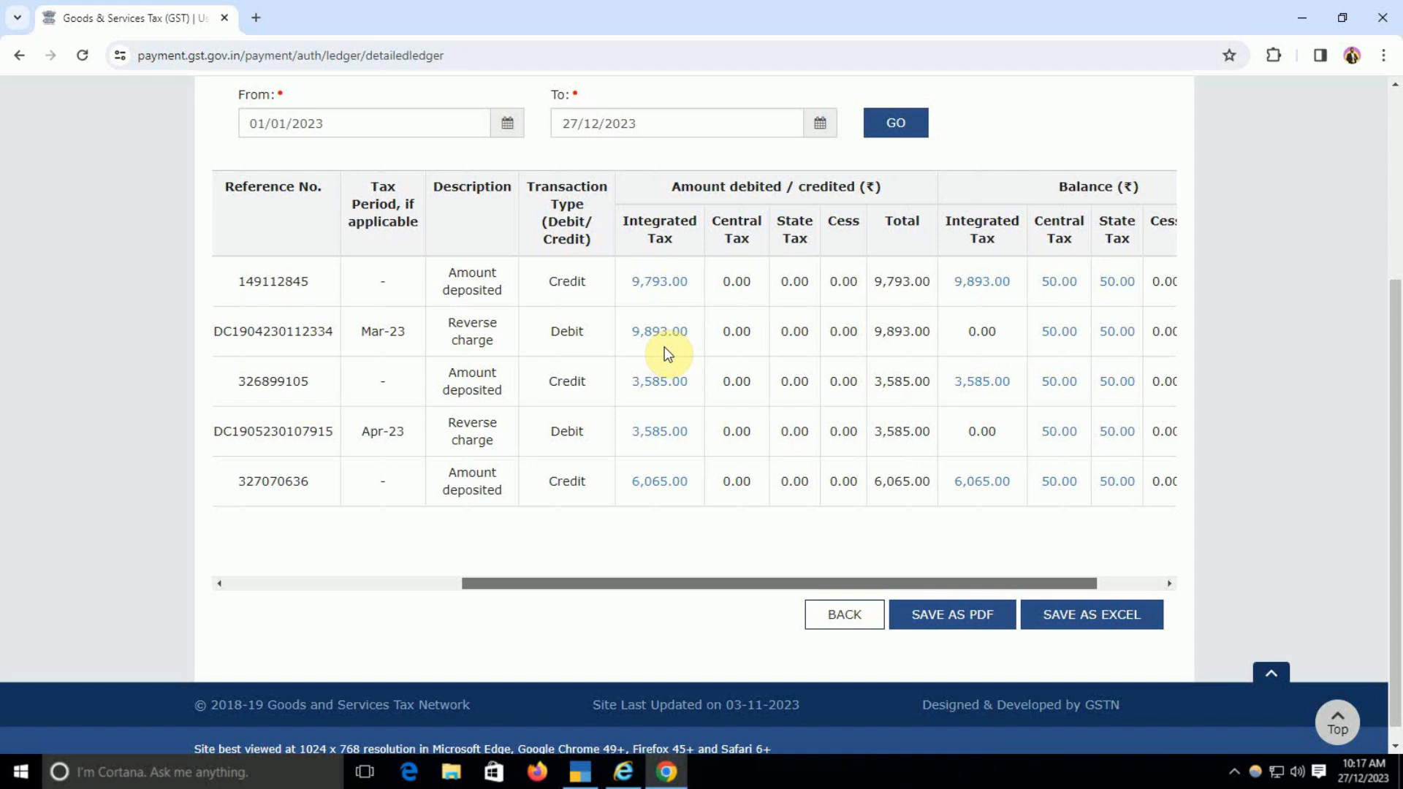
{"action": "key", "text": "alt+Tab"}
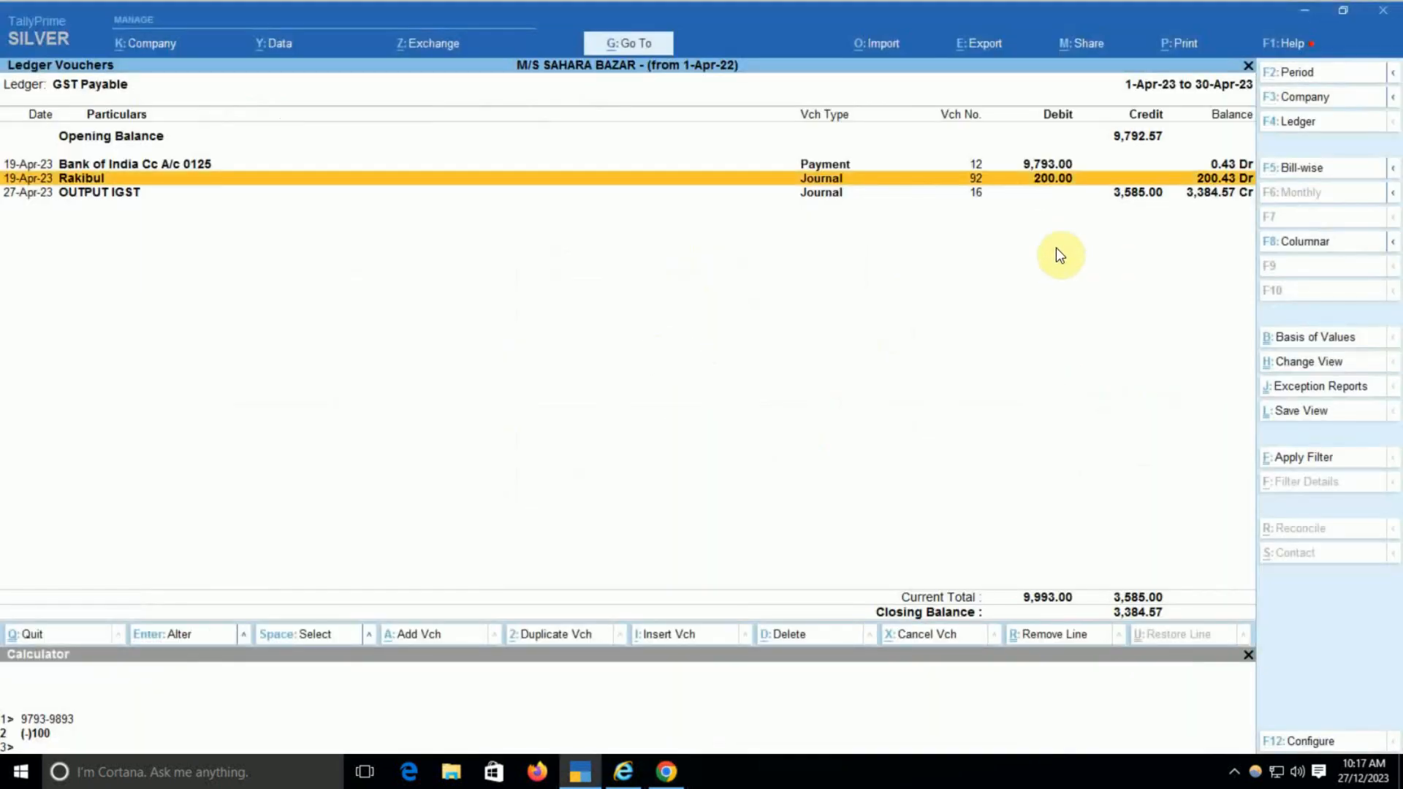
{"action": "key", "text": "alt+Tab"}
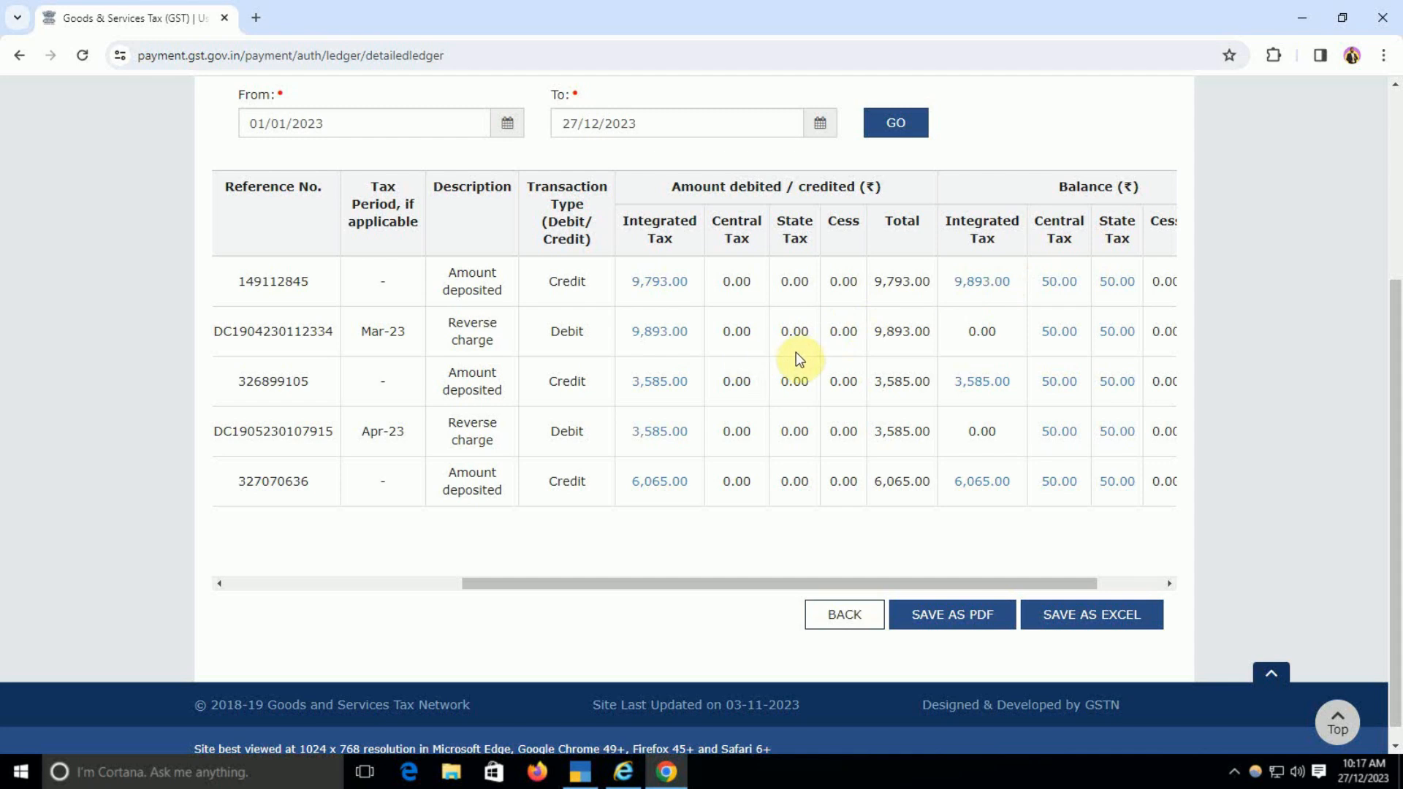
{"action": "key", "text": "alt+Tab"}
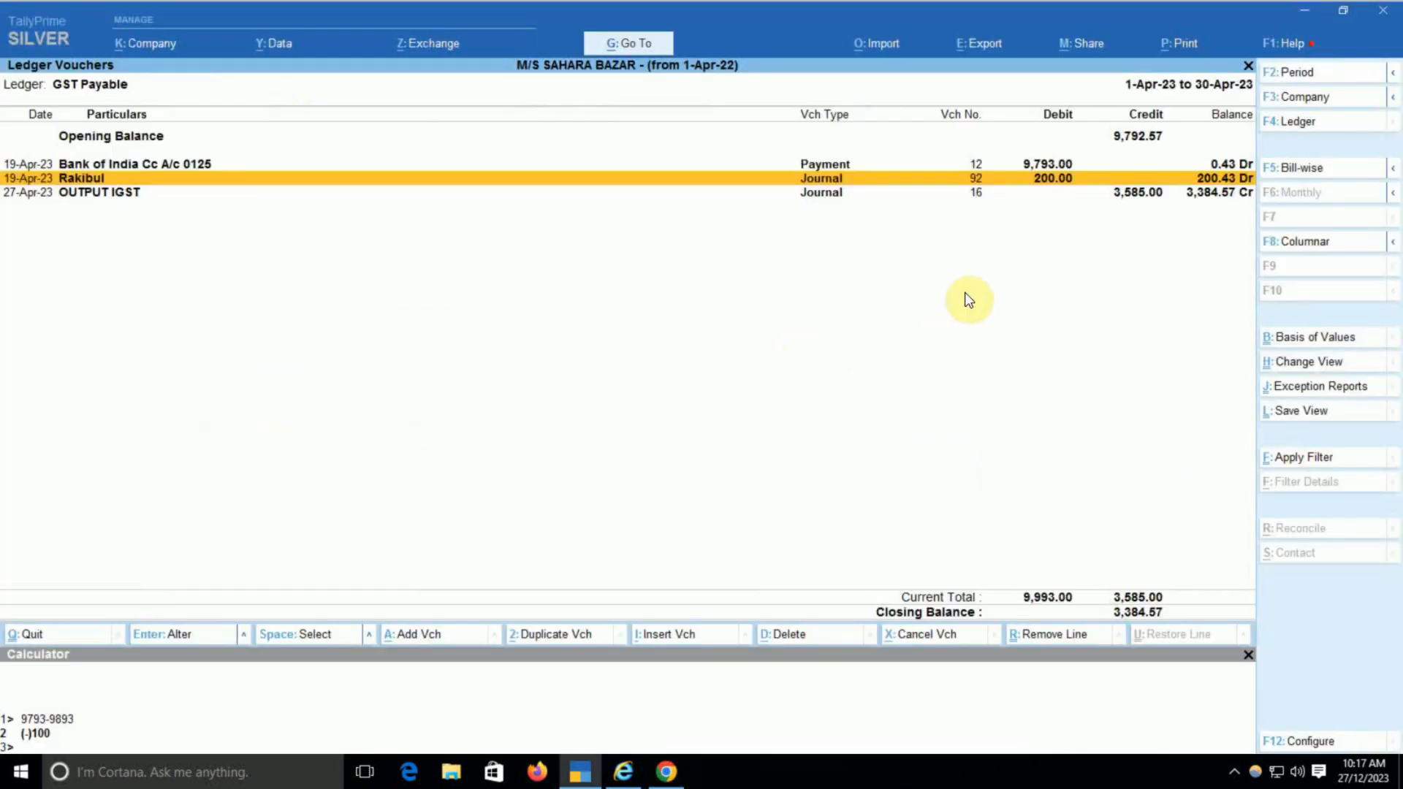
{"action": "key", "text": "alt+Tab"}
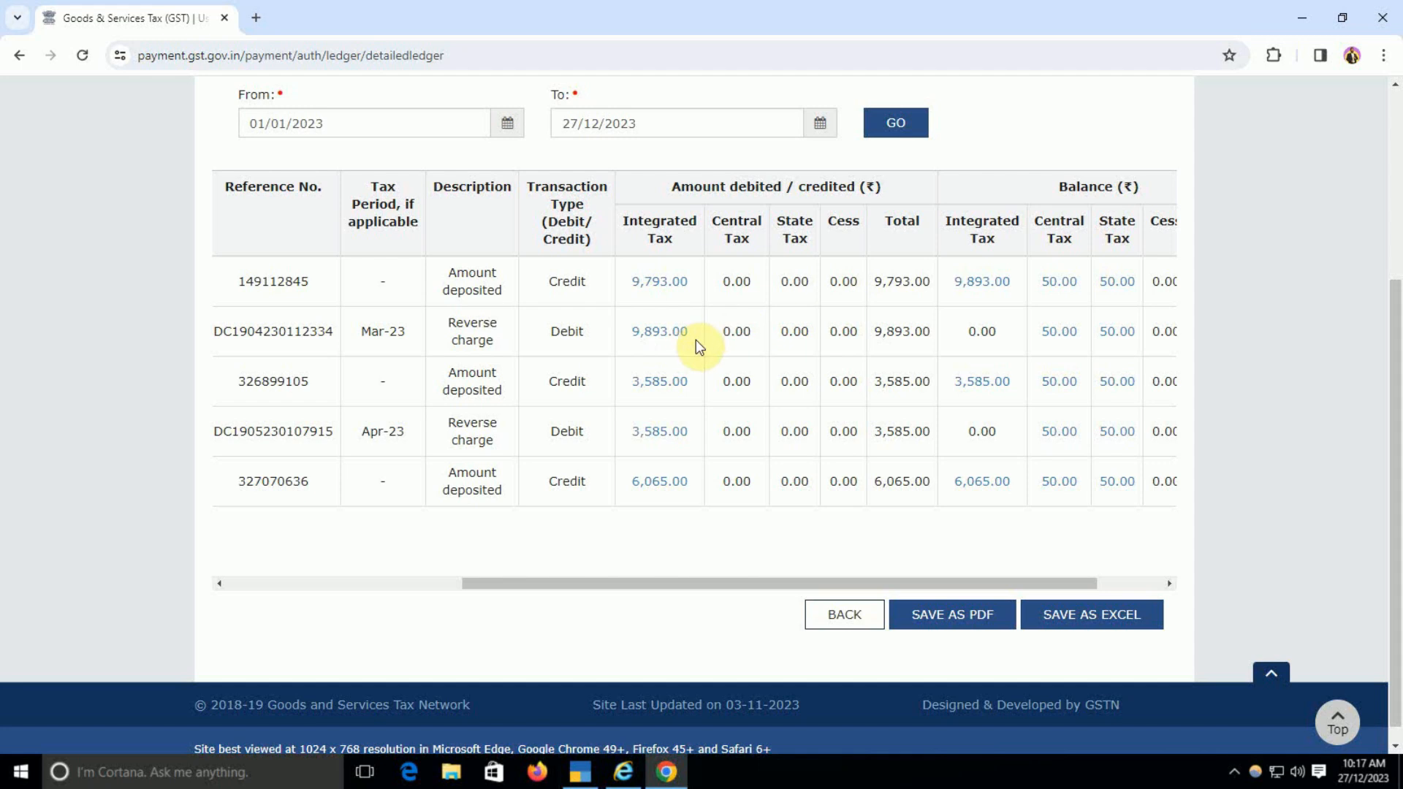
{"action": "key", "text": "alt+Tab"}
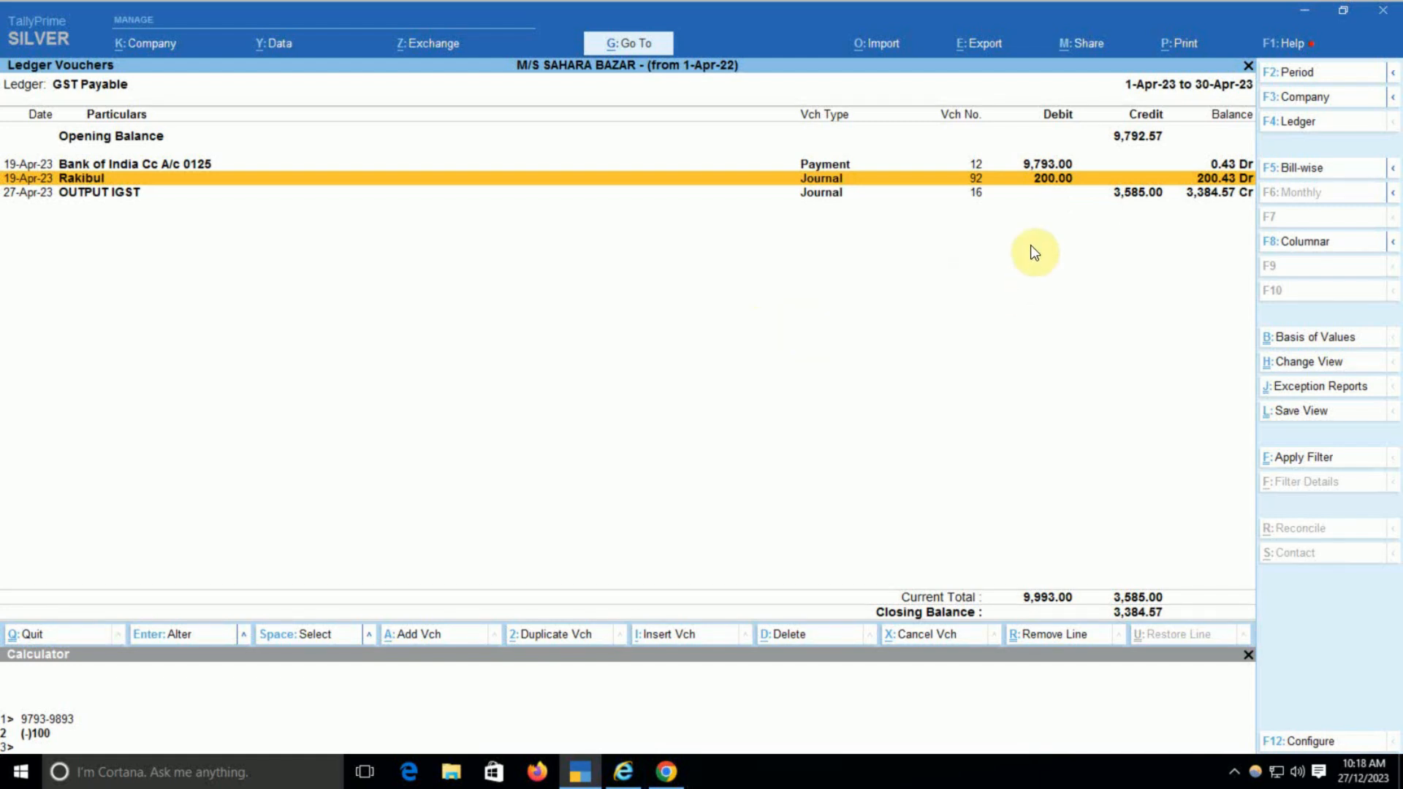
{"action": "key", "text": "alt+Tab"}
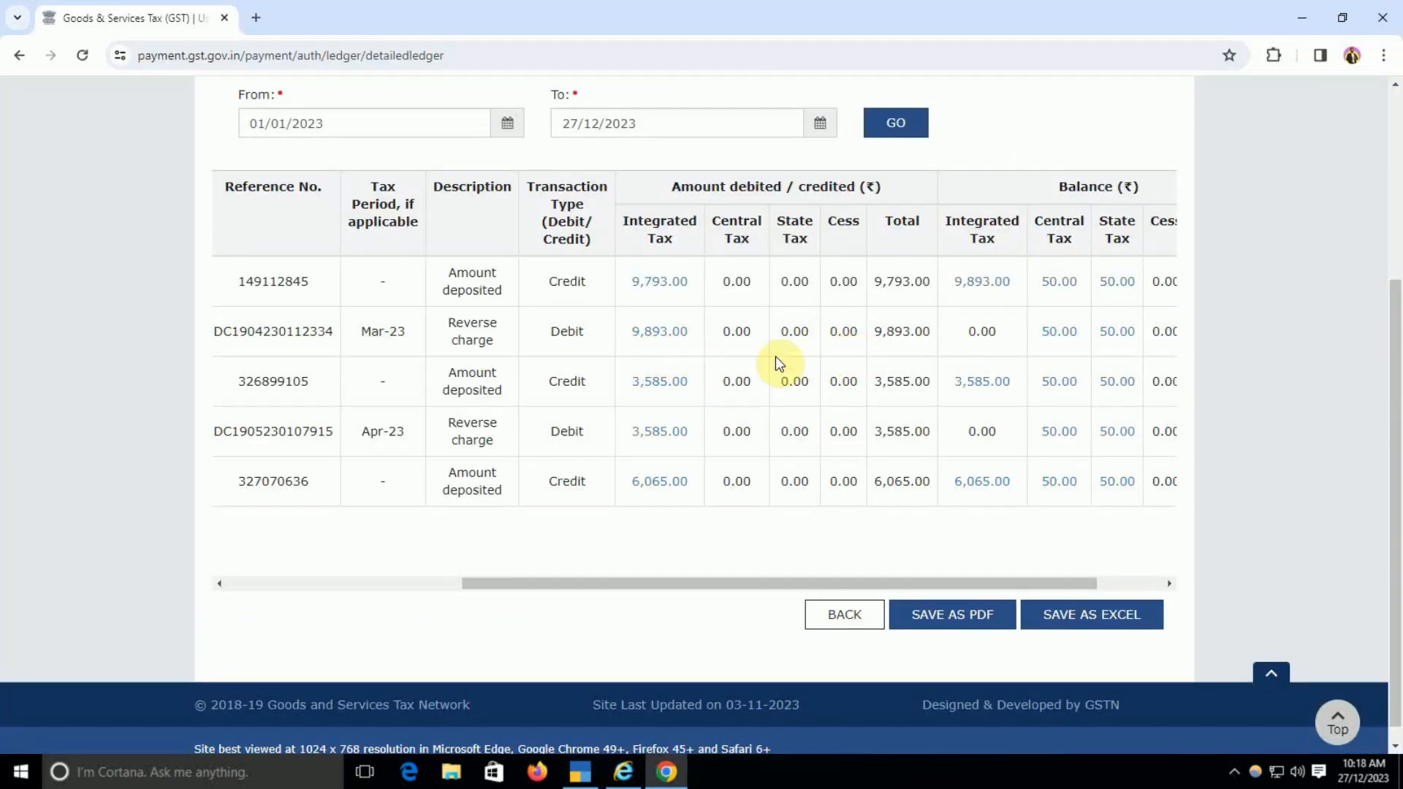
{"action": "key", "text": "alt+Tab"}
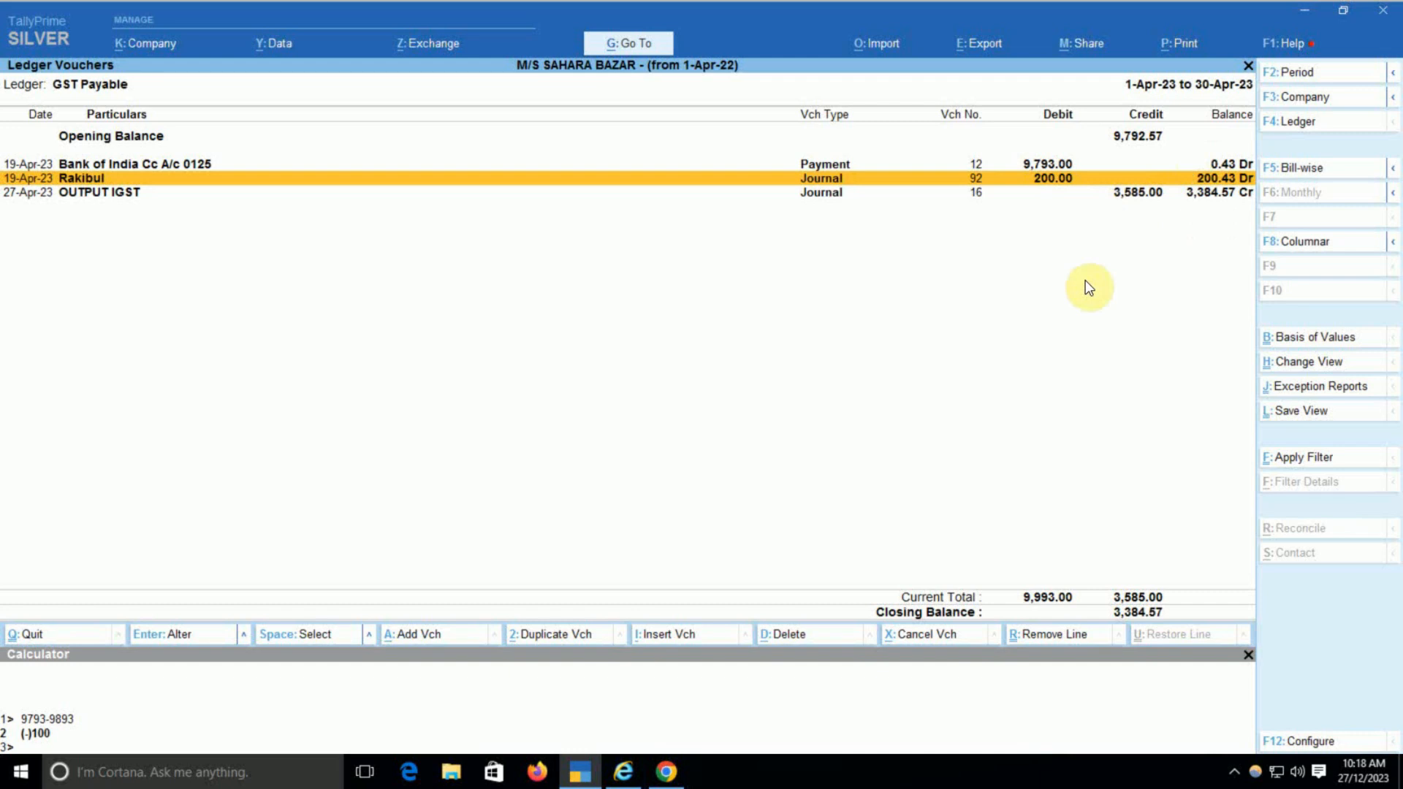
{"action": "key", "text": "alt+Tab"}
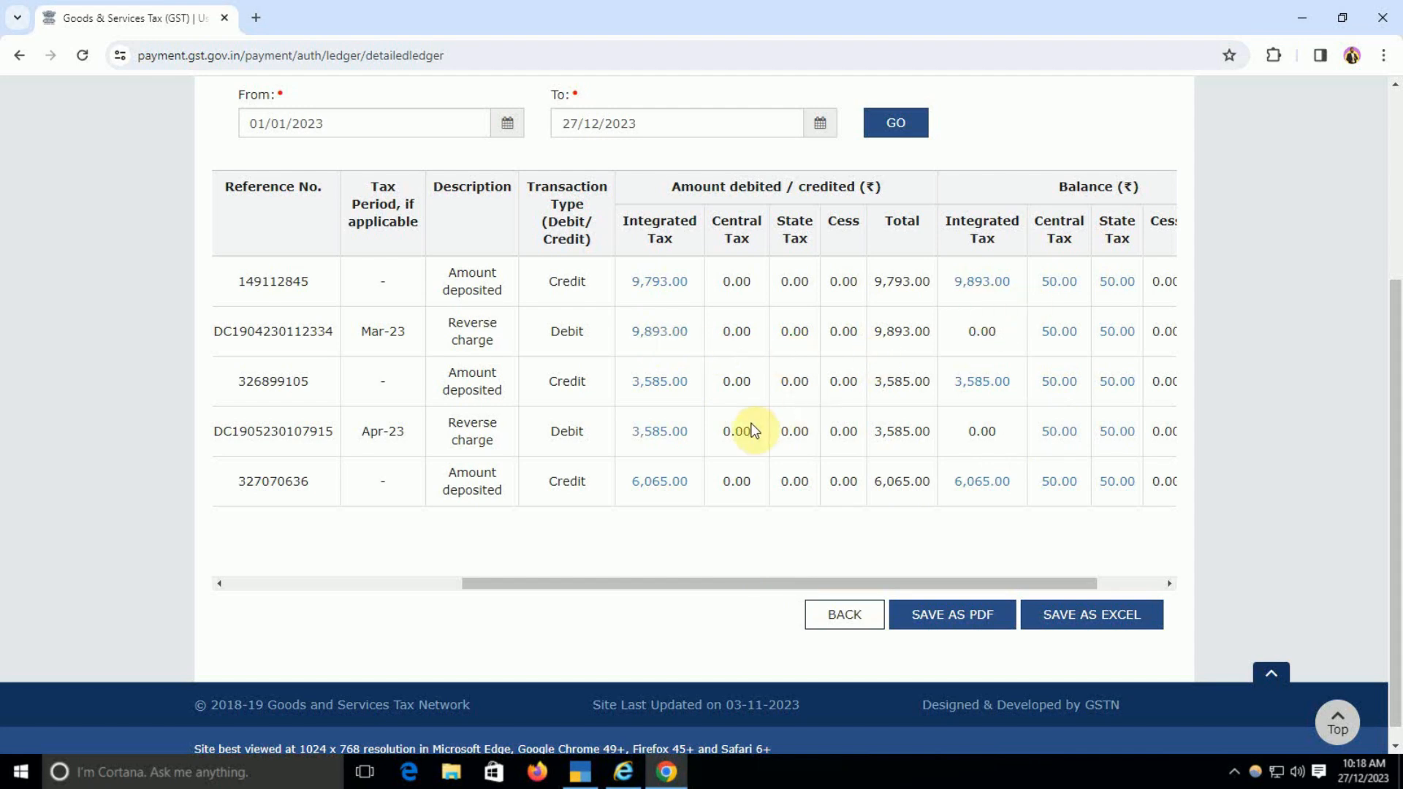
{"action": "key", "text": "alt+Tab"}
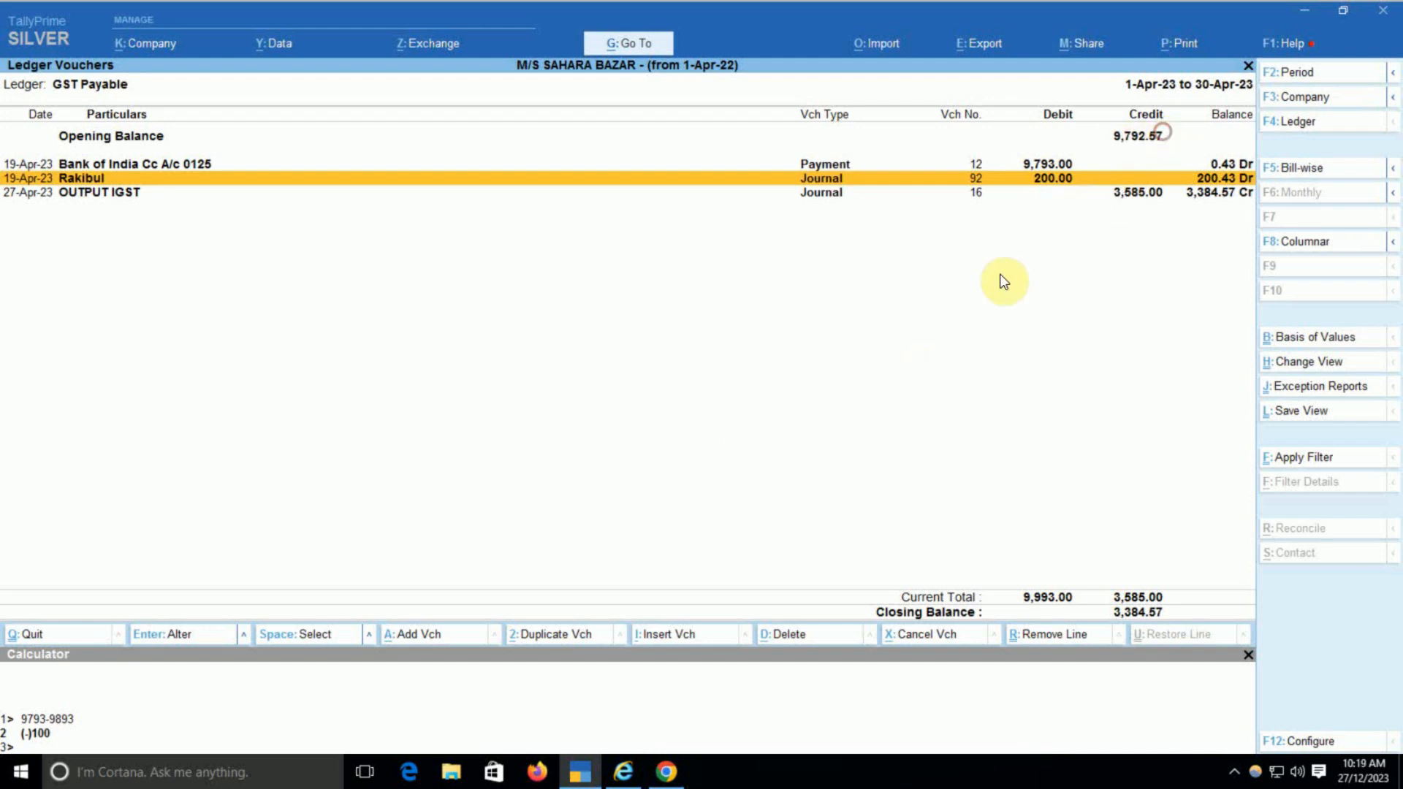
{"action": "key", "text": "alt+Tab"}
{"action": "key", "text": "alt+Tab"}
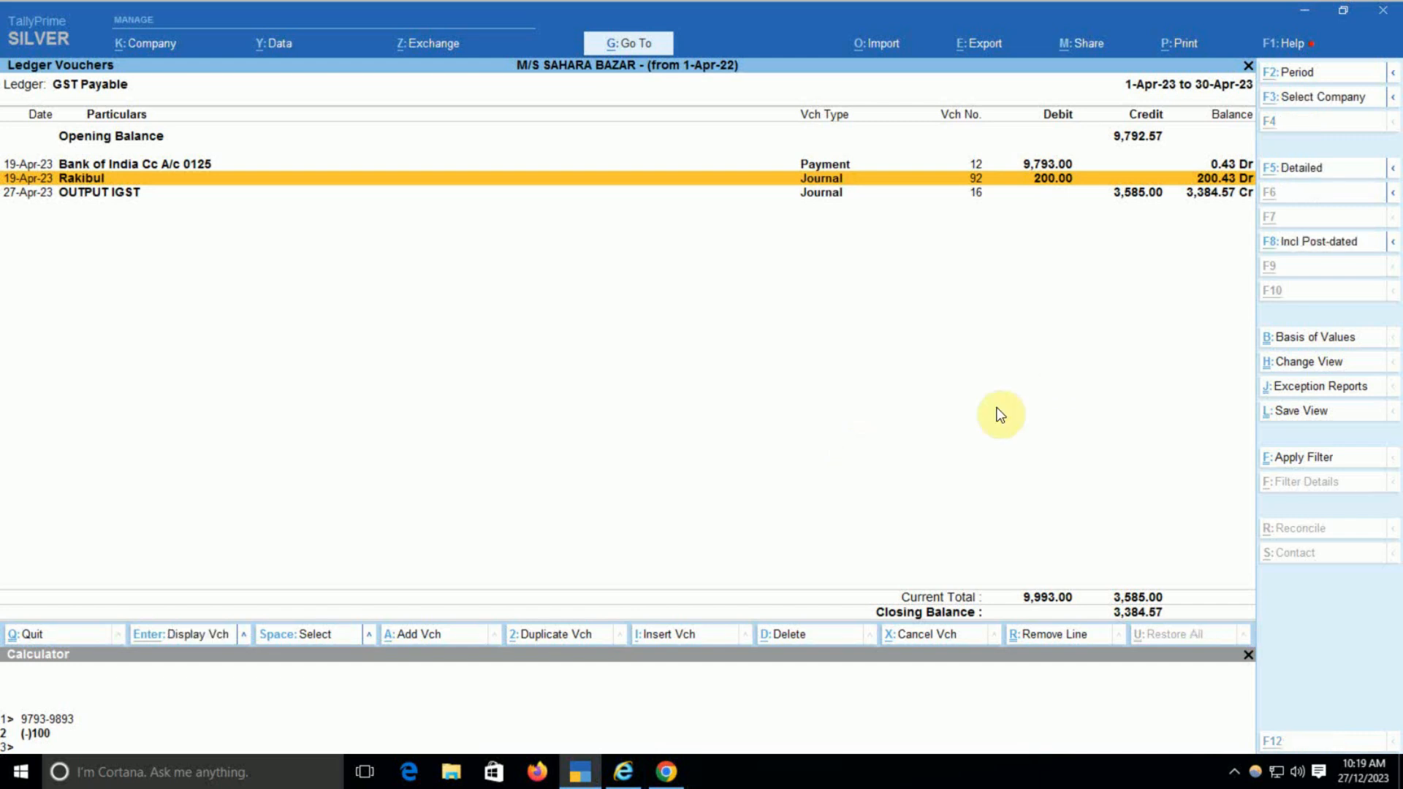
{"action": "key", "text": "alt+Tab"}
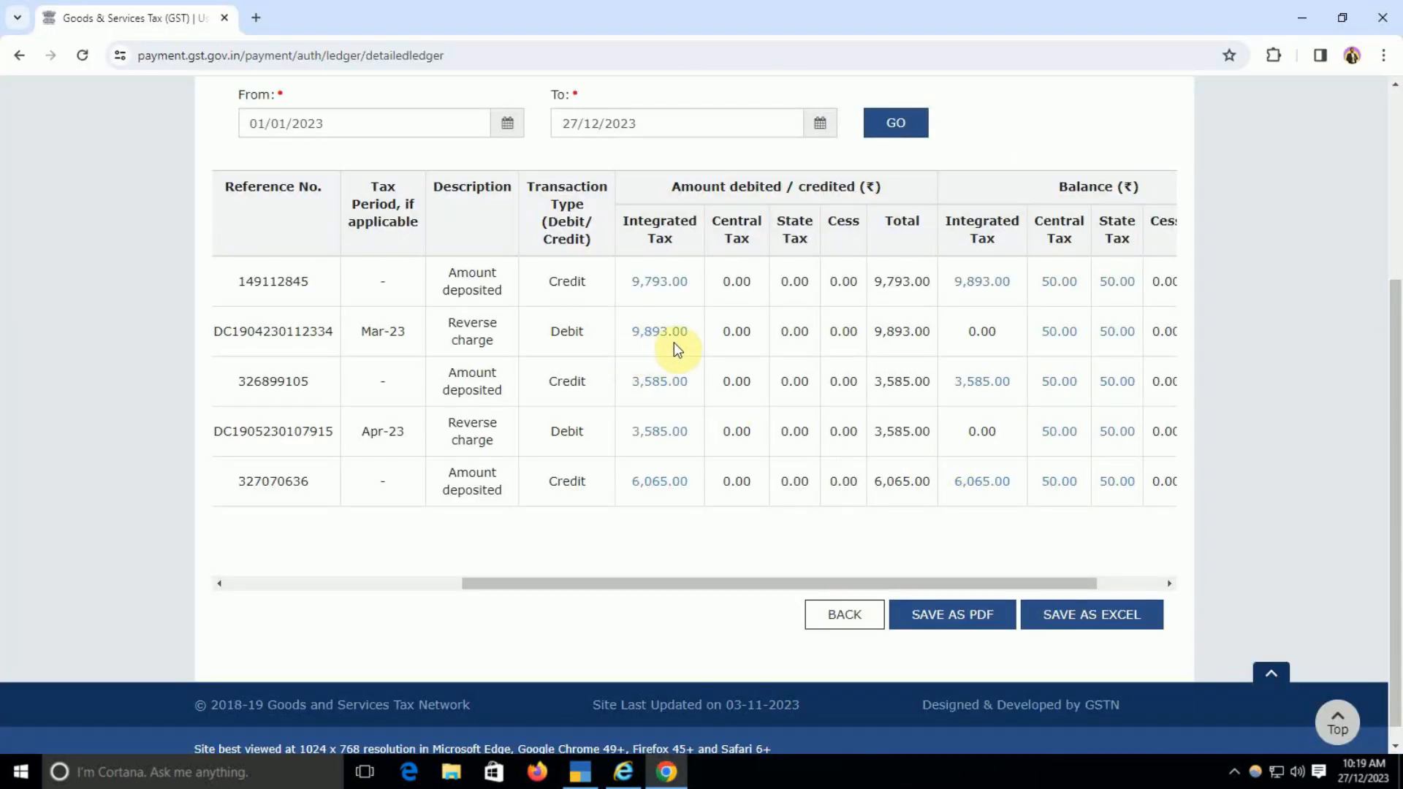
{"action": "key", "text": "alt+Tab"}
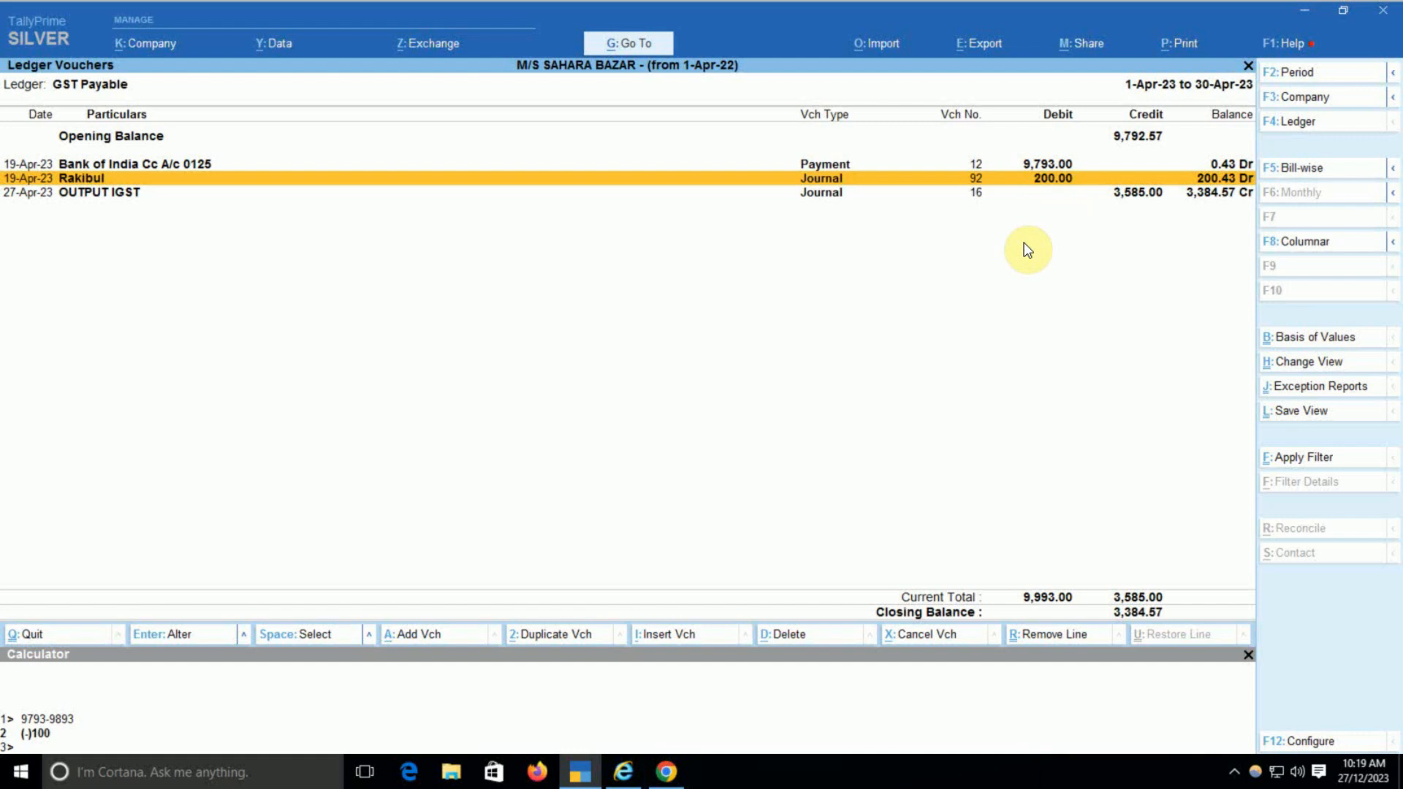
{"action": "key", "text": "alt+Tab"}
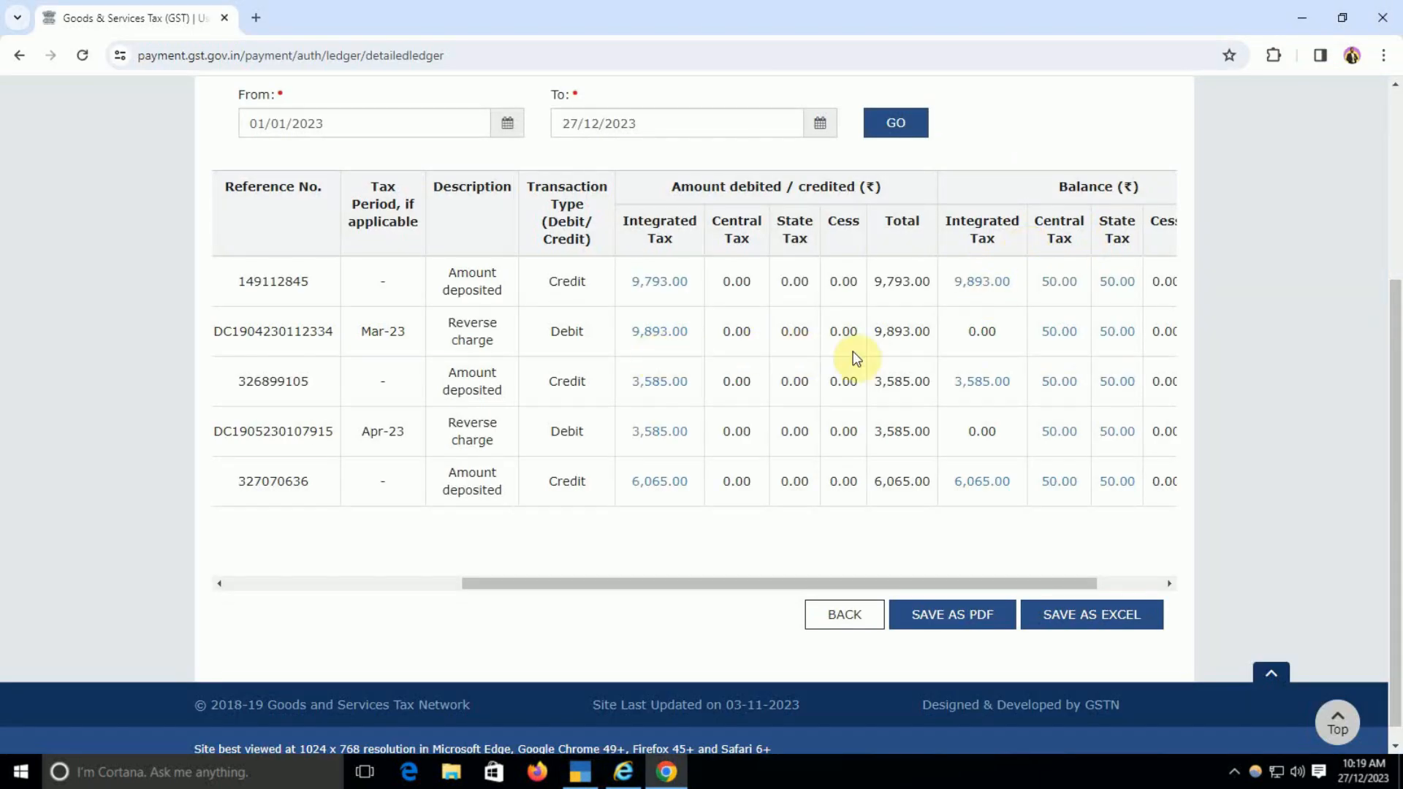
{"action": "left_click_drag", "start_coordinate": [789, 586], "coordinate": [1016, 601]}
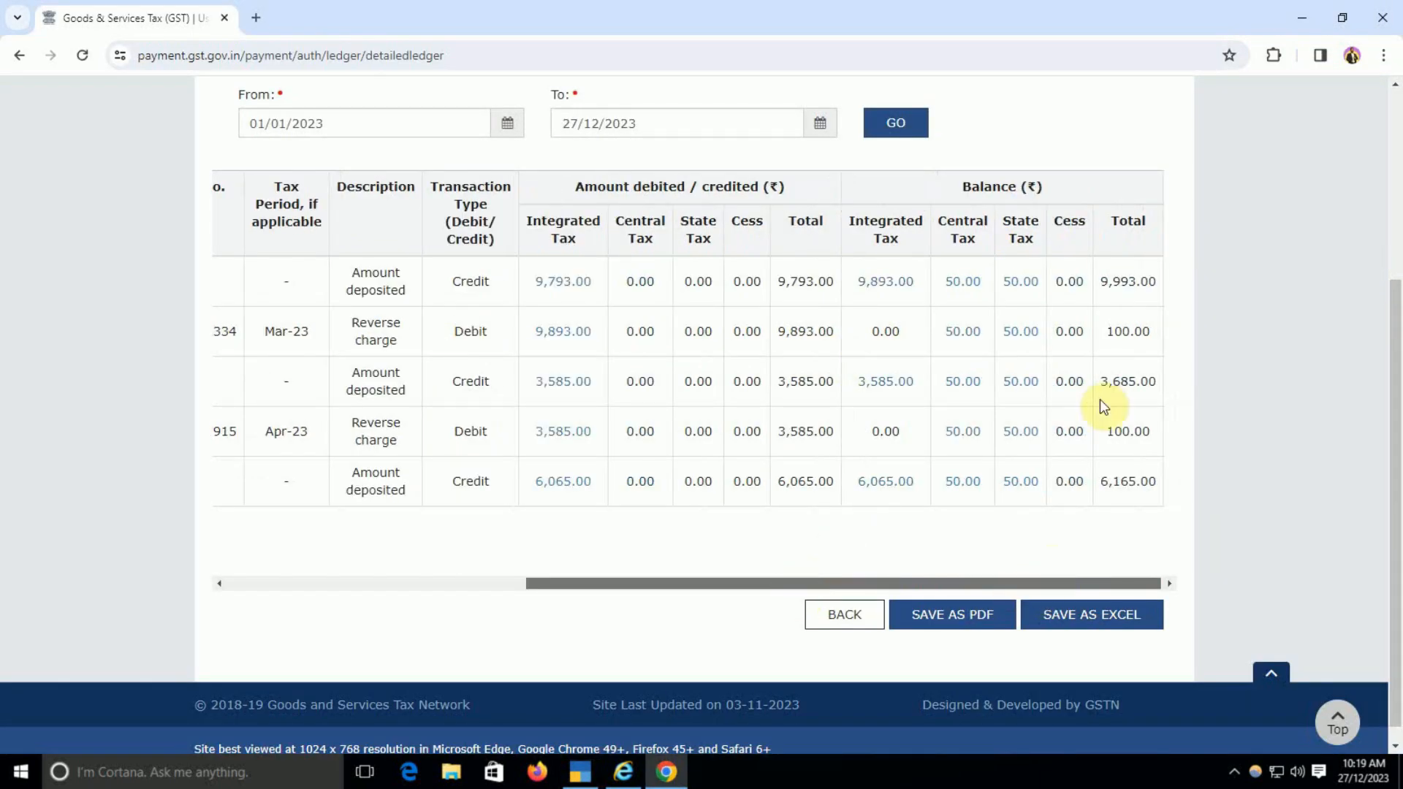
{"action": "double_click", "coordinate": [1123, 330]}
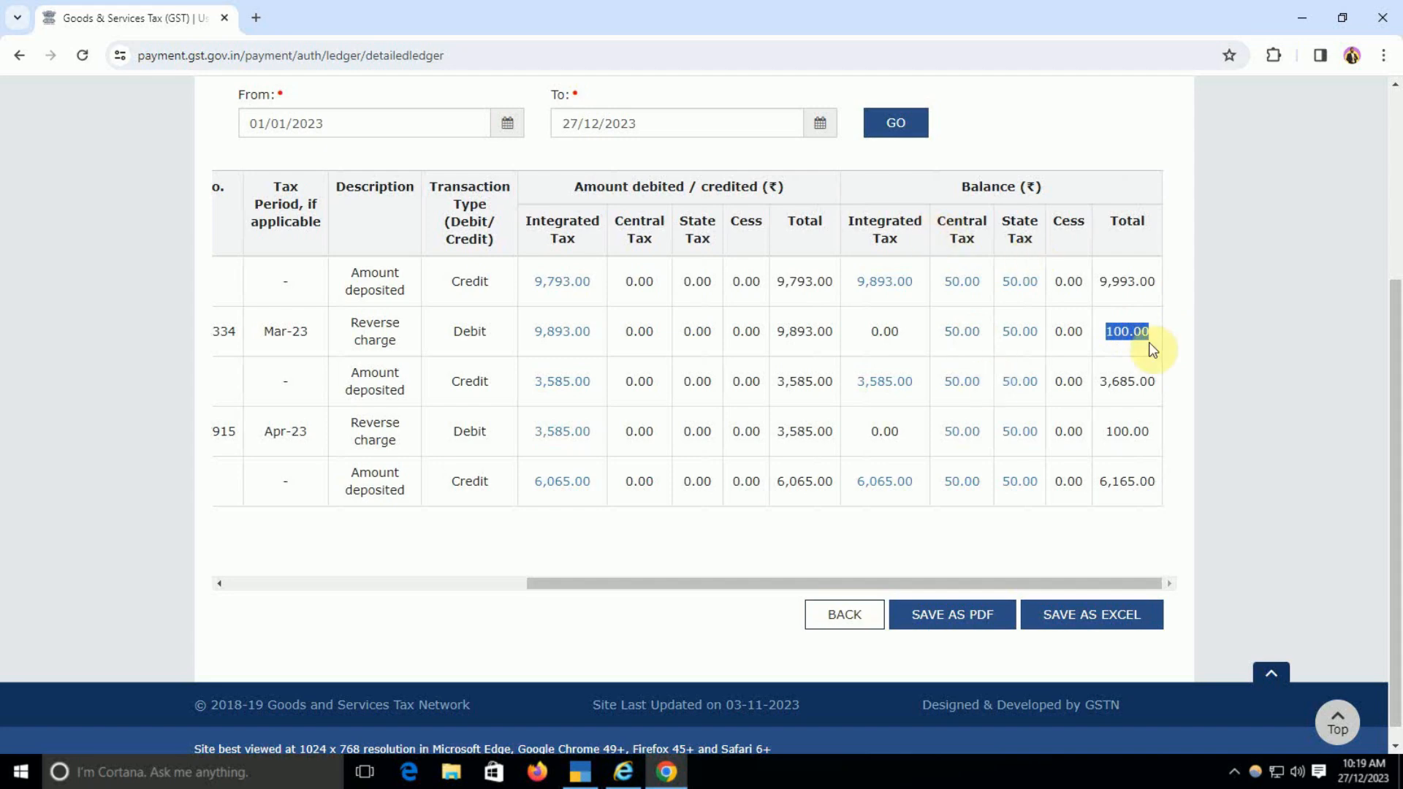
Step: Switch to TallyPrime and set the GST Payable debit in the 19-Apr-23 journal voucher to 100, allocated On Account
{"action": "key", "text": "alt+Tab"}
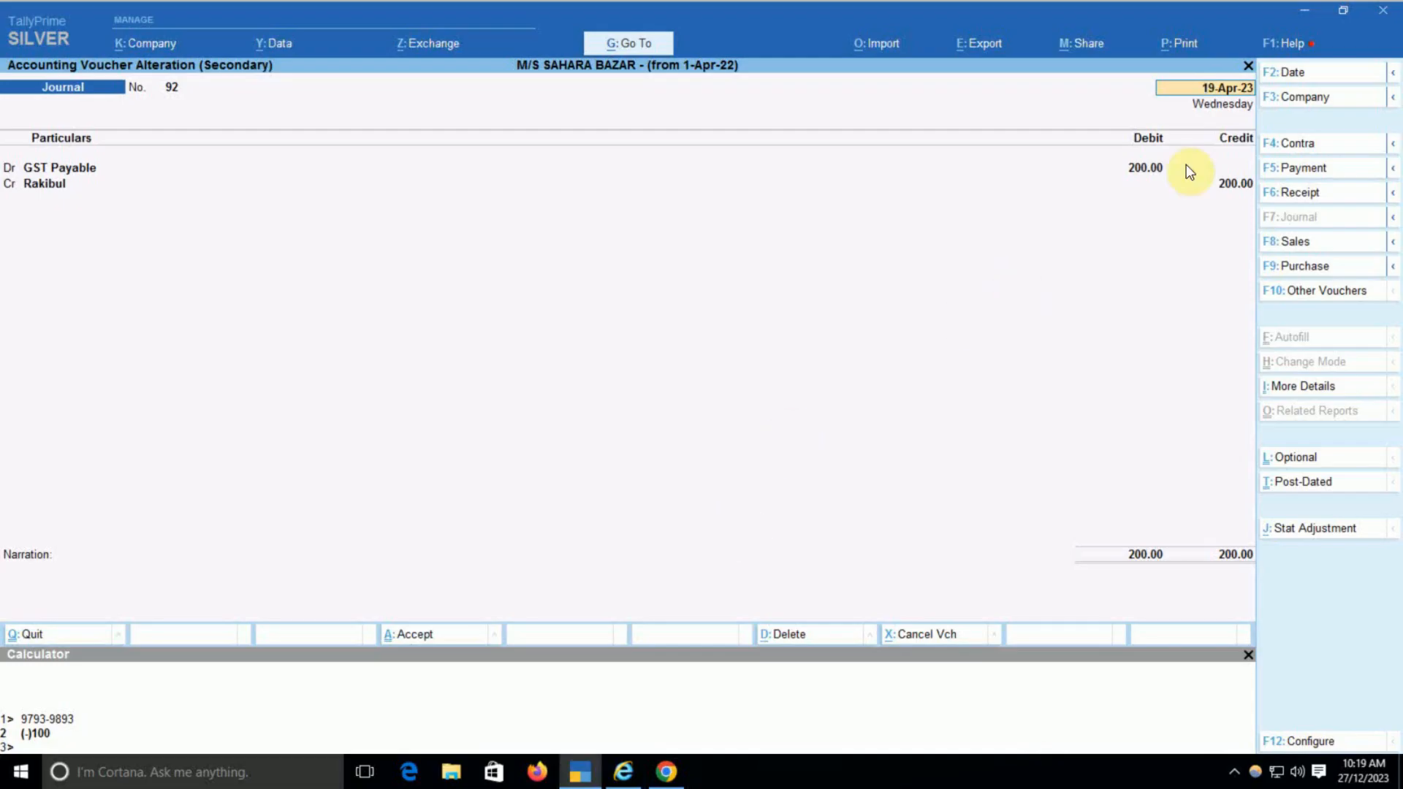
{"action": "left_click", "coordinate": [1140, 172]}
{"action": "type", "text": "100"}
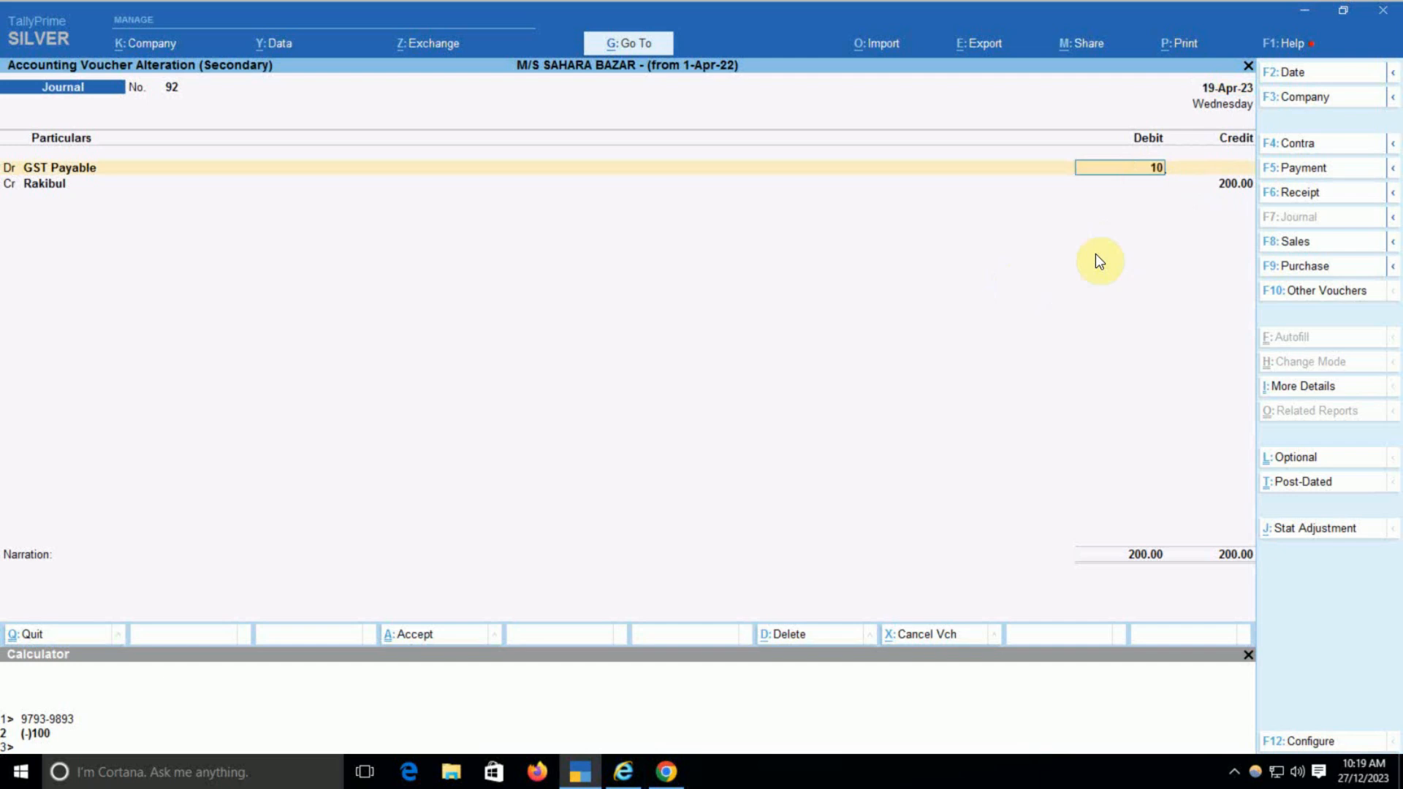
{"action": "key", "text": "Return"}
{"action": "key", "text": "Return"}
{"action": "key", "text": "Return"}
{"action": "key", "text": "Return"}
{"action": "key", "text": "Return"}
{"action": "key", "text": "Return"}
{"action": "key", "text": "Return"}
{"action": "key", "text": "Return"}
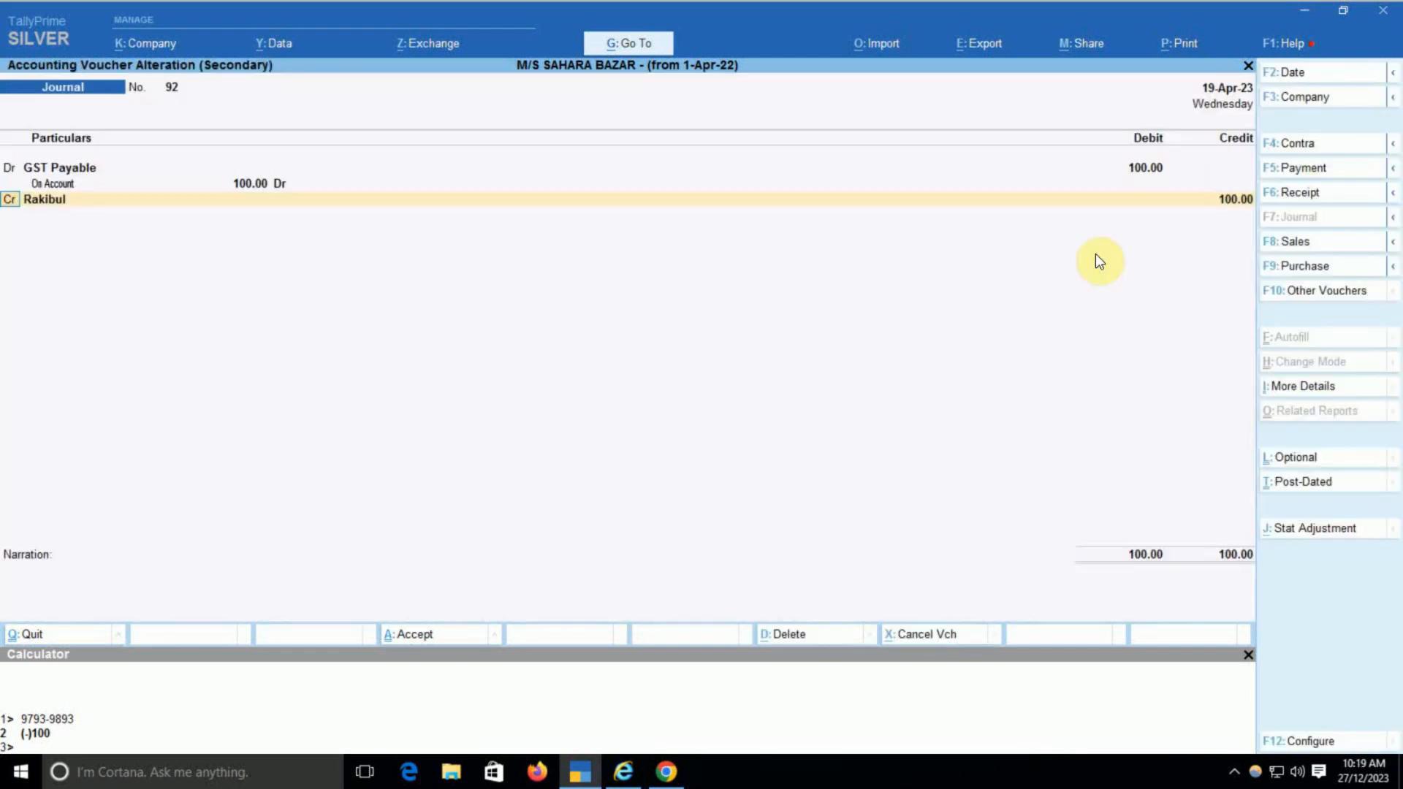
Step: Allocate the personal ledger's 100 credit On Account and save the altered journal voucher
{"action": "key", "text": "Return"}
{"action": "key", "text": "Return"}
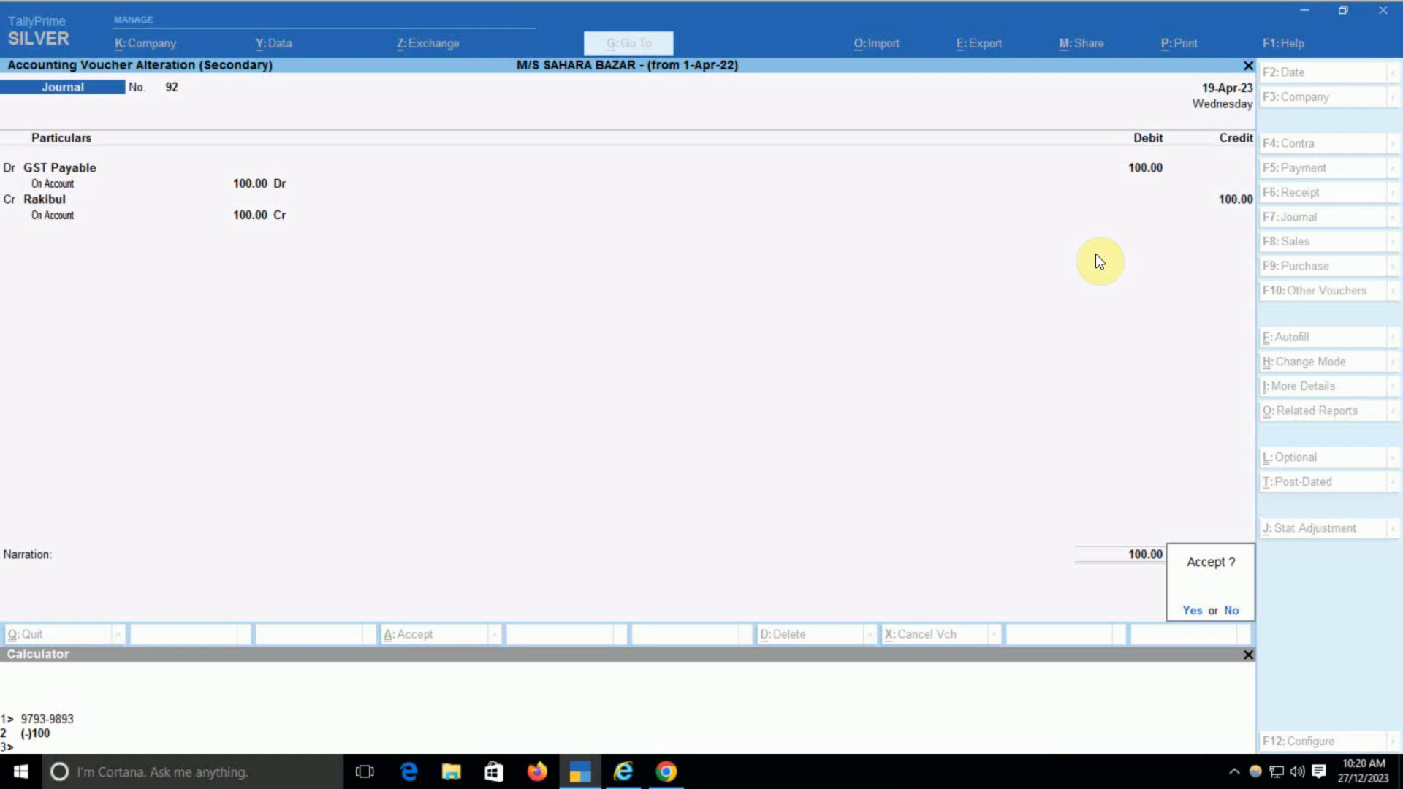
{"action": "key", "text": "Return"}
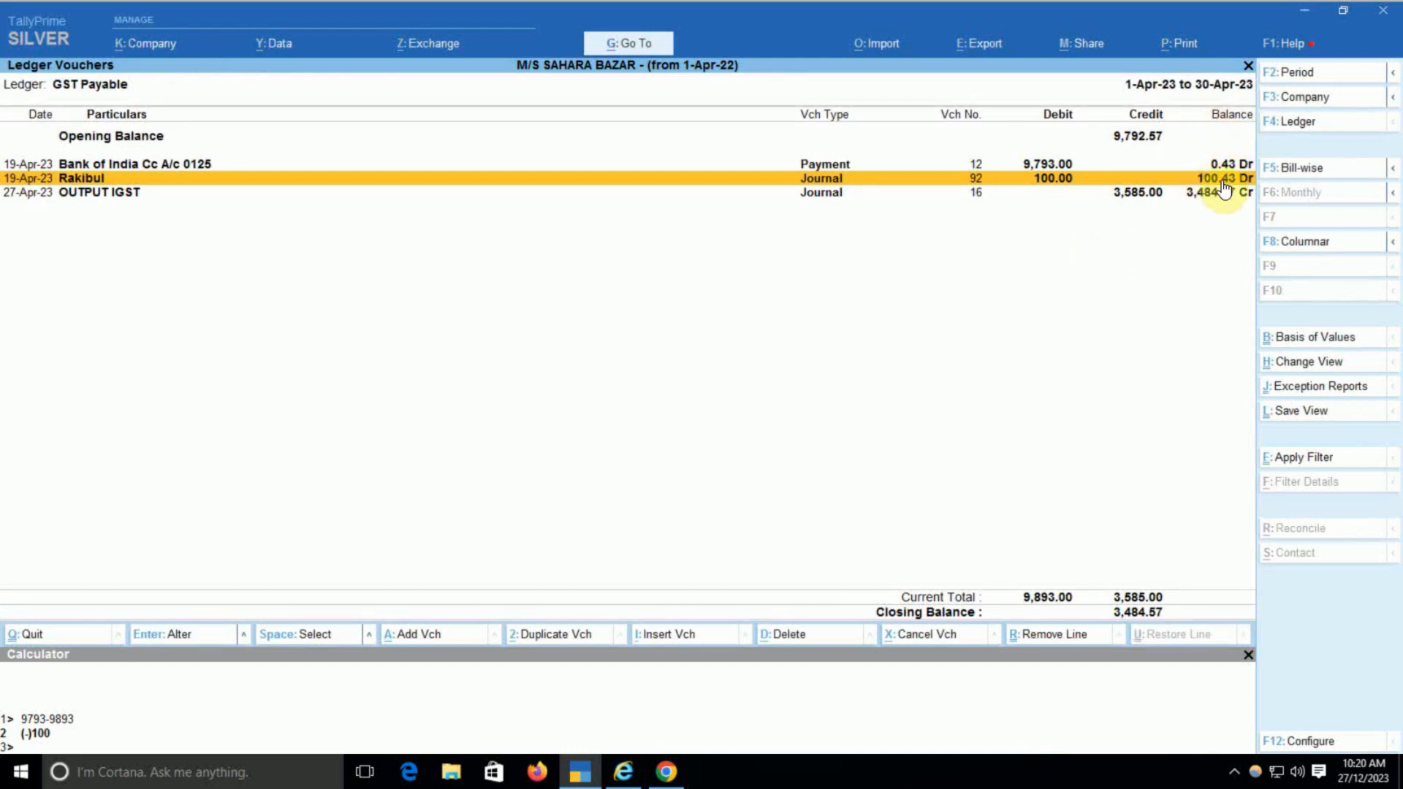
Step: Compare the cash ledger's total balance after the Mar-23 debit in Chrome with the running balance in TallyPrime's GST Payable ledger
{"action": "key", "text": "alt+Tab"}
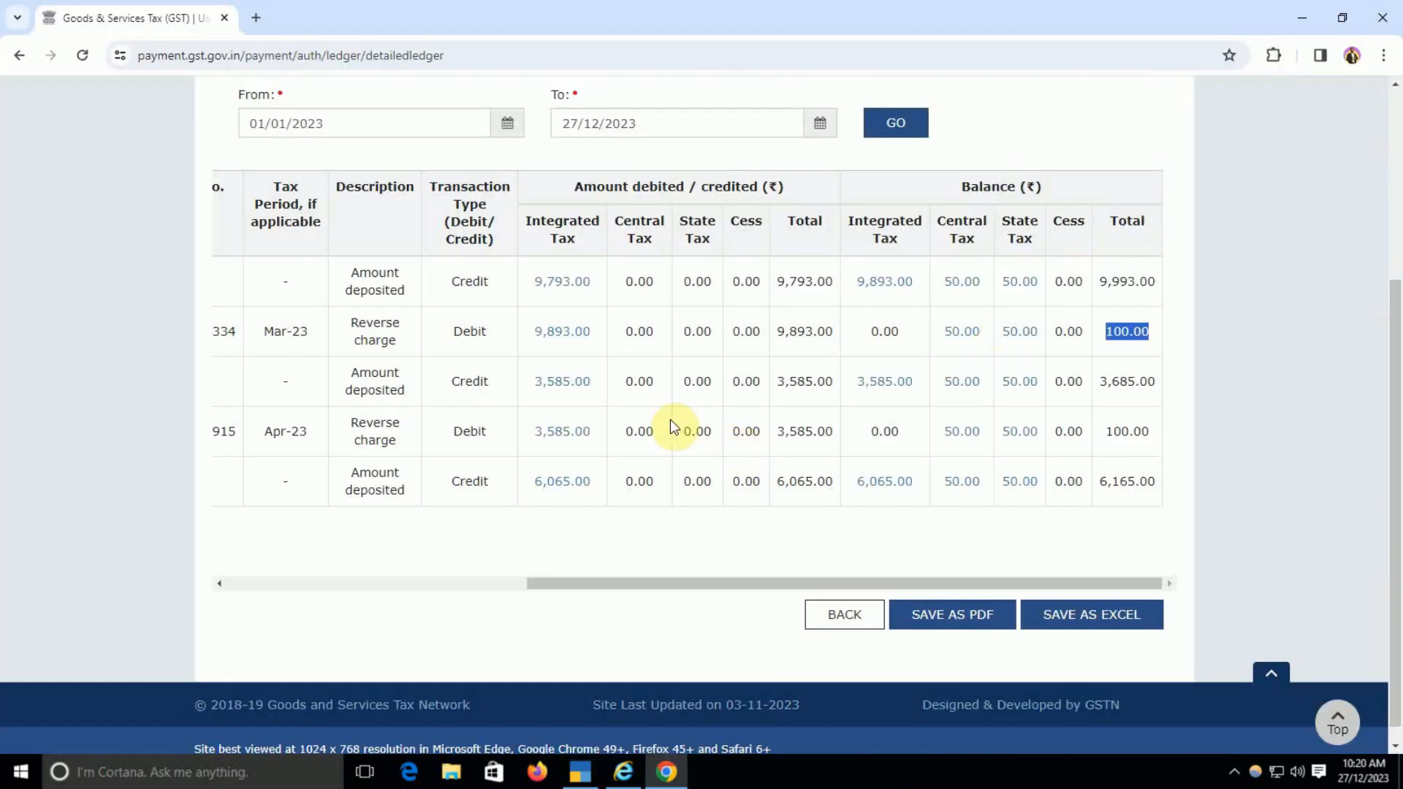
{"action": "left_click", "coordinate": [1142, 349]}
{"action": "key", "text": "alt+Tab"}
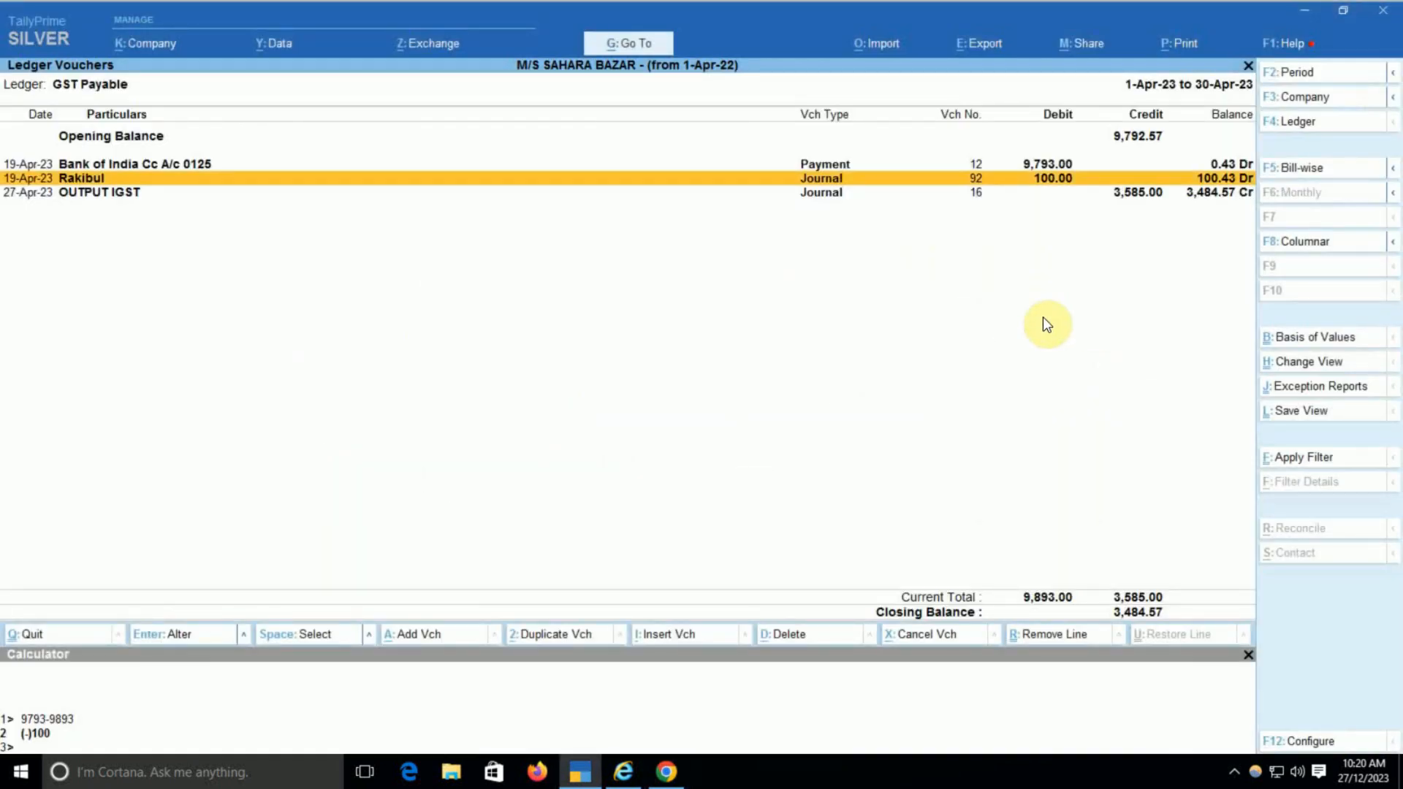
{"action": "key", "text": "Down"}
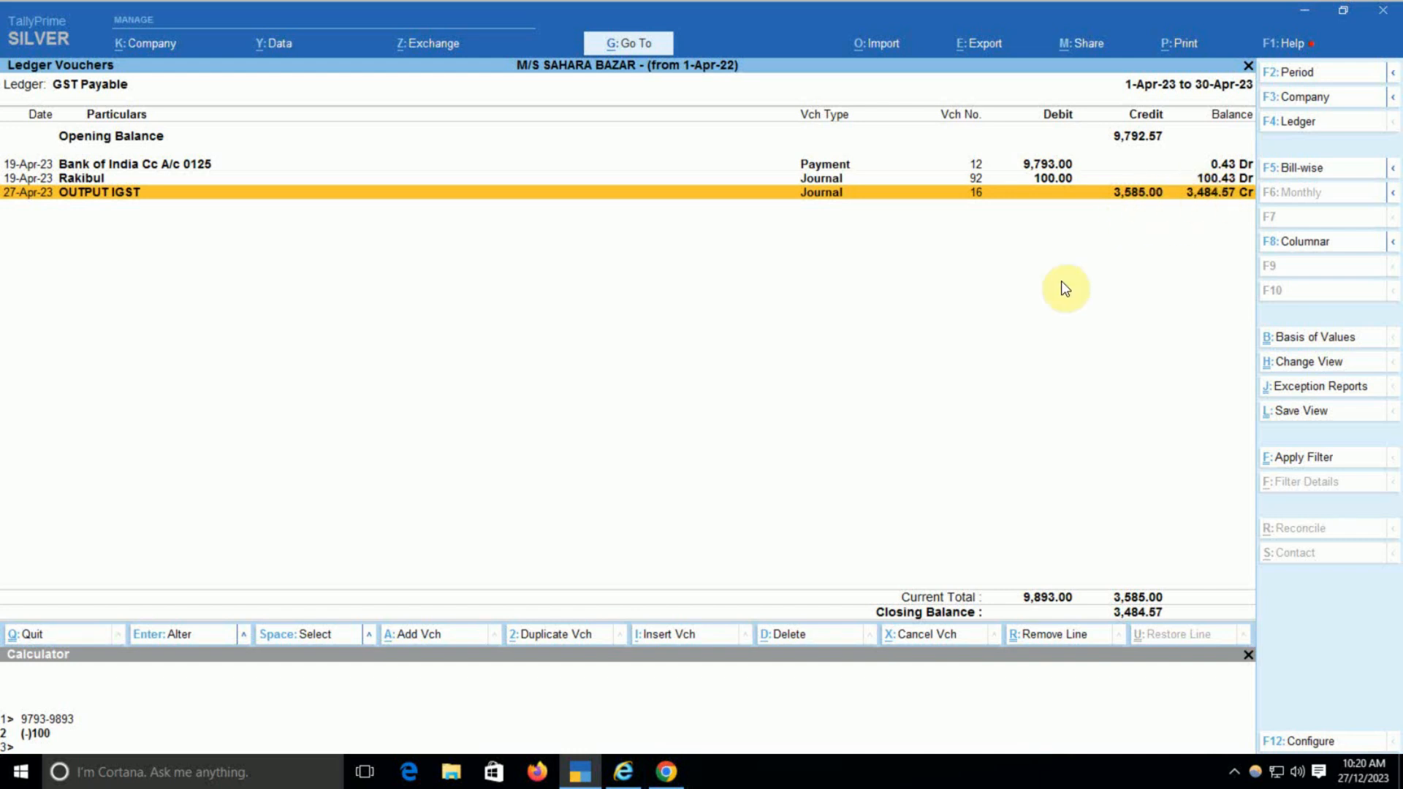
Step: Open the November vouchers from the GST Payable monthly summary and set the report period from 1-4-2023 to 30-11-2023
{"action": "key", "text": "F6"}
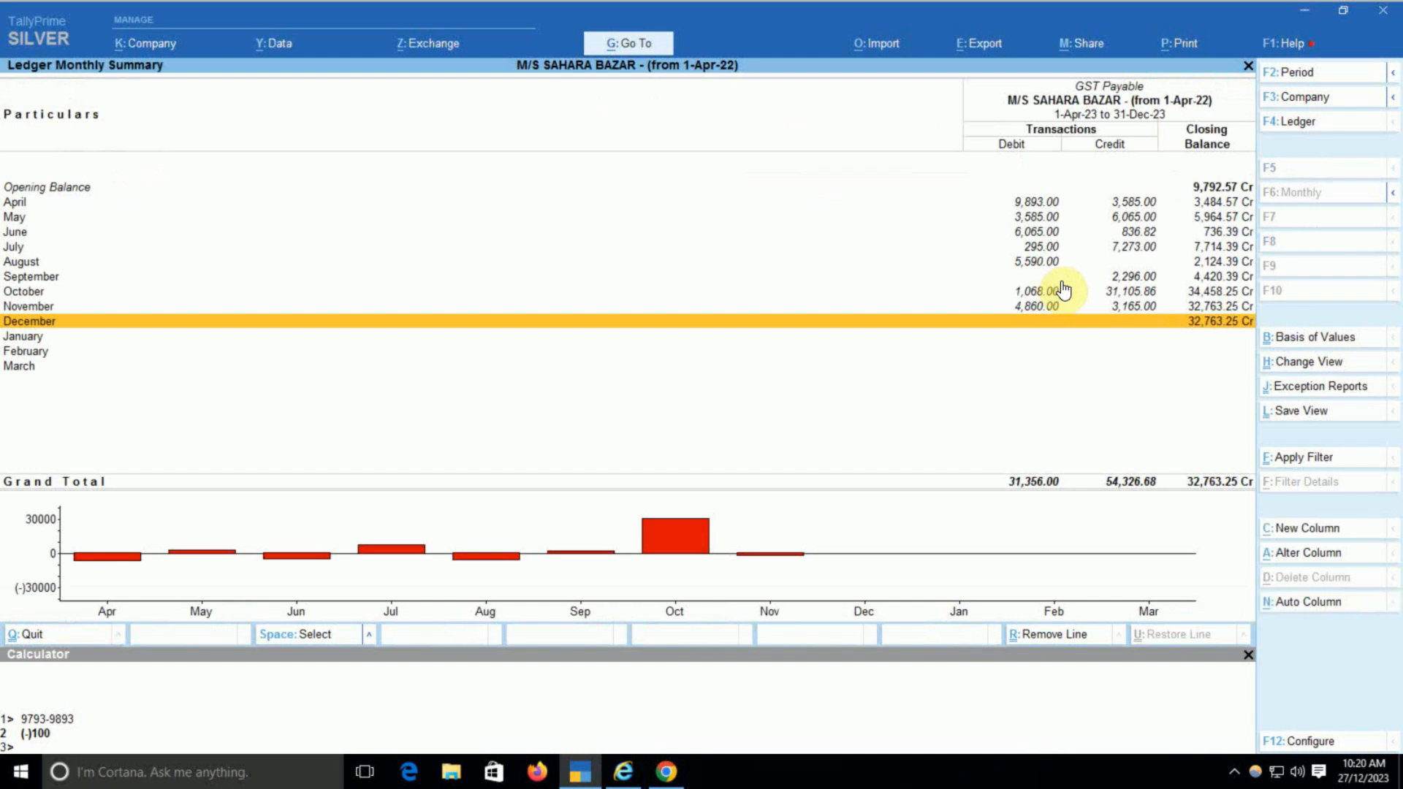
{"action": "key", "text": "Up"}
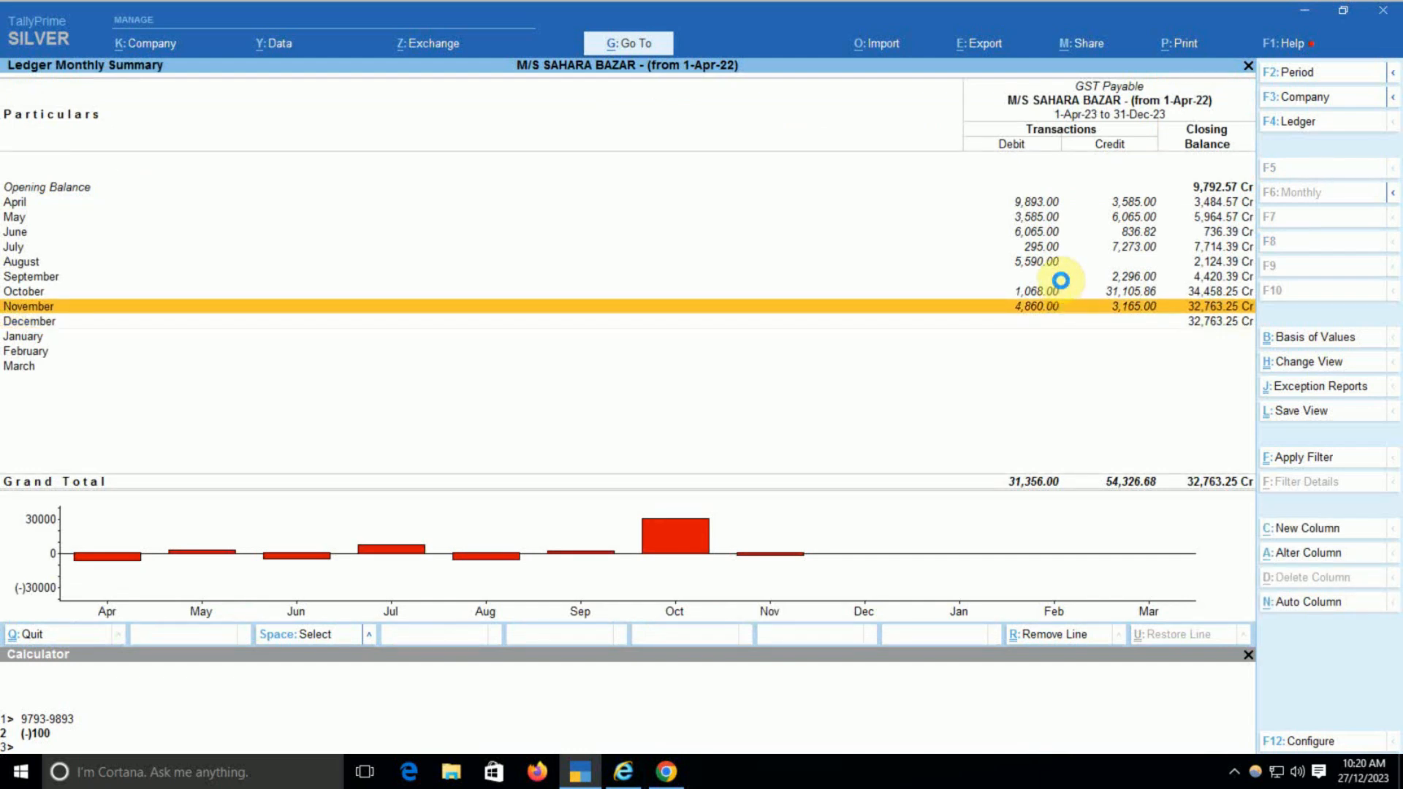
{"action": "key", "text": "Return"}
{"action": "key", "text": "F2"}
{"action": "type", "text": "1-4"}
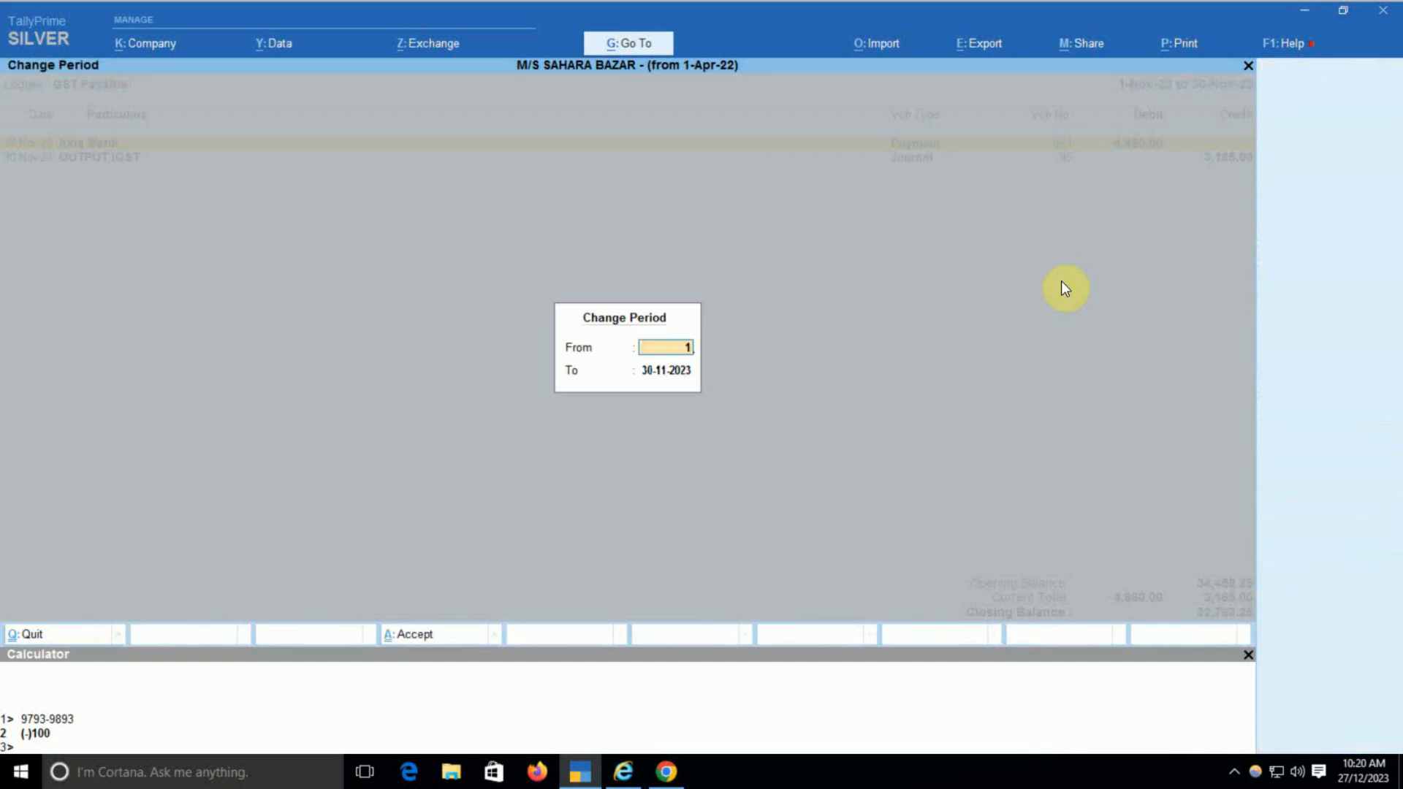
{"action": "key", "text": "Return"}
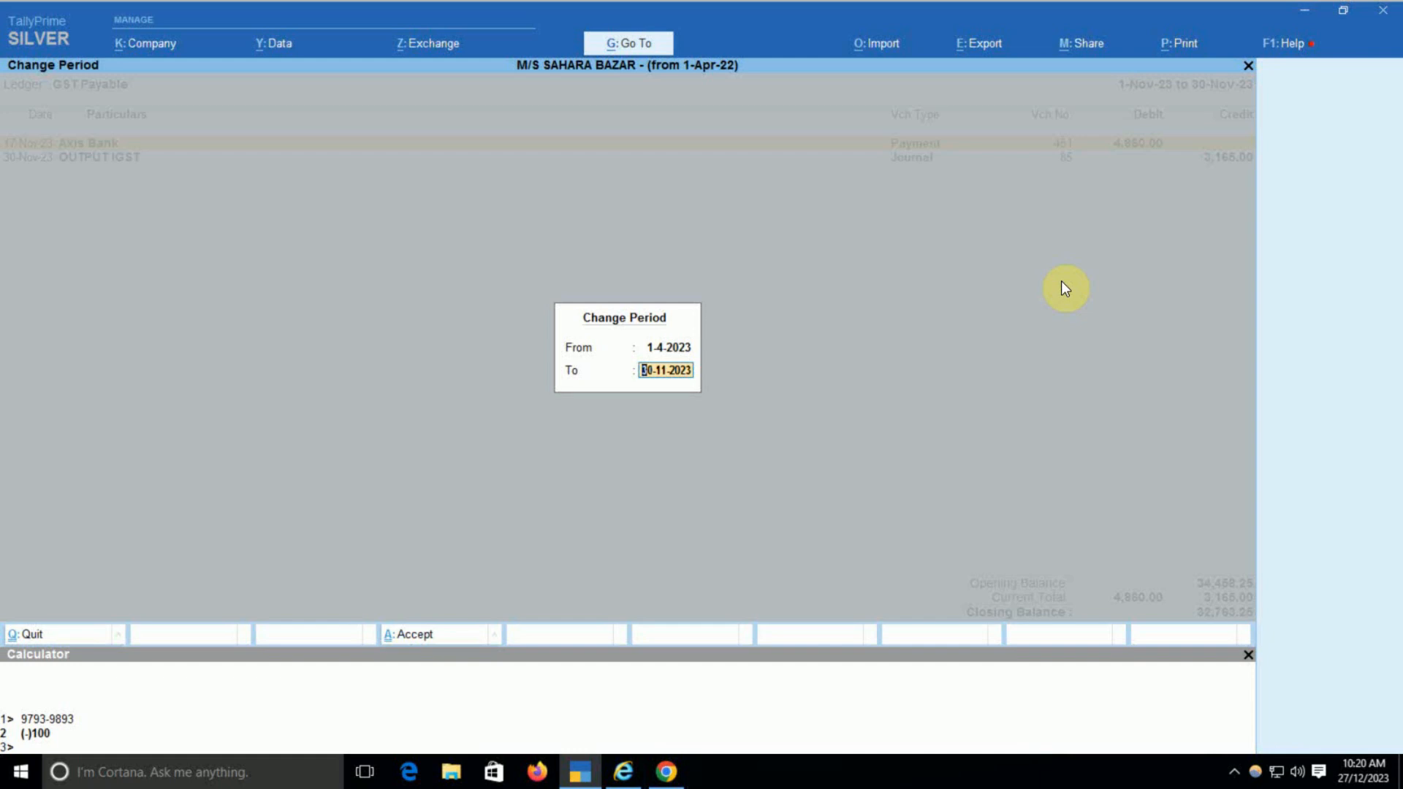
{"action": "key", "text": "Return"}
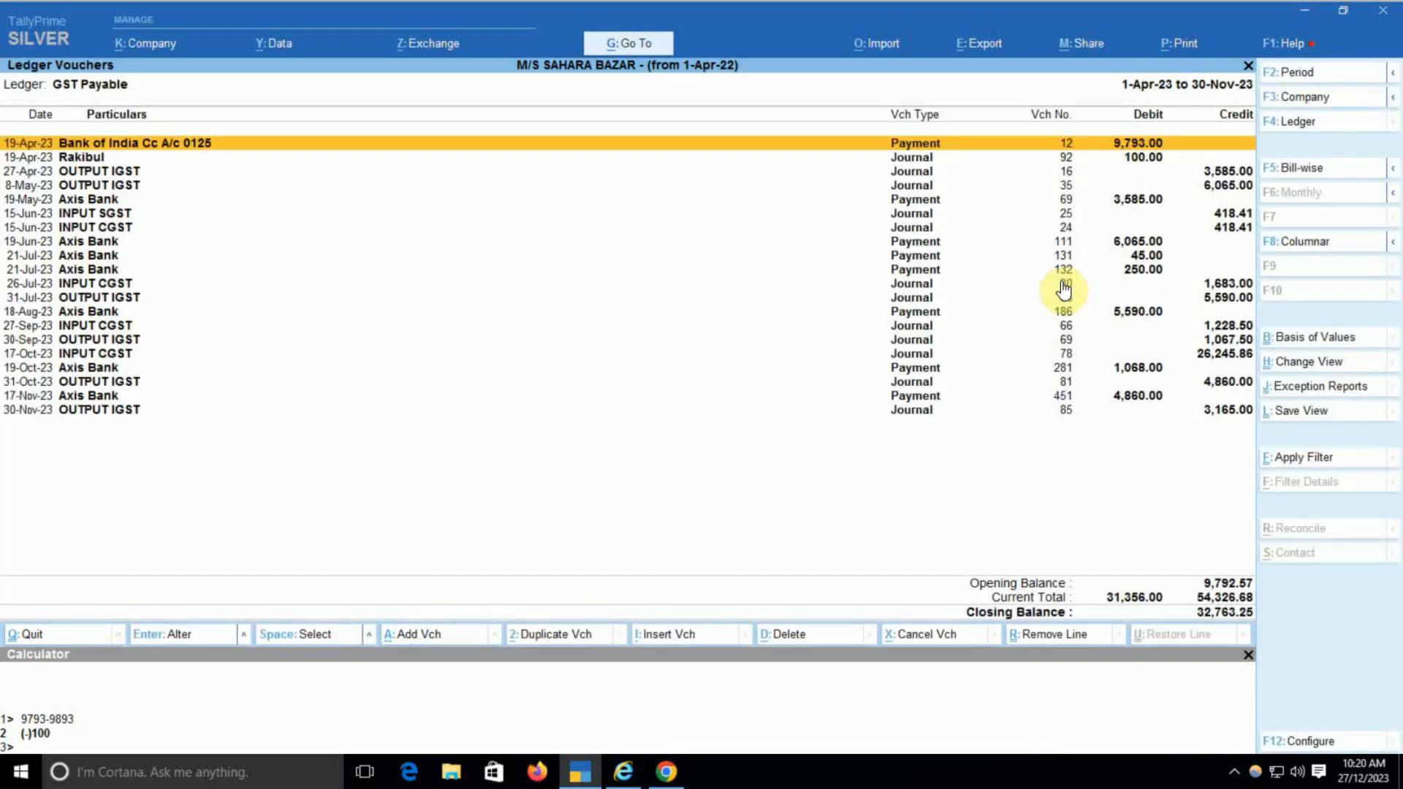
Step: Configure the April-to-November GST Payable vouchers report to show the running balance, and select the 27-Apr-23 OUTPUT IGST entry
{"action": "key", "text": "F12"}
{"action": "key", "text": "Down"}
{"action": "key", "text": "Down"}
{"action": "key", "text": "Down"}
{"action": "key", "text": "Down"}
{"action": "key", "text": "Down"}
{"action": "key", "text": "Down"}
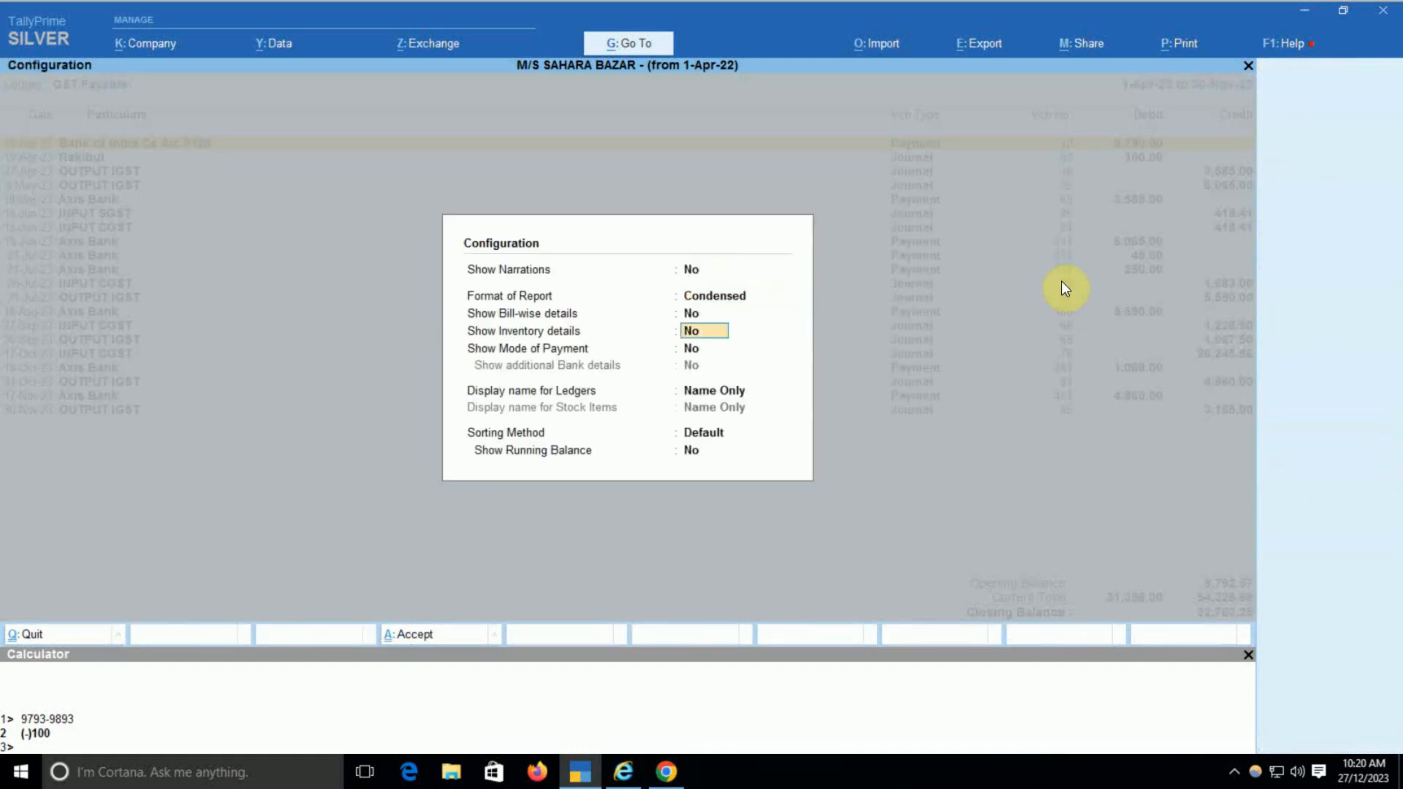
{"action": "key", "text": "Return"}
{"action": "key", "text": "y"}
{"action": "key", "text": "Return"}
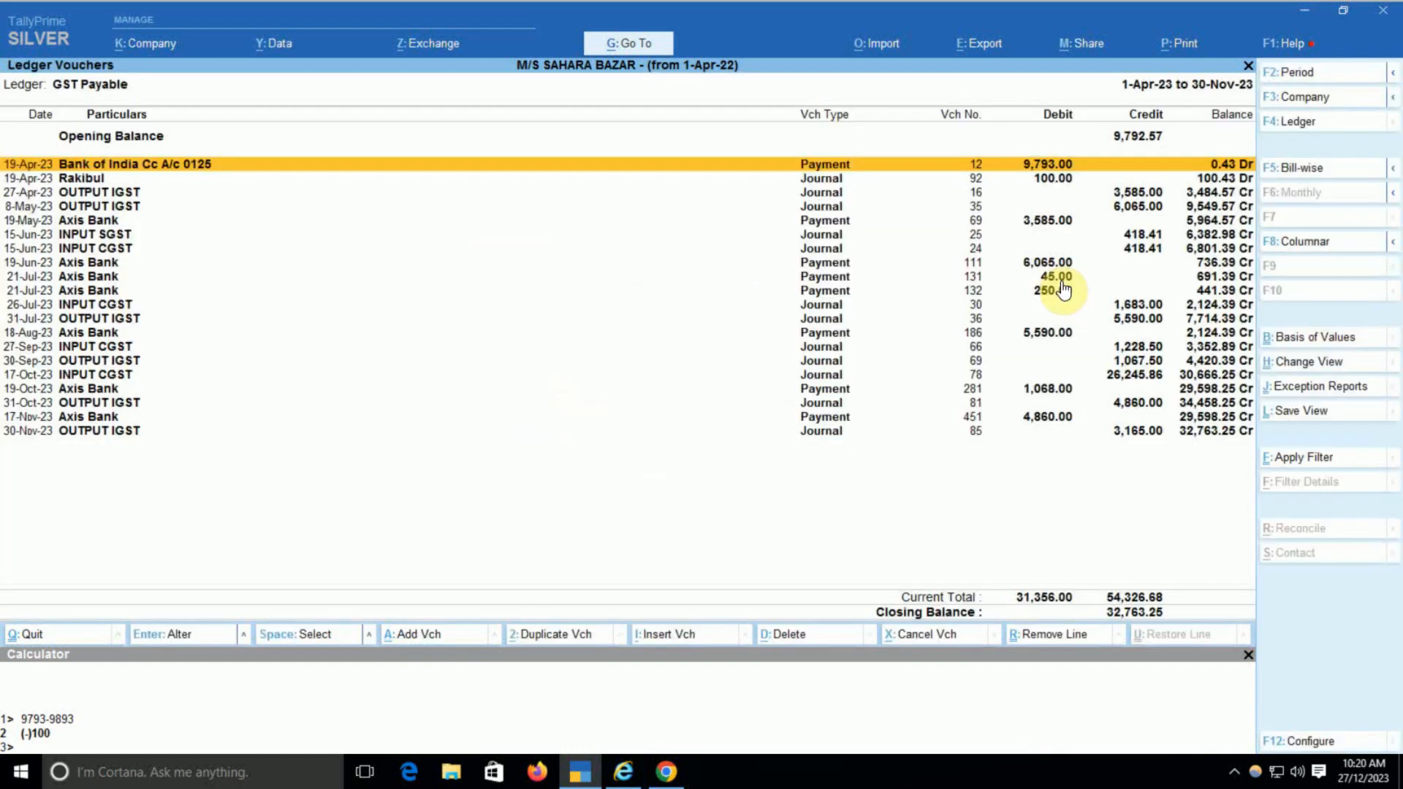
{"action": "key", "text": "Down"}
{"action": "key", "text": "Down"}
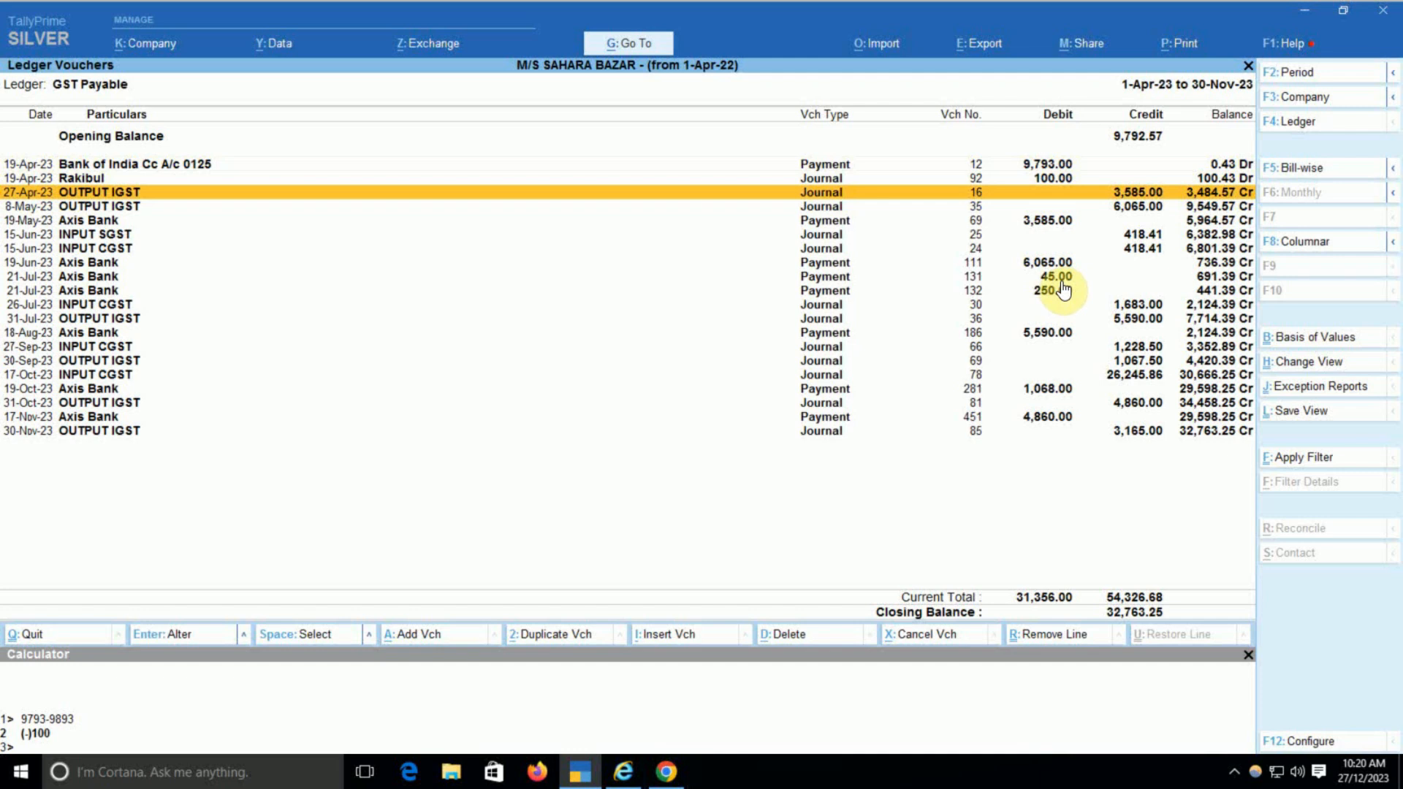
Step: Mark the 27-Apr-23 OUTPUT IGST entry and check it against the 3,585 transactions in the portal's cash ledger in Chrome
{"action": "key", "text": "space"}
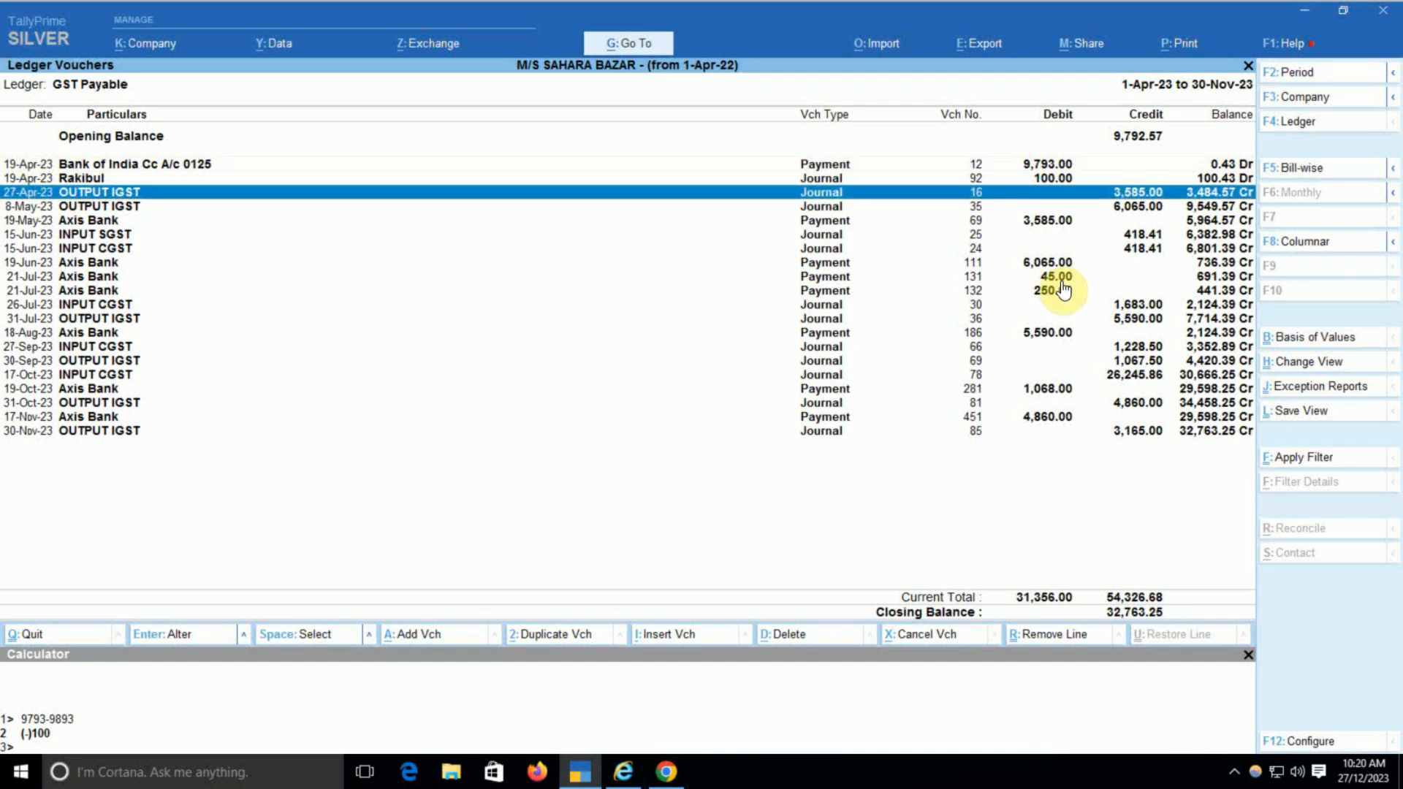
{"action": "key", "text": "alt+Tab"}
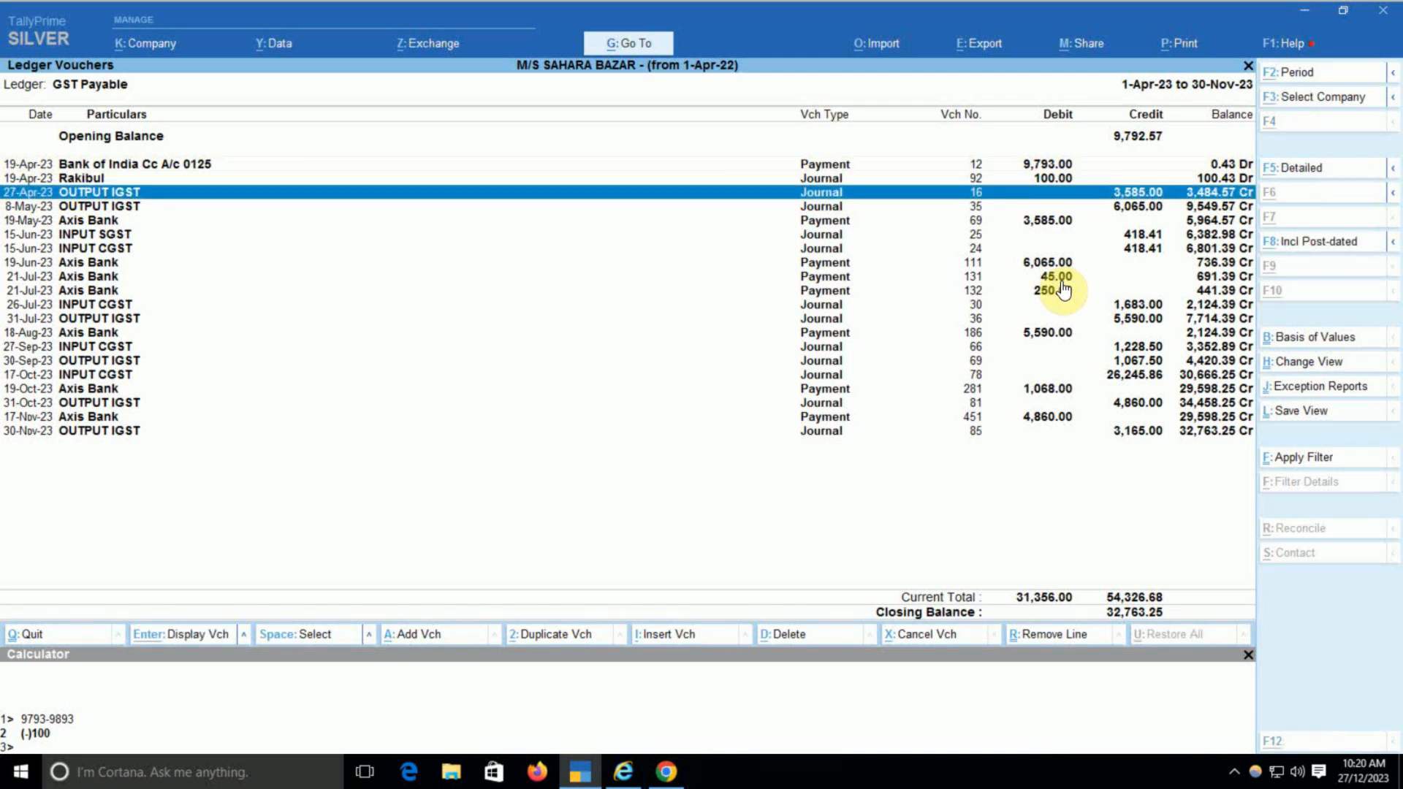
{"action": "key", "text": "alt+Tab"}
{"action": "key", "text": "Down"}
{"action": "key", "text": "alt+Tab"}
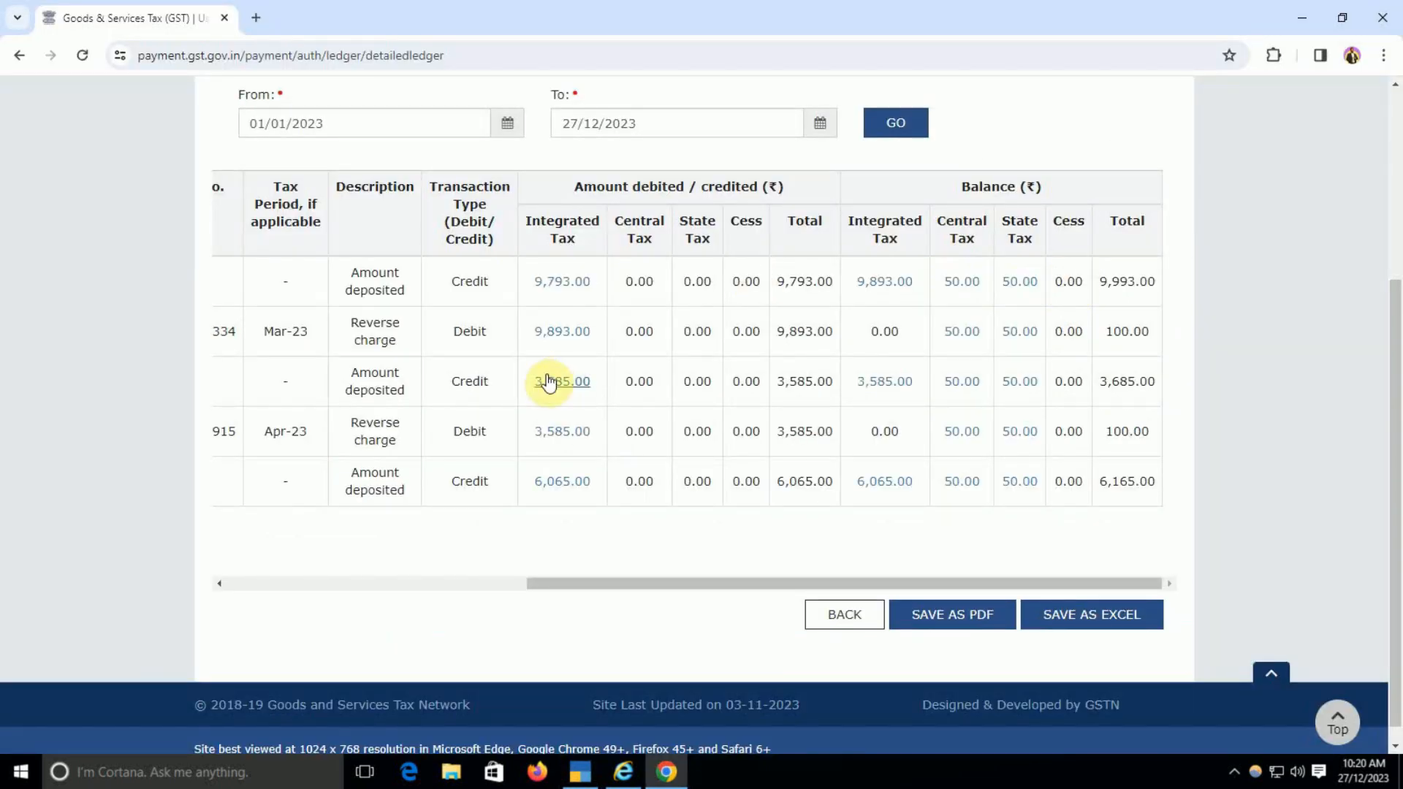
{"action": "key", "text": "alt+Tab"}
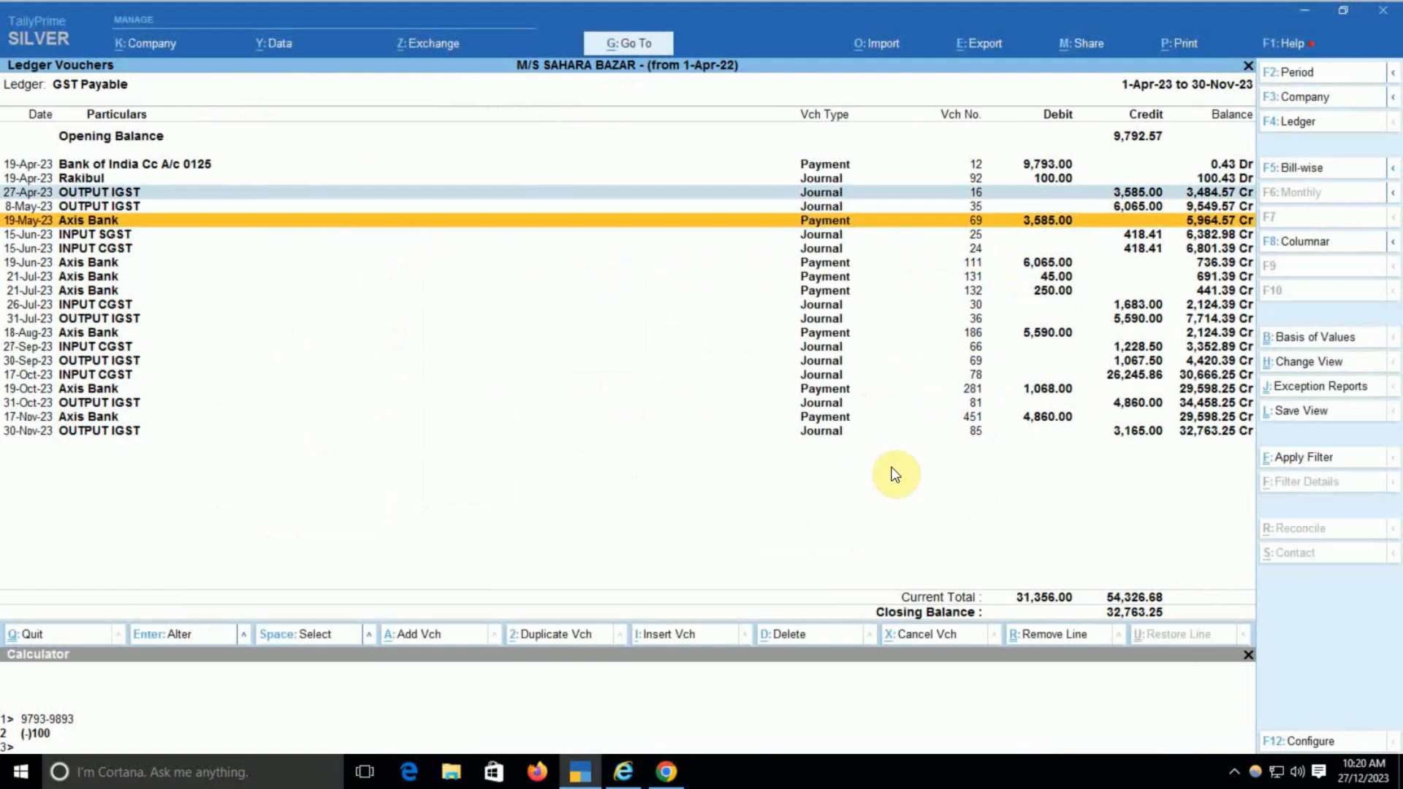
Step: Mark the 19-May-23 Axis Bank payment in TallyPrime and compare it with the Apr-23 transactions in Chrome's cash ledger
{"action": "key", "text": "Up"}
{"action": "key", "text": "Up"}
{"action": "key", "text": "Down"}
{"action": "key", "text": "Down"}
{"action": "key", "text": "space"}
{"action": "key", "text": "alt+Tab"}
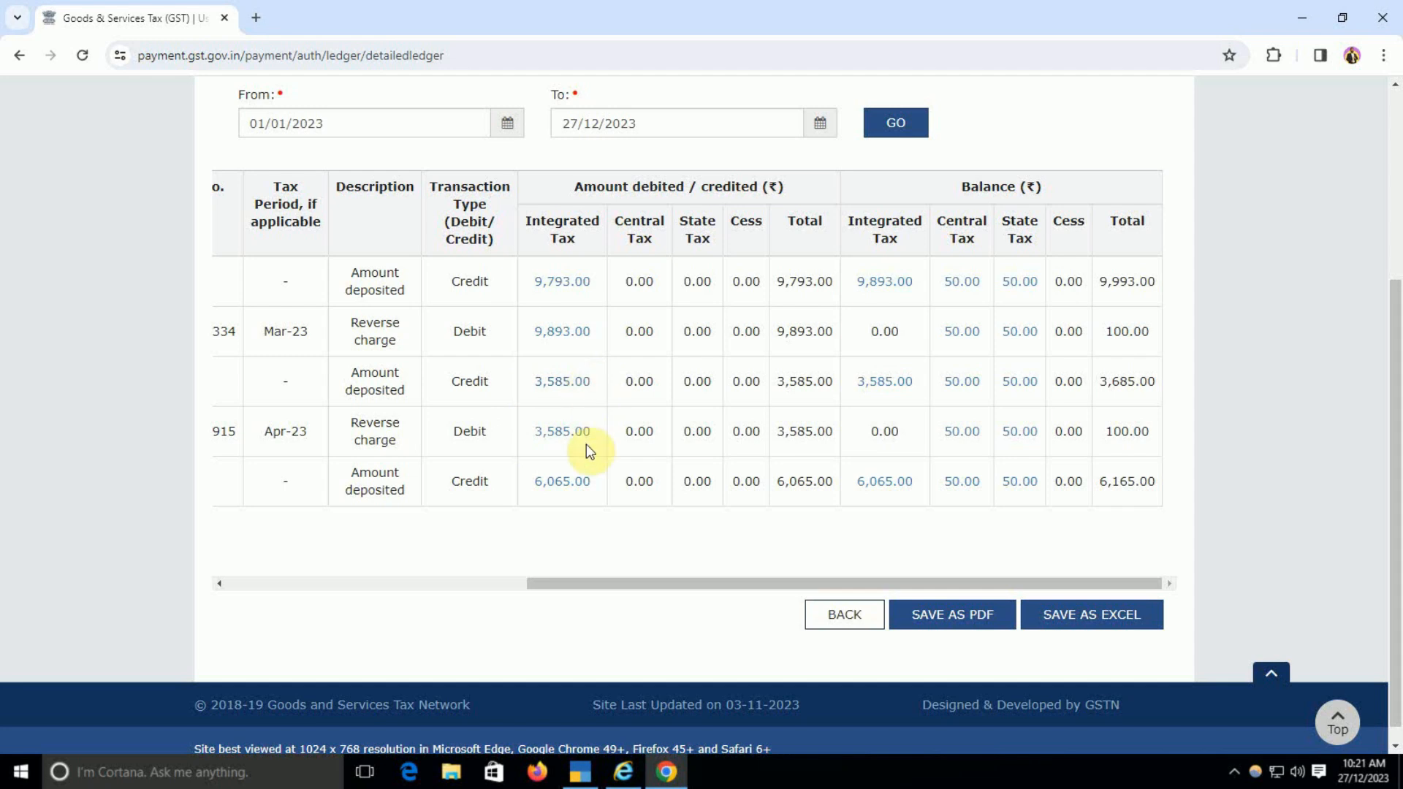
{"action": "key", "text": "alt+Tab"}
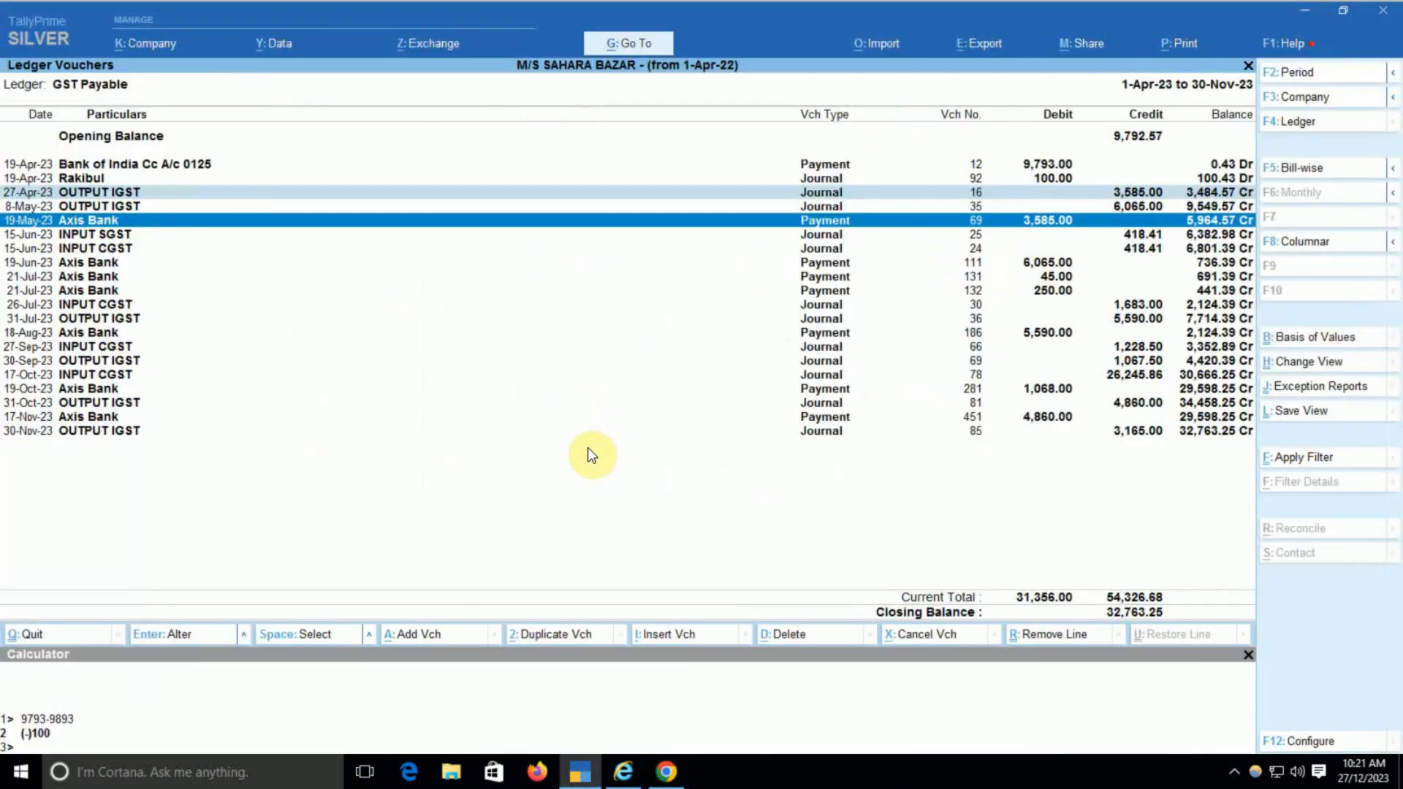
Step: Mark the 19-Jun-23 Axis Bank payment in TallyPrime and check it against the last deposit on the cash ledger page in Chrome
{"action": "key", "text": "Up"}
{"action": "key", "text": "Down"}
{"action": "key", "text": "Up"}
{"action": "key", "text": "Down"}
{"action": "key", "text": "Down"}
{"action": "key", "text": "alt+Tab"}
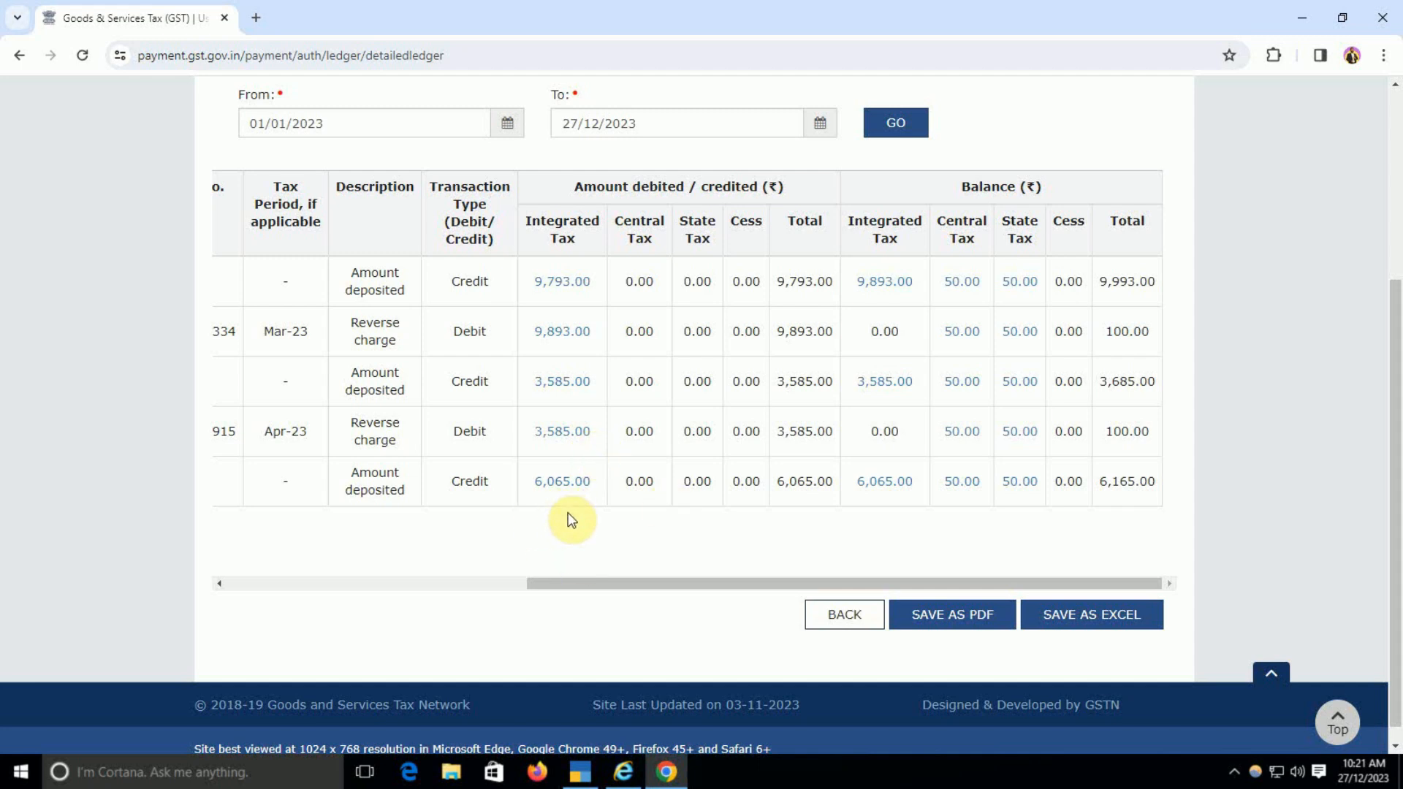
{"action": "double_click", "coordinate": [352, 475]}
{"action": "key", "text": "alt+Tab"}
Step: Mark the 8-May-23 OUTPUT IGST journal entry and compare it with the 19-Jun-23 Axis Bank payment
{"action": "key", "text": "Up"}
{"action": "key", "text": "Up"}
{"action": "key", "text": "Up"}
{"action": "key", "text": "Up"}
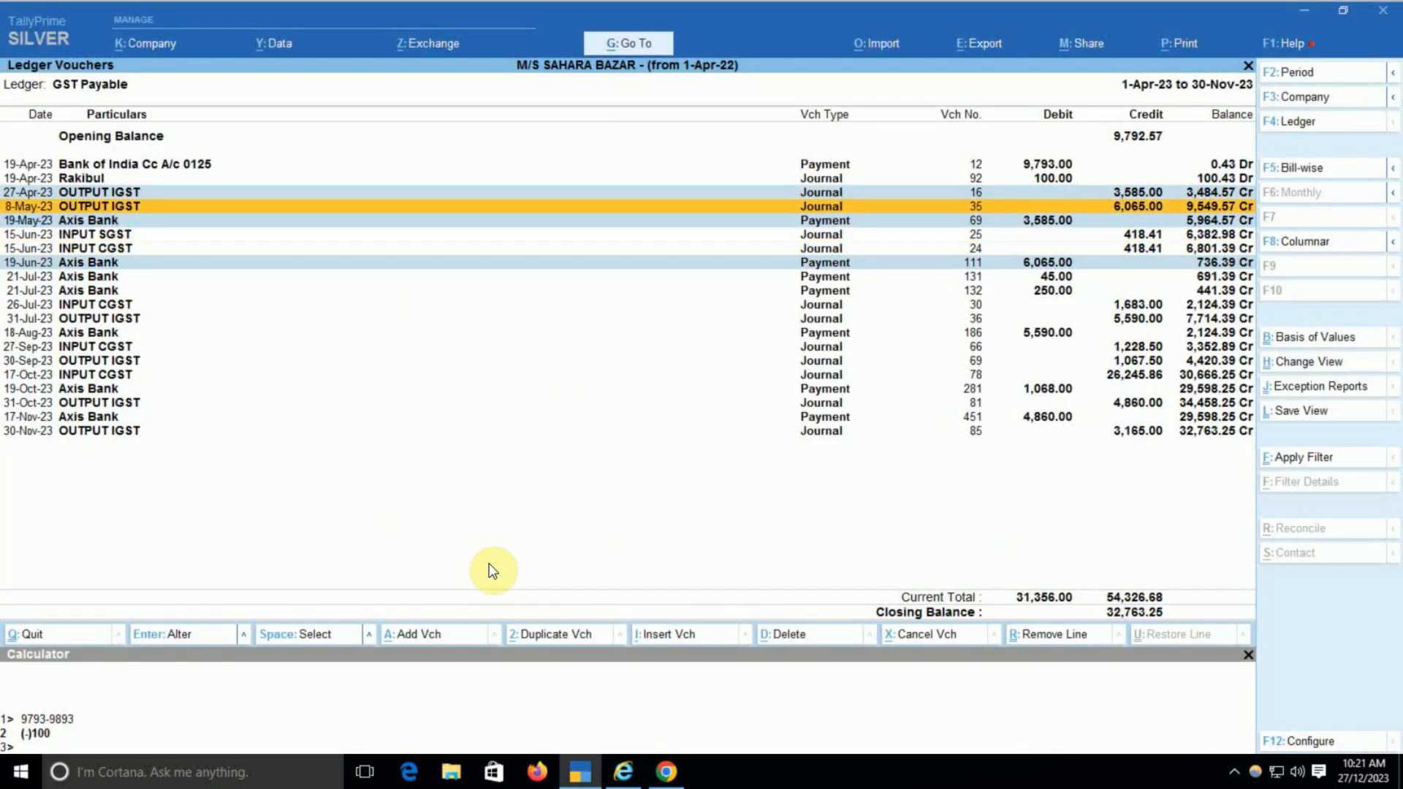
{"action": "key", "text": "space"}
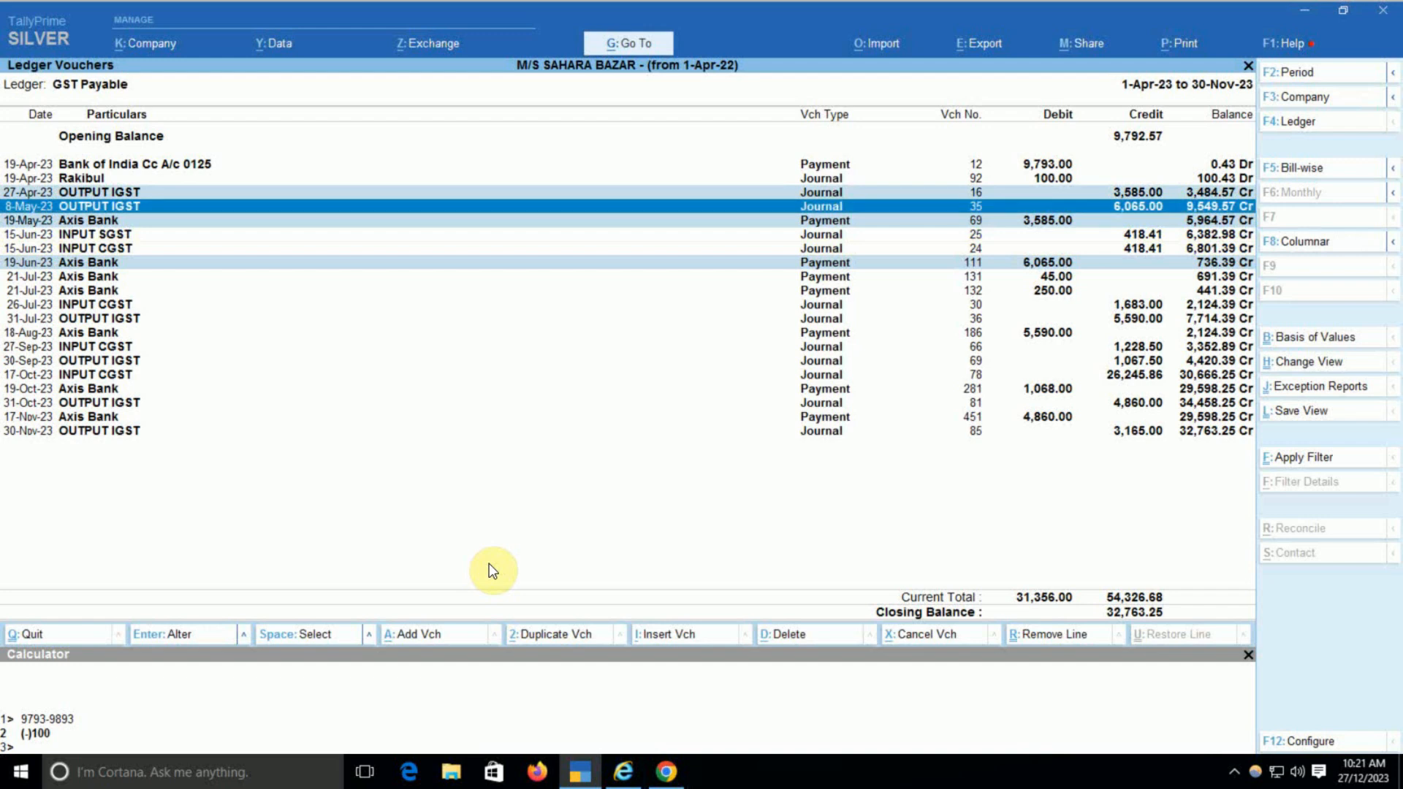
{"action": "key", "text": "Down"}
{"action": "key", "text": "Down"}
{"action": "key", "text": "Down"}
{"action": "key", "text": "Down"}
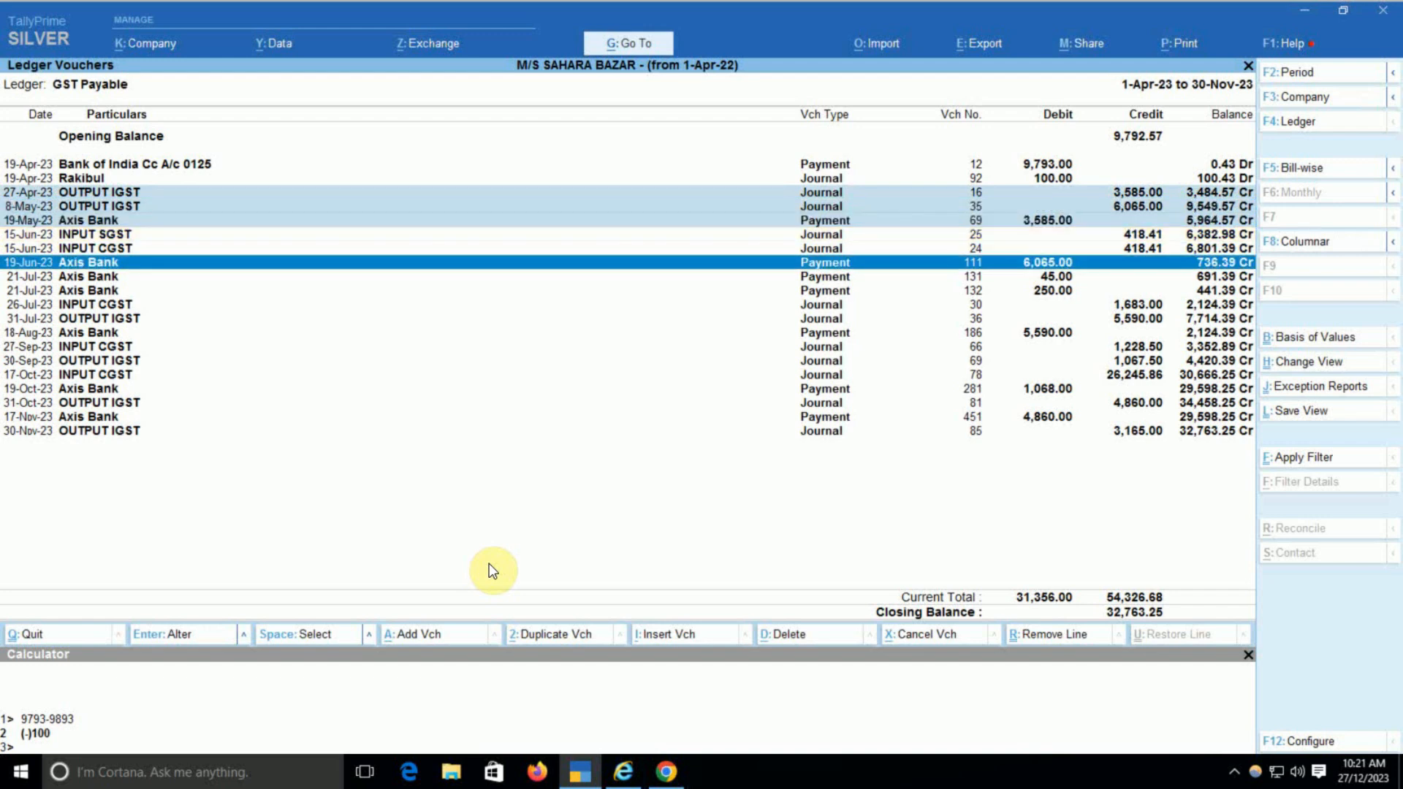
{"action": "key", "text": "Up"}
{"action": "key", "text": "Up"}
{"action": "key", "text": "Up"}
{"action": "key", "text": "Up"}
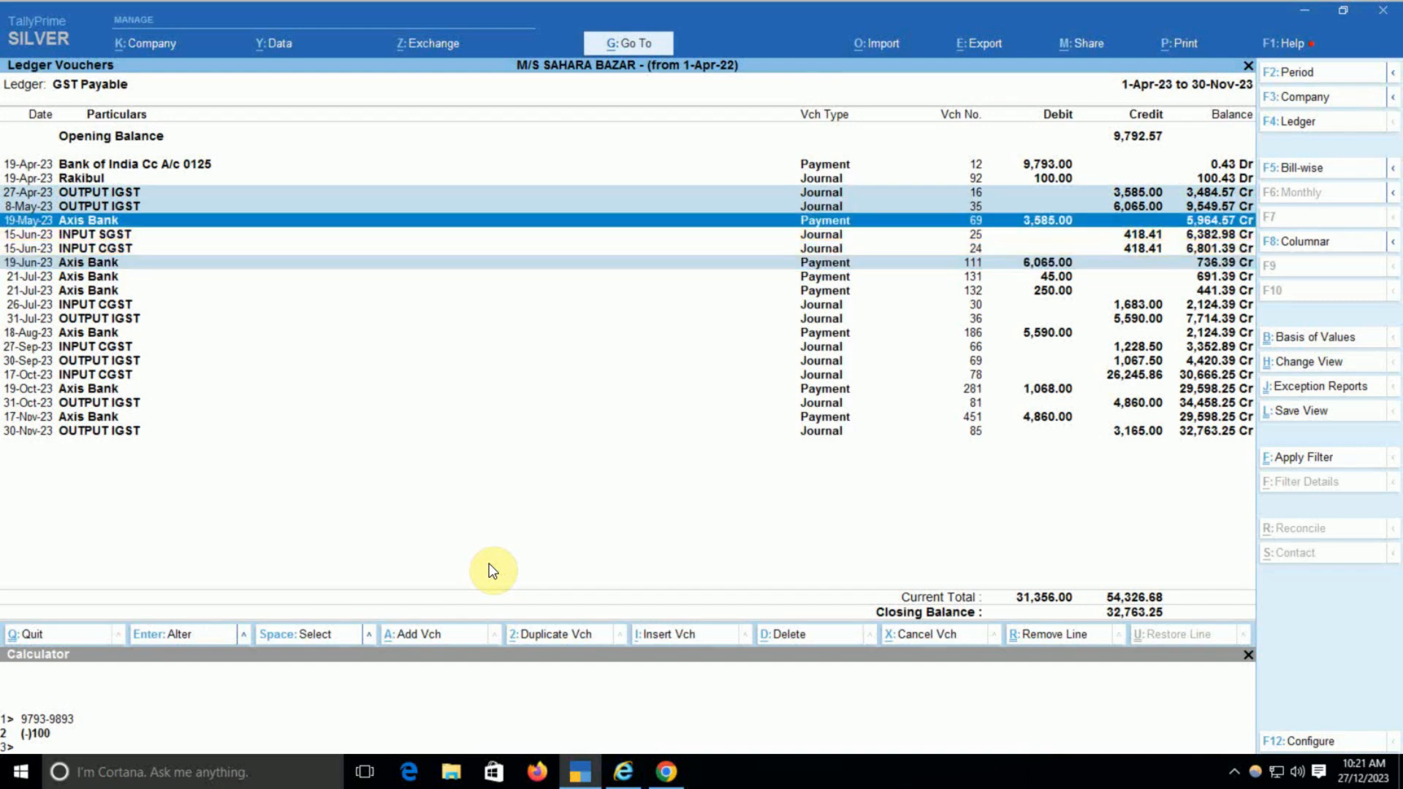
Step: Open page 4 of the cash ledger in Chrome and compare the May-23 debit's total balance with TallyPrime's 19-Jun-23 running balance
{"action": "key", "text": "alt+Tab"}
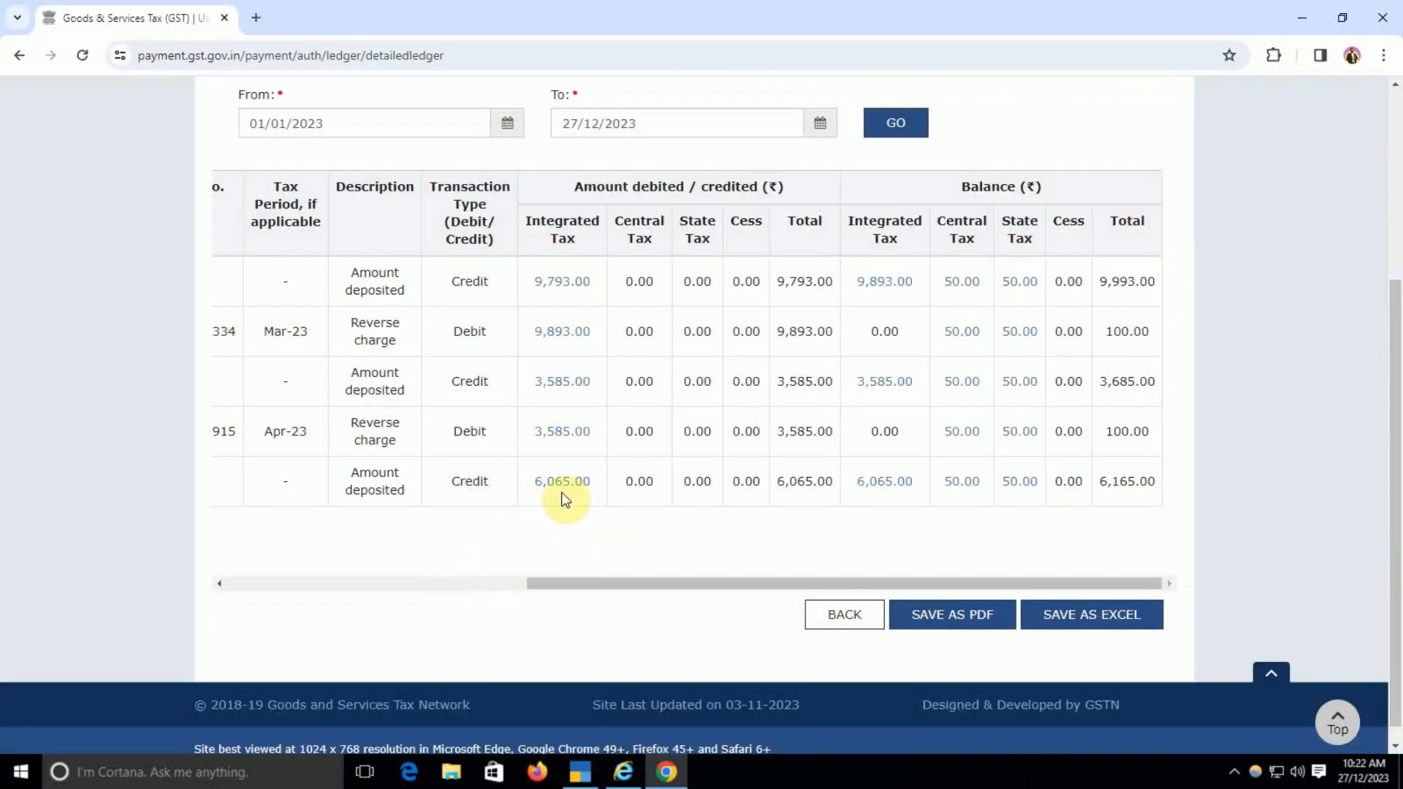
{"action": "left_click_drag", "start_coordinate": [676, 582], "coordinate": [358, 585]}
{"action": "left_click", "coordinate": [373, 539]}
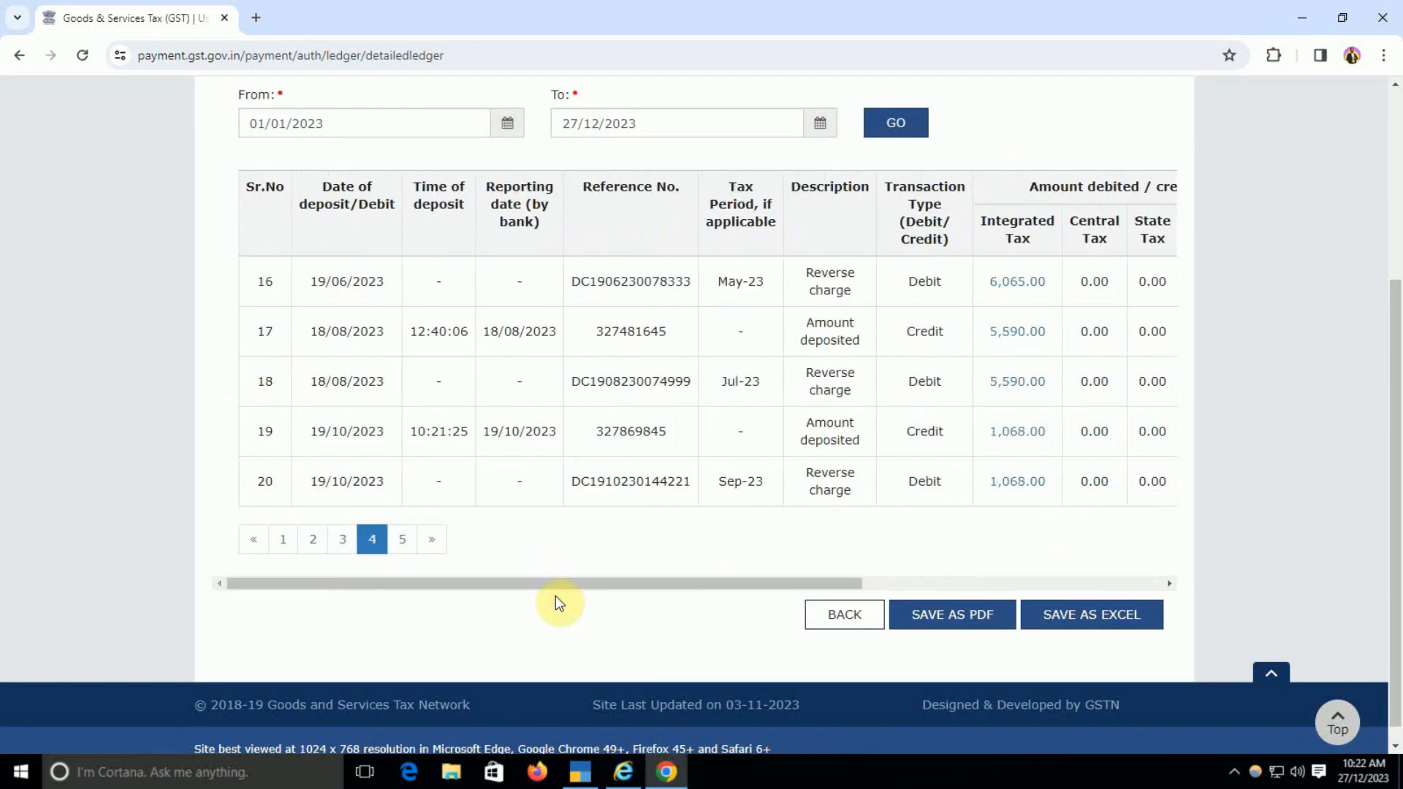
{"action": "left_click_drag", "start_coordinate": [551, 584], "coordinate": [846, 583]}
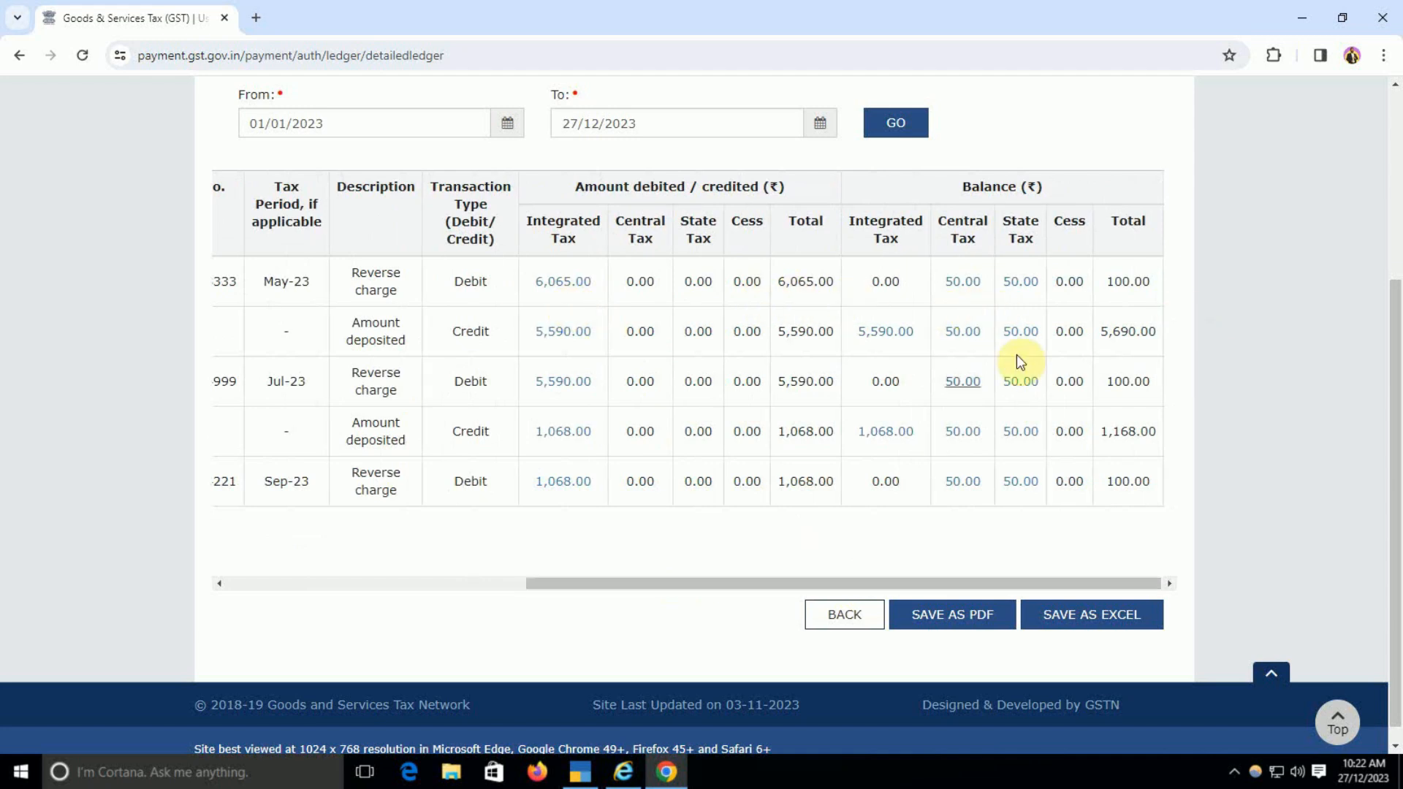
{"action": "key", "text": "alt+Tab"}
{"action": "key", "text": "Down"}
{"action": "key", "text": "Down"}
{"action": "key", "text": "Down"}
{"action": "key", "text": "Down"}
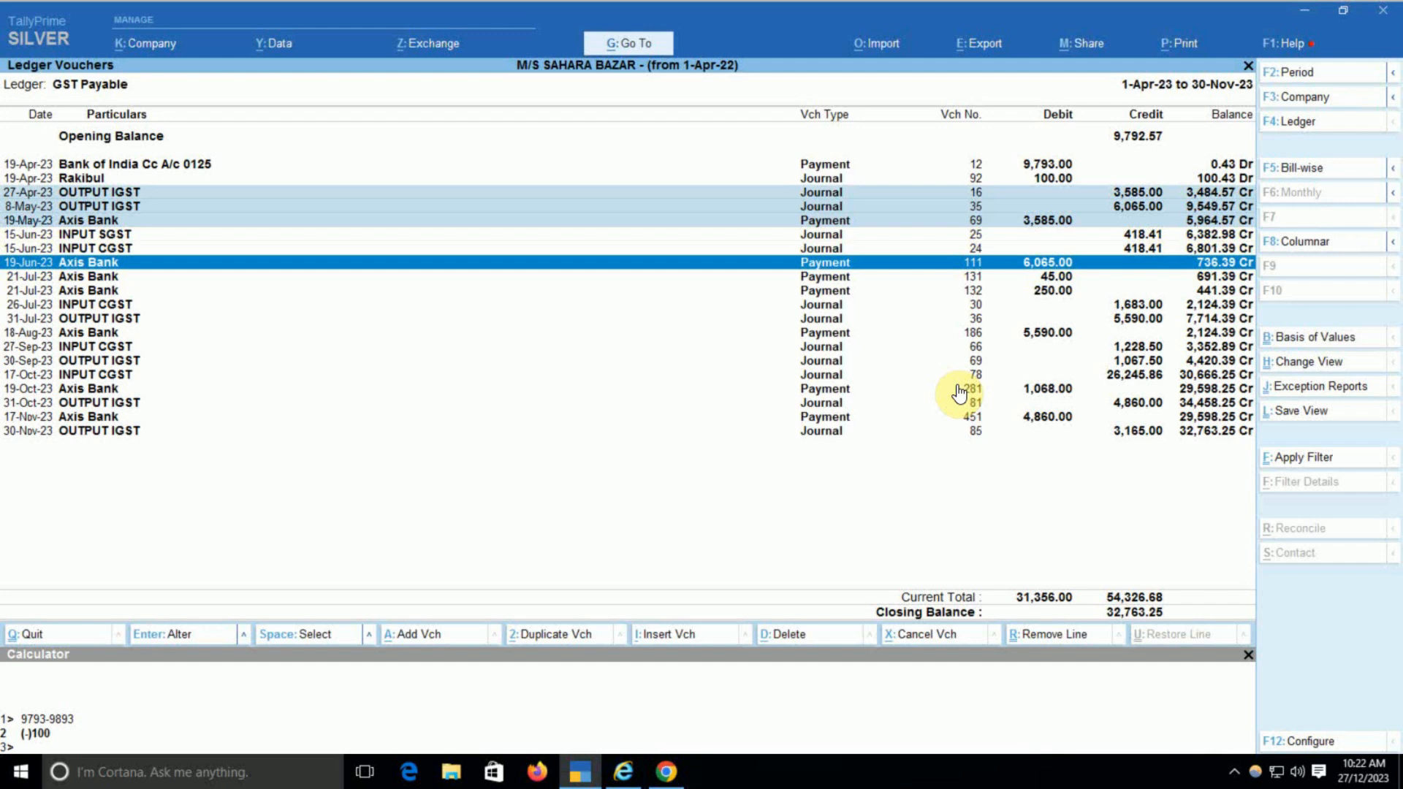
Step: Change the credit ledger of the 15-Jun-23 INPUT SGST journal from GST Payable to Exces Input Claimed and save the voucher
{"action": "key", "text": "Up"}
{"action": "key", "text": "Up"}
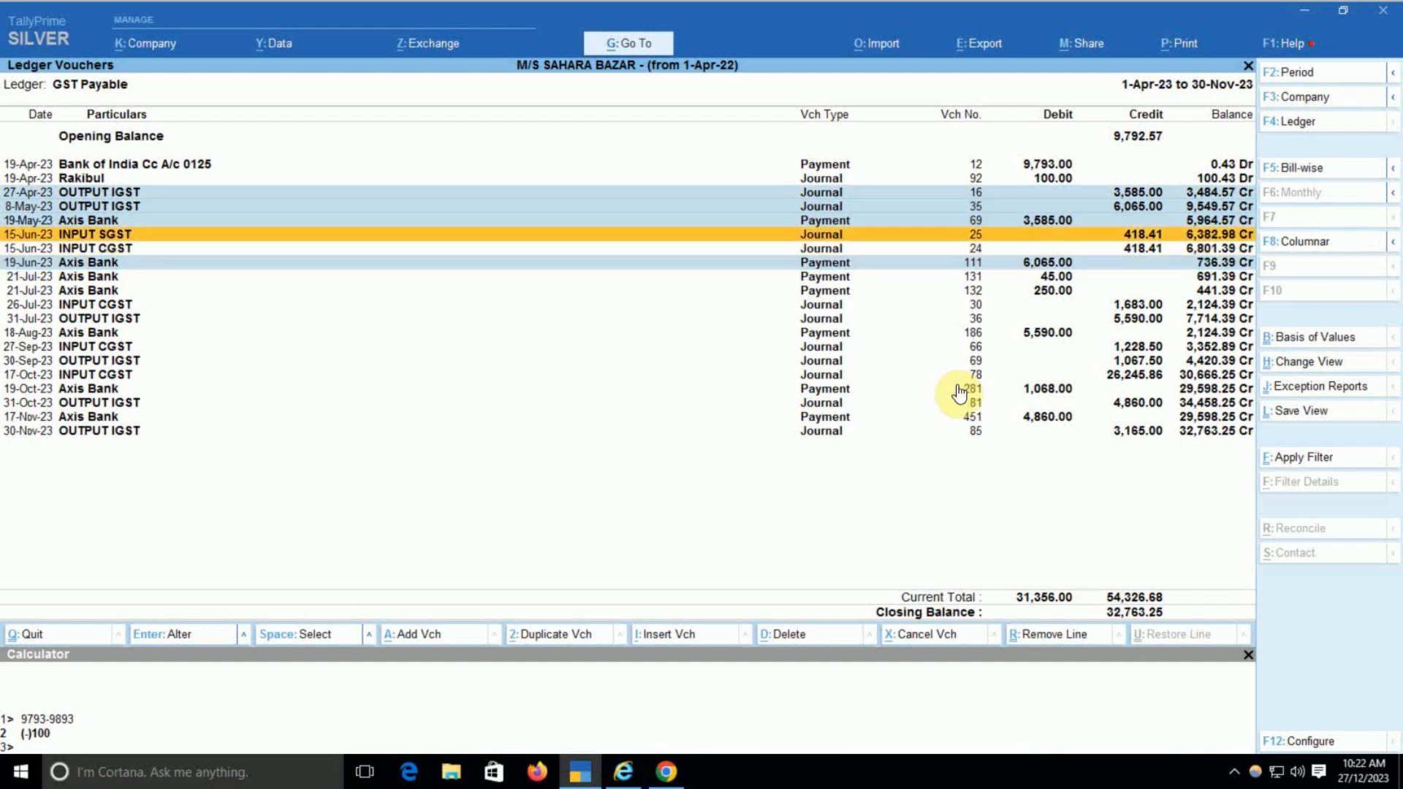
{"action": "key", "text": "Down"}
{"action": "key", "text": "Up"}
{"action": "key", "text": "Down"}
{"action": "key", "text": "Up"}
{"action": "key", "text": "Return"}
{"action": "type", "text": "Exce"}
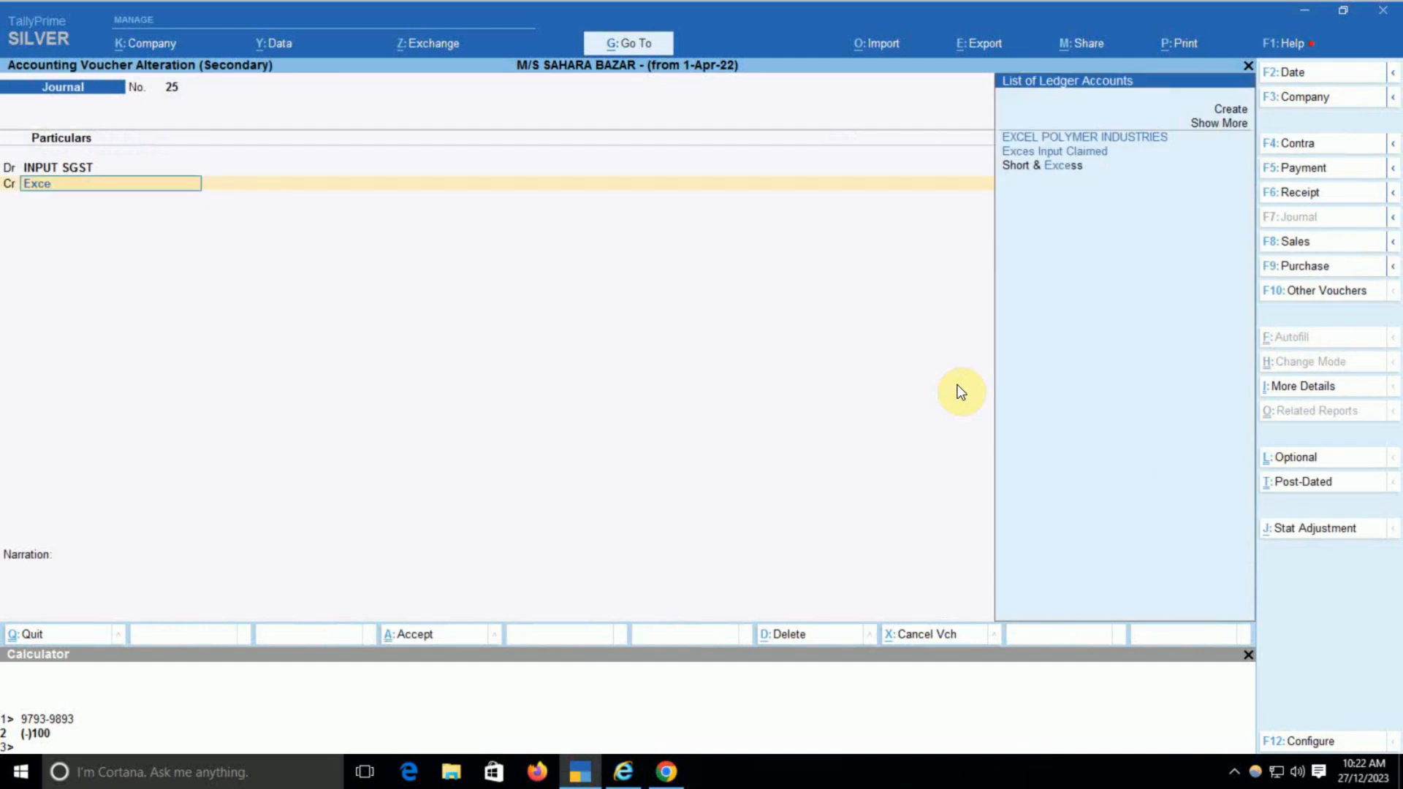
{"action": "key", "text": "Return"}
{"action": "key", "text": "Return"}
{"action": "key", "text": "Return"}
{"action": "key", "text": "Return"}
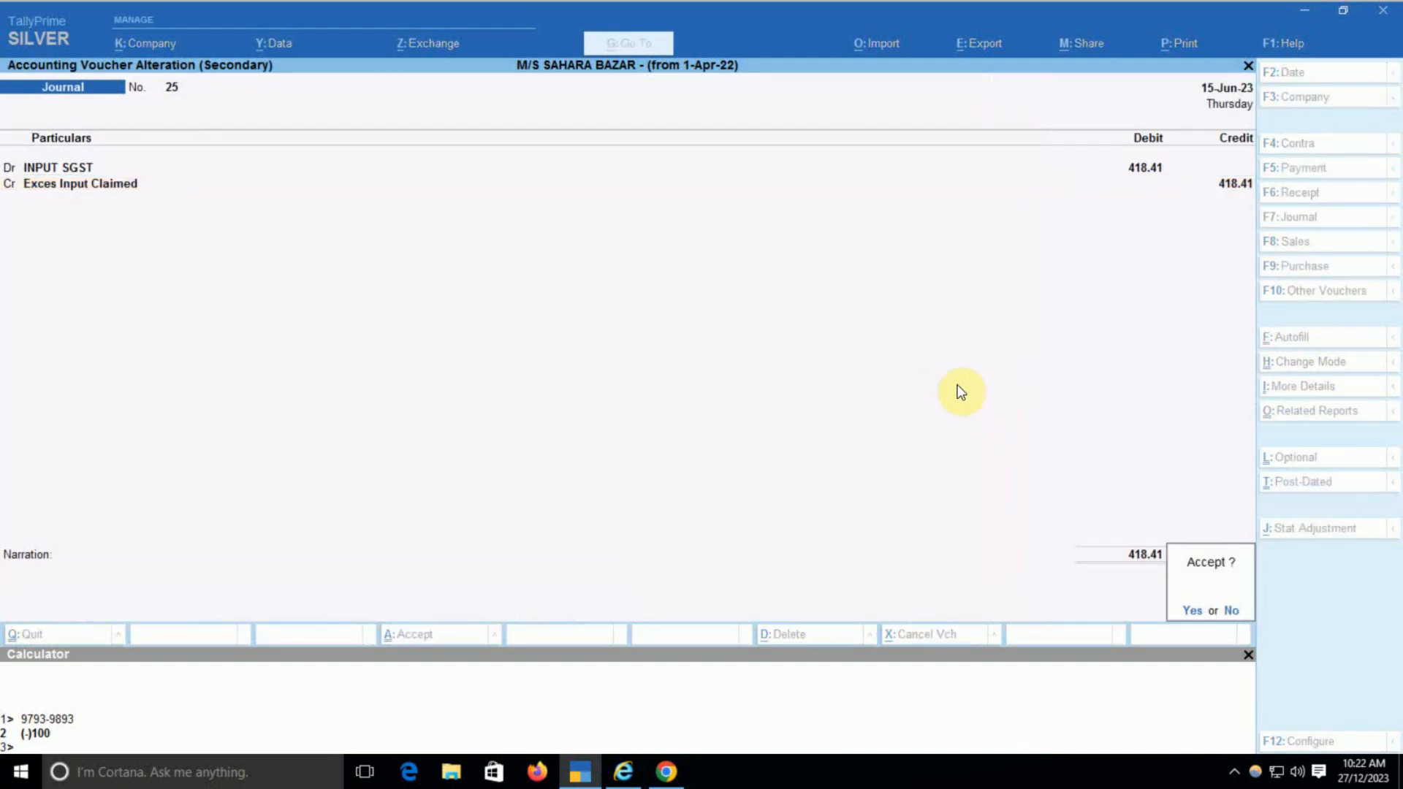
{"action": "key", "text": "y"}
Step: Change the credit ledger of the 15-Jun-23 INPUT CGST journal from GST Payable to Exces Input Claimed and save the voucher
{"action": "key", "text": "Return"}
{"action": "key", "text": "Return"}
{"action": "key", "text": "Return"}
{"action": "key", "text": "Return"}
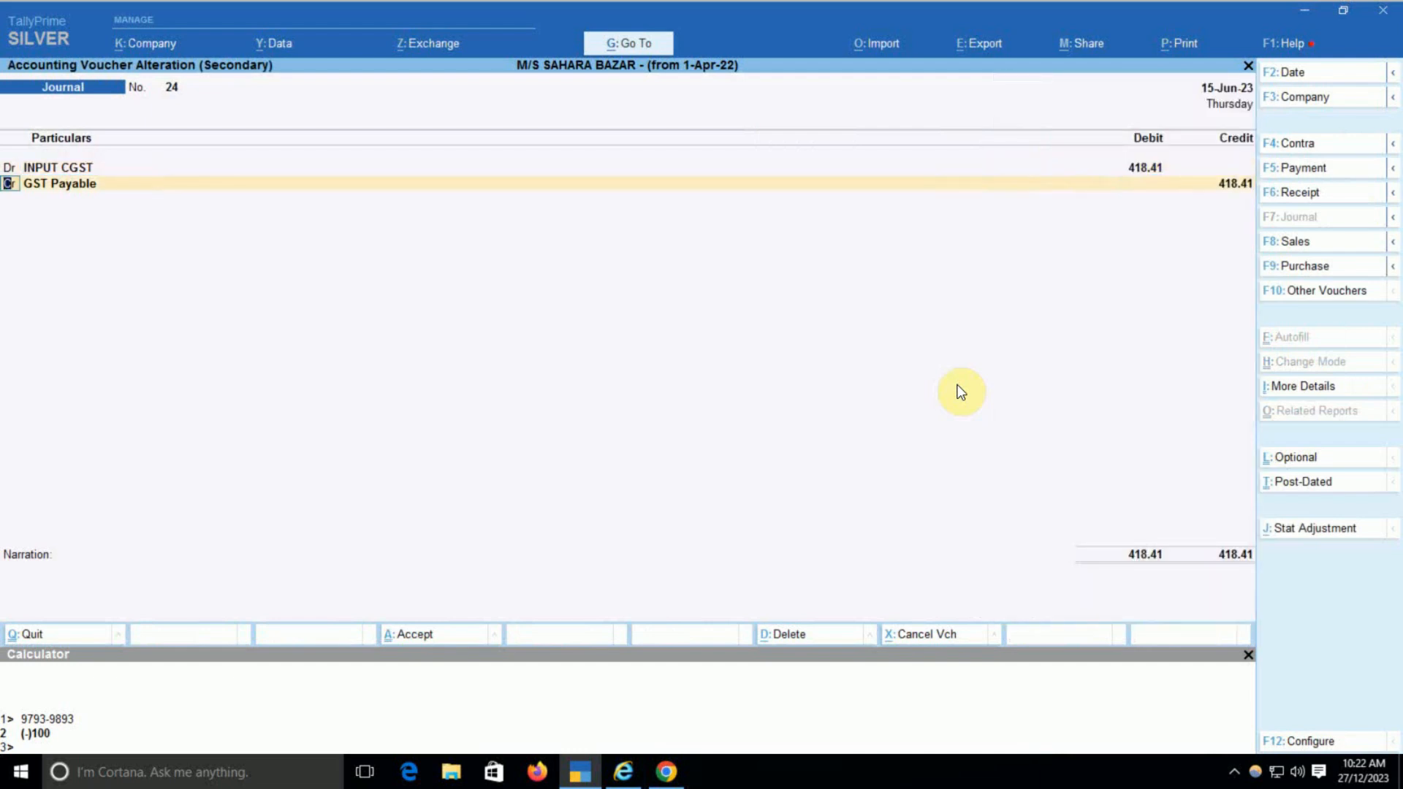
{"action": "key", "text": "Return"}
{"action": "type", "text": "Ex"}
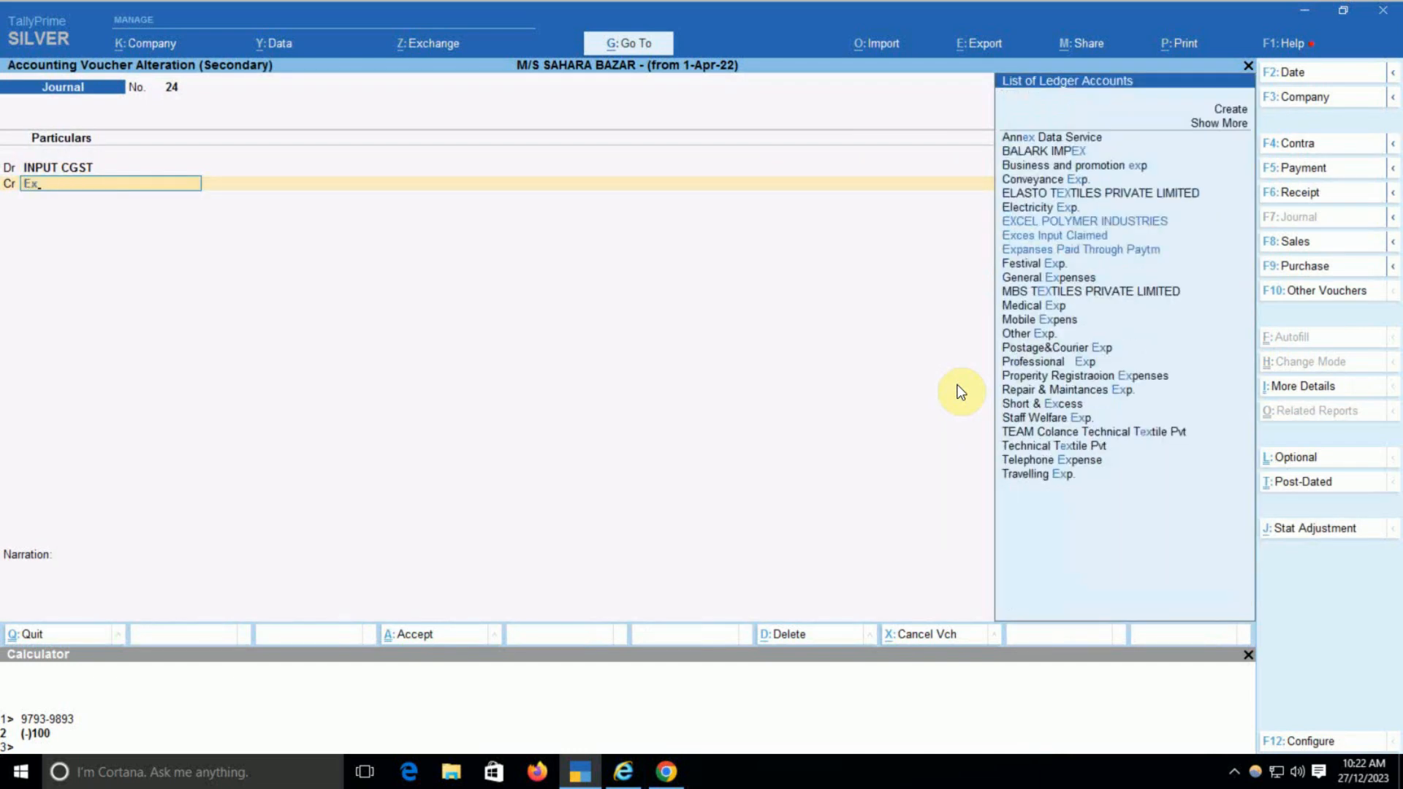
{"action": "key", "text": "Down"}
{"action": "key", "text": "Down"}
{"action": "key", "text": "Return"}
{"action": "key", "text": "Return"}
{"action": "key", "text": "Return"}
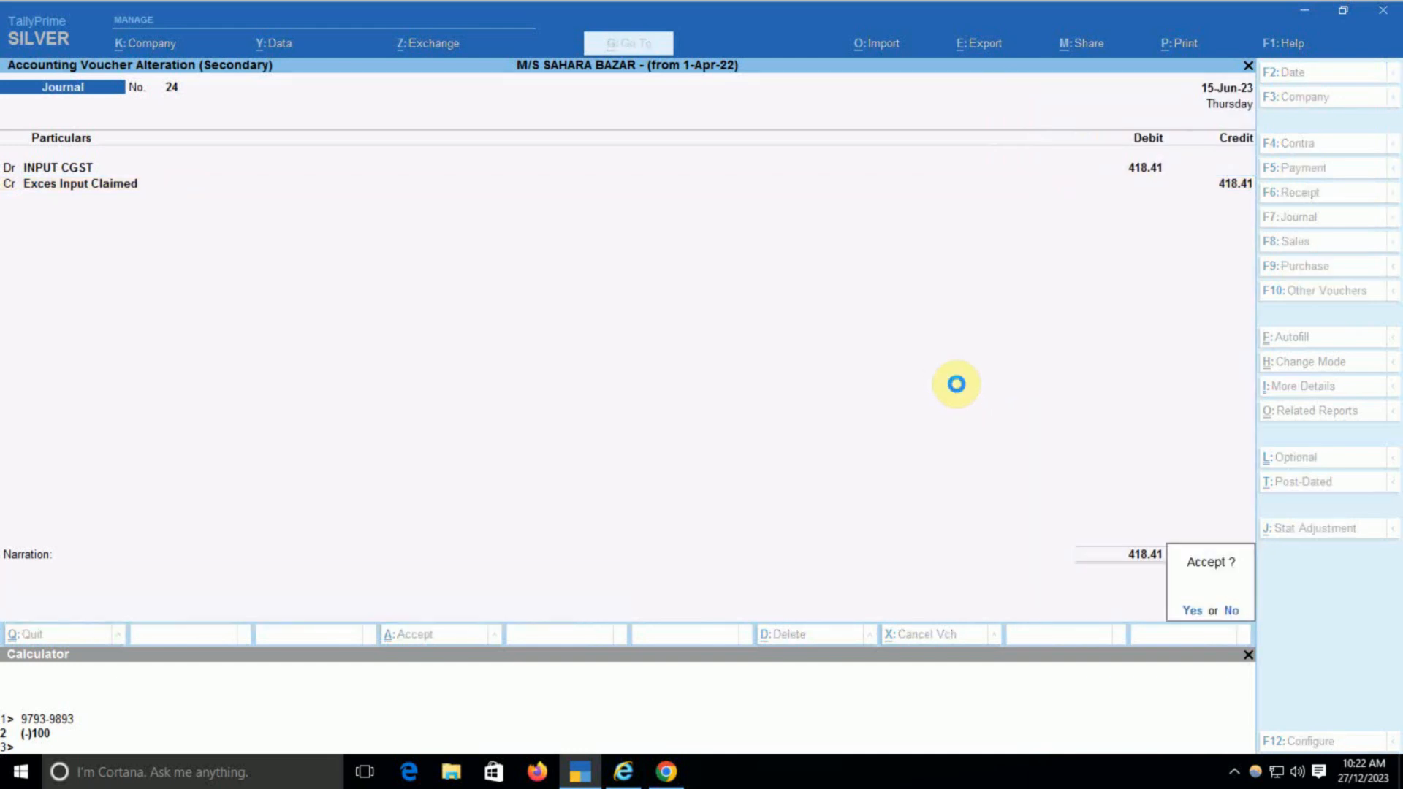
{"action": "key", "text": "Return"}
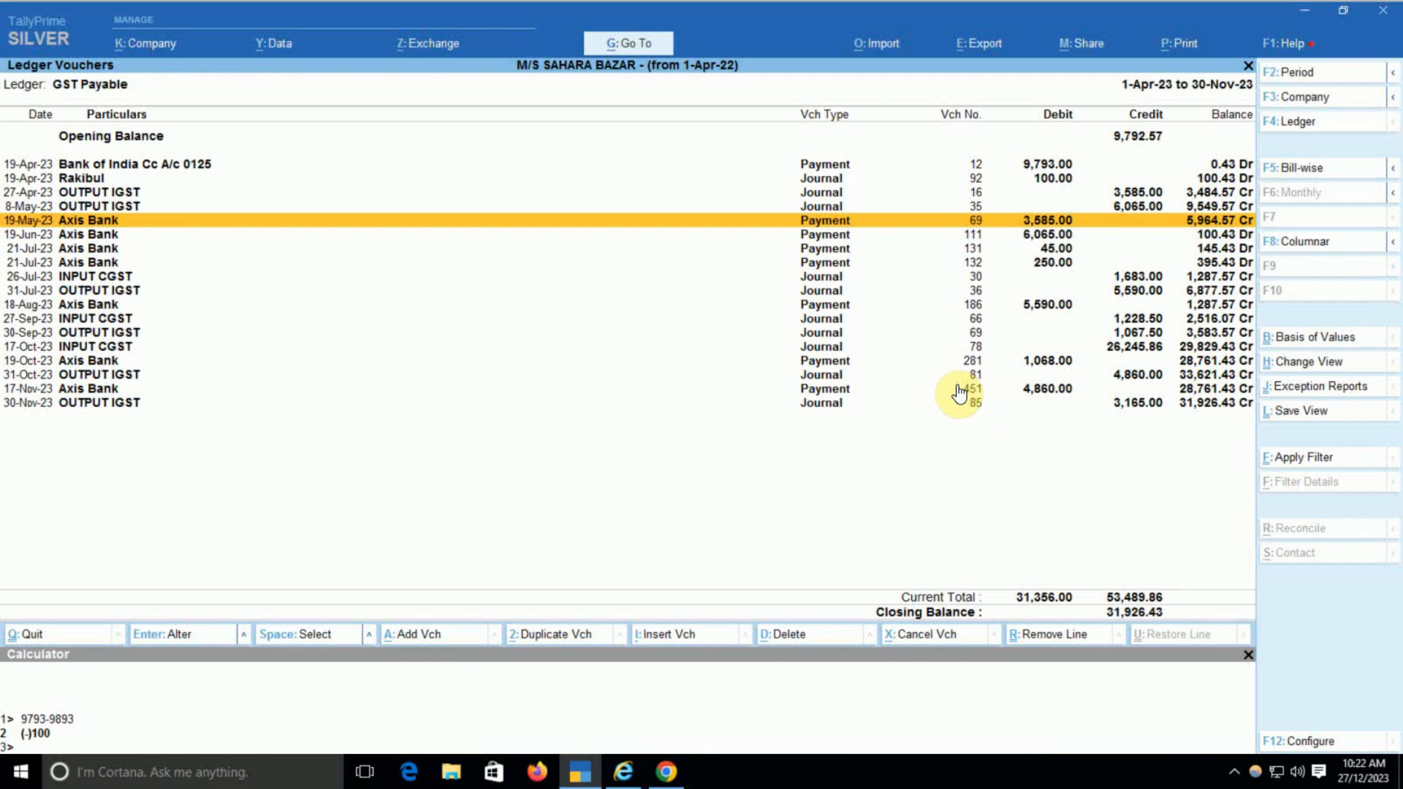
Step: Mark the 19-Jun-23 Axis Bank payment and compare its running balance with the May-23 debit's total balance in Chrome's cash ledger
{"action": "key", "text": "Up"}
{"action": "key", "text": "Down"}
{"action": "key", "text": "Down"}
{"action": "key", "text": "Down"}
{"action": "key", "text": "Up"}
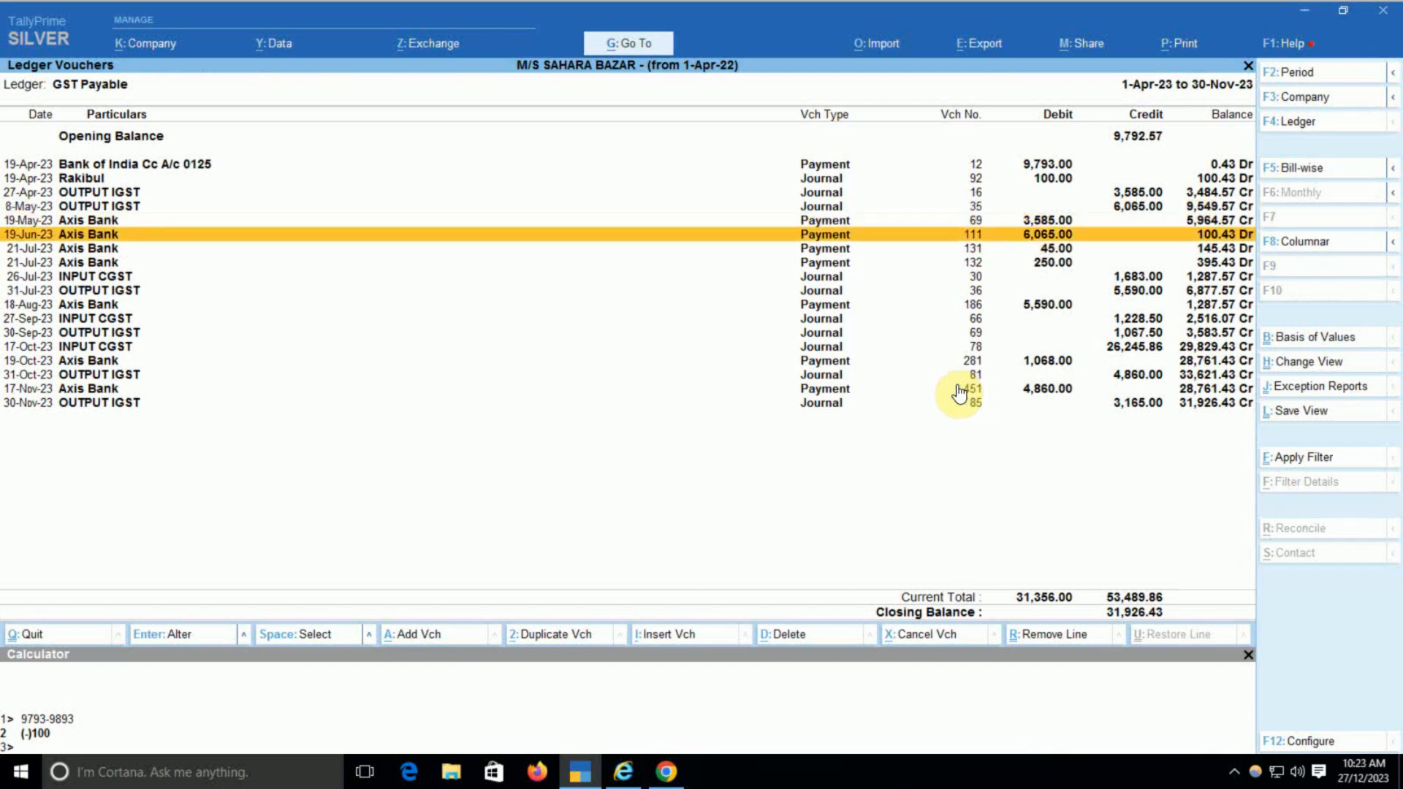
{"action": "key", "text": "space"}
{"action": "key", "text": "alt+Tab"}
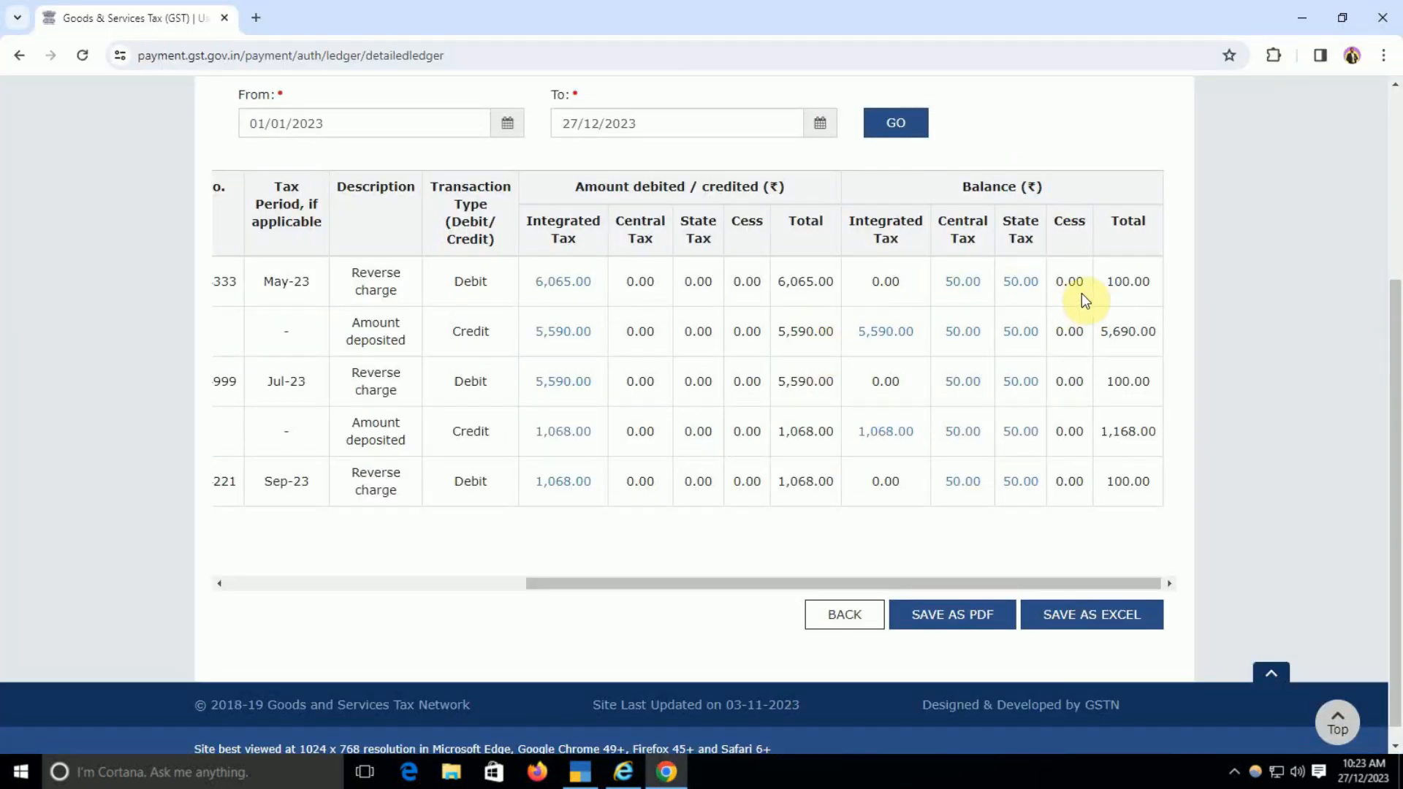
{"action": "left_click_drag", "start_coordinate": [1165, 287], "coordinate": [1112, 285]}
{"action": "left_click", "coordinate": [836, 320]}
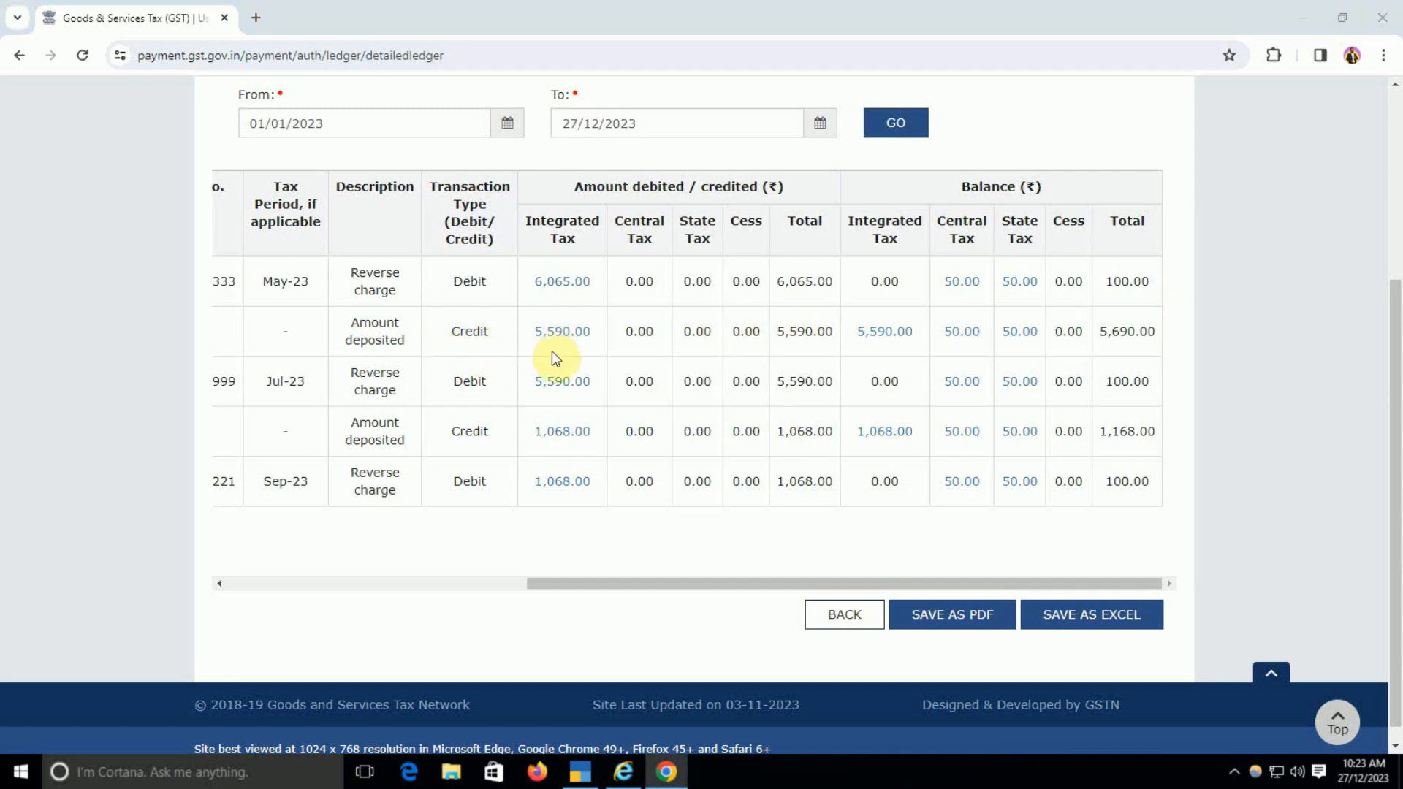
Step: Mark the 31-Jul-23 OUTPUT IGST journal and the 18-Aug-23 Axis Bank payment in TallyPrime's GST Payable ledger
{"action": "key", "text": "alt+Tab"}
{"action": "key", "text": "Down"}
{"action": "key", "text": "Down"}
{"action": "key", "text": "Down"}
{"action": "key", "text": "Down"}
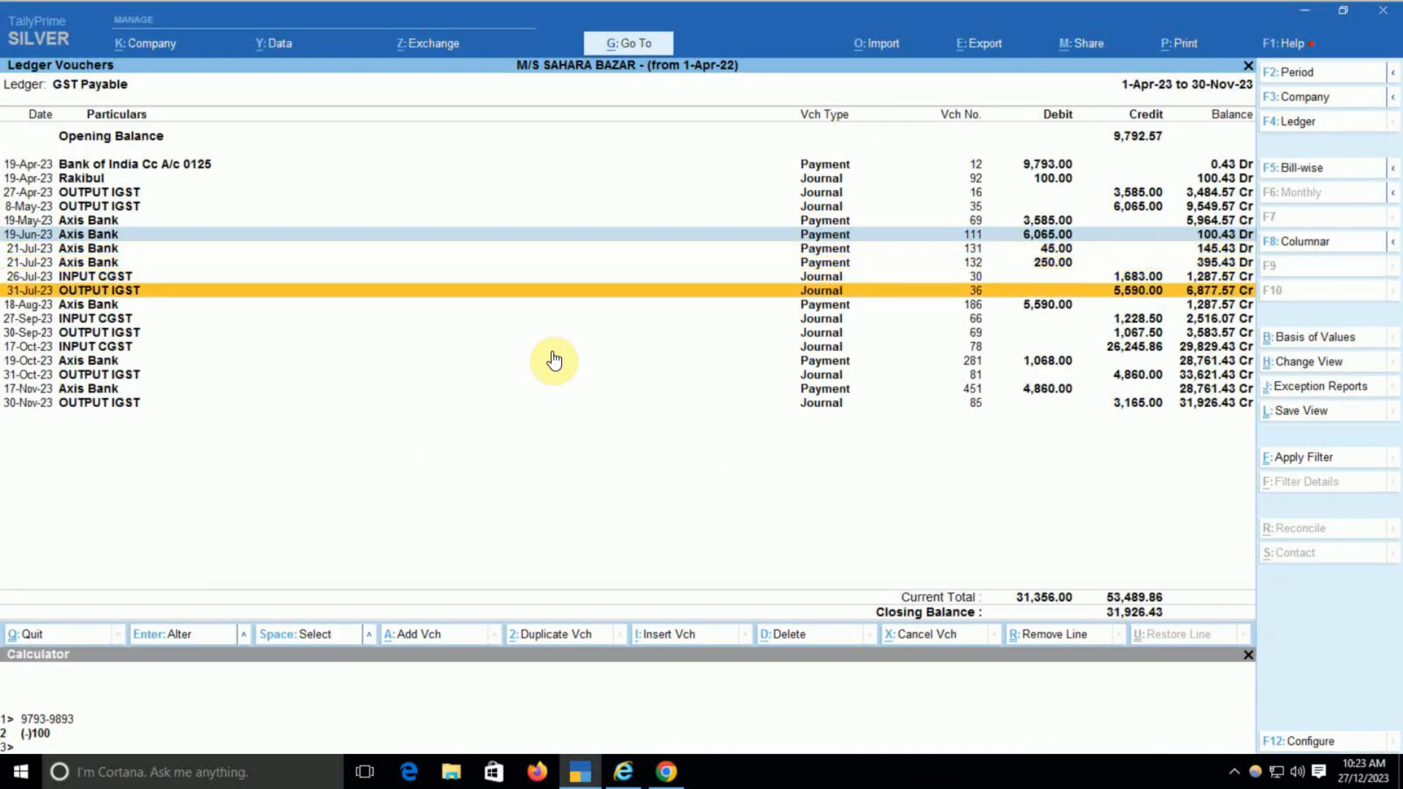
{"action": "key", "text": "space"}
{"action": "key", "text": "Down"}
{"action": "key", "text": "space"}
{"action": "key", "text": "Up"}
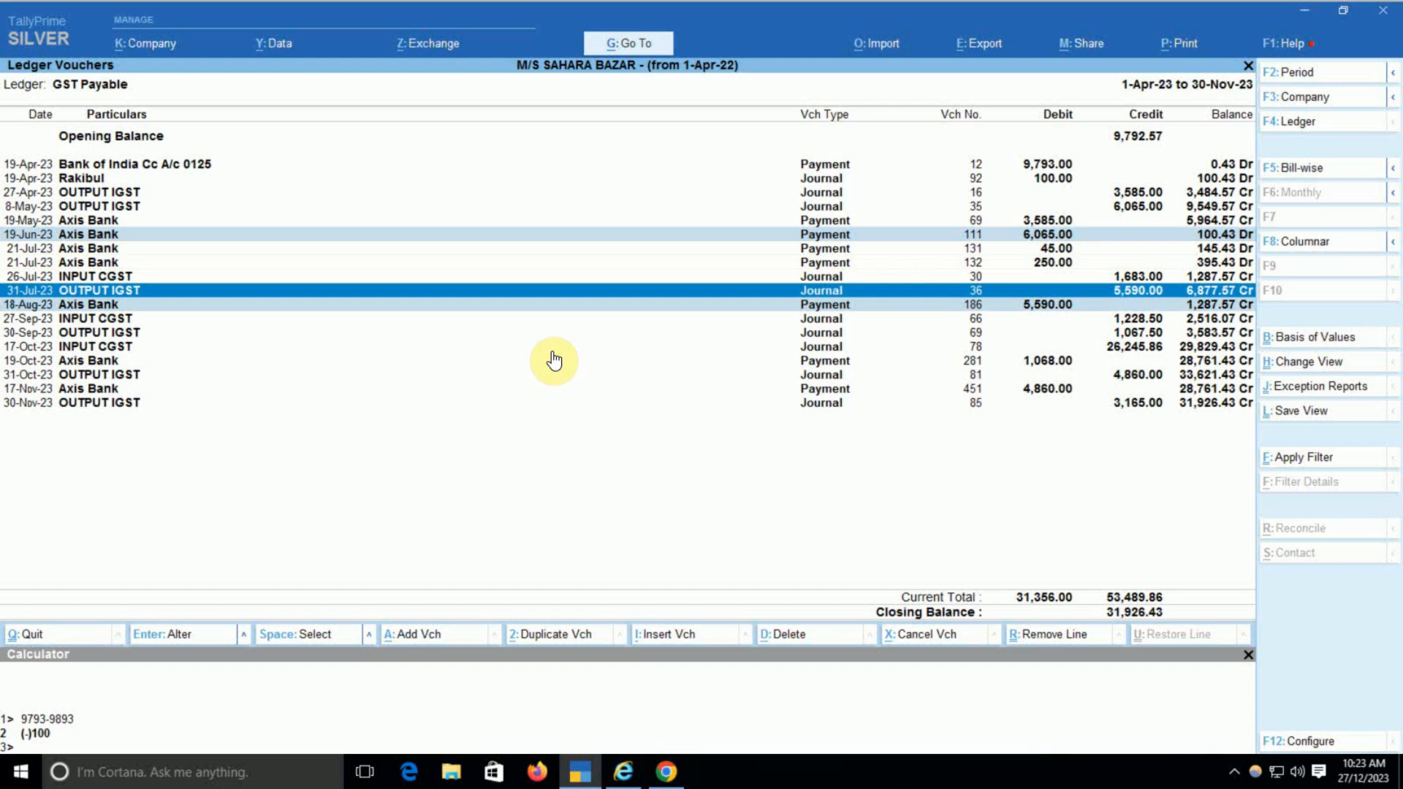
Step: Review the ledger lines of the 31-Jul-23 OUTPUT IGST journal and compare its running balance with the 18-Aug-23 payment's
{"action": "key", "text": "Return"}
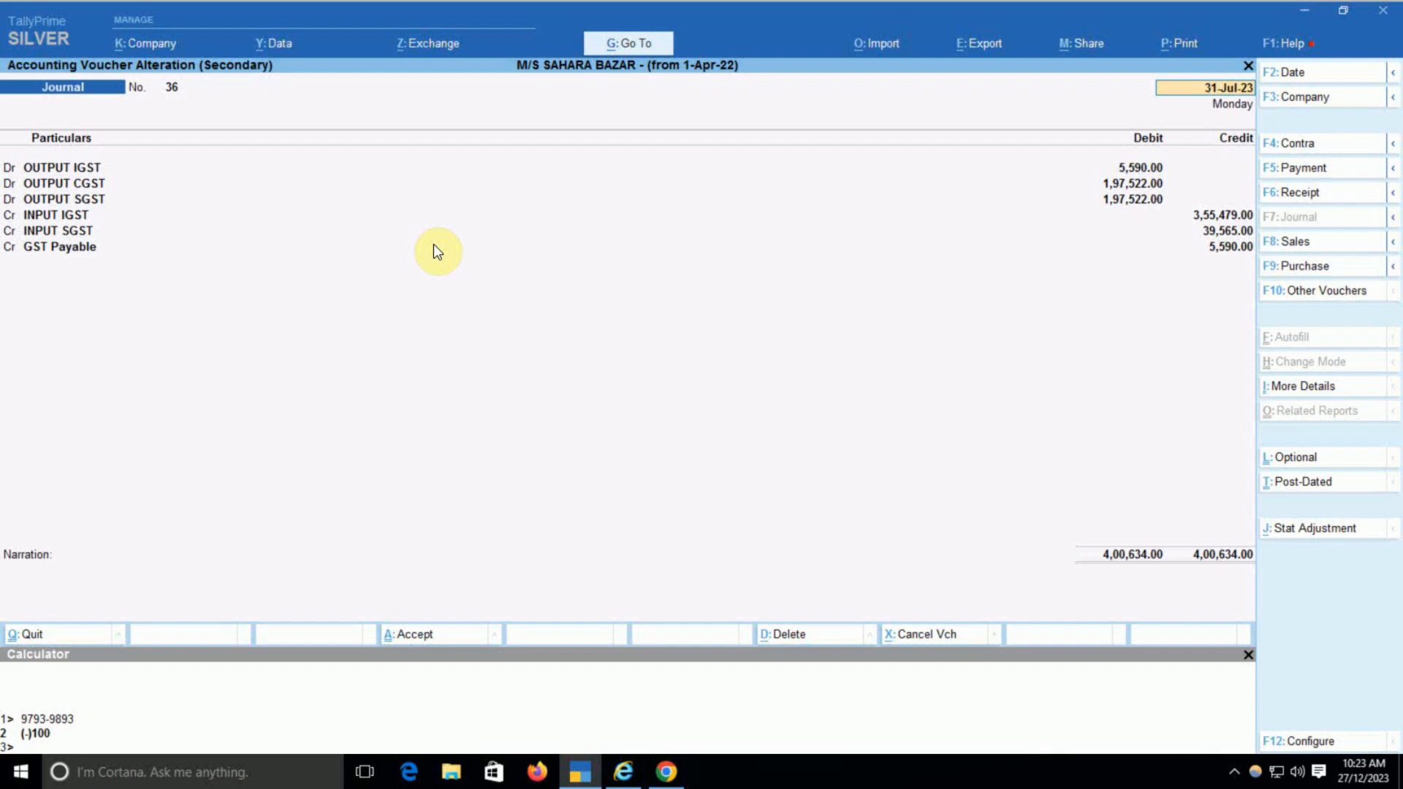
{"action": "key", "text": "Escape"}
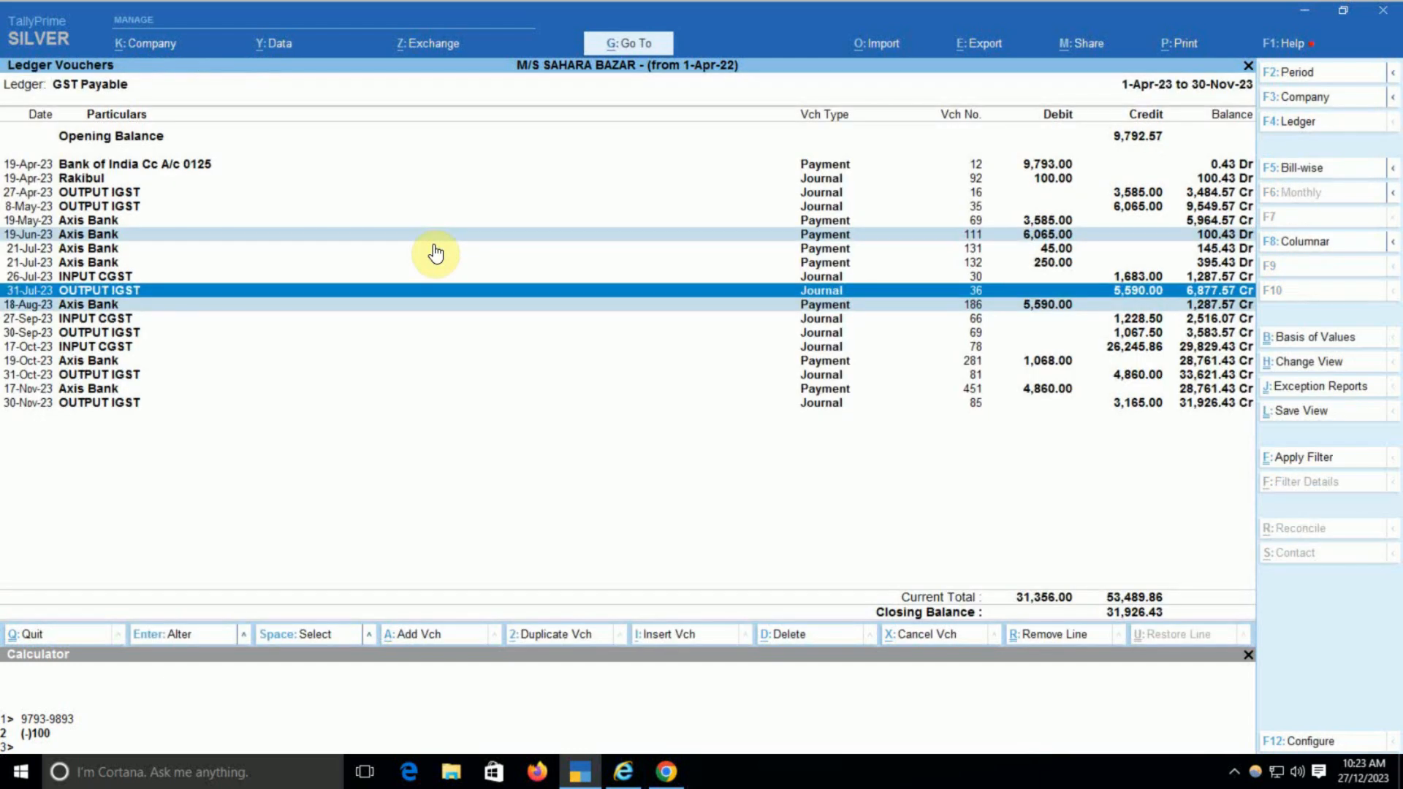
{"action": "key", "text": "Down"}
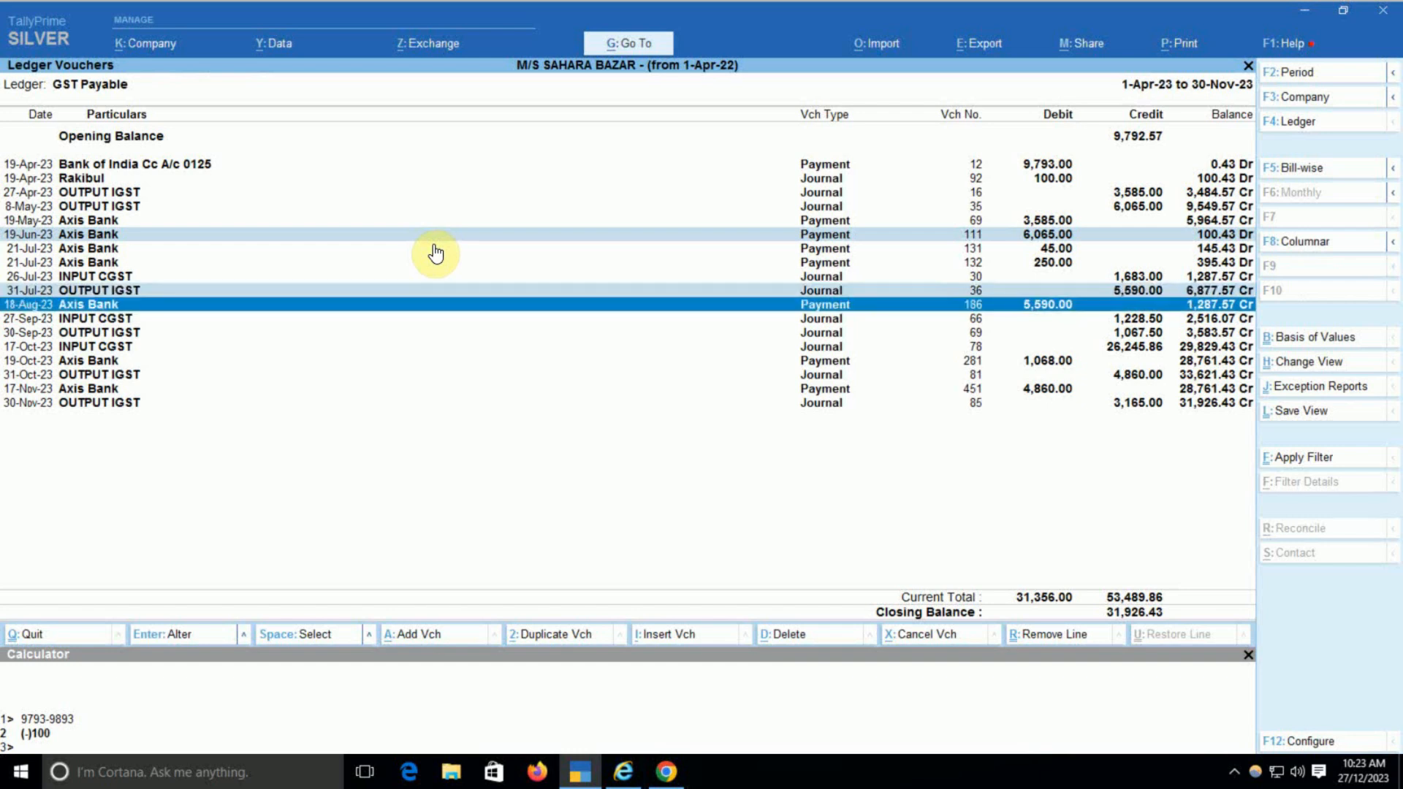
{"action": "key", "text": "Up"}
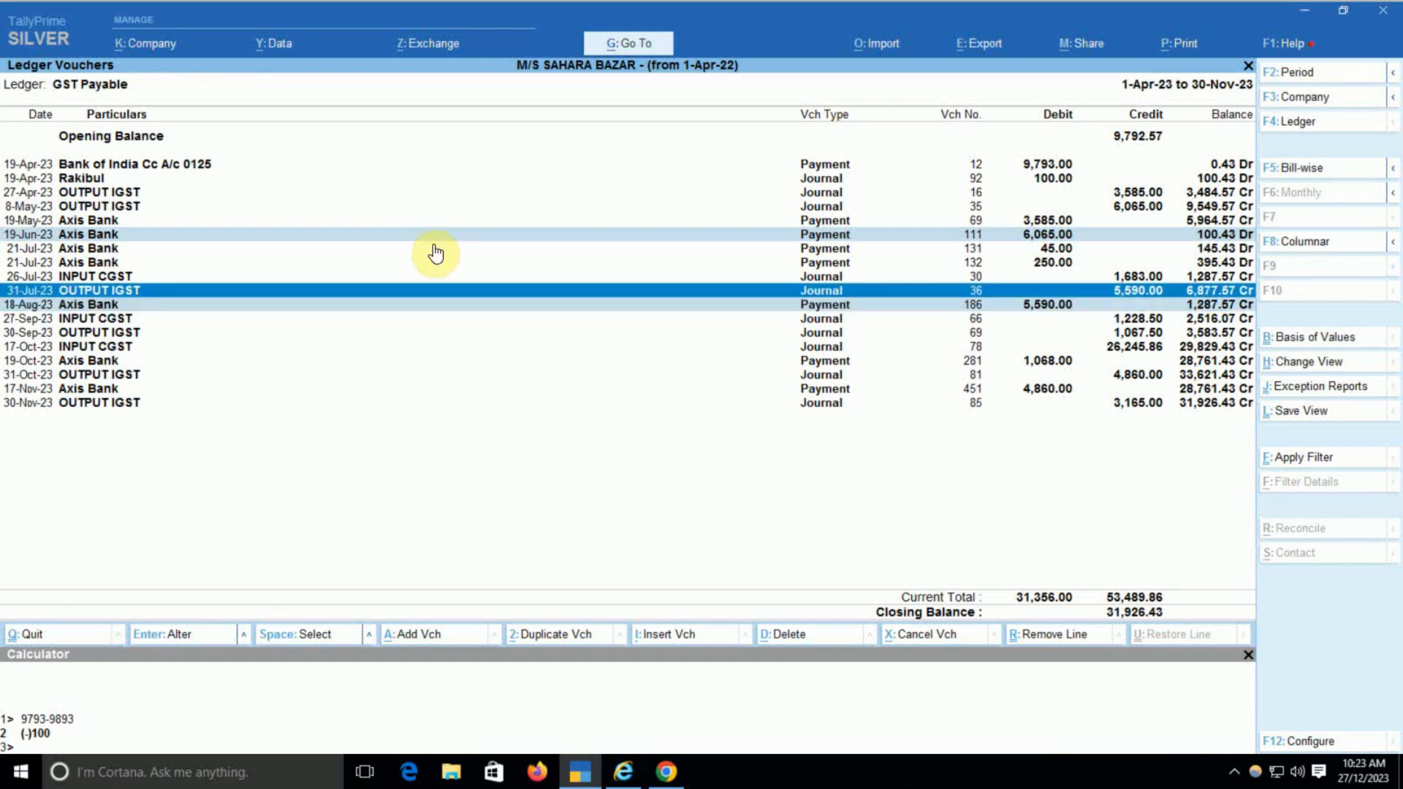
{"action": "key", "text": "Down"}
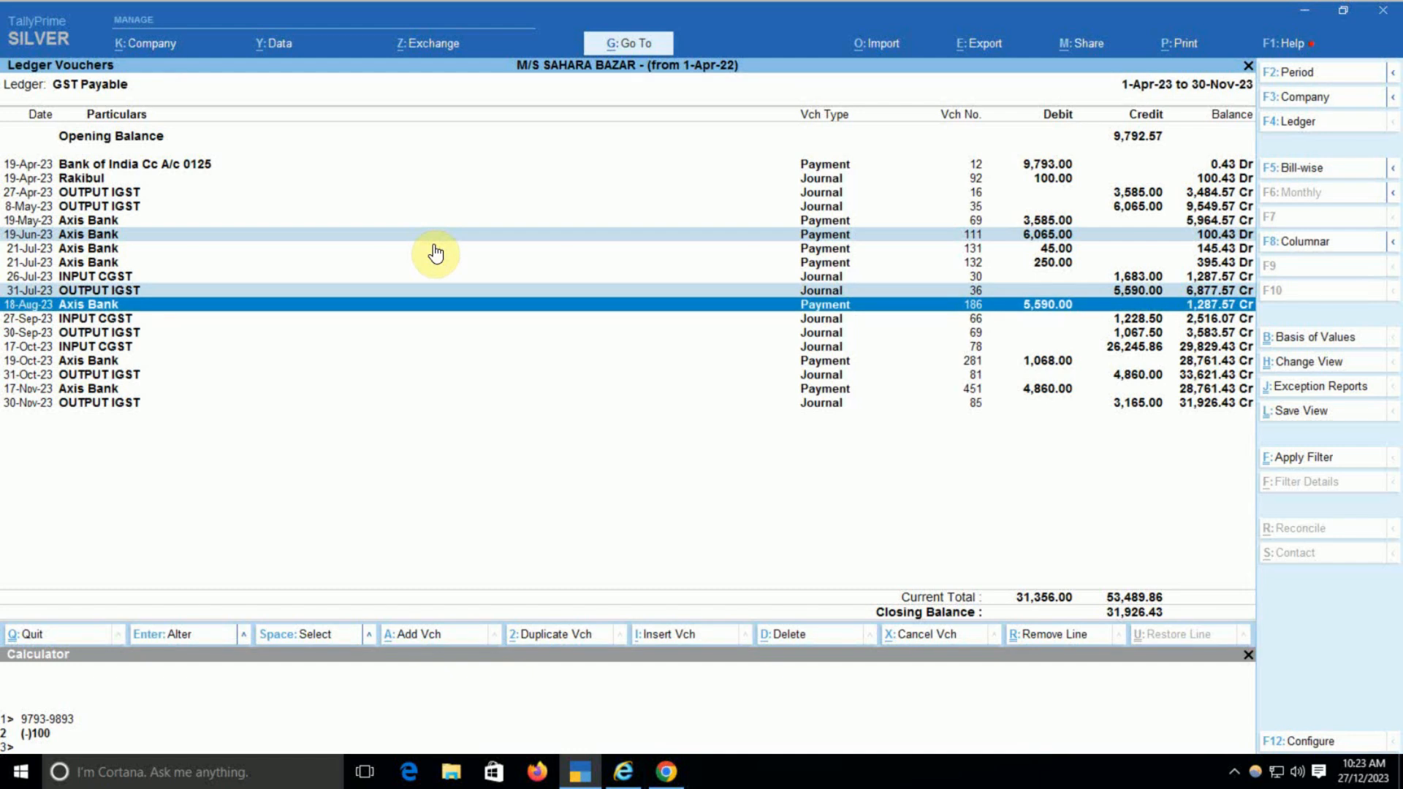
{"action": "key", "text": "shift+Up"}
{"action": "key", "text": "shift+Up"}
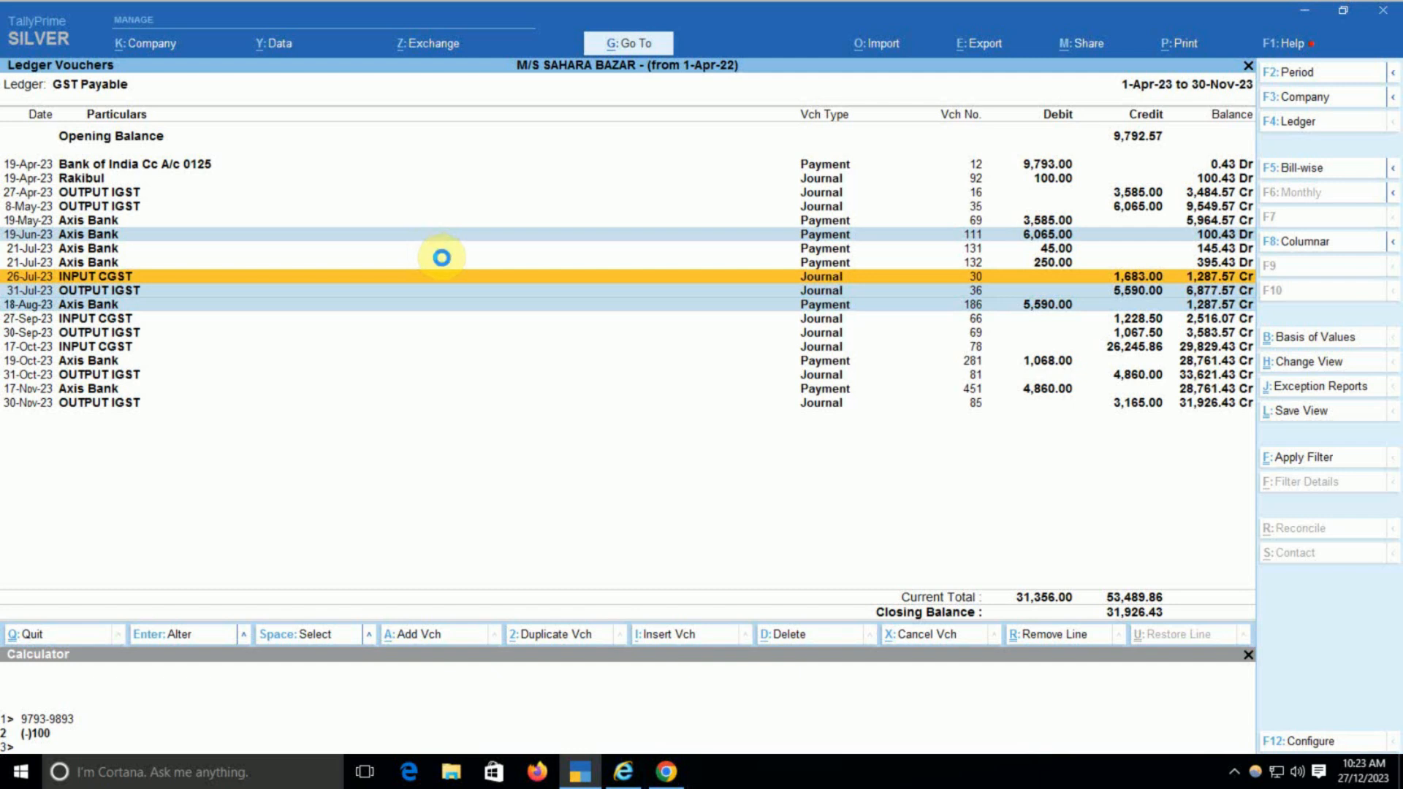
{"action": "key", "text": "Return"}
{"action": "key", "text": "Return"}
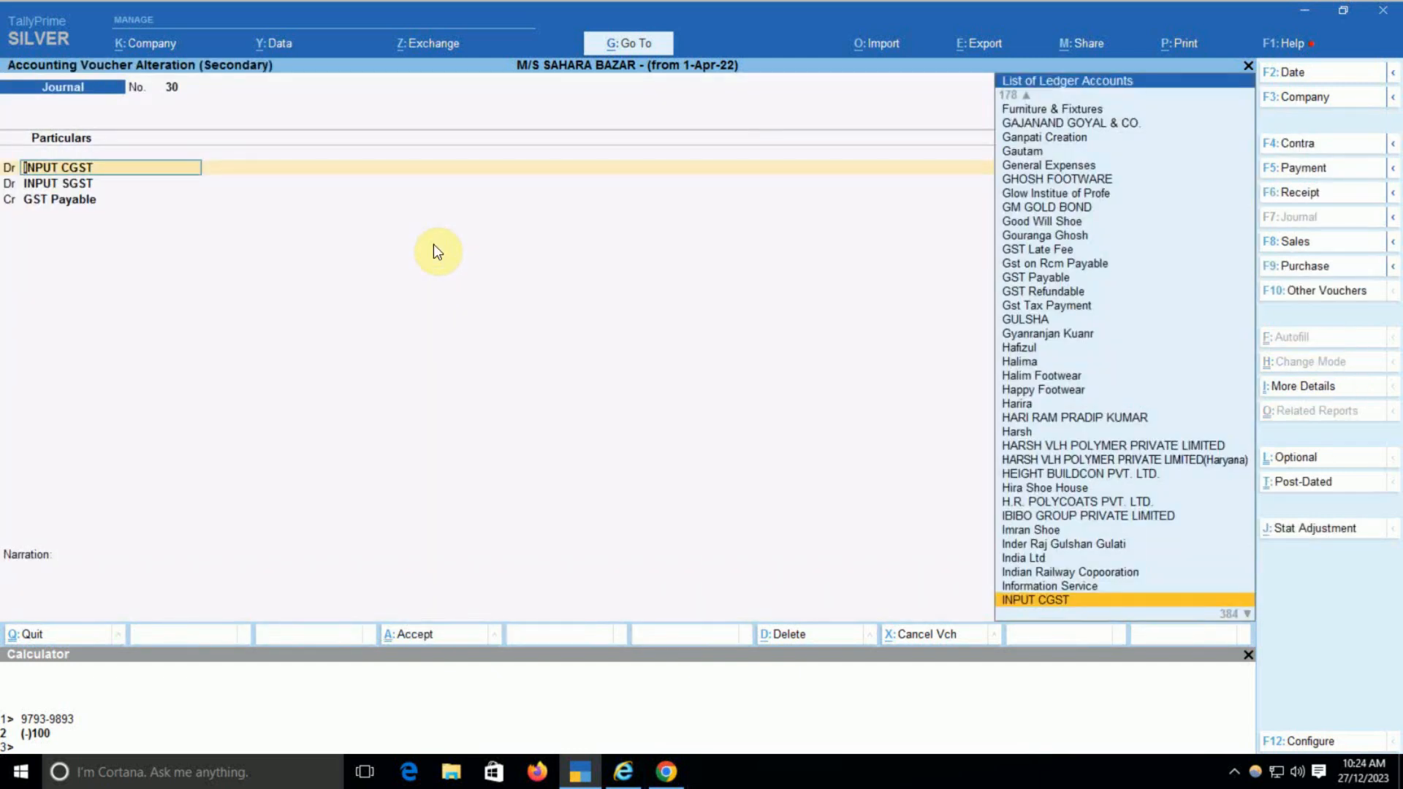
{"action": "type", "text": "Itc"}
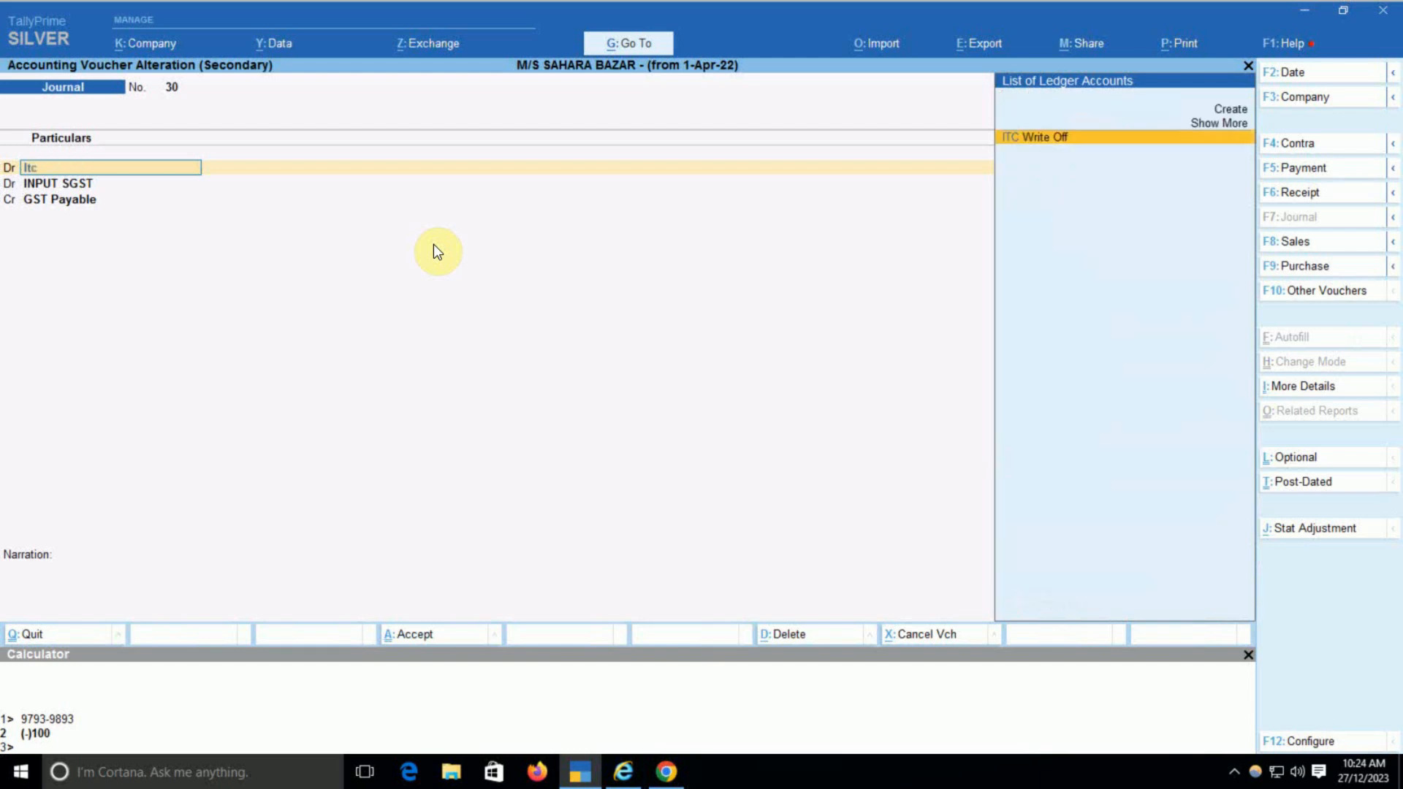
{"action": "key", "text": "BackSpace"}
{"action": "key", "text": "BackSpace"}
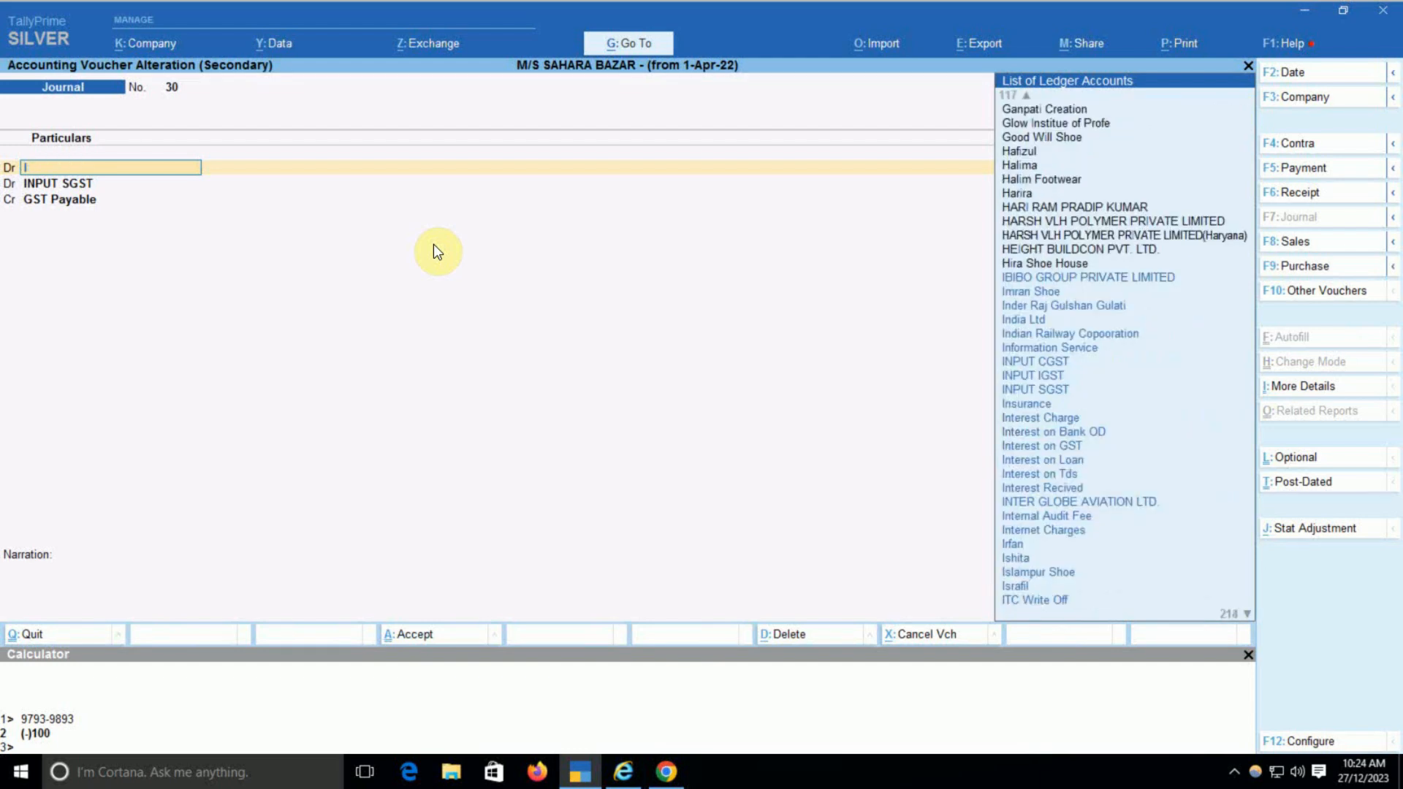
{"action": "key", "text": "BackSpace"}
{"action": "key", "text": "Escape"}
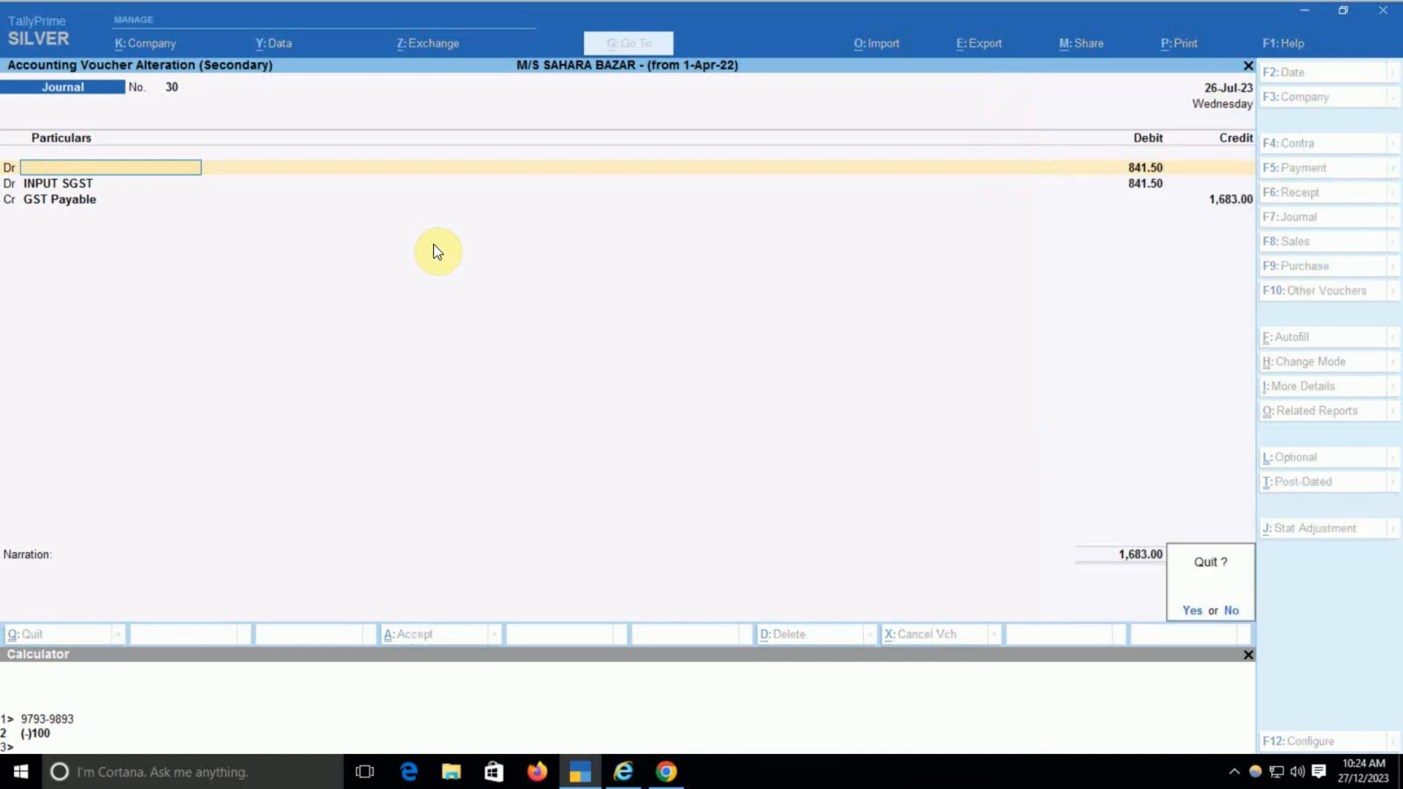
{"action": "key", "text": "y"}
Step: Change the credit ledger of the 26-Jul-23 INPUT CGST journal from GST Payable to Exces Input Claimed and save the voucher
{"action": "key", "text": "Return"}
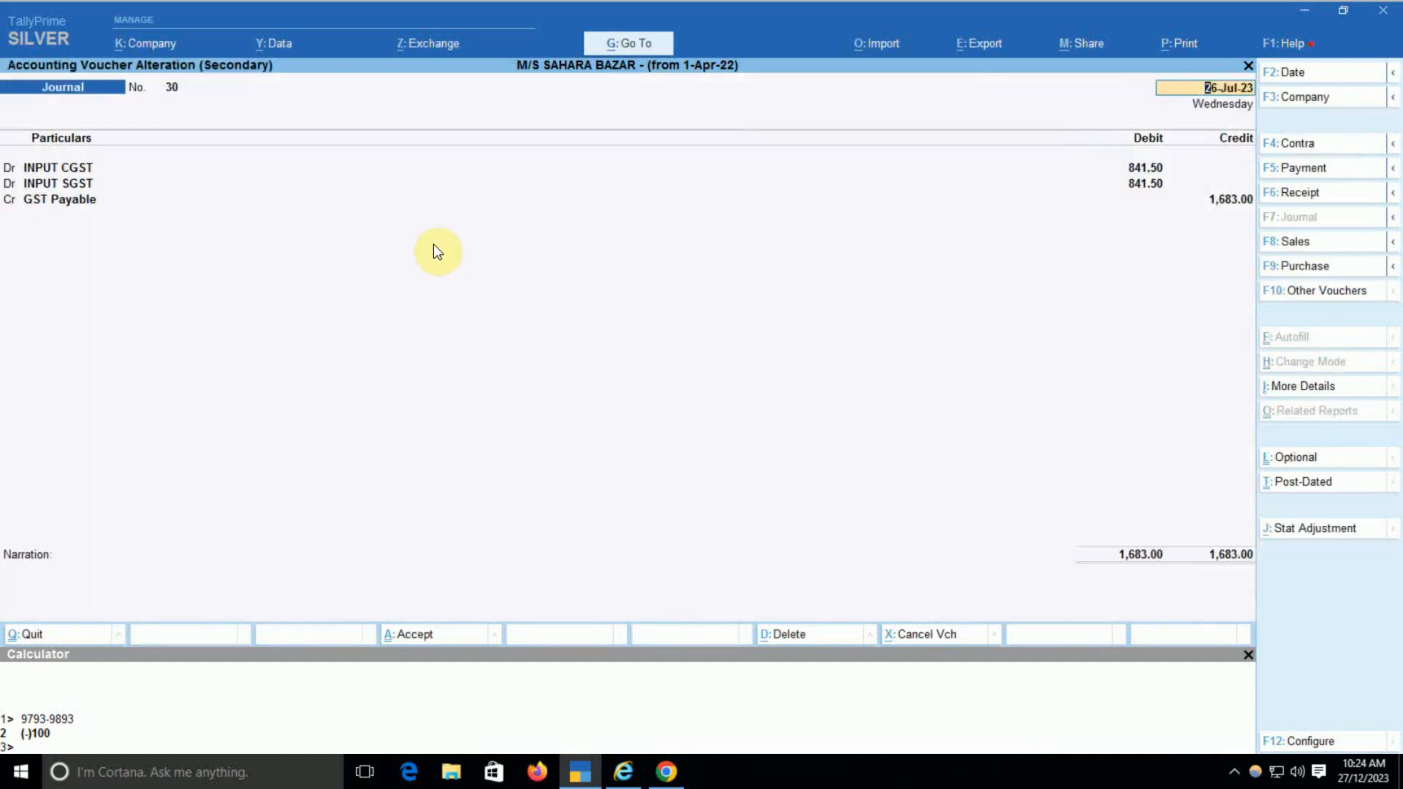
{"action": "key", "text": "Return"}
{"action": "key", "text": "Return"}
{"action": "key", "text": "Return"}
{"action": "key", "text": "Return"}
{"action": "key", "text": "Return"}
{"action": "key", "text": "Return"}
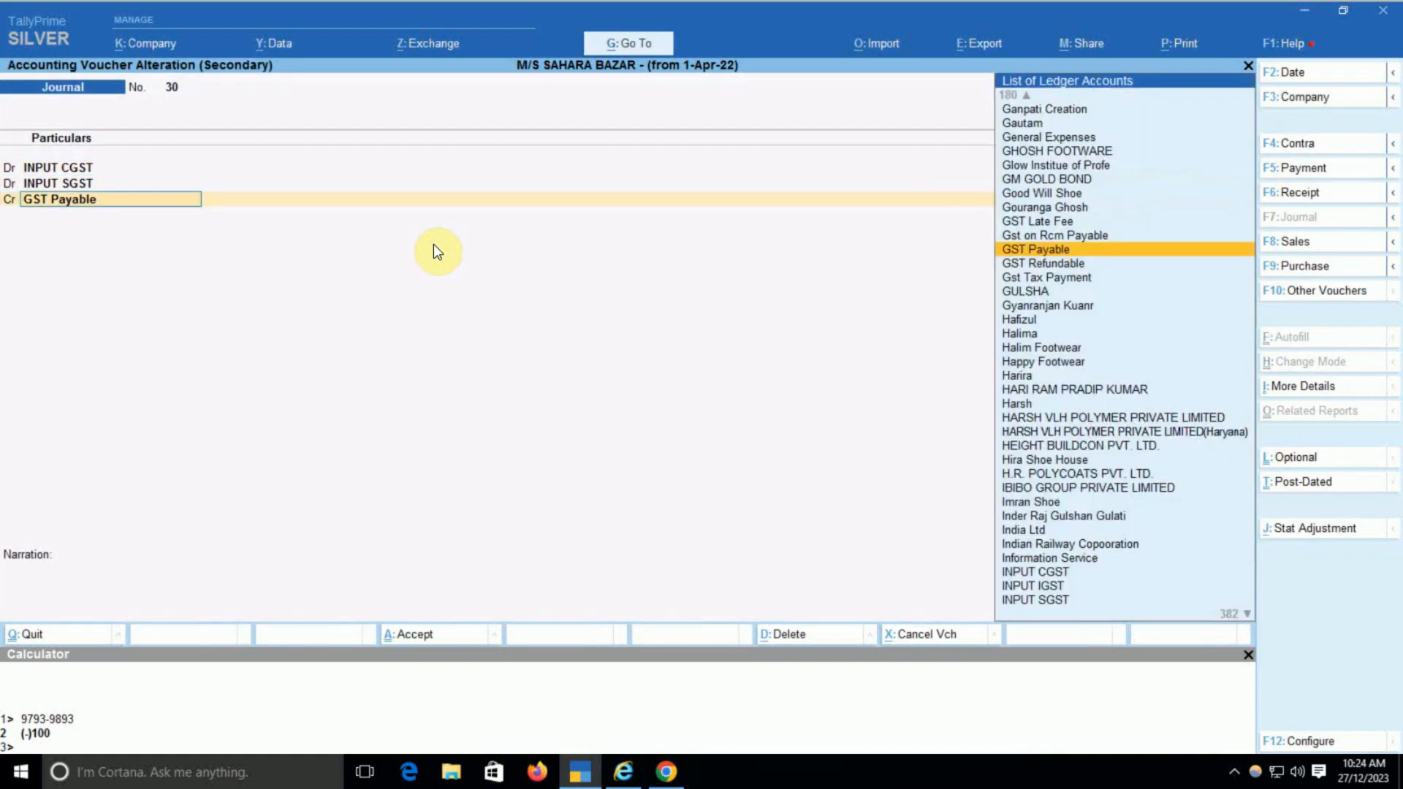
{"action": "type", "text": "Exc"}
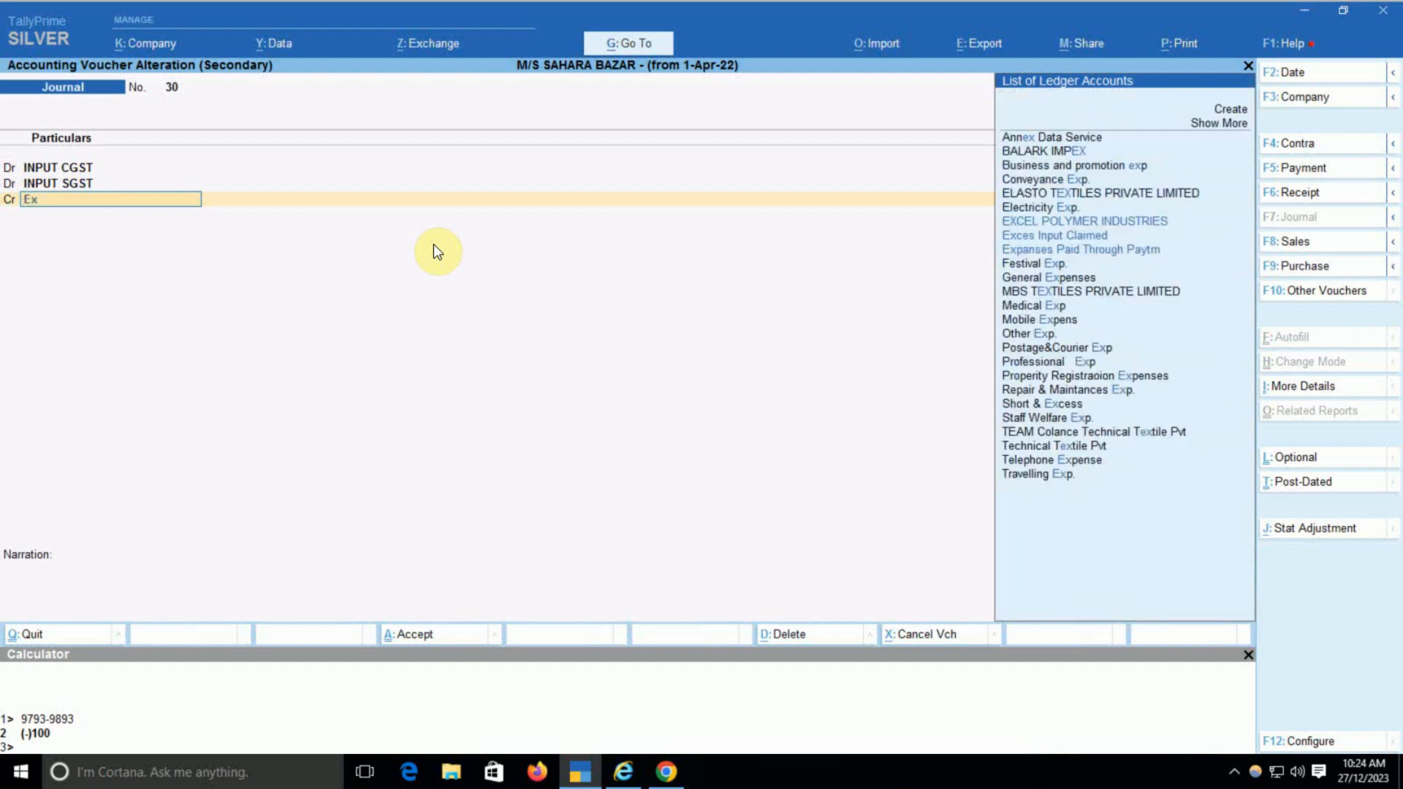
{"action": "key", "text": "Down"}
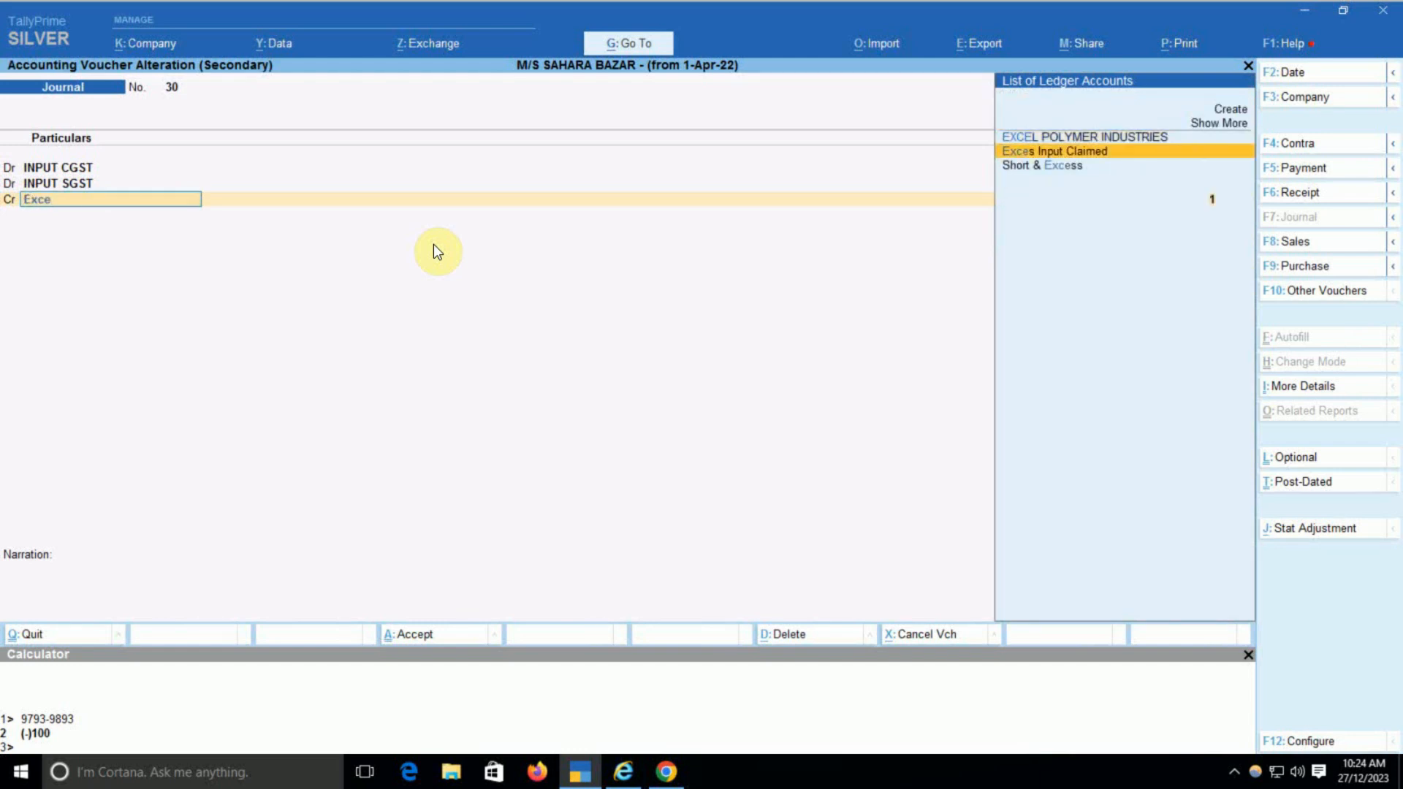
{"action": "key", "text": "Return"}
{"action": "key", "text": "Return"}
{"action": "key", "text": "Return"}
{"action": "key", "text": "Return"}
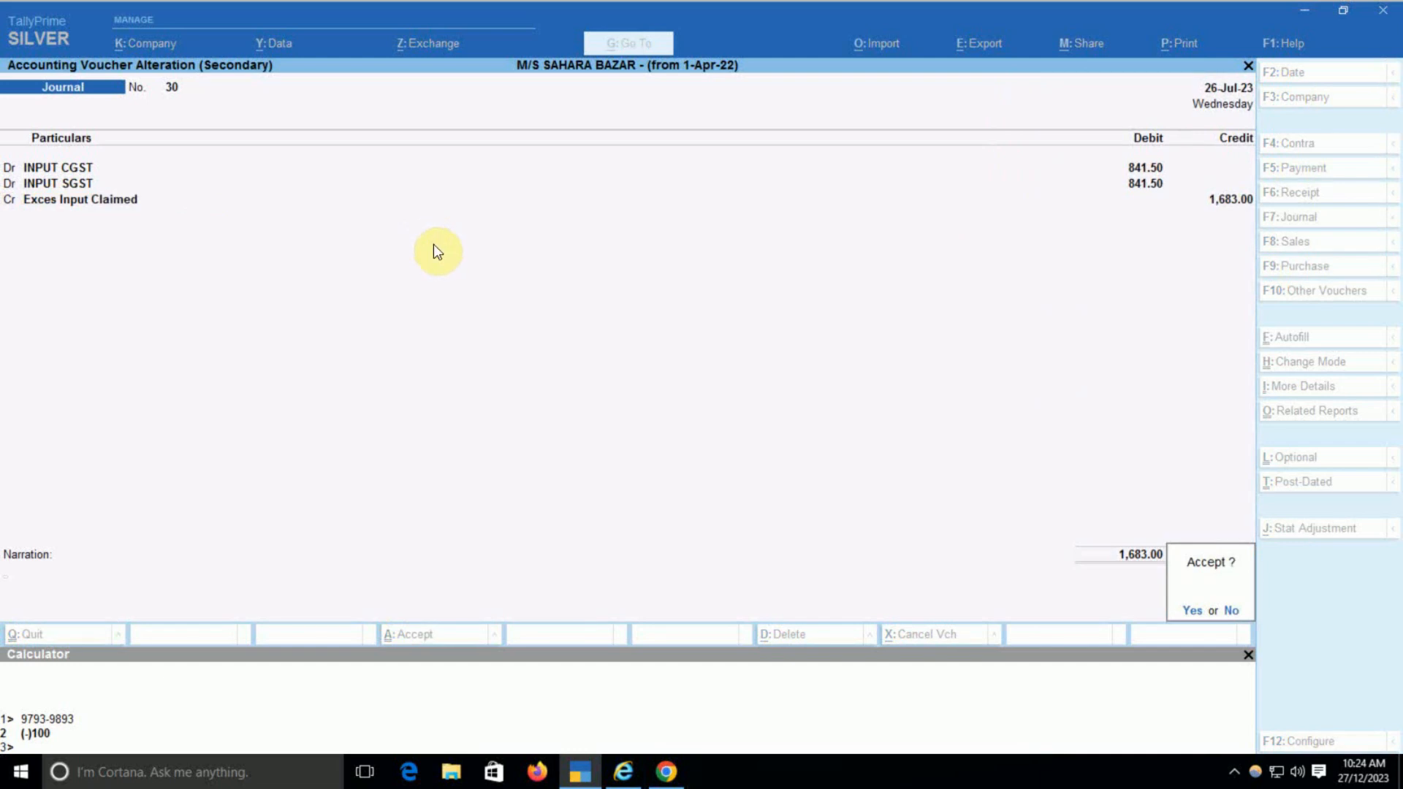
{"action": "key", "text": "Return"}
Step: Change the ledger of the 45.00 Axis Bank payment dated 21-Jul-23 from GST Payable to Bank Charges and save the voucher
{"action": "key", "text": "Down"}
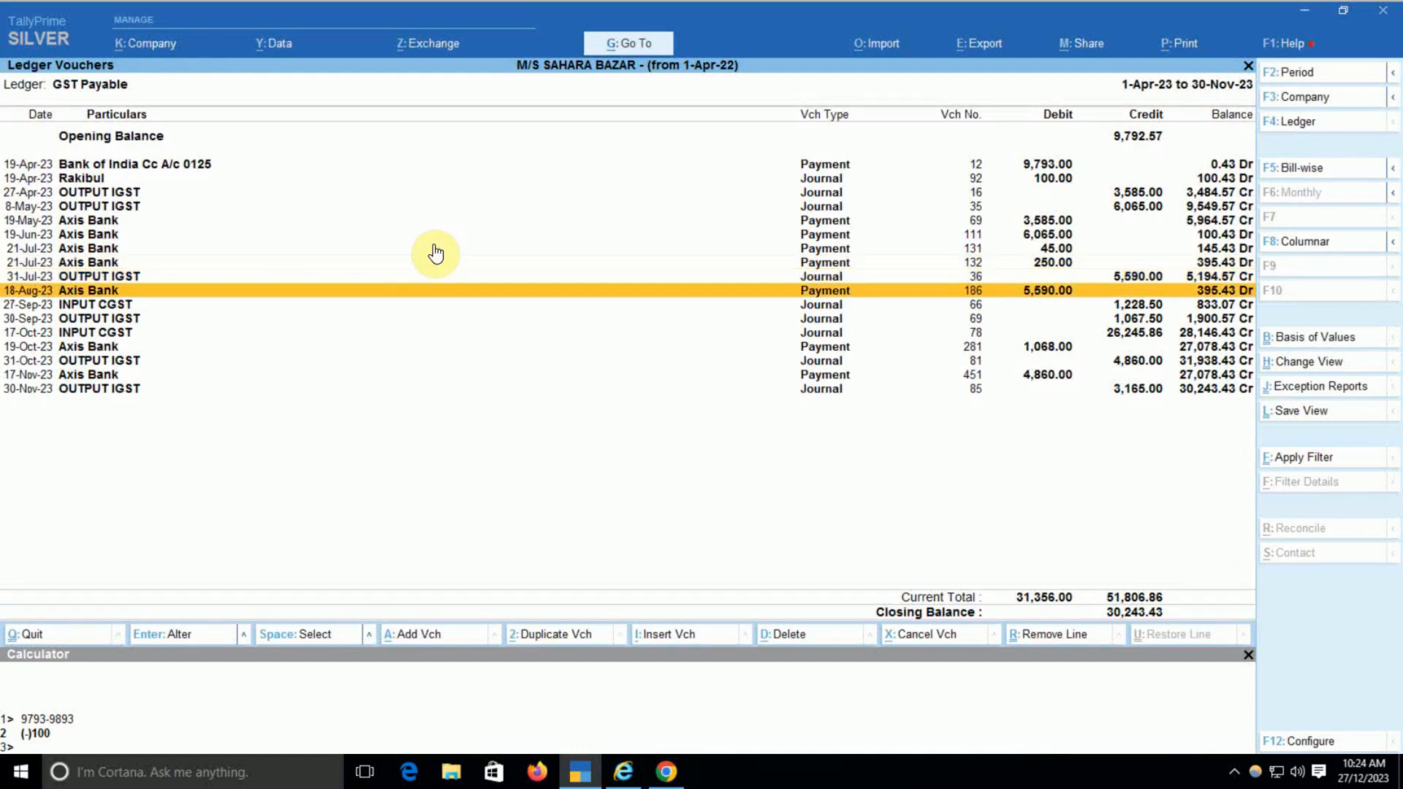
{"action": "key", "text": "Up"}
{"action": "key", "text": "Up"}
{"action": "key", "text": "Up"}
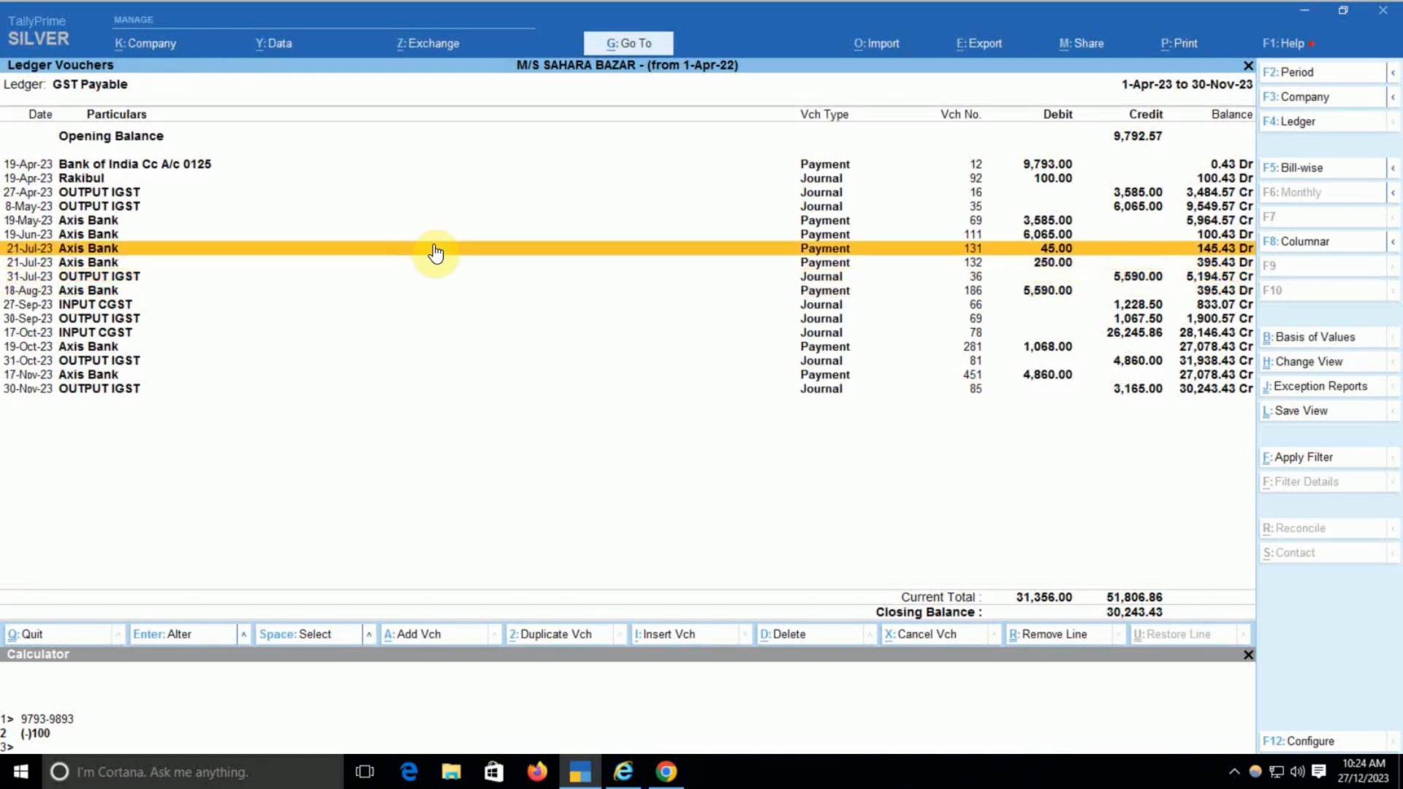
{"action": "key", "text": "Down"}
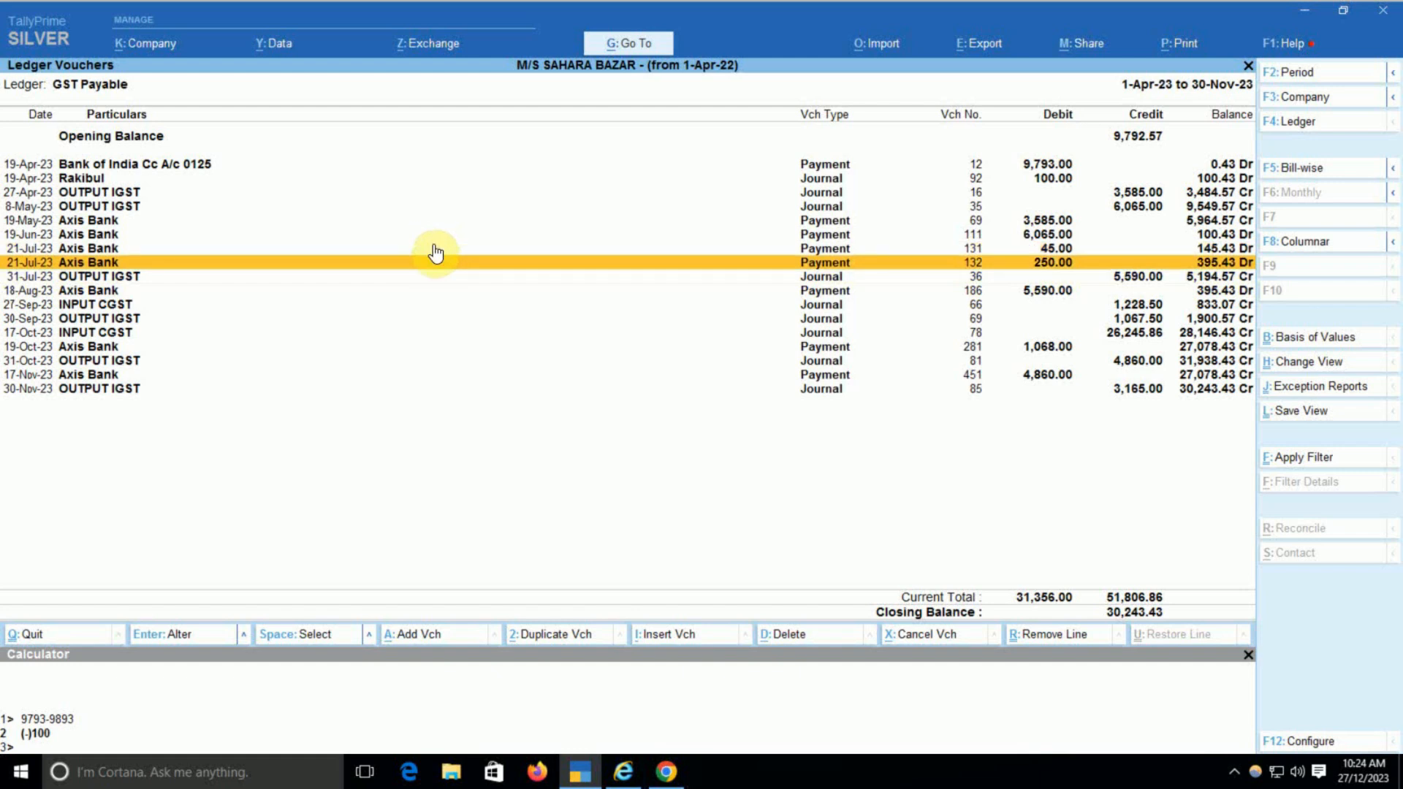
{"action": "key", "text": "Up"}
{"action": "key", "text": "Return"}
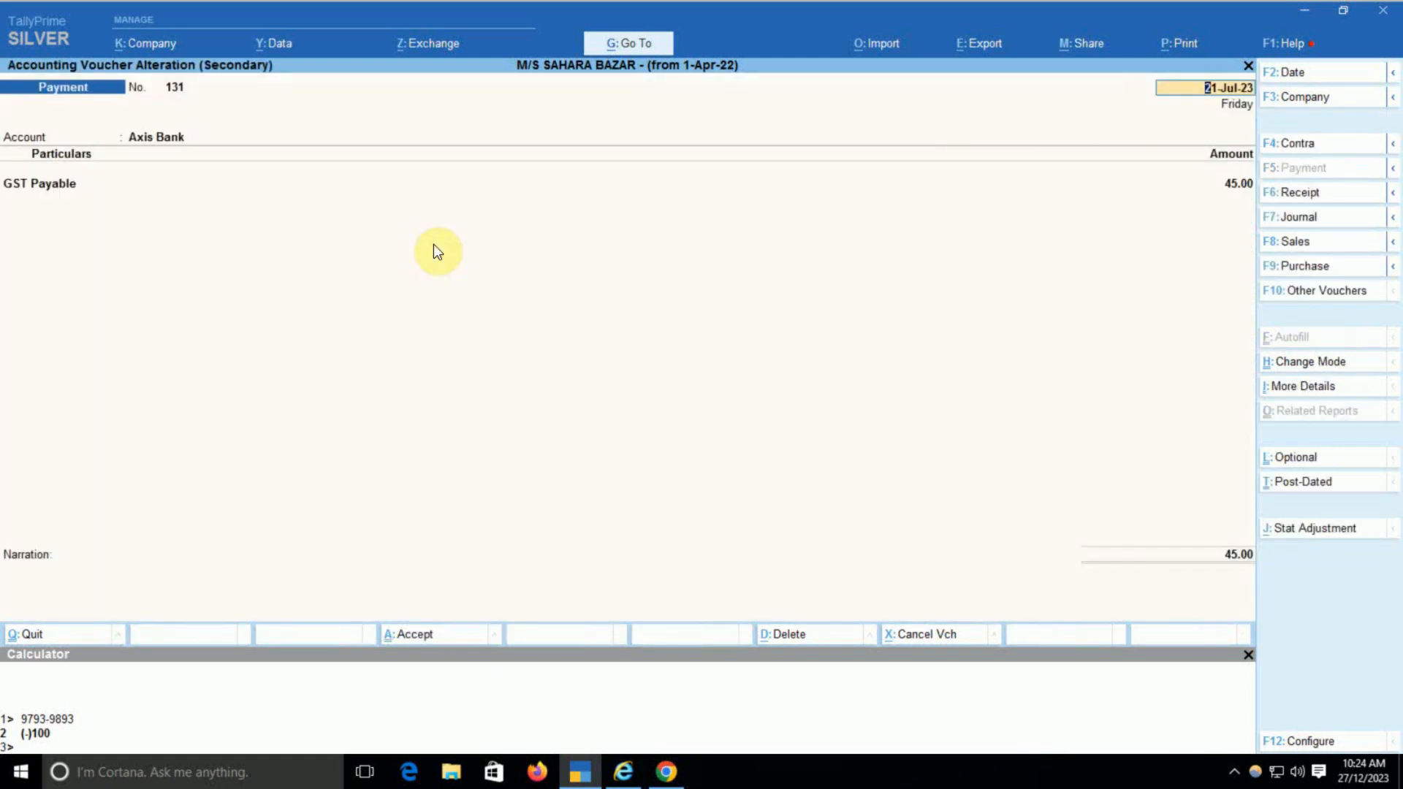
{"action": "key", "text": "Return"}
{"action": "key", "text": "Return"}
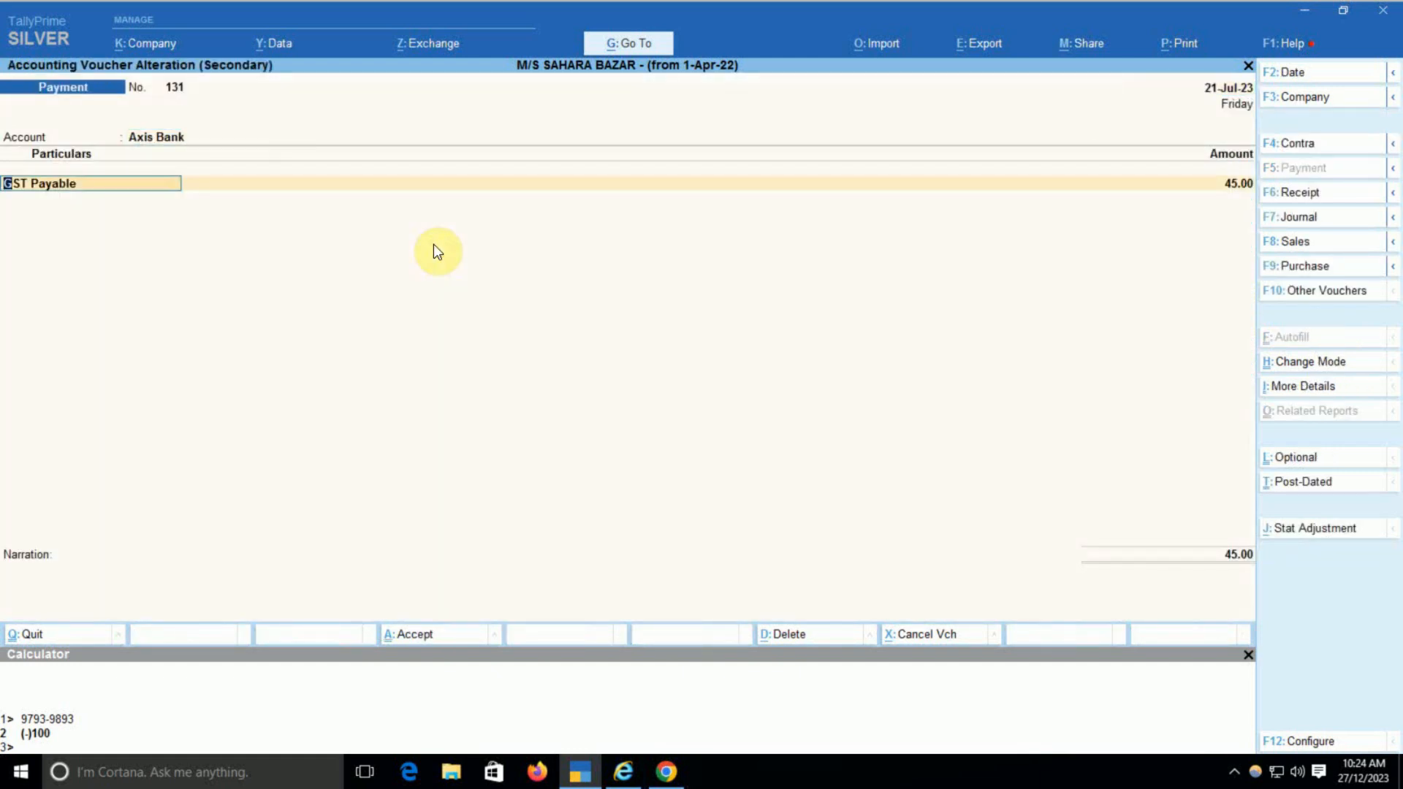
{"action": "type", "text": "Banki"}
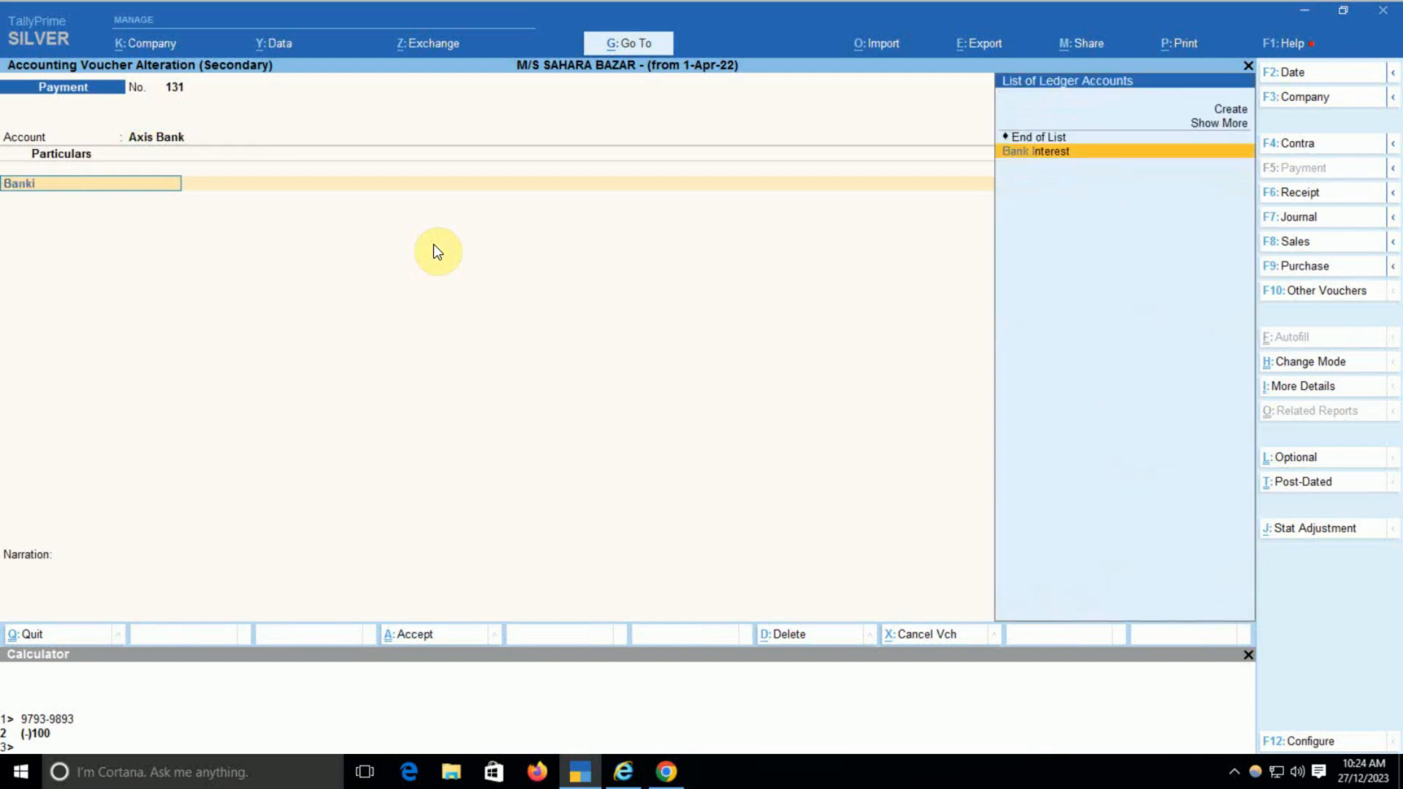
{"action": "key", "text": "BackSpace"}
{"action": "key", "text": "BackSpace"}
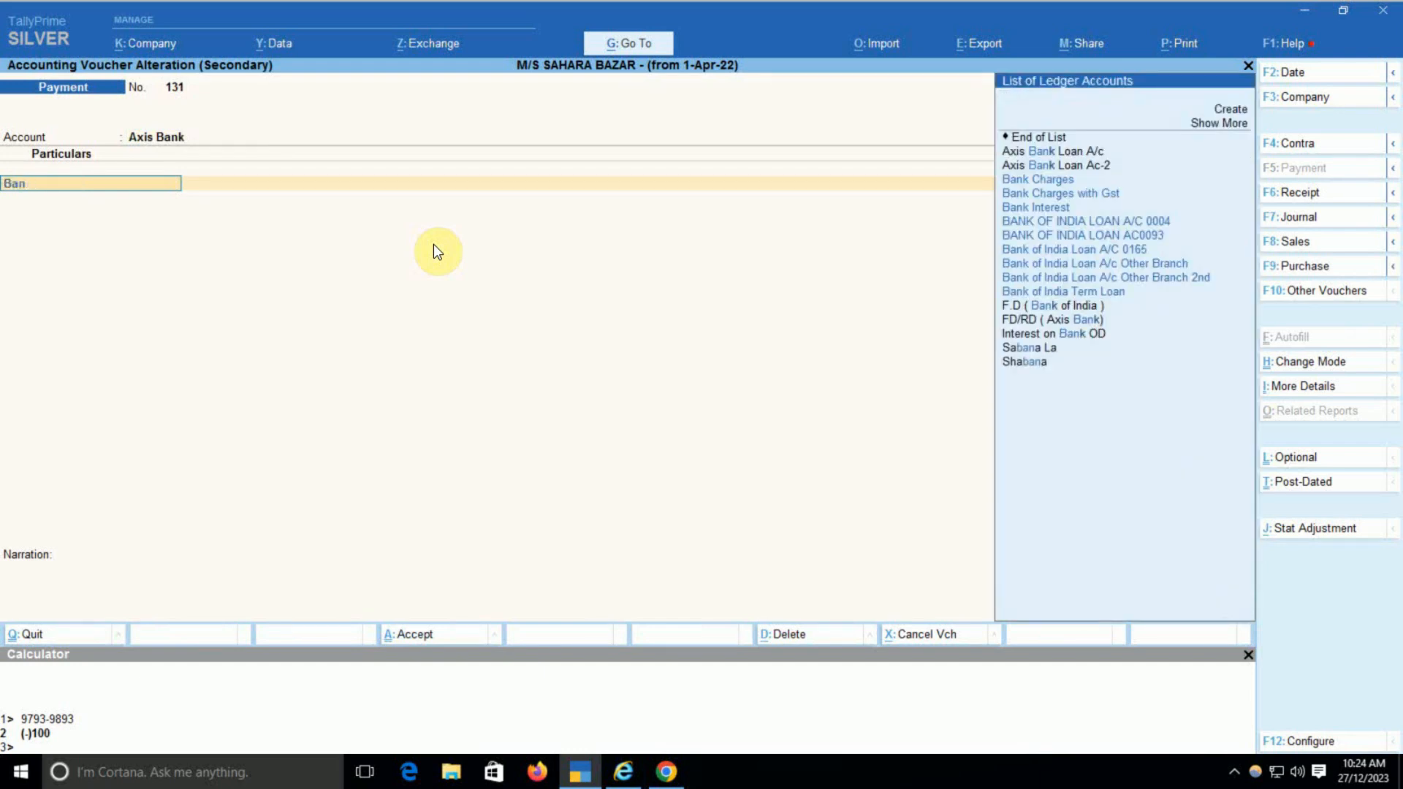
{"action": "type", "text": "k"}
{"action": "key", "text": "Down"}
{"action": "key", "text": "Down"}
{"action": "key", "text": "Down"}
{"action": "key", "text": "Down"}
{"action": "key", "text": "Down"}
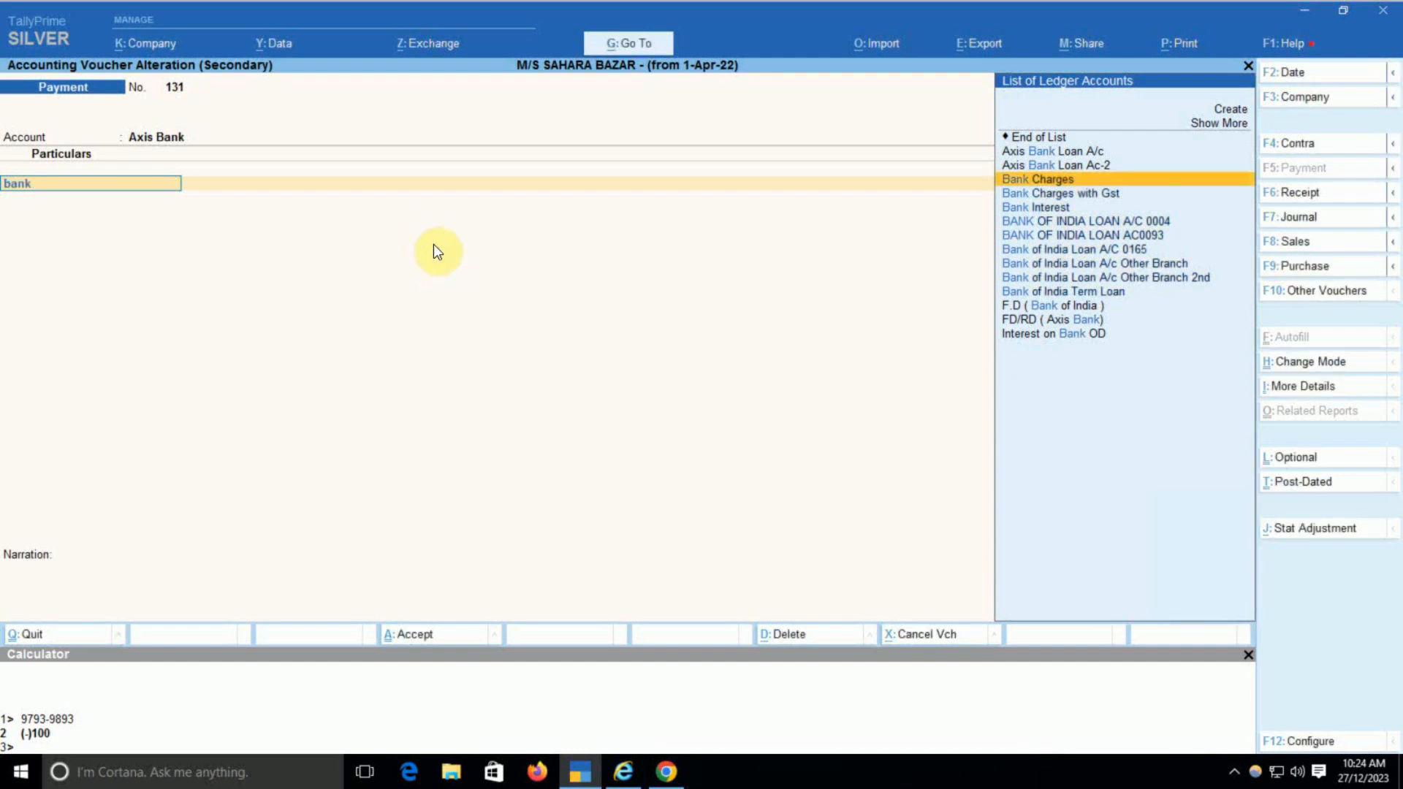
{"action": "key", "text": "Down"}
{"action": "key", "text": "Down"}
{"action": "key", "text": "Down"}
{"action": "key", "text": "Down"}
{"action": "key", "text": "Down"}
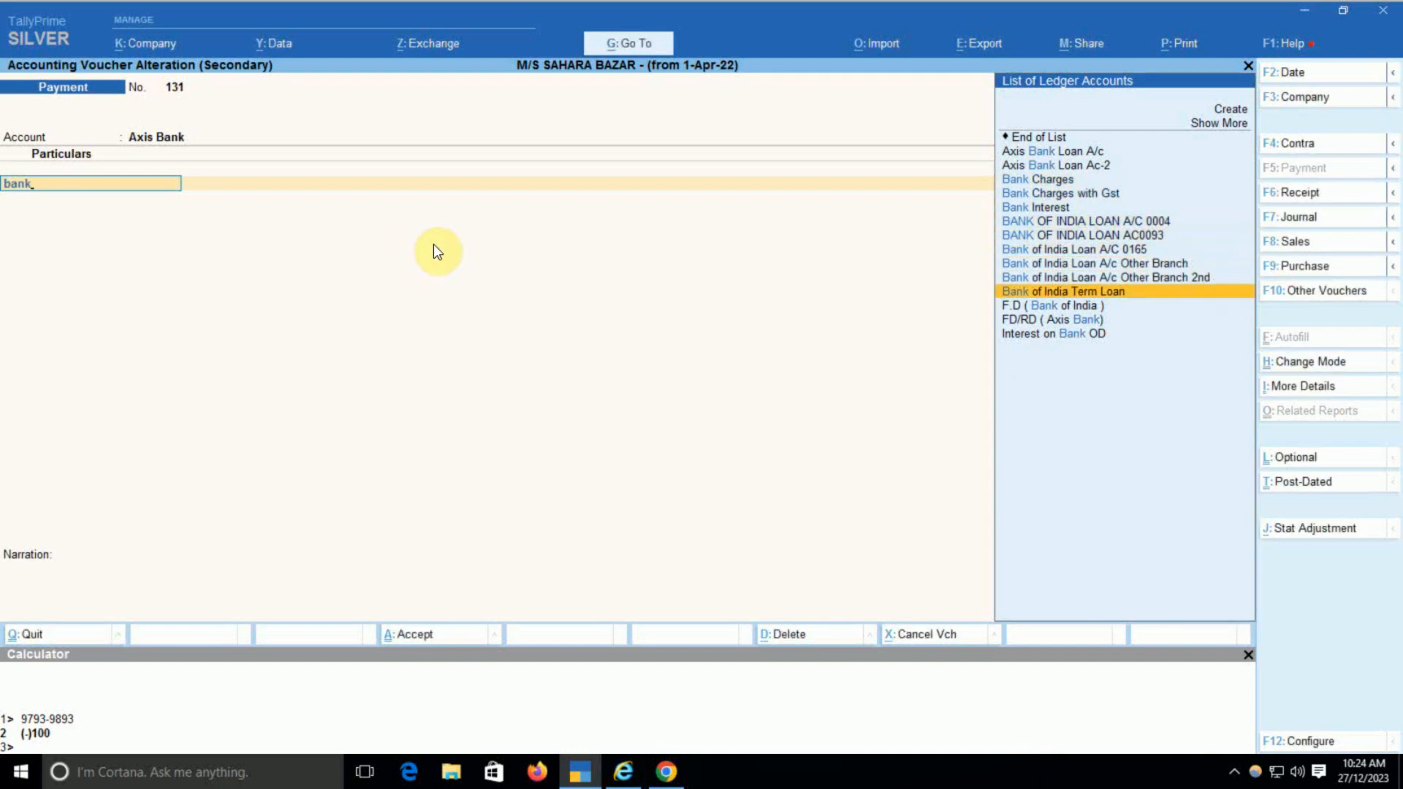
{"action": "key", "text": "Up"}
{"action": "key", "text": "Up"}
{"action": "key", "text": "Up"}
{"action": "key", "text": "Up"}
{"action": "key", "text": "Up"}
{"action": "key", "text": "Up"}
{"action": "key", "text": "Up"}
{"action": "key", "text": "Up"}
{"action": "key", "text": "Return"}
{"action": "key", "text": "Return"}
{"action": "key", "text": "Return"}
{"action": "key", "text": "Return"}
{"action": "key", "text": "Return"}
{"action": "key", "text": "Return"}
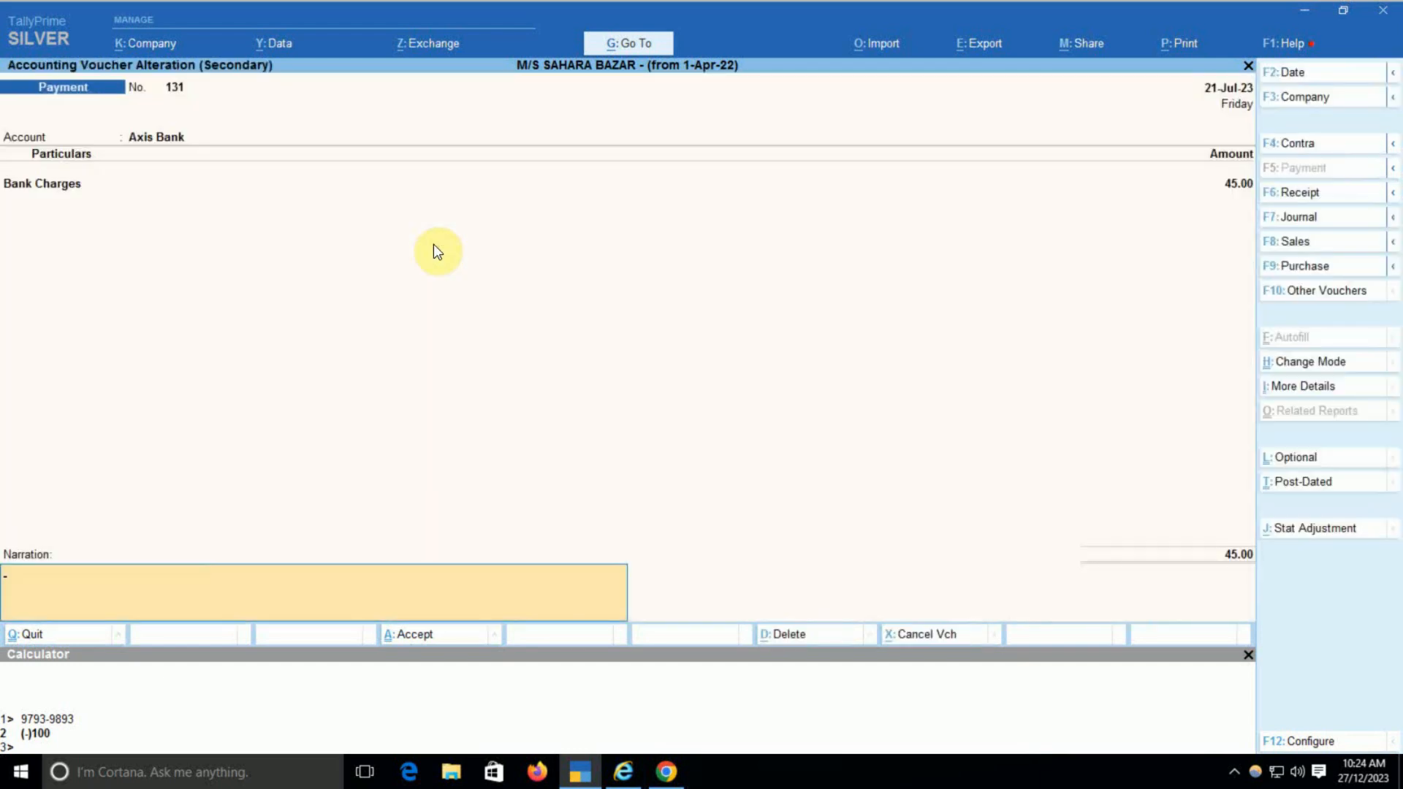
{"action": "key", "text": "Return"}
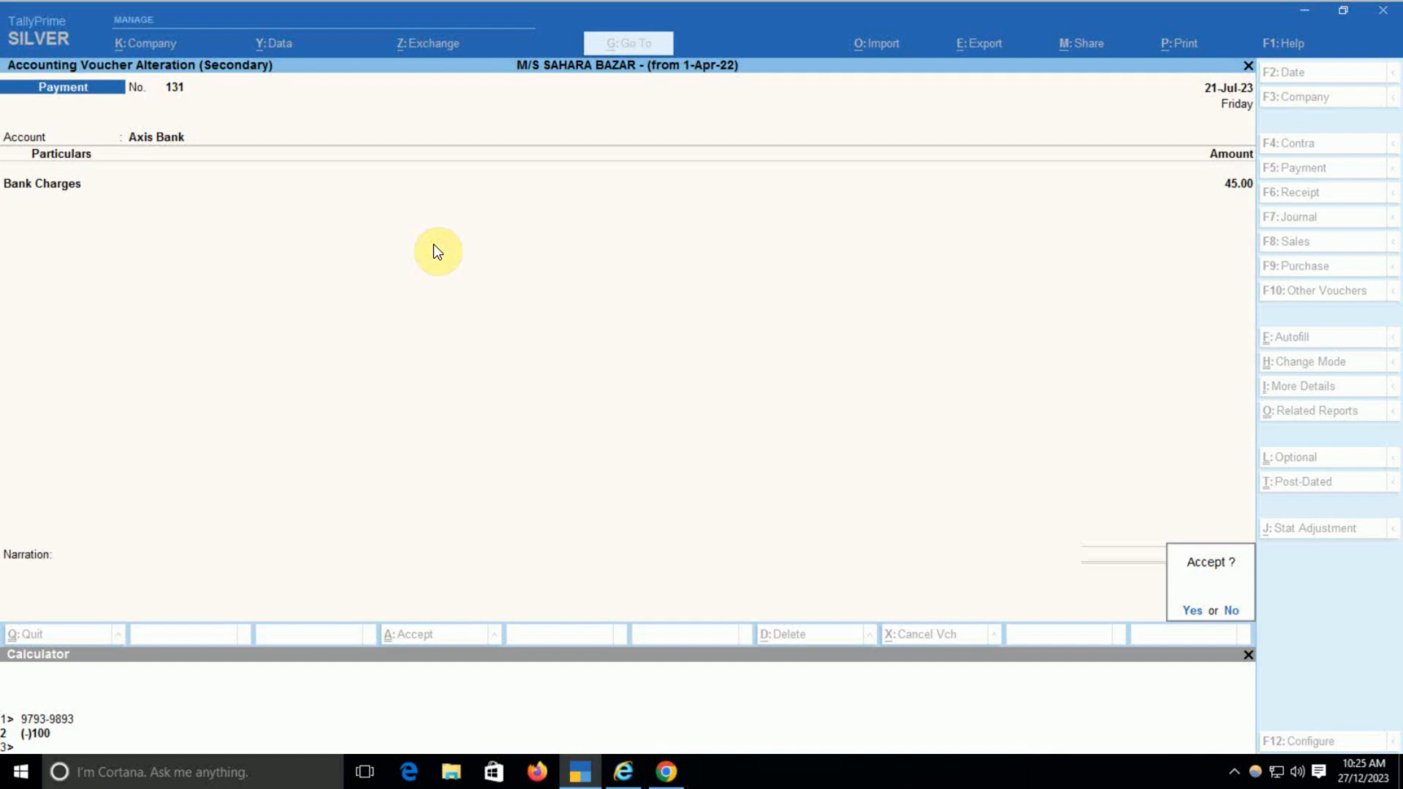
{"action": "key", "text": "Return"}
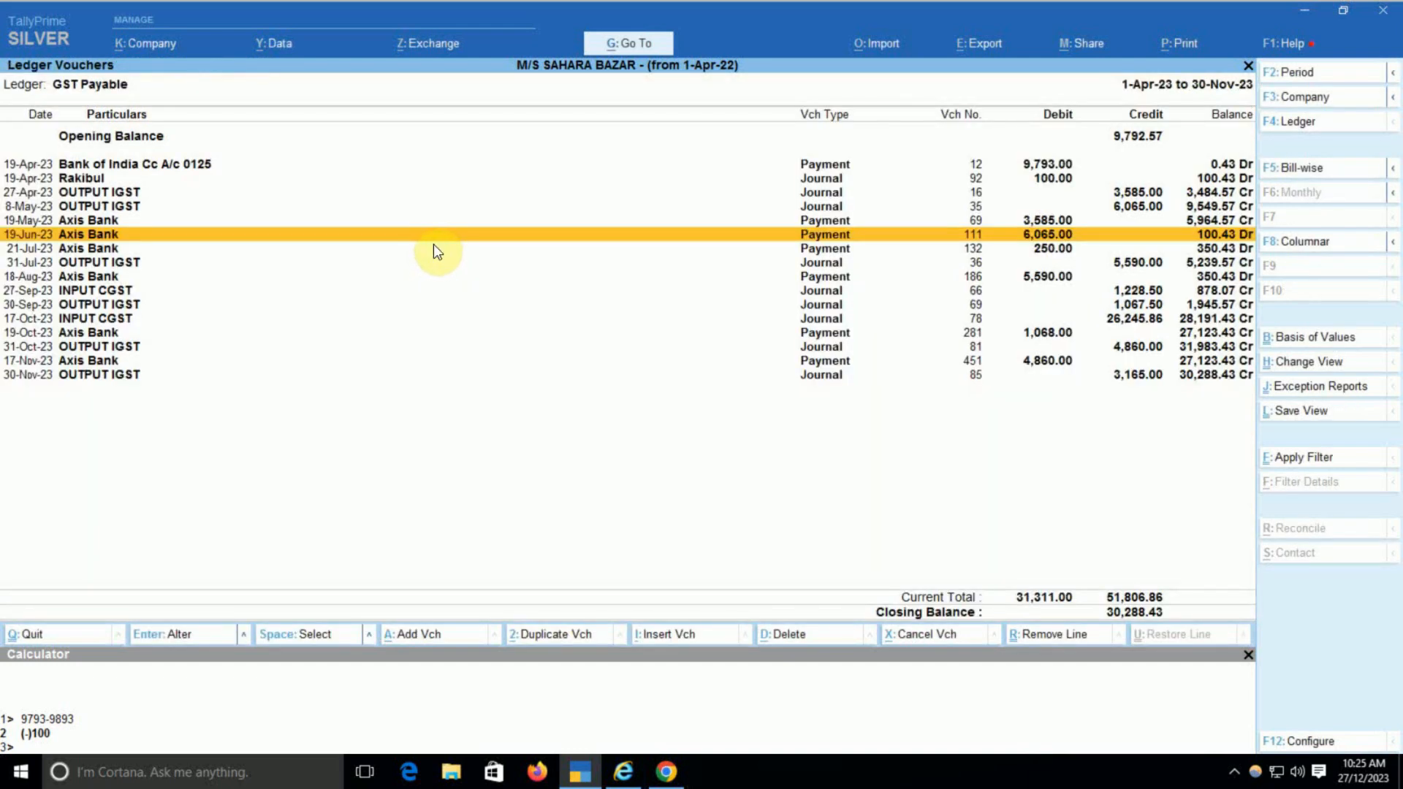
Step: Select the 250.00 Axis Bank payment dated 21-Jul-23 and check for a matching entry in Chrome's cash ledger
{"action": "left_click", "coordinate": [436, 249]}
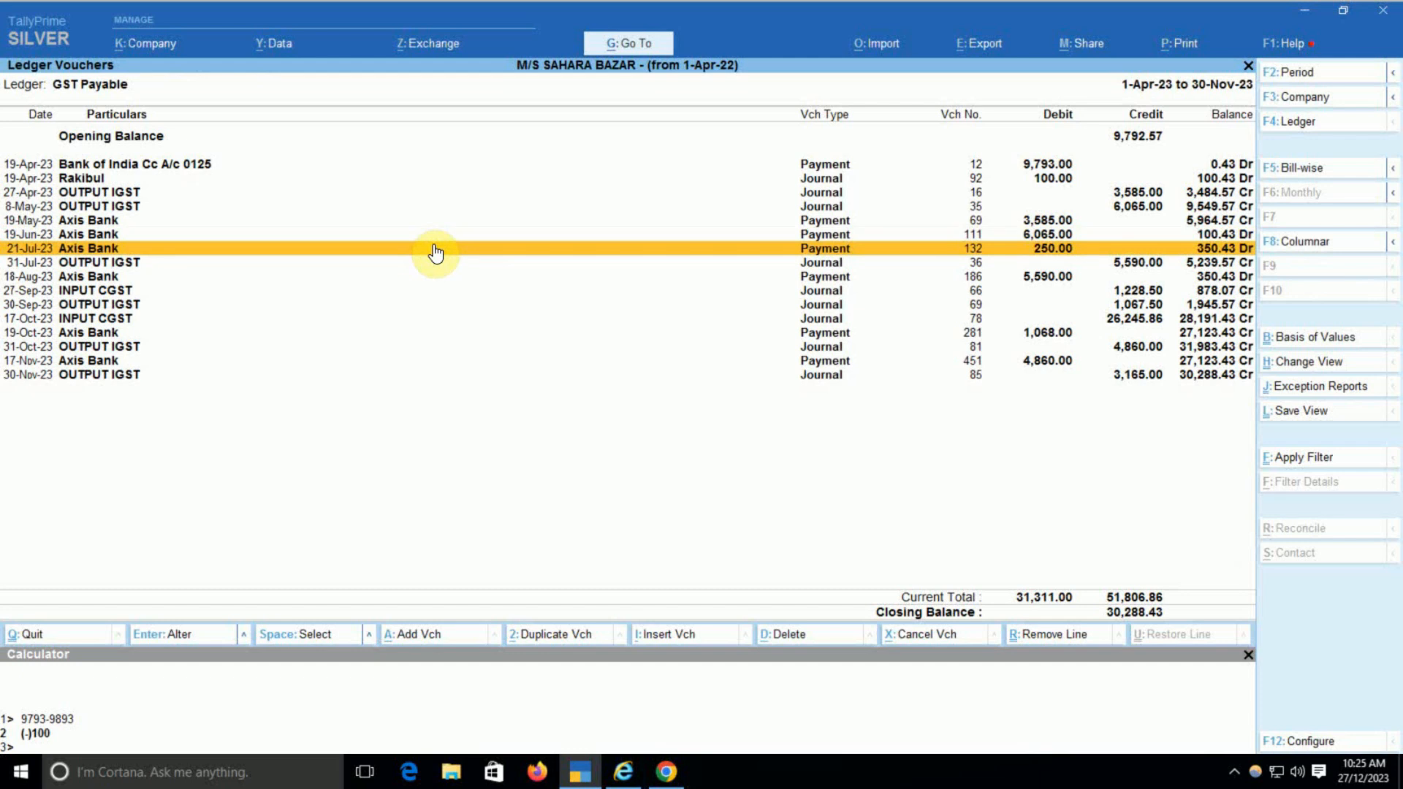
{"action": "key", "text": "alt+Tab"}
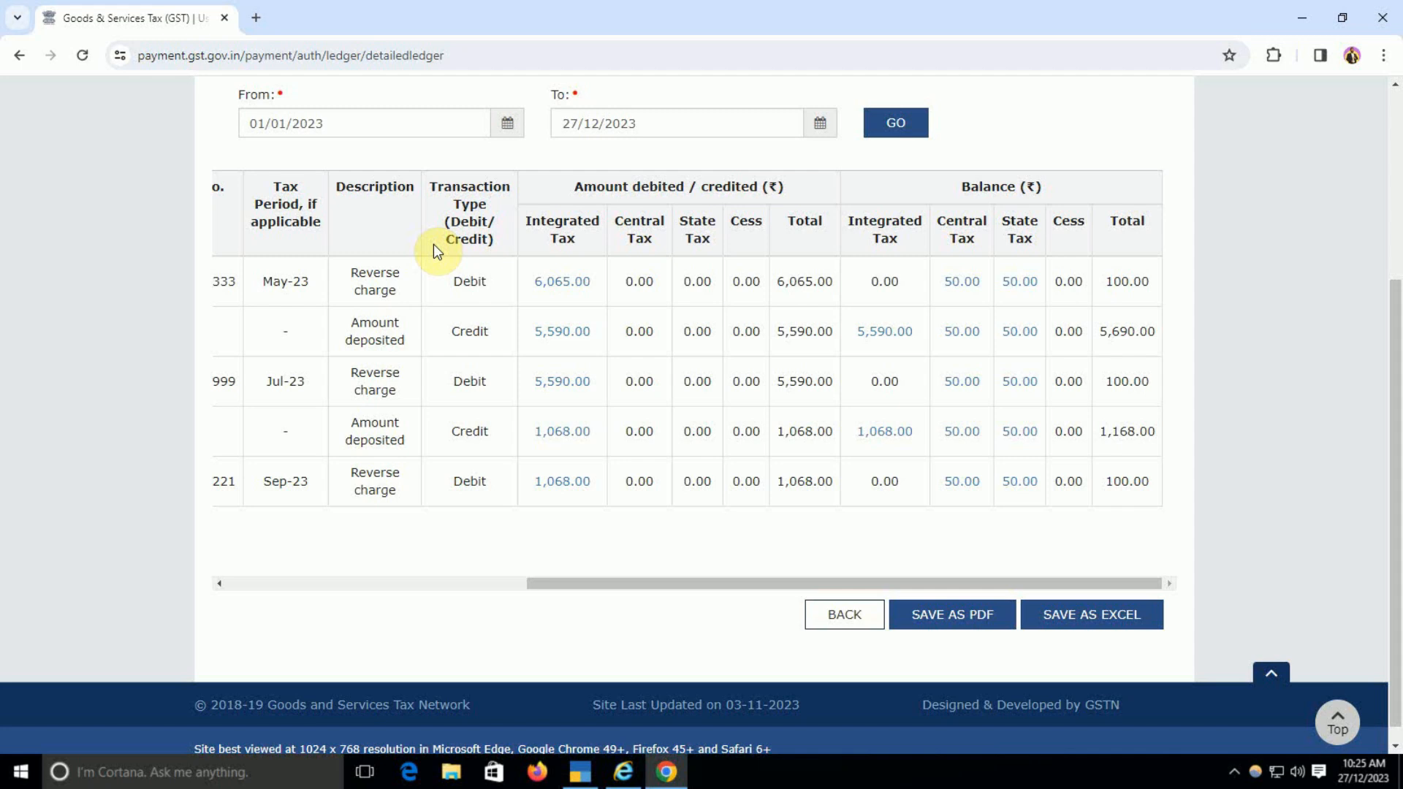
{"action": "key", "text": "alt+Tab"}
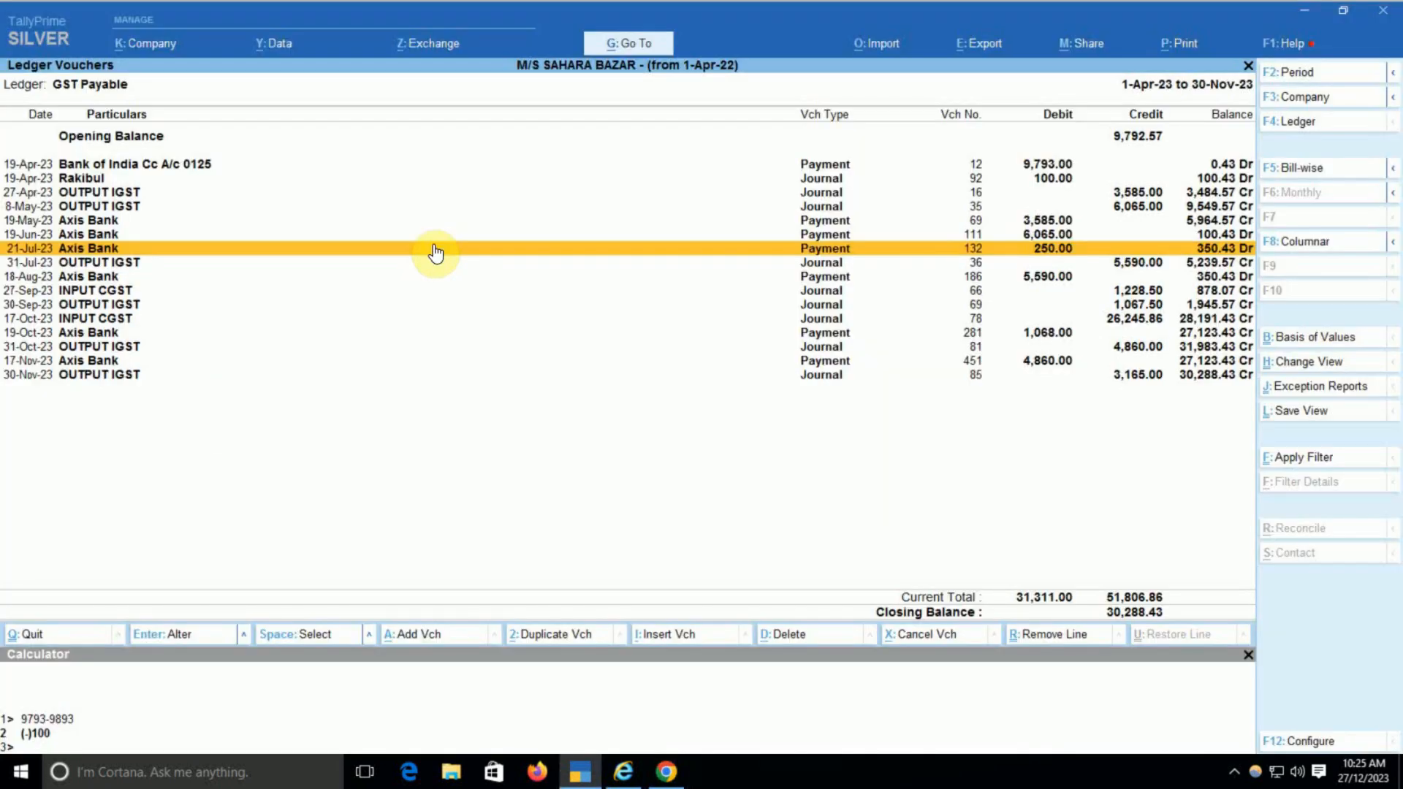
Step: Change the ledger of the 250.00 Axis Bank payment dated 21-Jul-23 from GST Payable to Bank Charges and save the voucher
{"action": "left_click", "coordinate": [435, 252]}
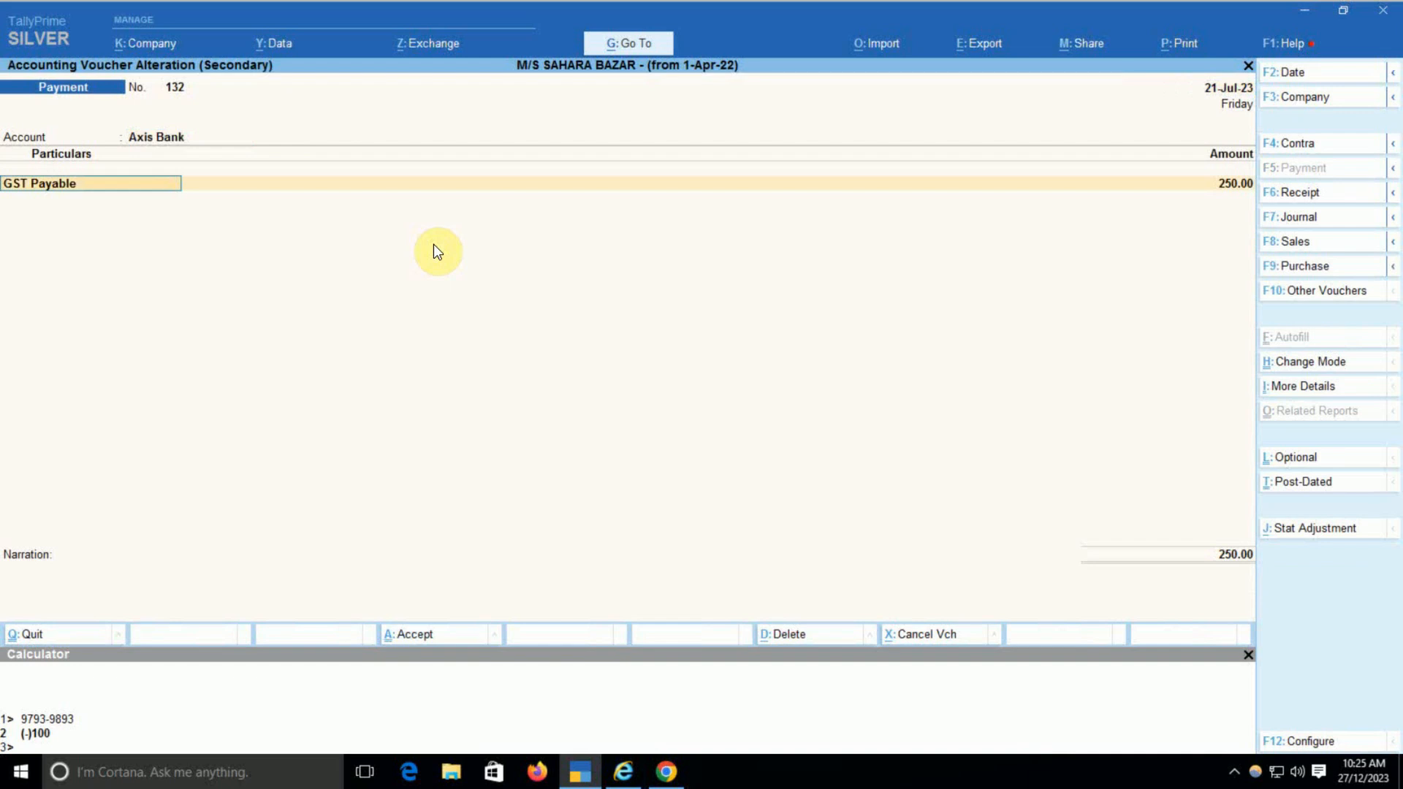
{"action": "type", "text": "Bak"}
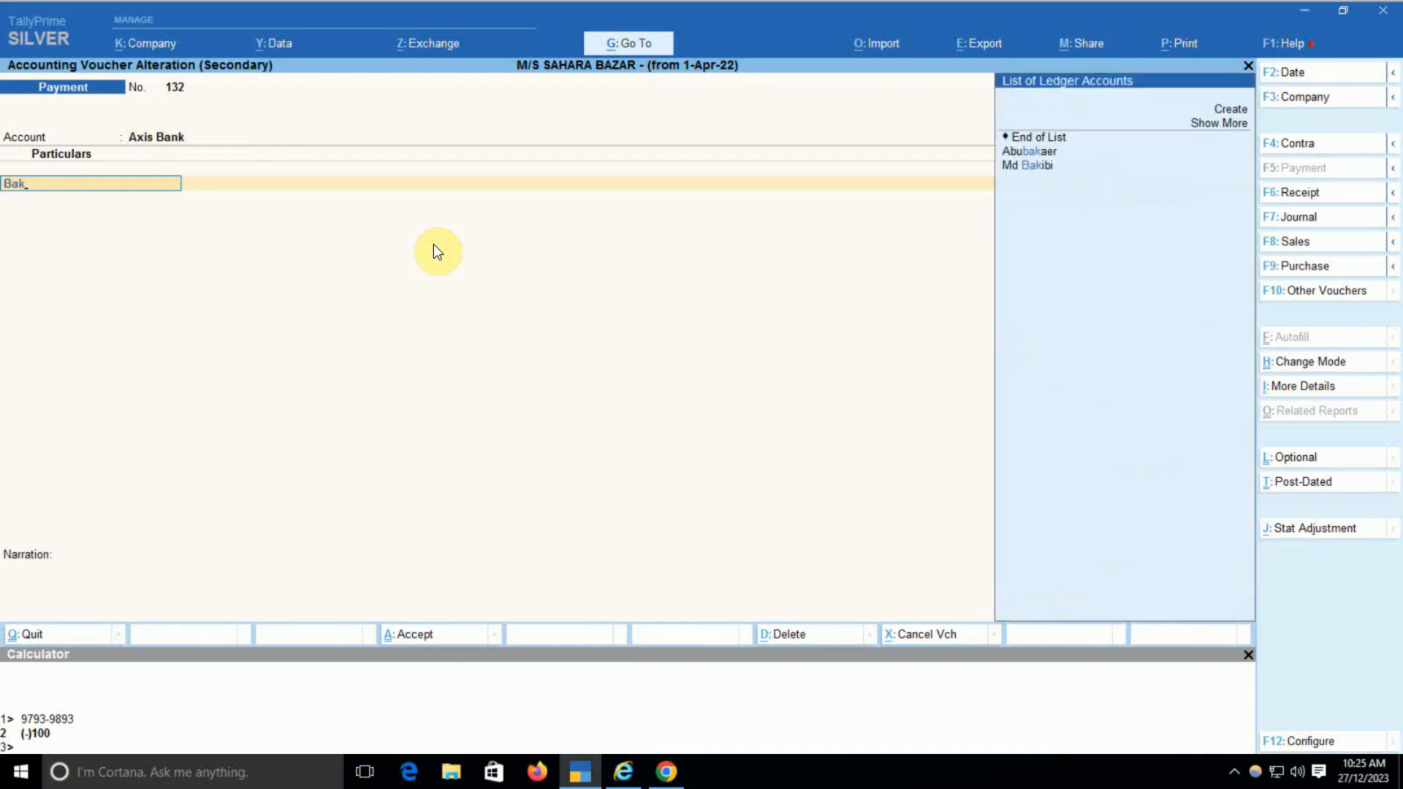
{"action": "key", "text": "BackSpace"}
{"action": "type", "text": "nkc"}
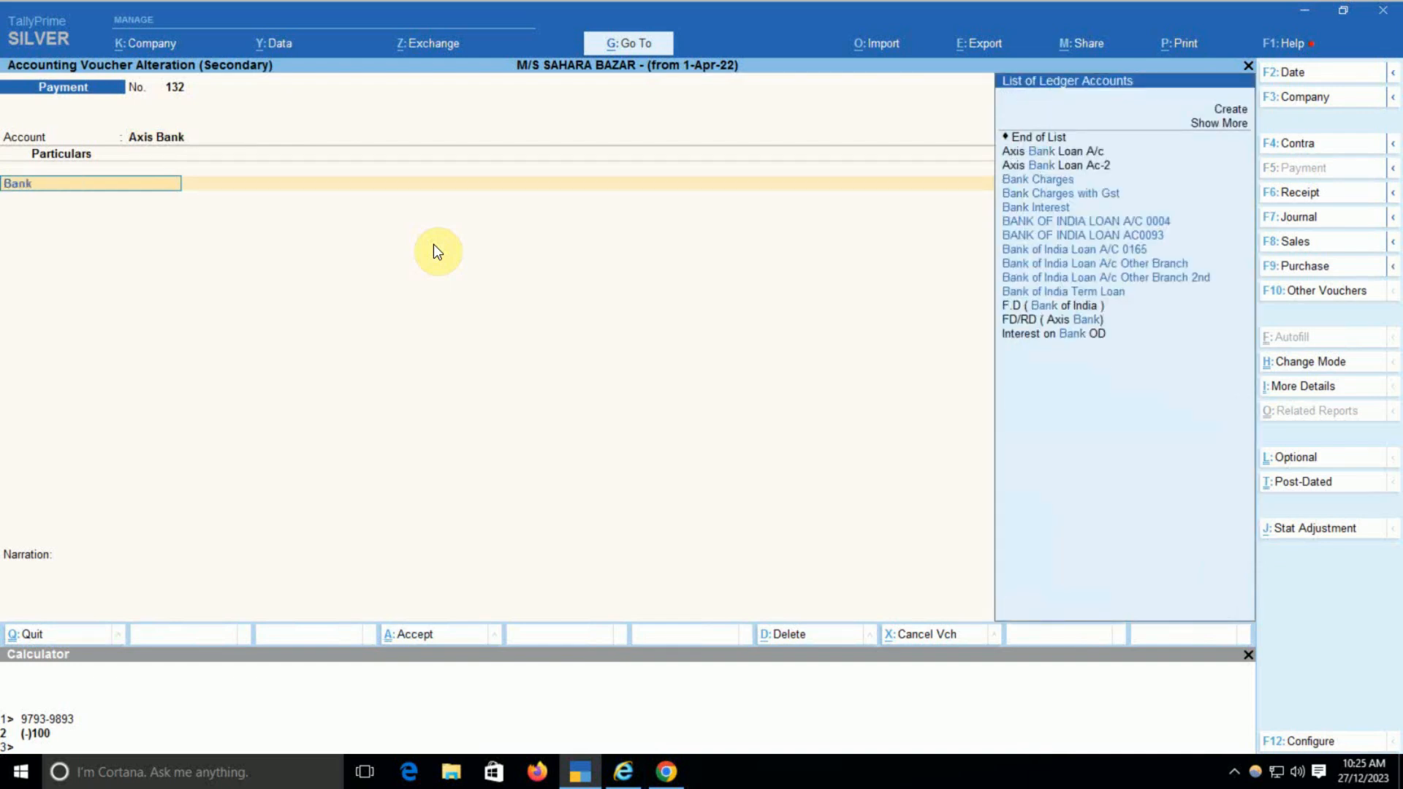
{"action": "key", "text": "Down"}
{"action": "key", "text": "Return"}
{"action": "key", "text": "Return"}
{"action": "key", "text": "Return"}
{"action": "key", "text": "Return"}
{"action": "key", "text": "Return"}
{"action": "key", "text": "Return"}
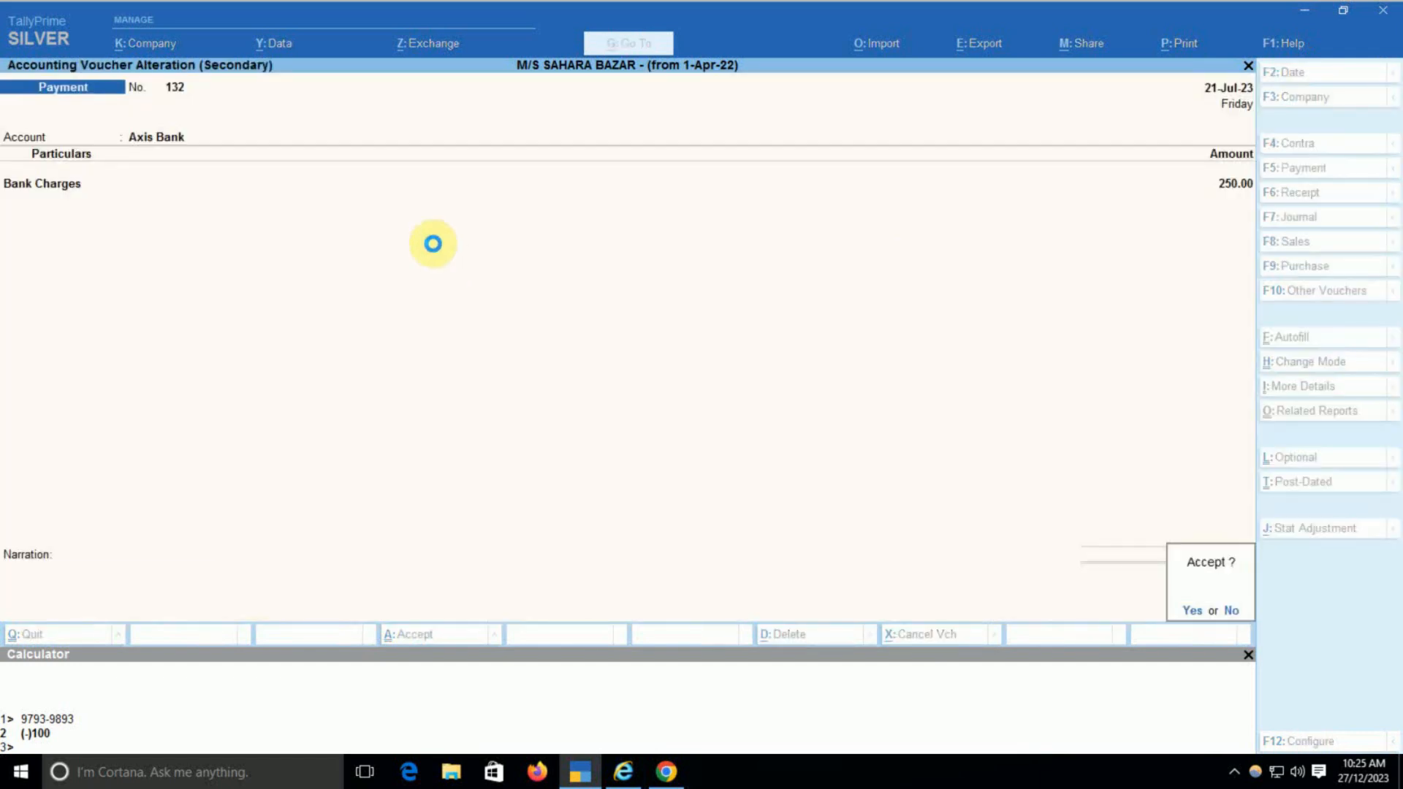
{"action": "key", "text": "y"}
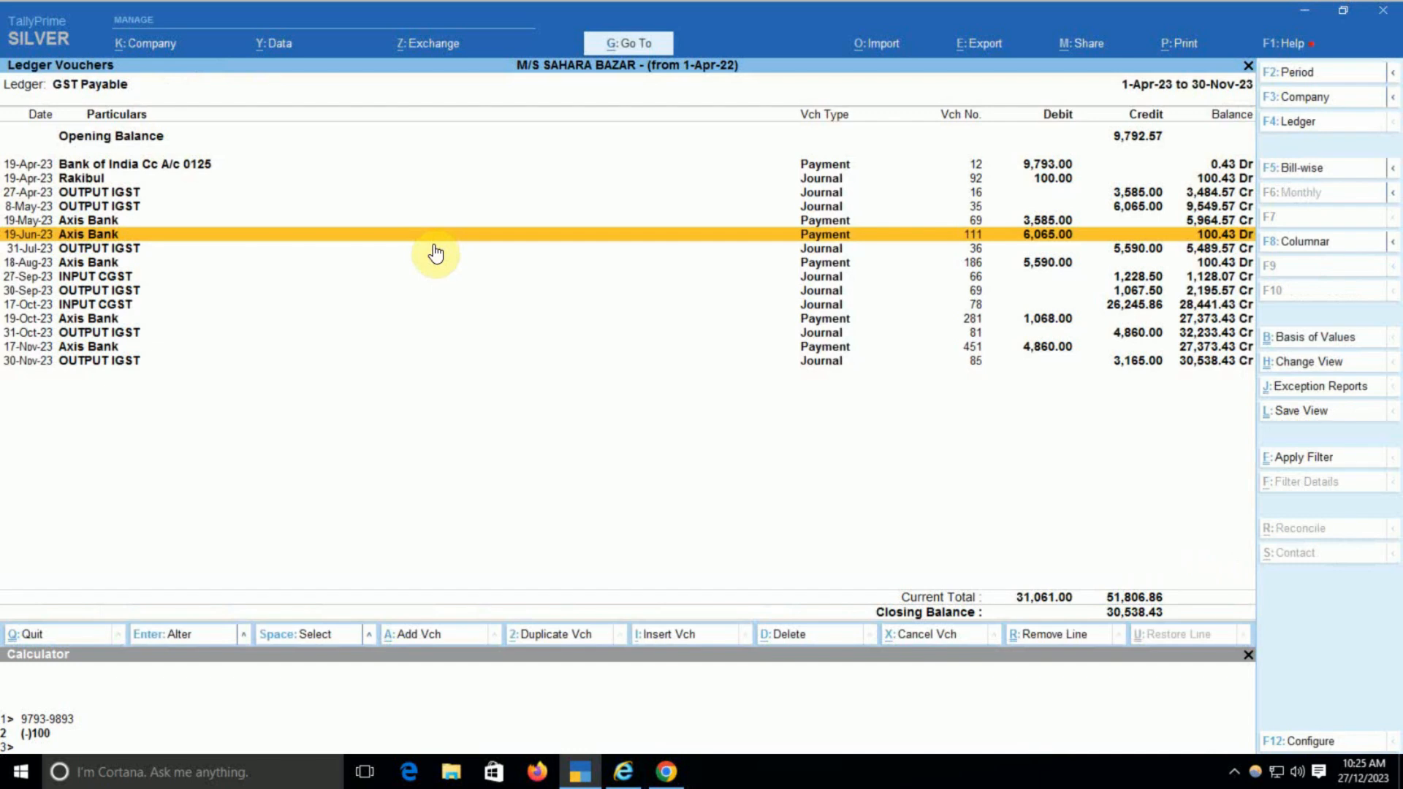
Step: Compare the running balance of the 18-Aug-23 Axis Bank payment with the Jul-23 debit's total balance in Chrome's cash ledger
{"action": "key", "text": "Down"}
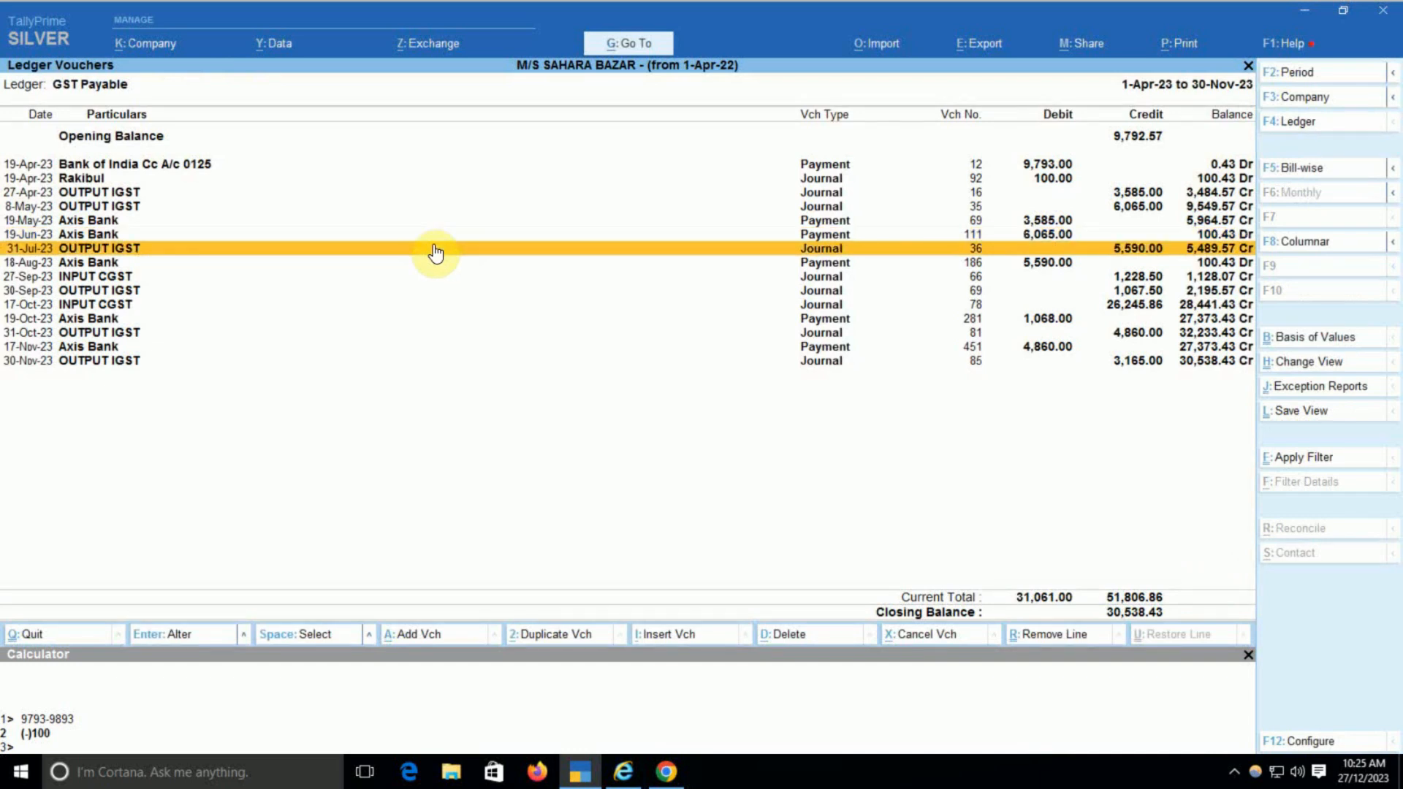
{"action": "key", "text": "Down"}
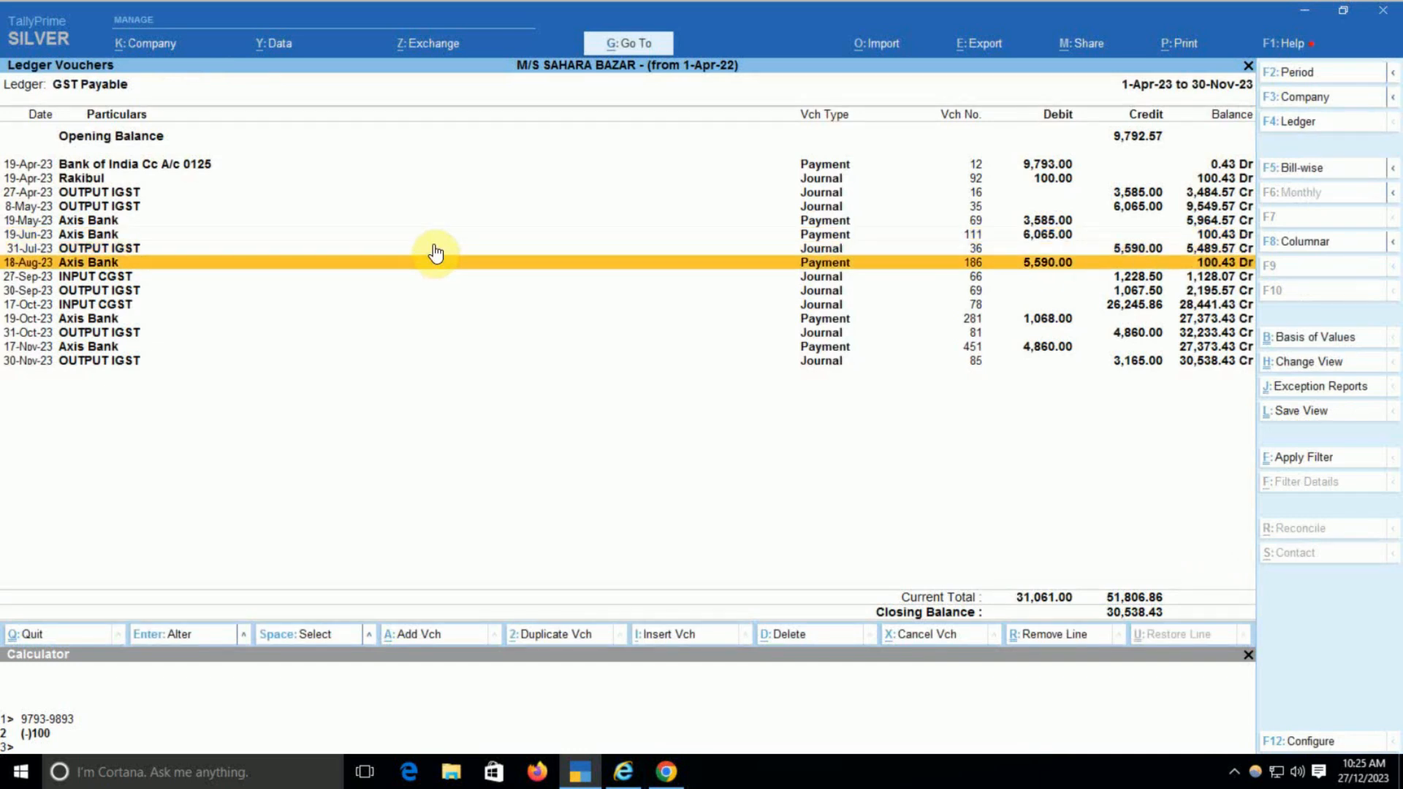
{"action": "key", "text": "alt+Tab"}
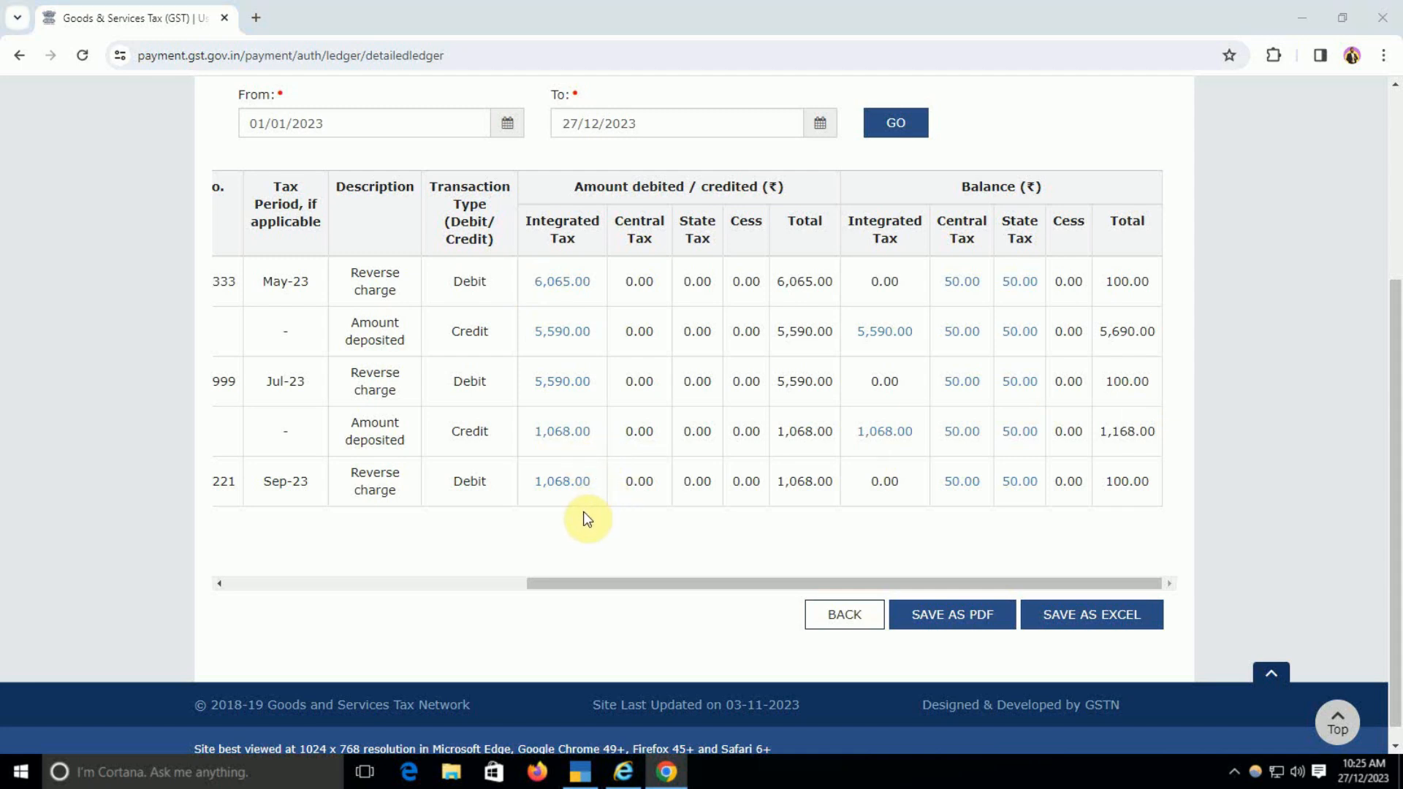
Step: Switch to TallyPrime and locate the 19-Oct-23 Axis Bank payment that corresponds to the portal's Sep-23 debit
{"action": "key", "text": "alt+Tab"}
{"action": "key", "text": "Down"}
{"action": "key", "text": "Down"}
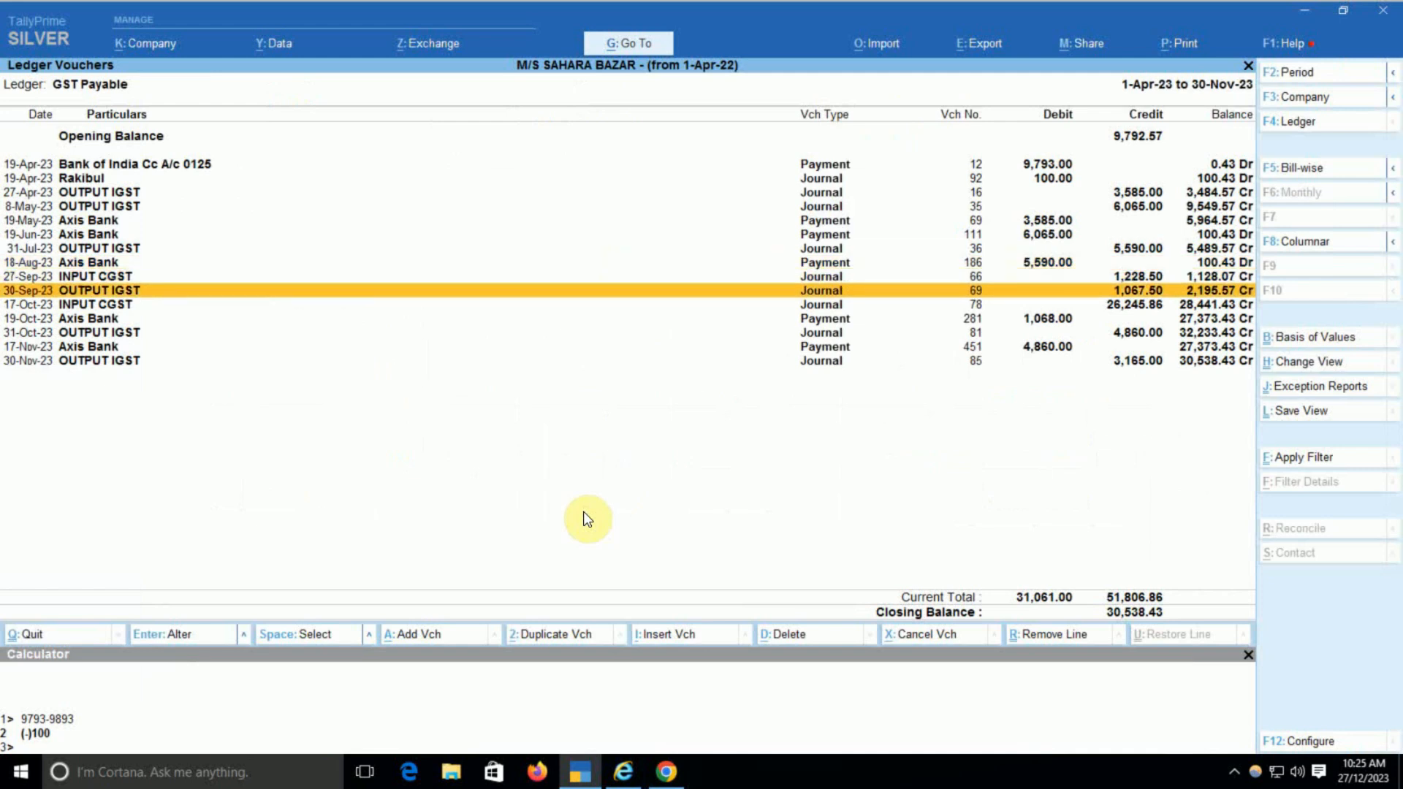
{"action": "key", "text": "Down"}
{"action": "key", "text": "Down"}
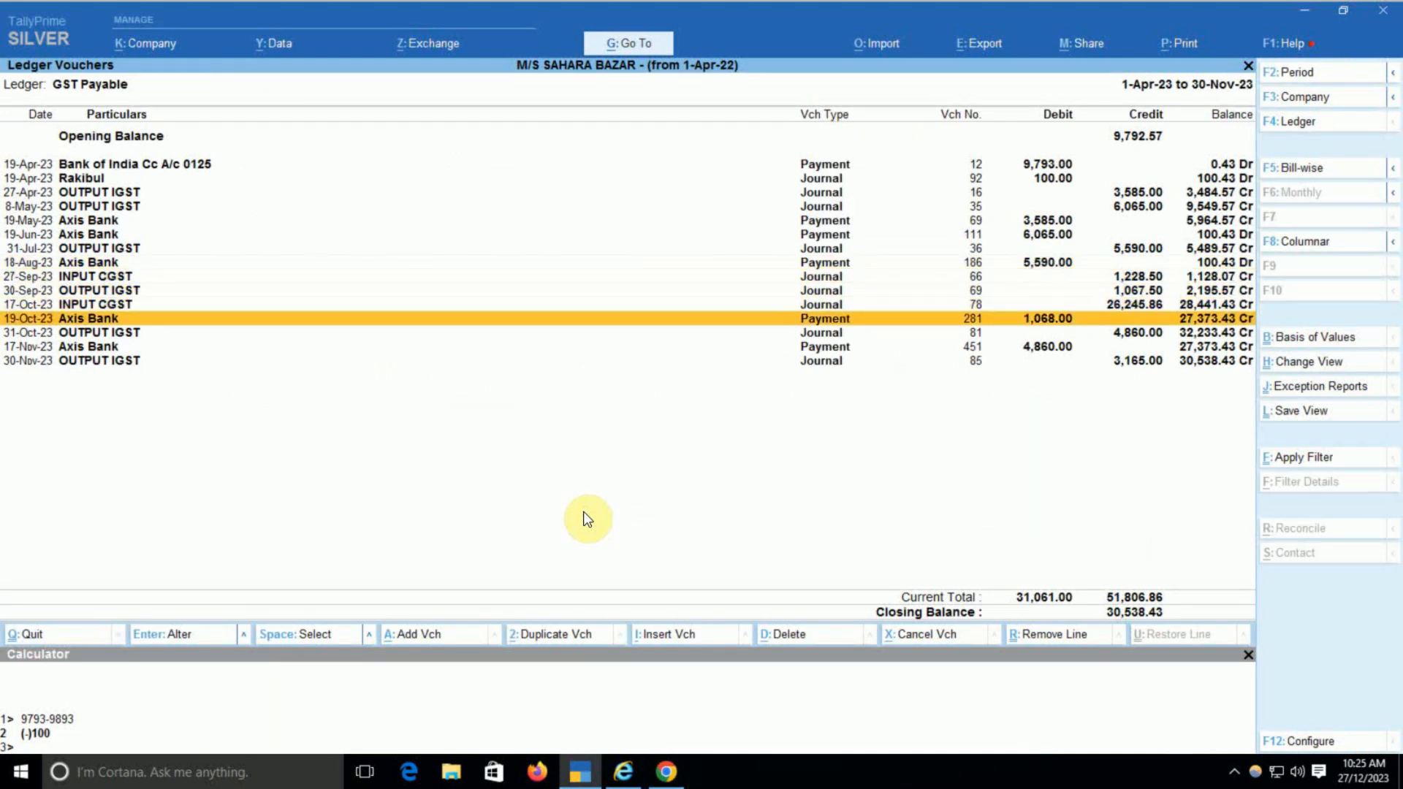
Step: Change the credit ledger of the 27-Sep-23 INPUT CGST journal from GST Payable to Exces Input Claimed and save the voucher
{"action": "key", "text": "Up"}
{"action": "key", "text": "Up"}
{"action": "key", "text": "Up"}
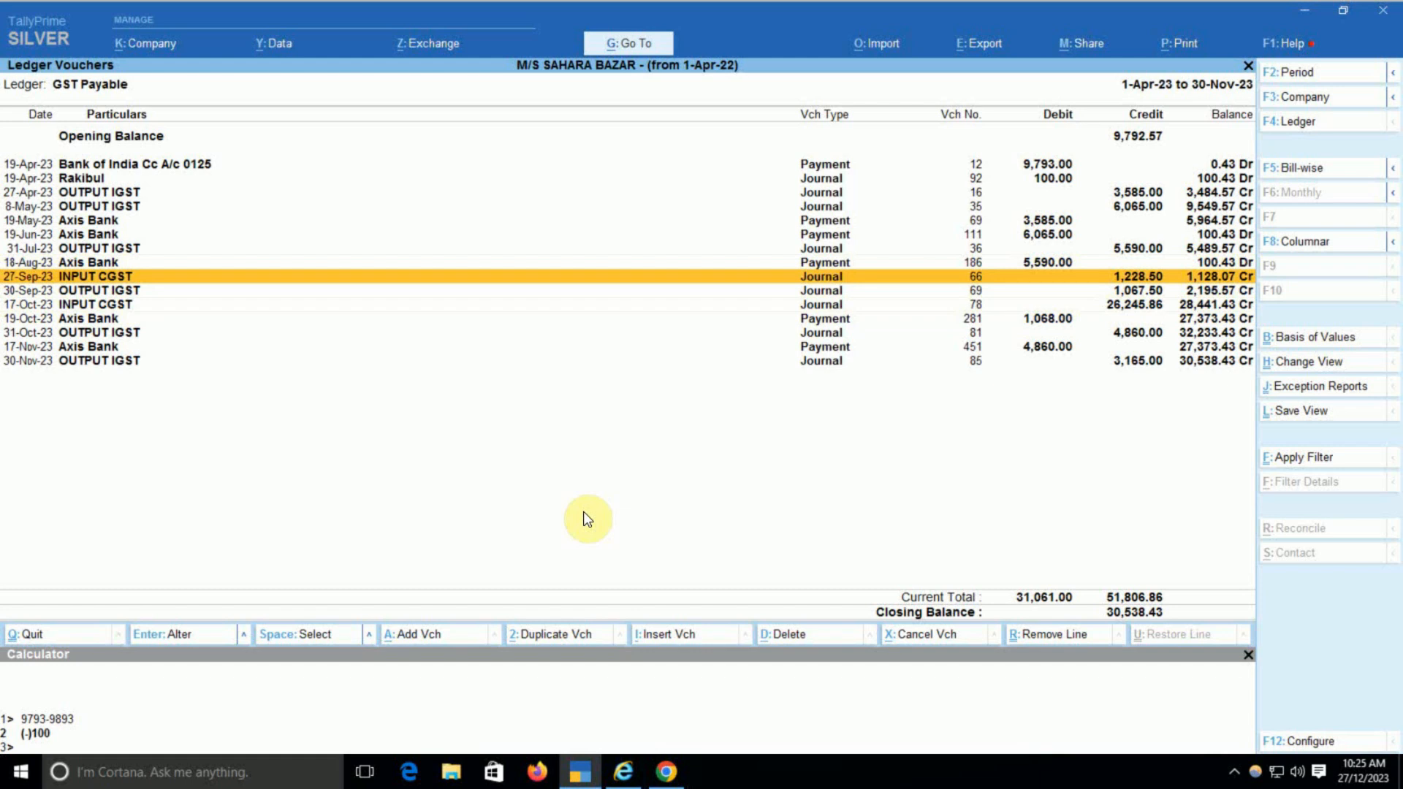
{"action": "key", "text": "Return"}
{"action": "key", "text": "Return"}
{"action": "key", "text": "Return"}
{"action": "key", "text": "Return"}
{"action": "key", "text": "Return"}
{"action": "key", "text": "Return"}
{"action": "key", "text": "Return"}
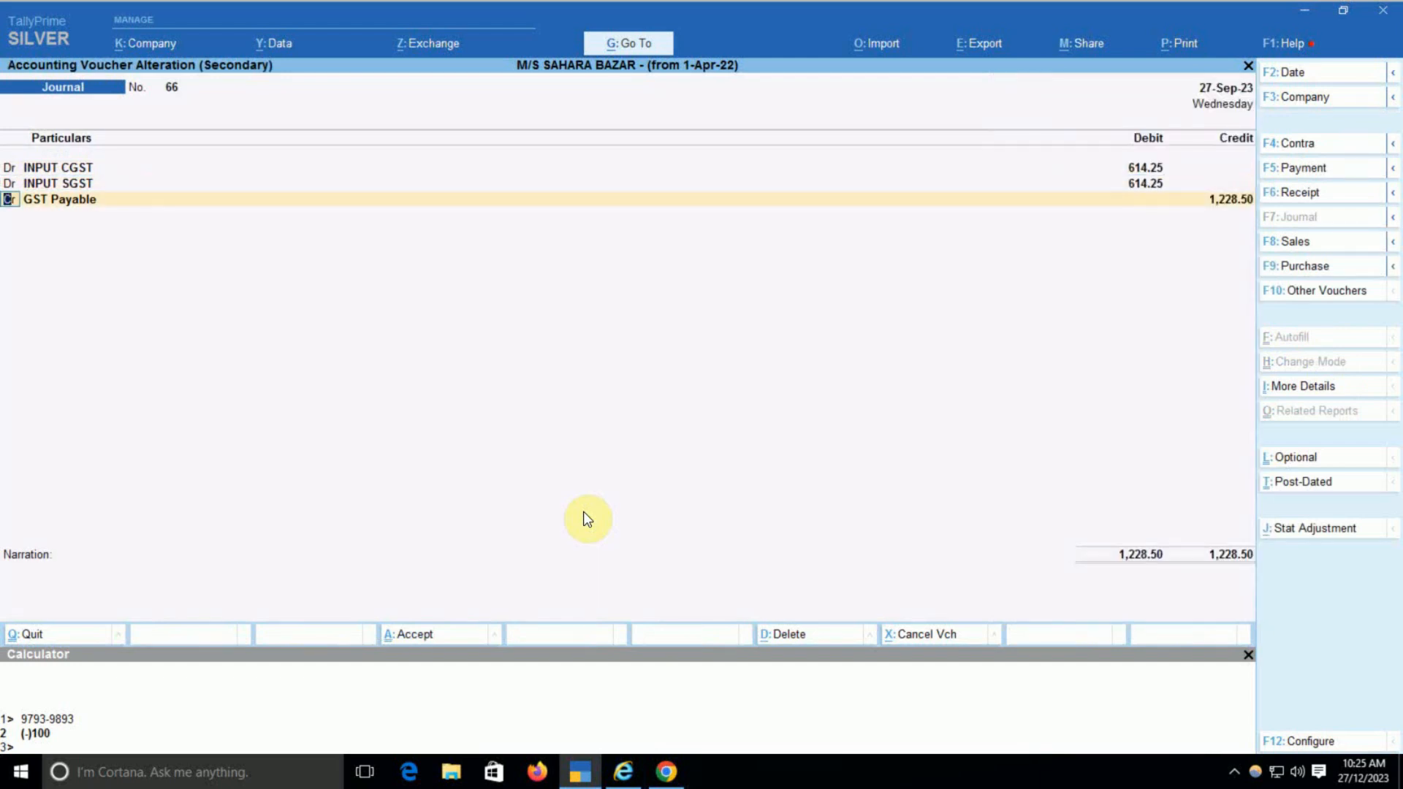
{"action": "key", "text": "Return"}
{"action": "type", "text": "Ces"}
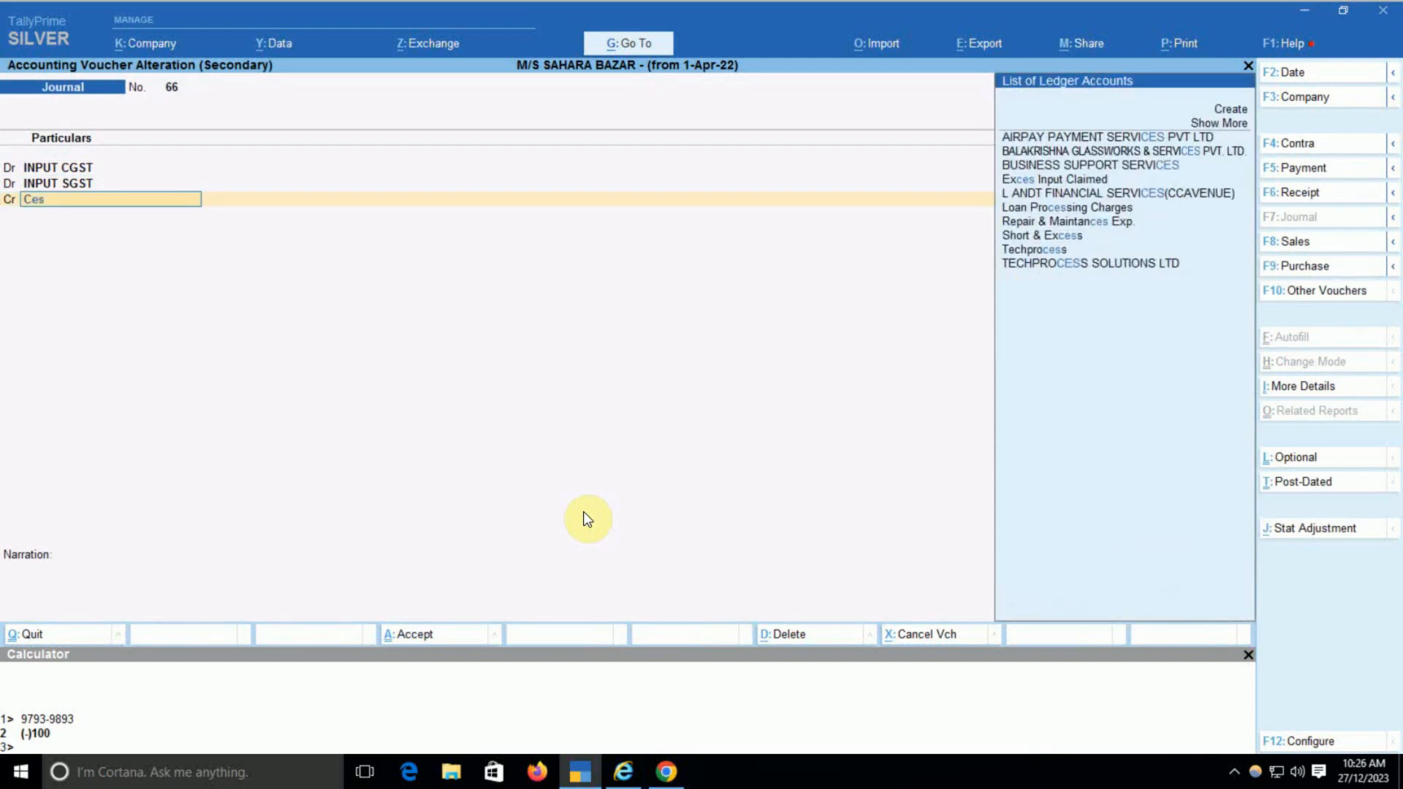
{"action": "key", "text": "BackSpace"}
{"action": "key", "text": "BackSpace"}
{"action": "type", "text": "E"}
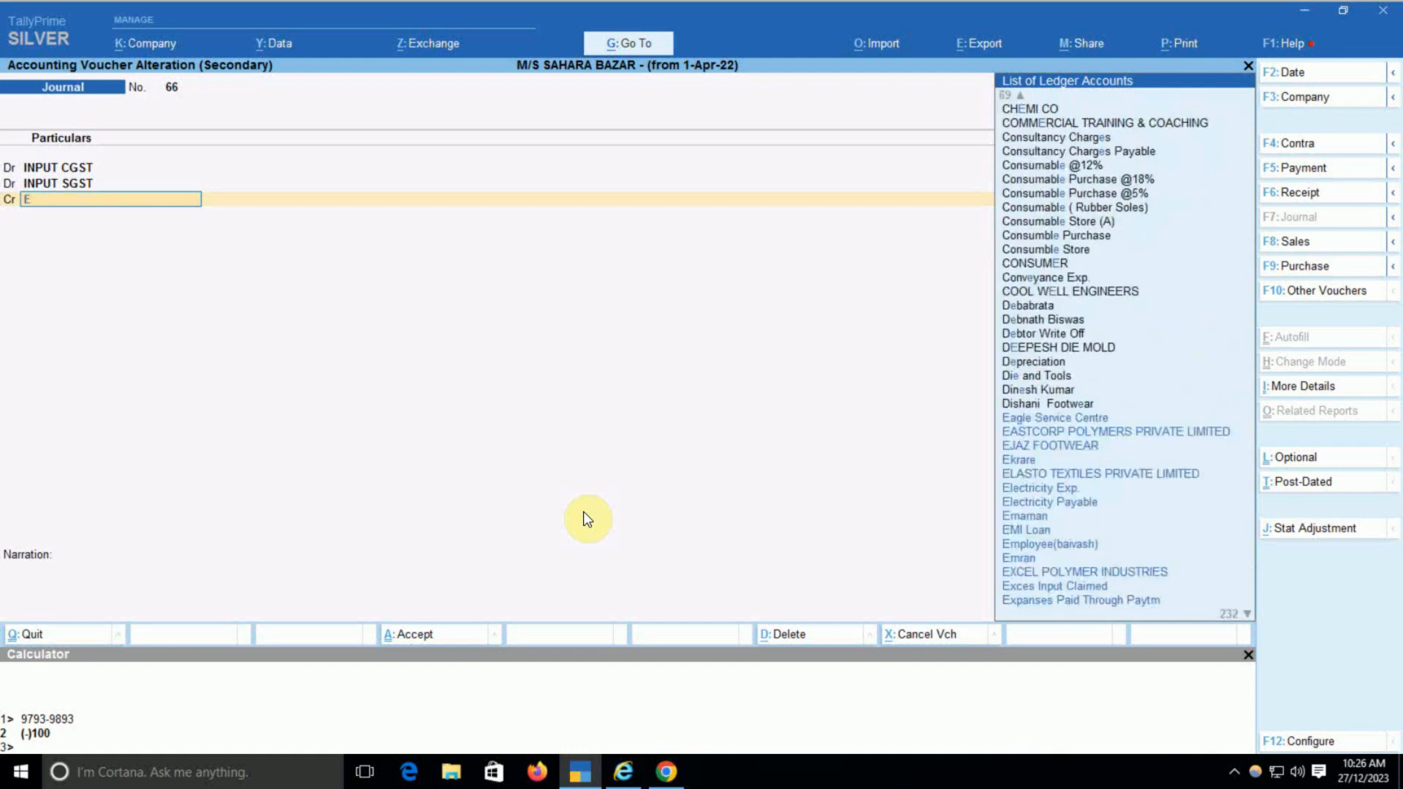
{"action": "type", "text": "xce"}
{"action": "key", "text": "Down"}
{"action": "key", "text": "Down"}
{"action": "key", "text": "Return"}
{"action": "key", "text": "Return"}
{"action": "key", "text": "Return"}
{"action": "key", "text": "Return"}
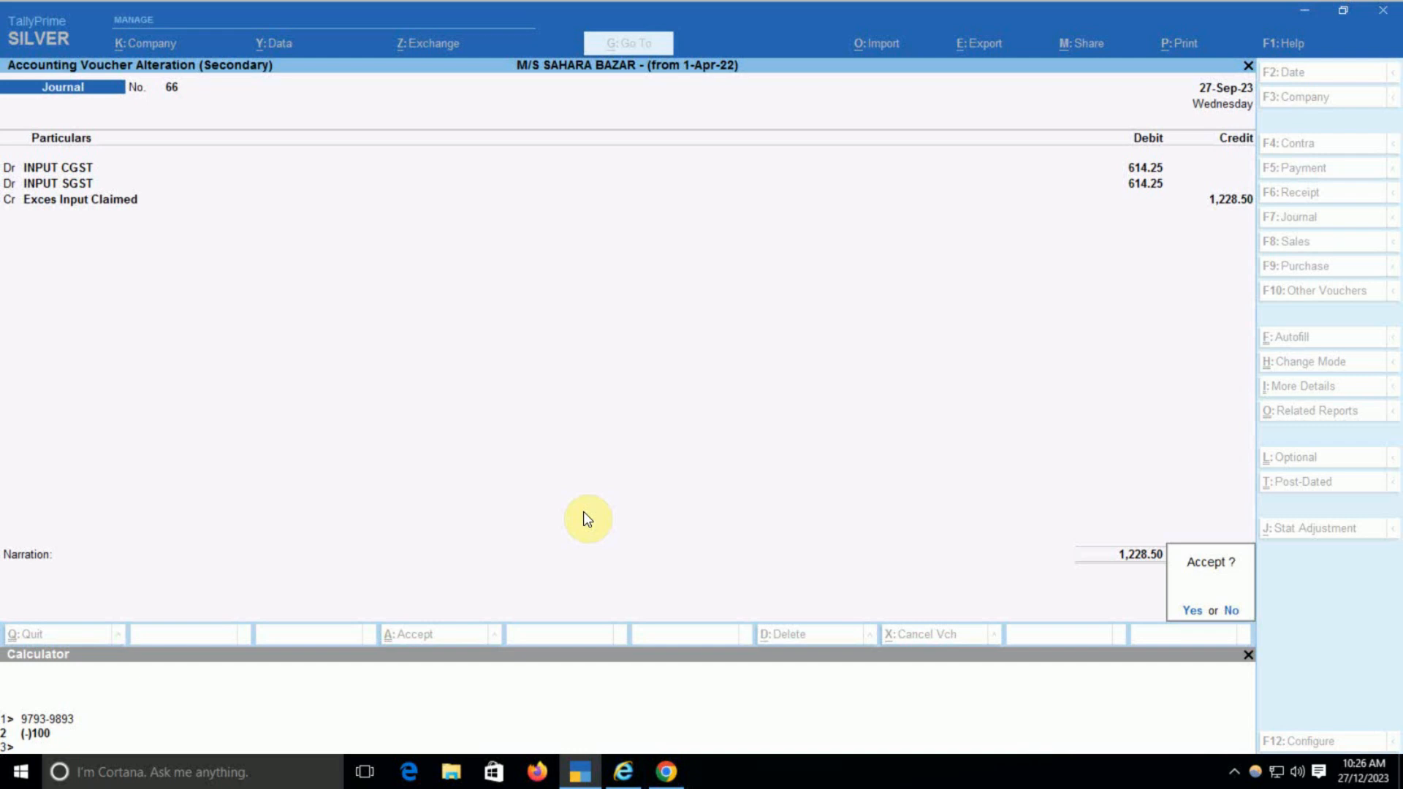
{"action": "key", "text": "Return"}
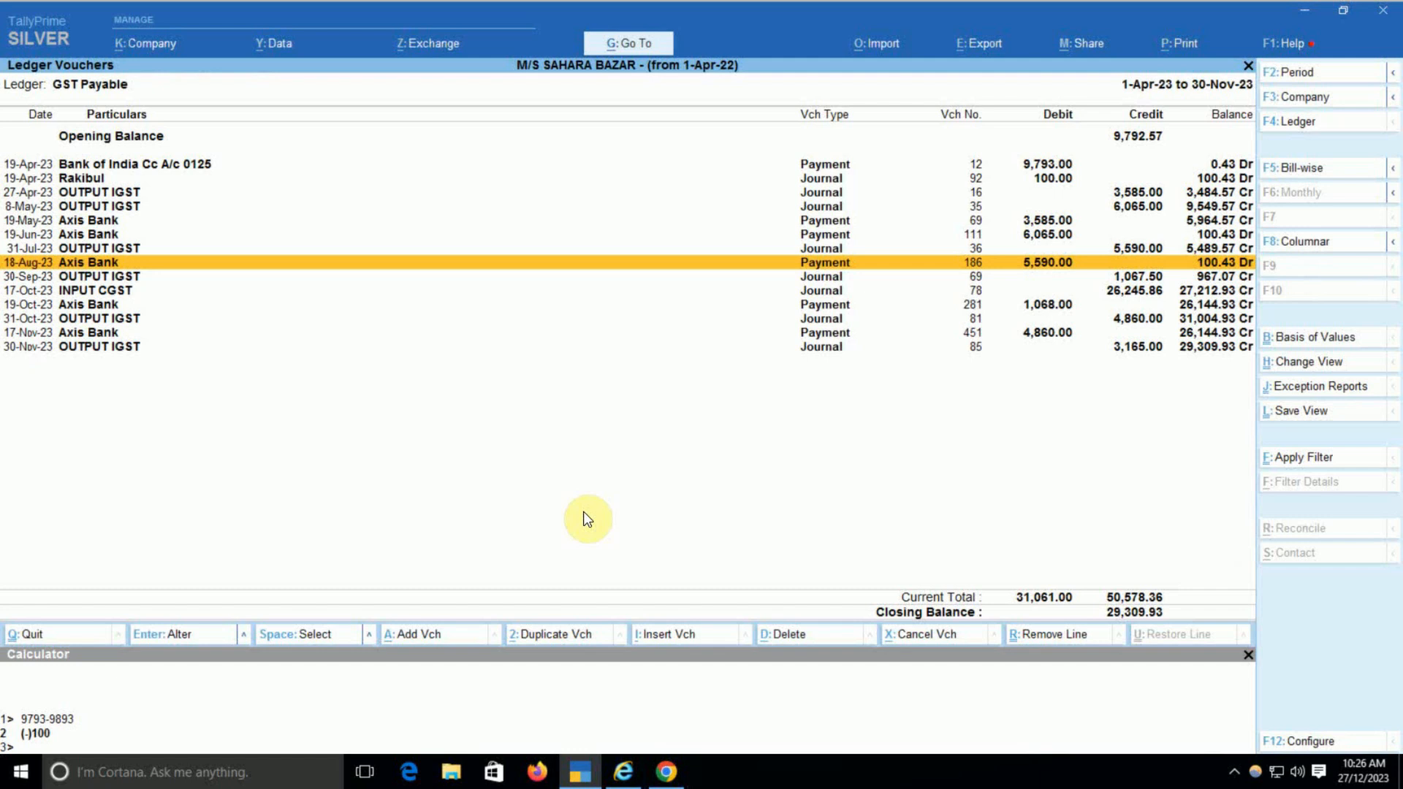
Step: Change the credit ledger of the 17-Oct-23 INPUT CGST journal from GST Payable to Exces Input Claimed and save the voucher
{"action": "key", "text": "Down"}
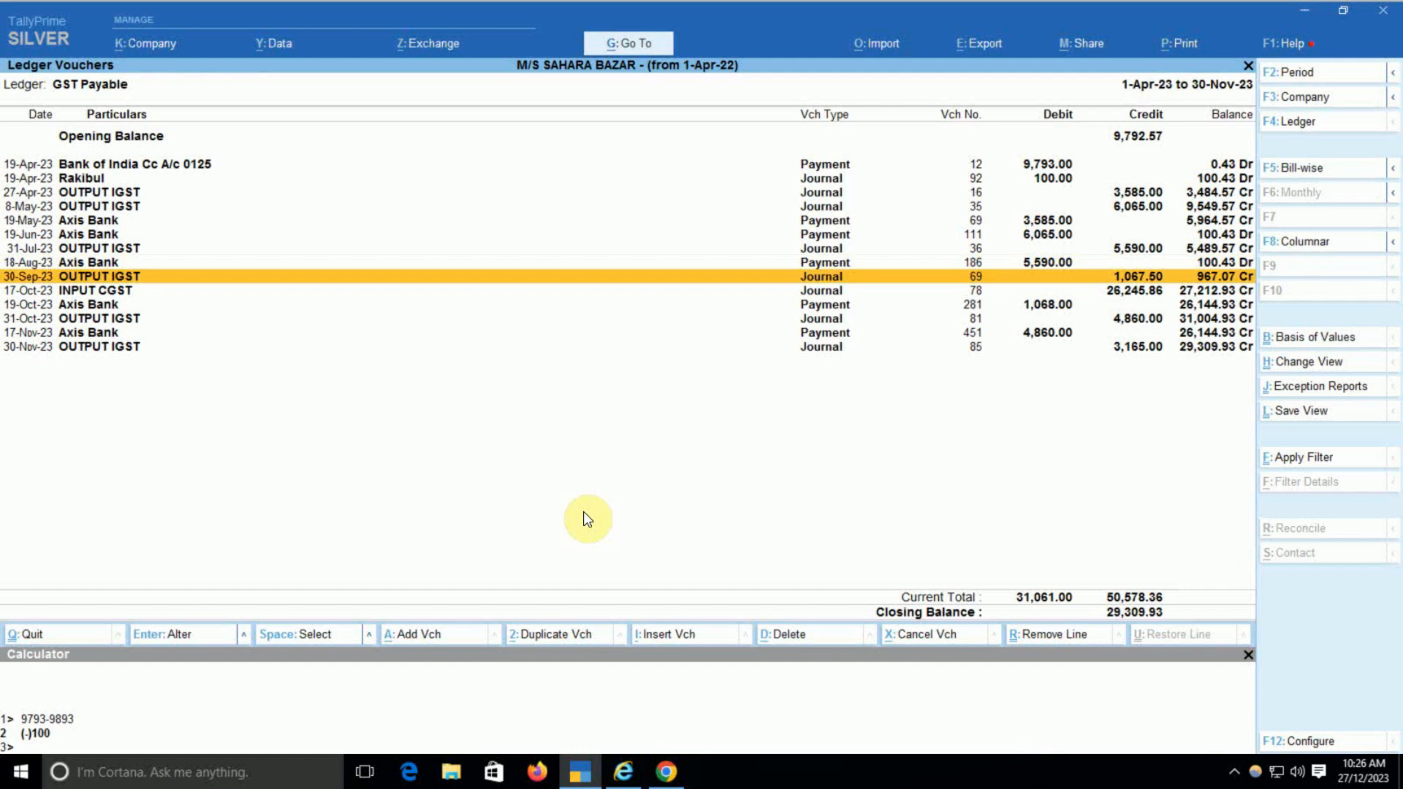
{"action": "key", "text": "Down"}
{"action": "key", "text": "Down"}
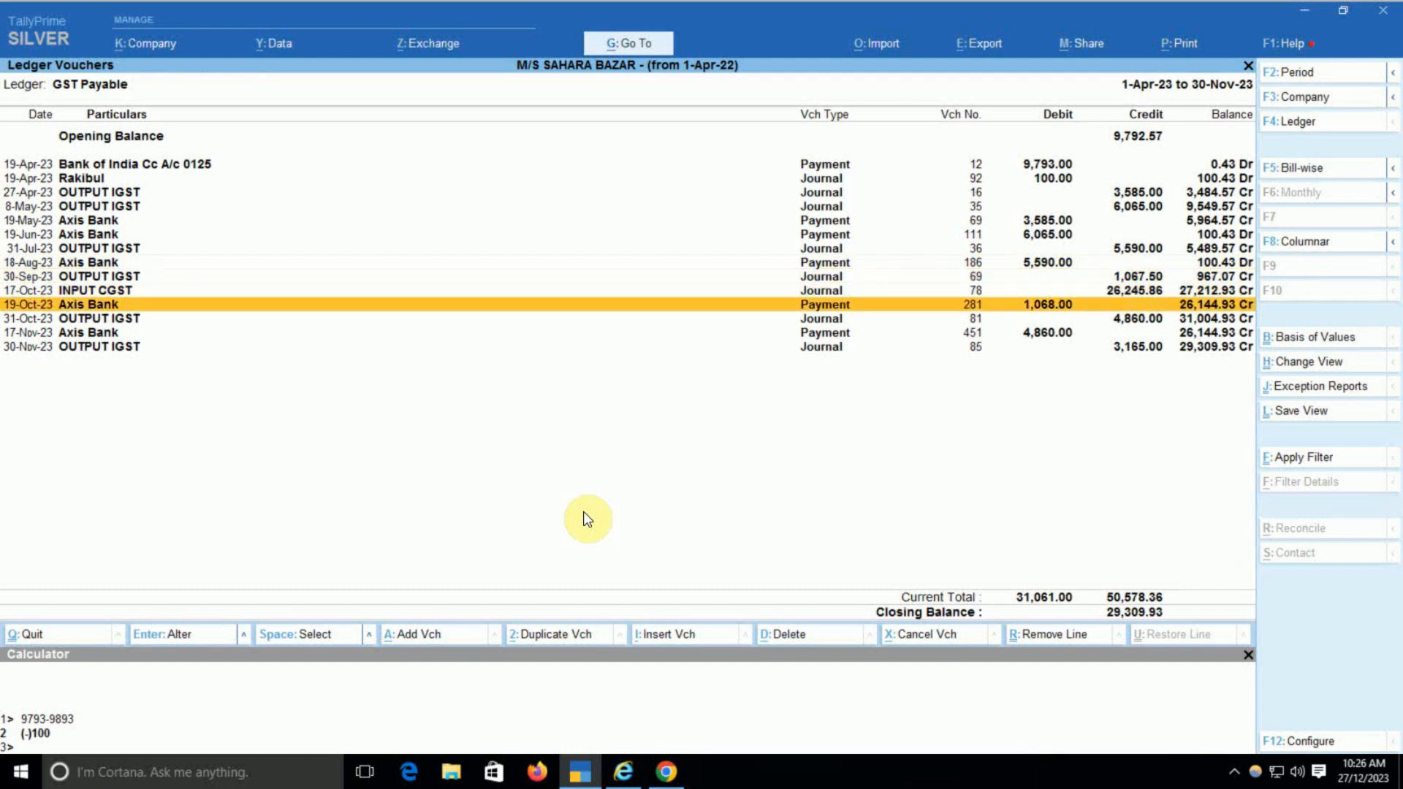
{"action": "key", "text": "Up"}
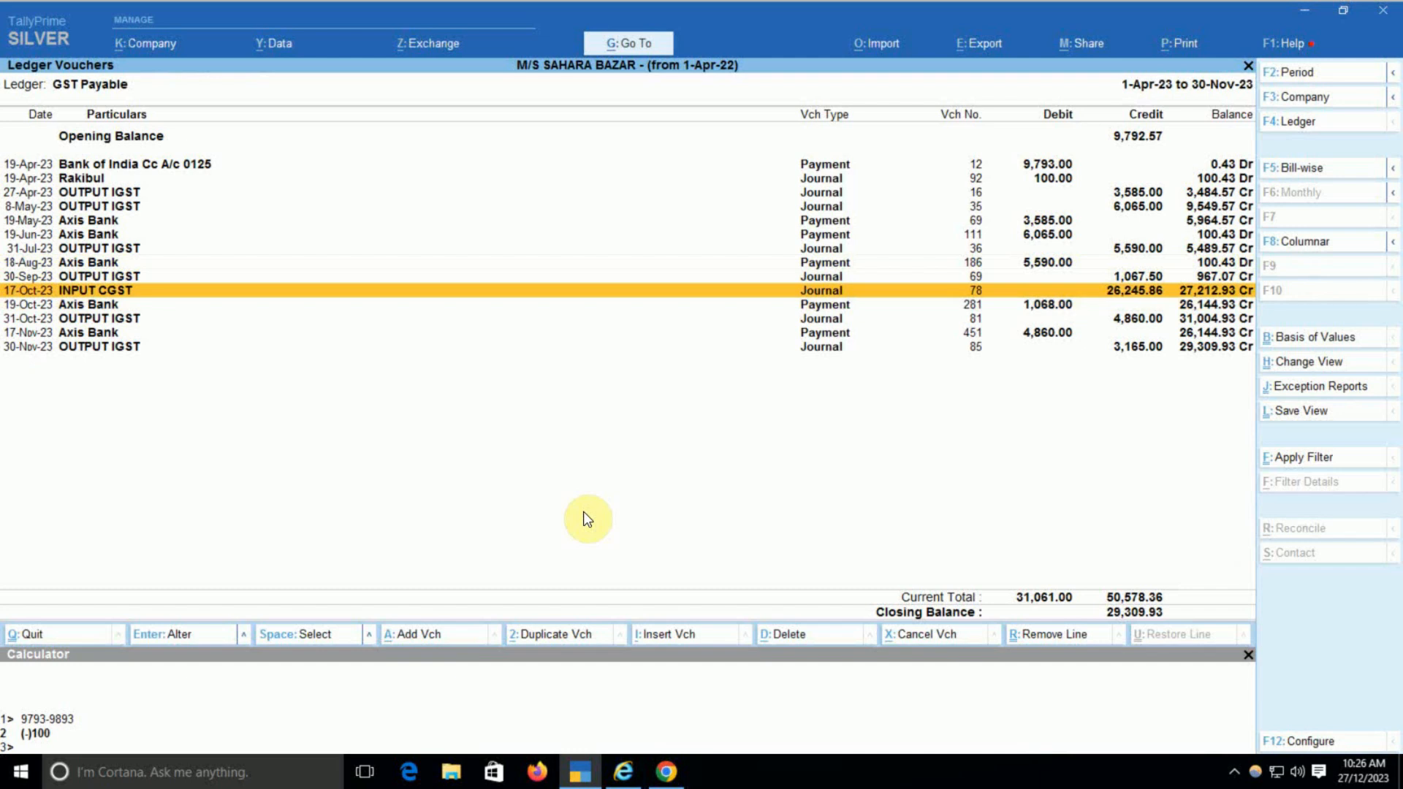
{"action": "key", "text": "Return"}
{"action": "key", "text": "Return"}
{"action": "key", "text": "Return"}
{"action": "key", "text": "Return"}
{"action": "key", "text": "Return"}
{"action": "key", "text": "Return"}
{"action": "key", "text": "Return"}
{"action": "key", "text": "Return"}
{"action": "type", "text": "Exc"}
{"action": "key", "text": "Down"}
{"action": "key", "text": "Down"}
{"action": "key", "text": "Up"}
{"action": "key", "text": "Return"}
{"action": "key", "text": "Return"}
{"action": "key", "text": "Return"}
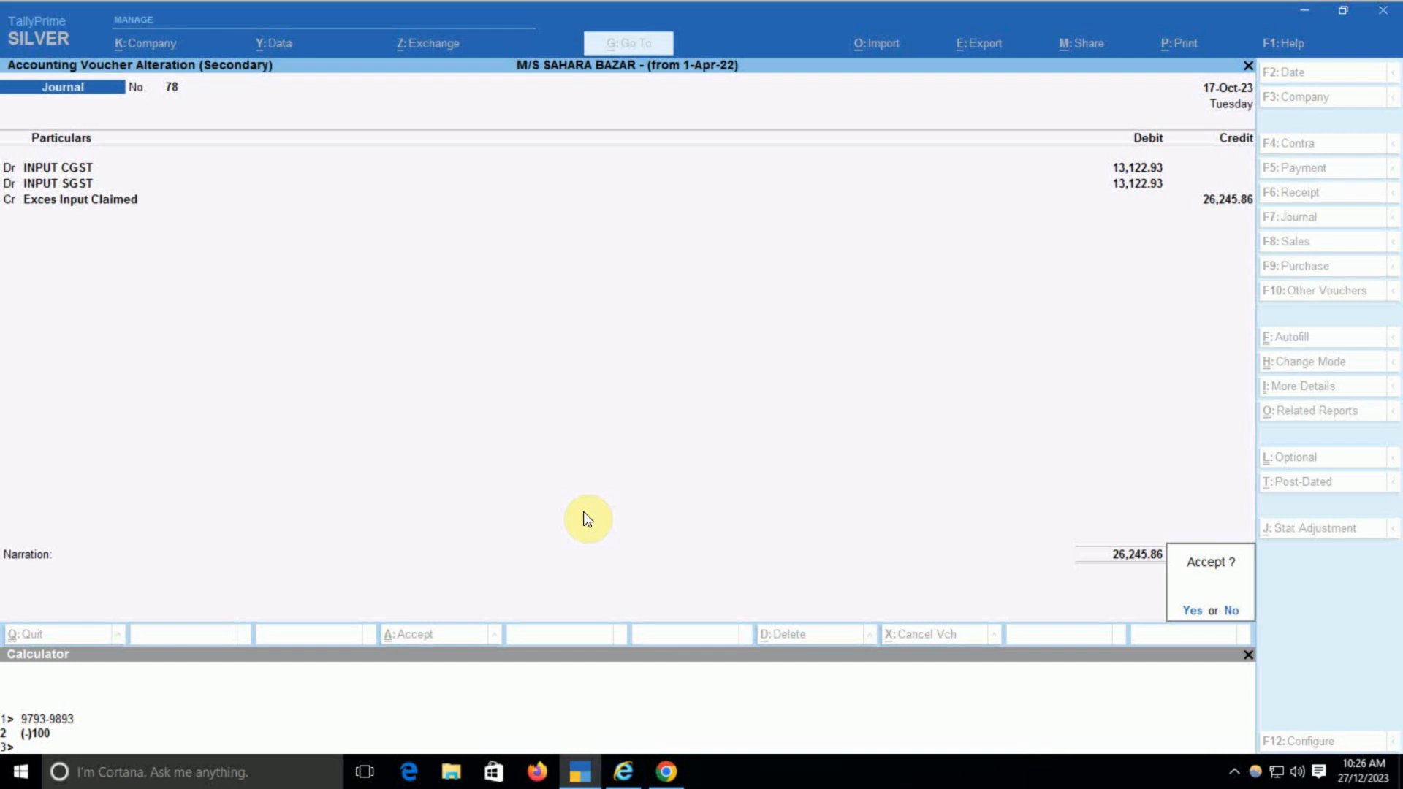
{"action": "key", "text": "Return"}
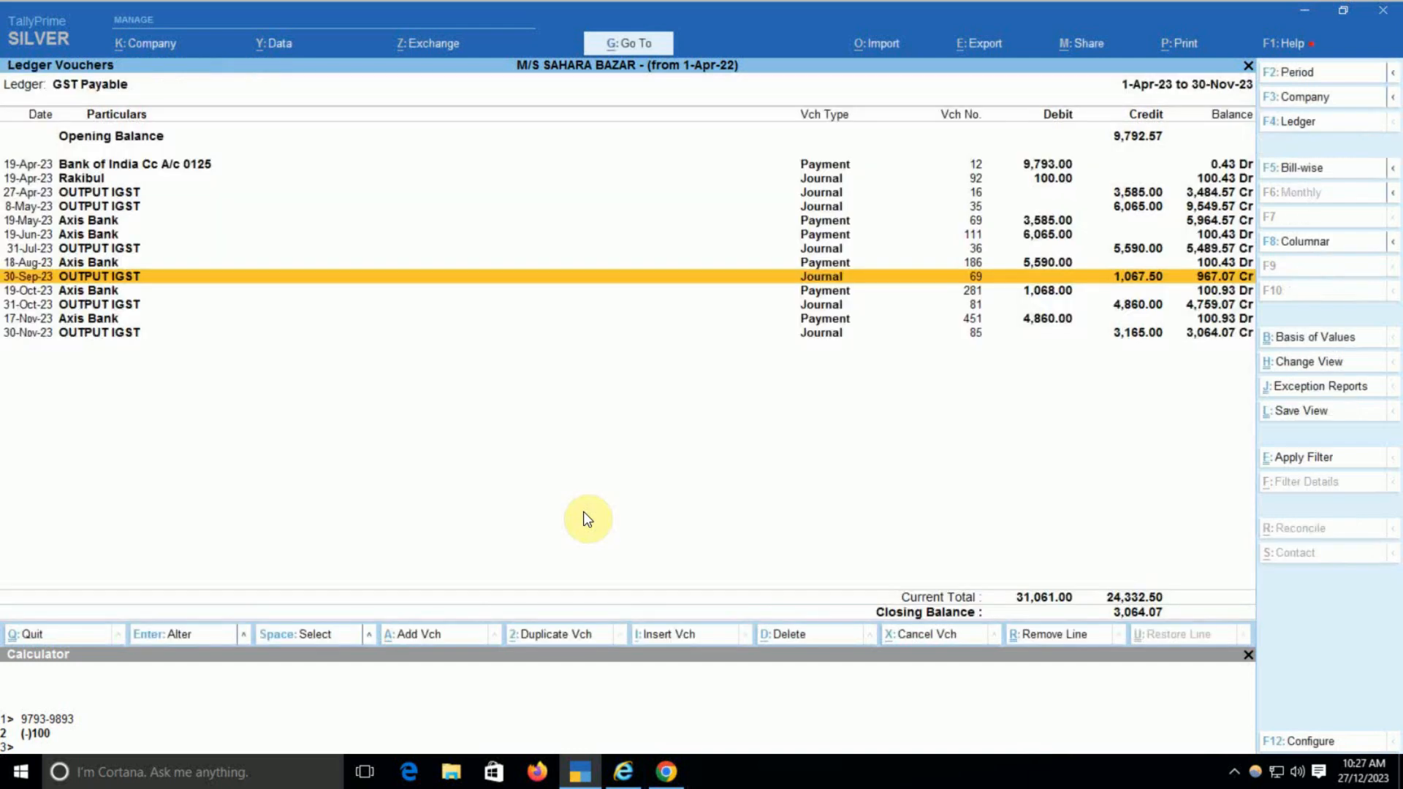
Step: Compare the running balance of the 19-Oct-23 Axis Bank payment with the Sep-23 debit's total balance in Chrome's cash ledger
{"action": "key", "text": "Down"}
{"action": "key", "text": "Up"}
{"action": "key", "text": "Down"}
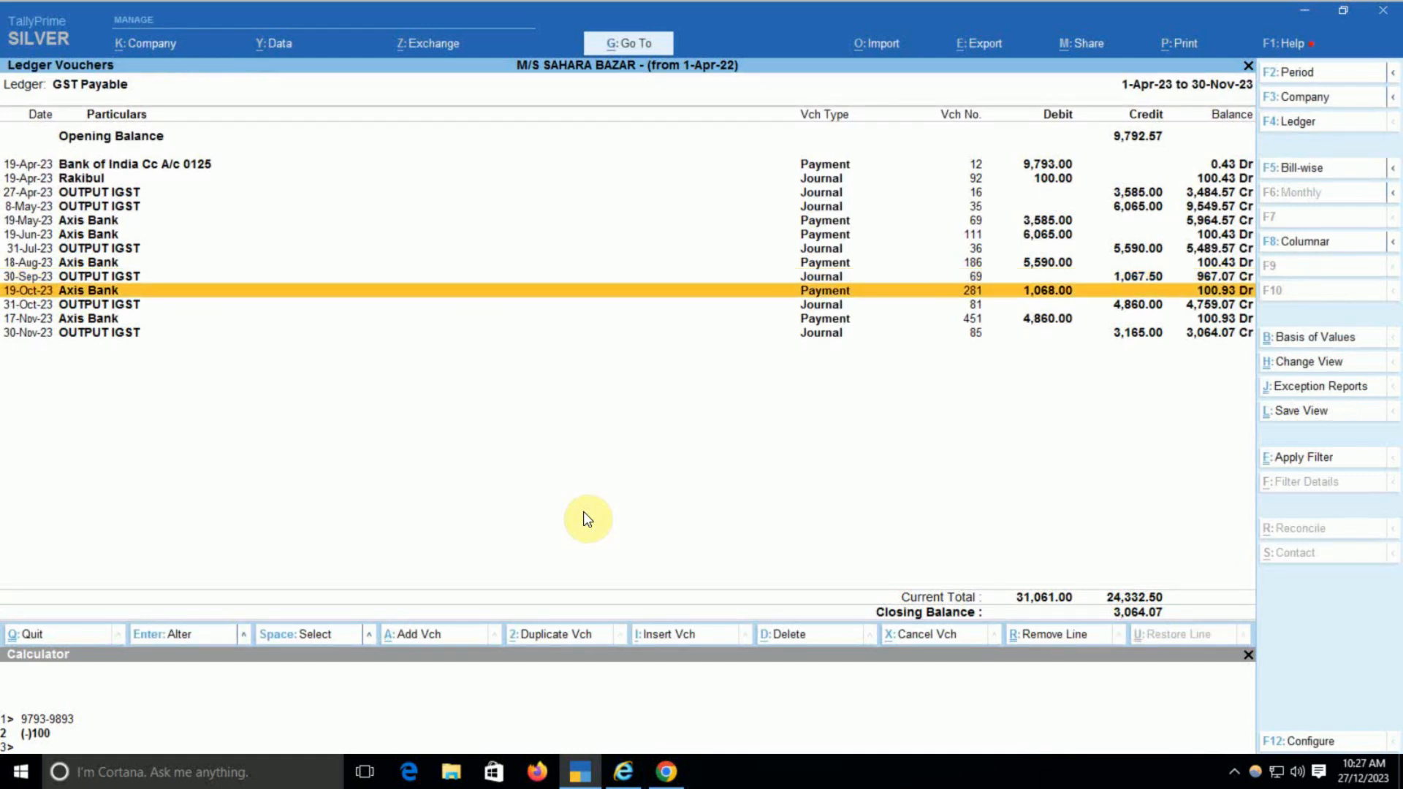
{"action": "key", "text": "Up"}
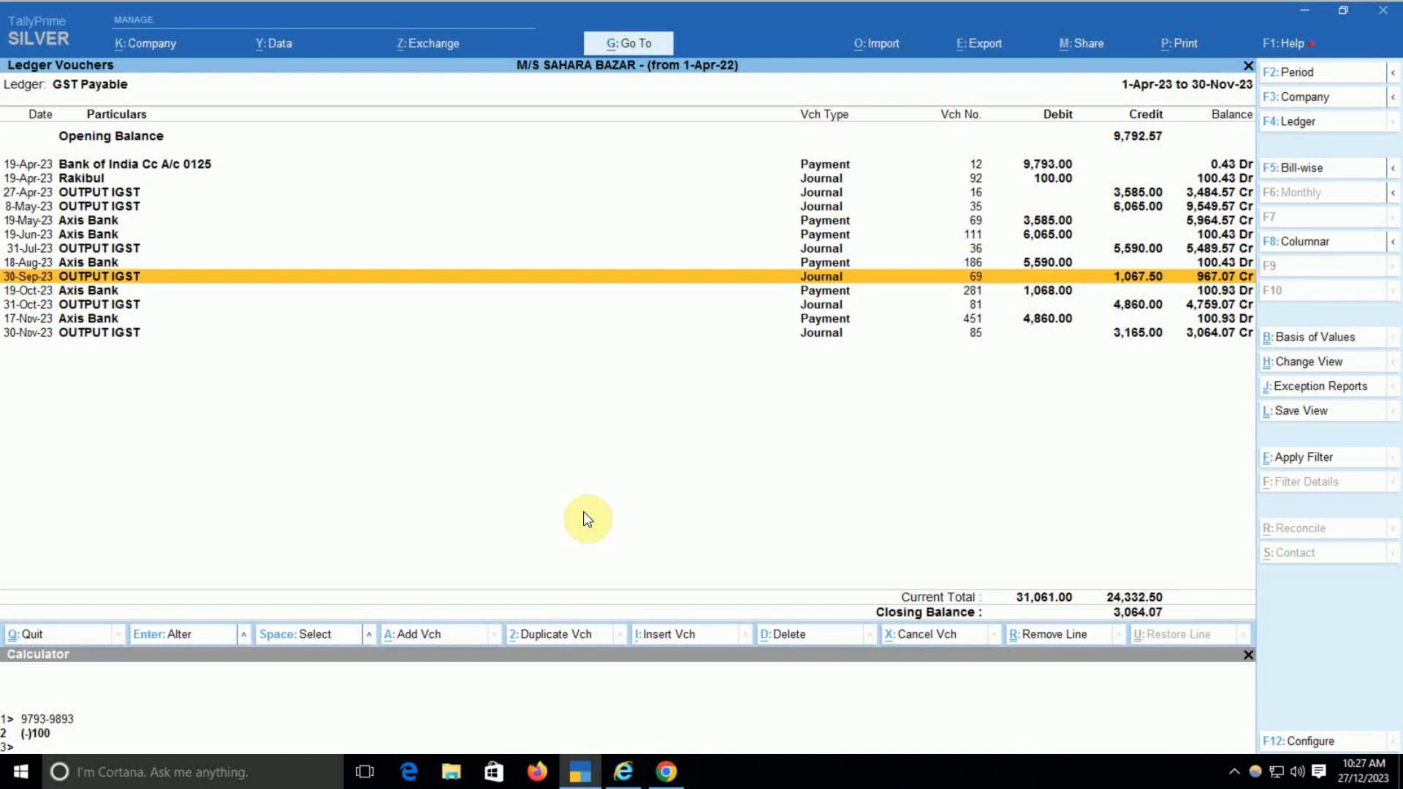
{"action": "key", "text": "Down"}
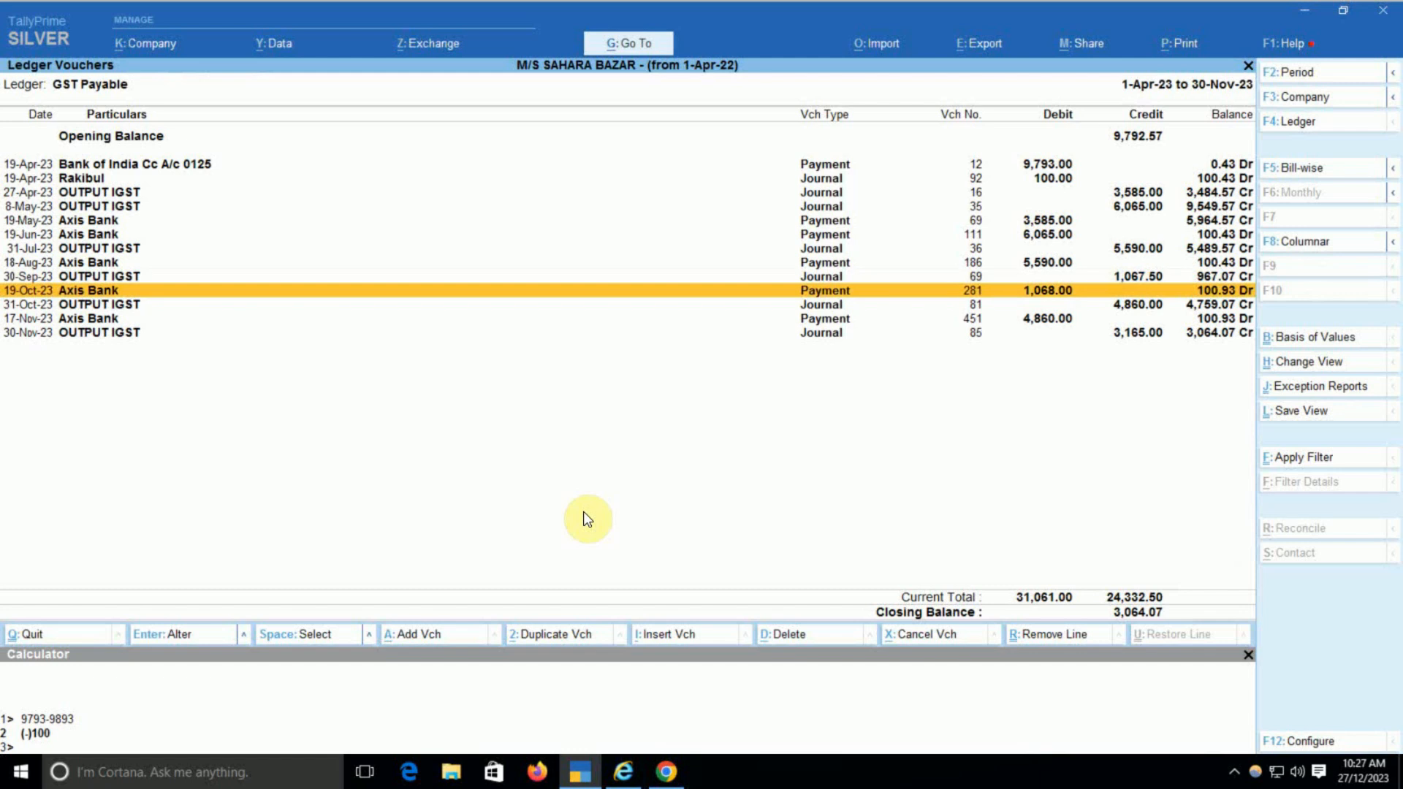
{"action": "key", "text": "alt+Tab"}
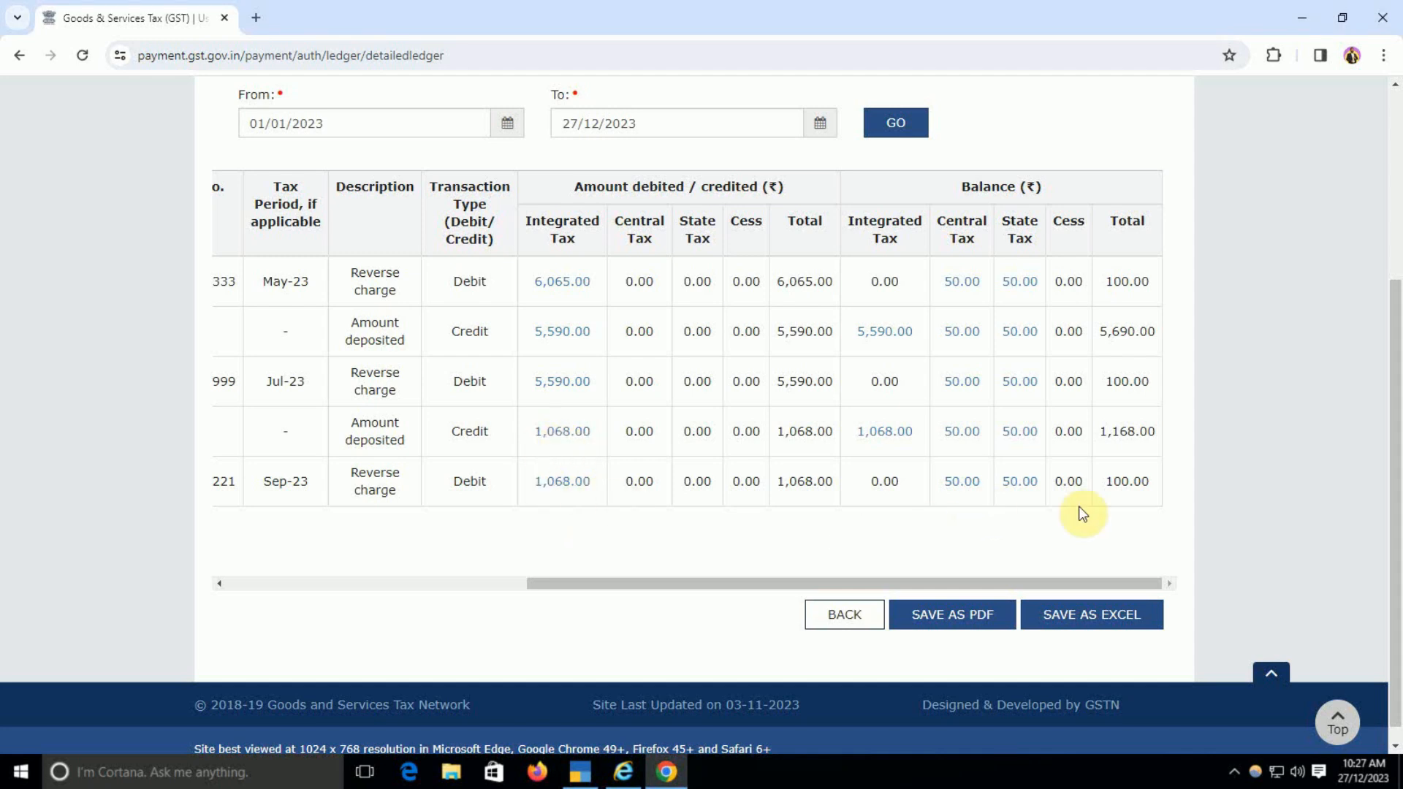
Step: Open page 5 of the cash ledger and examine the amounts and balances of the Oct-23 and Nov-23 debits
{"action": "left_click_drag", "start_coordinate": [694, 585], "coordinate": [368, 566]}
{"action": "left_click", "coordinate": [402, 538]}
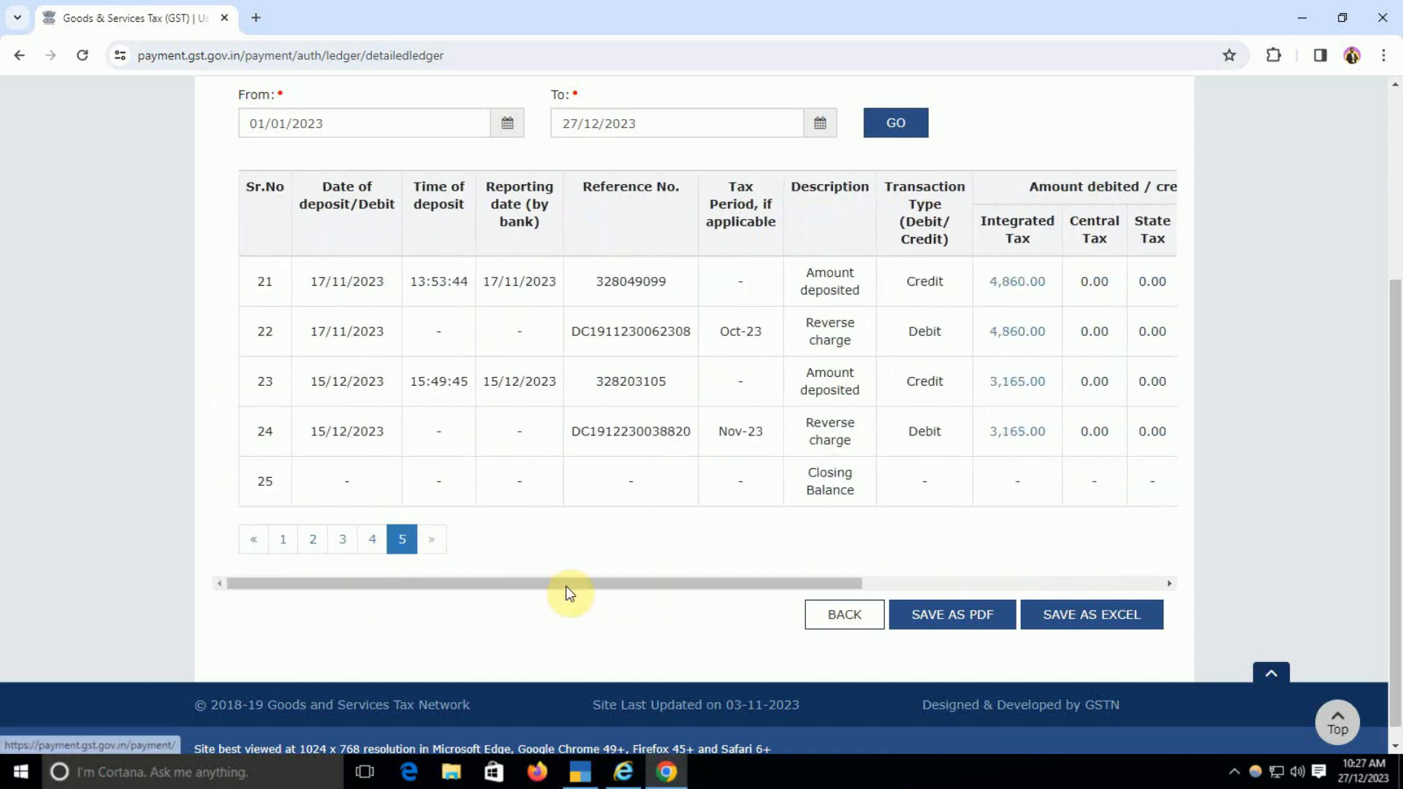
{"action": "left_click_drag", "start_coordinate": [626, 596], "coordinate": [647, 590]}
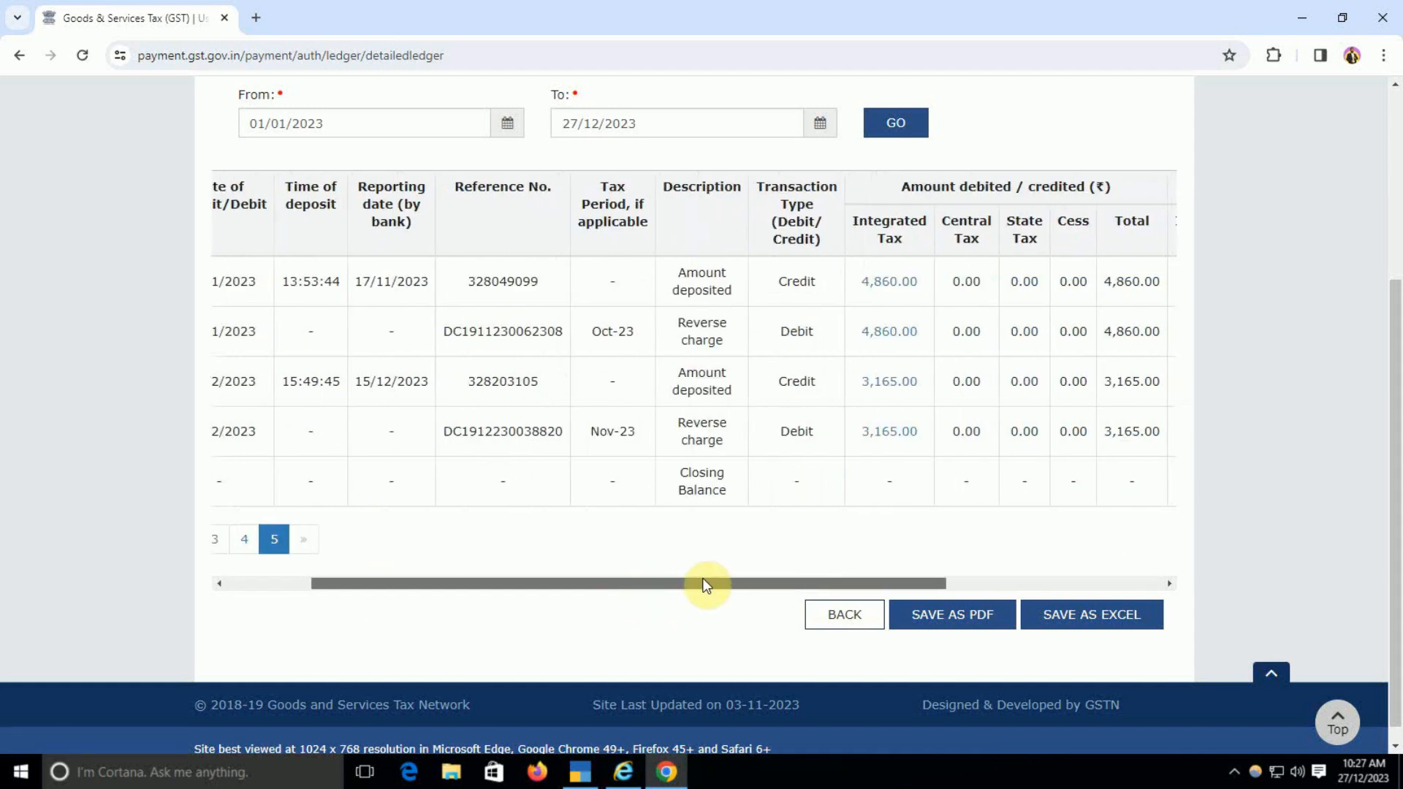
{"action": "left_click_drag", "start_coordinate": [753, 585], "coordinate": [932, 584]}
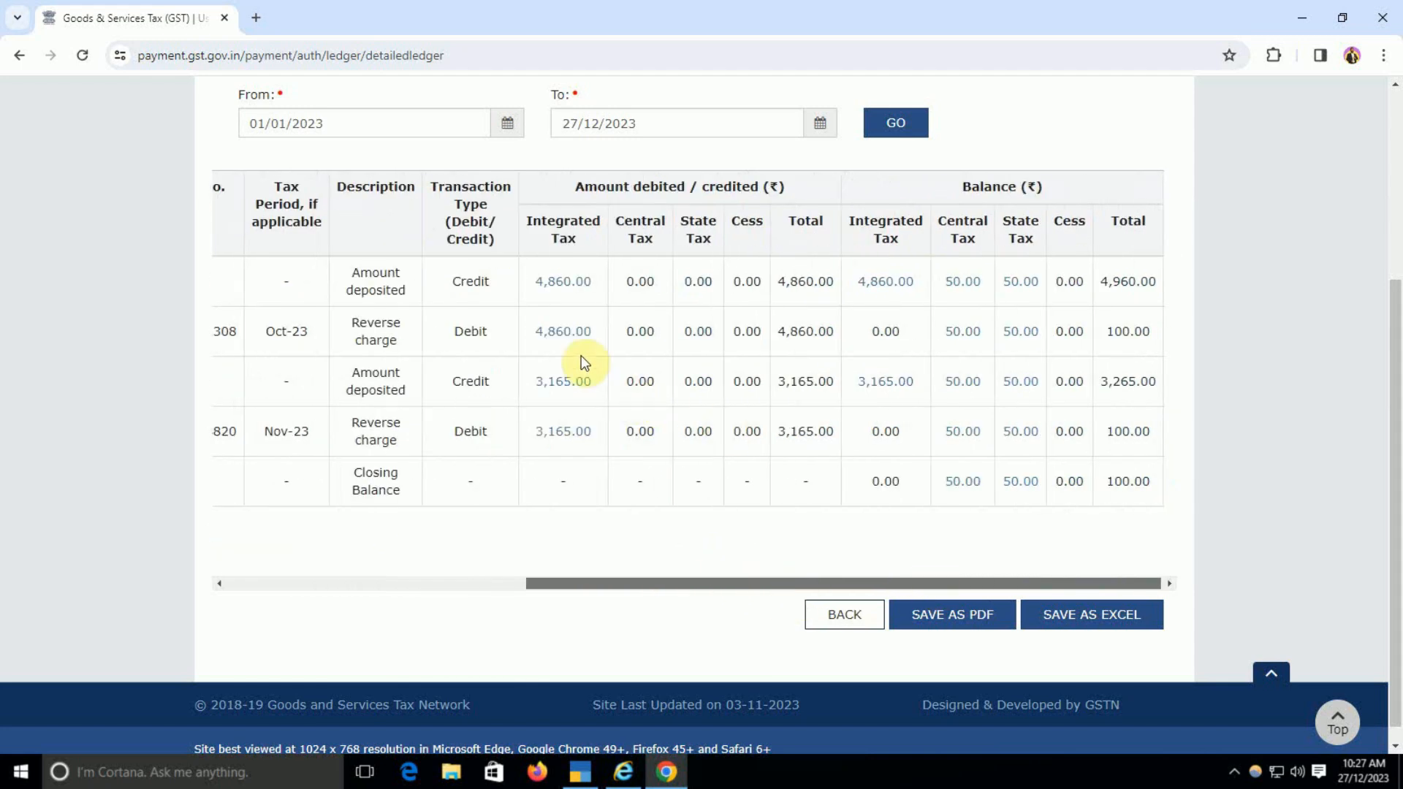
Step: Switch to TallyPrime and check the 31-Oct-23 journal and 17-Nov-23 Axis Bank payment against the portal's Oct-23 debit
{"action": "key", "text": "alt+Tab"}
{"action": "key", "text": "Down"}
{"action": "key", "text": "Down"}
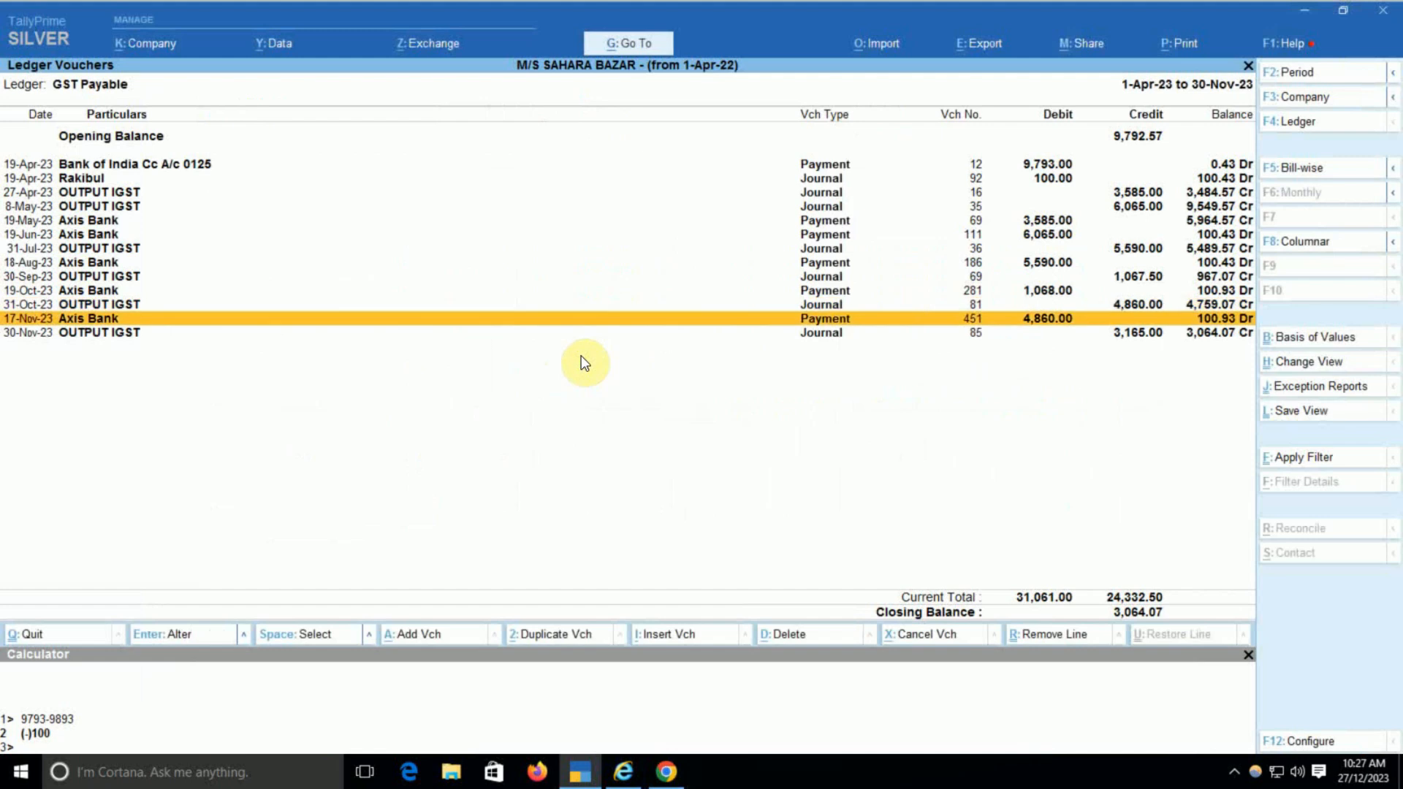
{"action": "key", "text": "Up"}
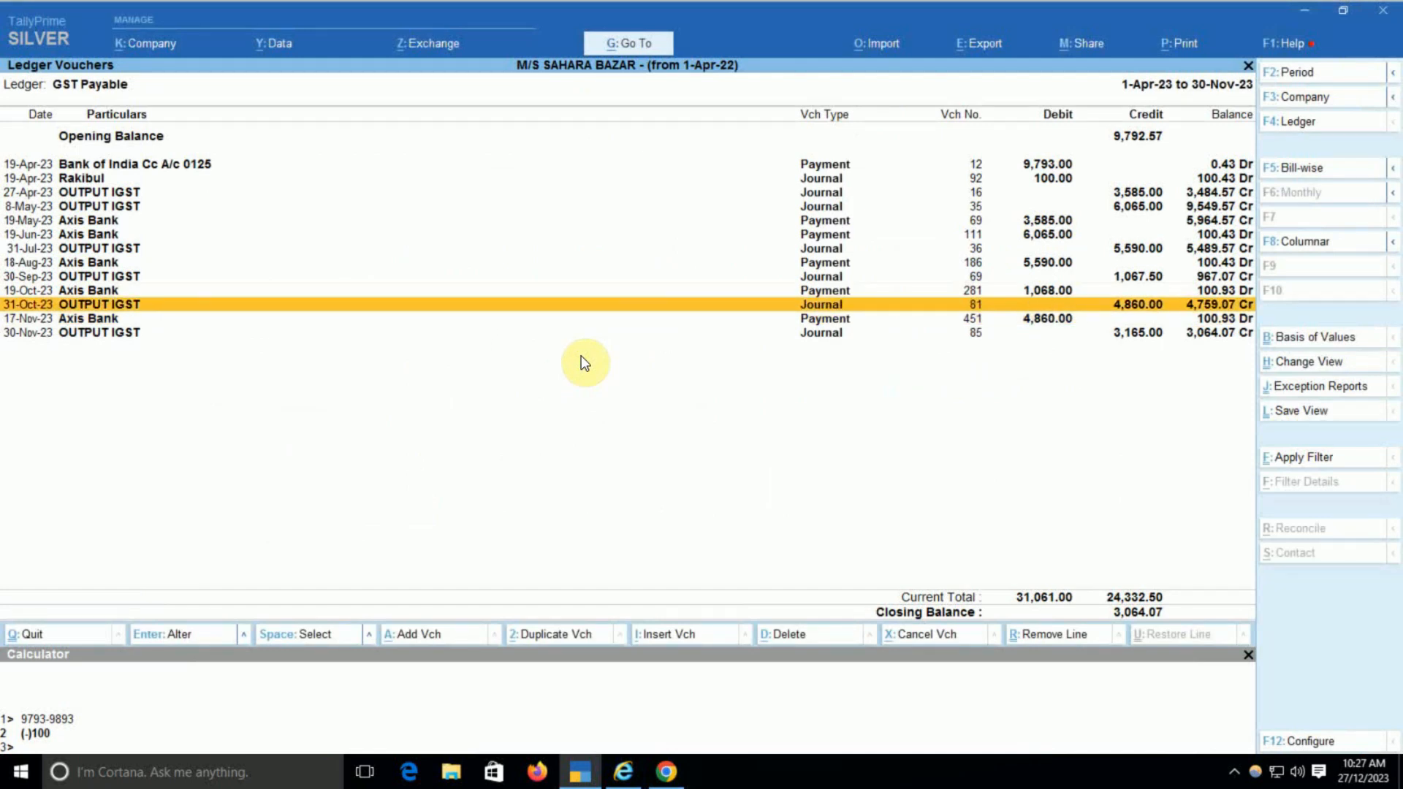
{"action": "key", "text": "Down"}
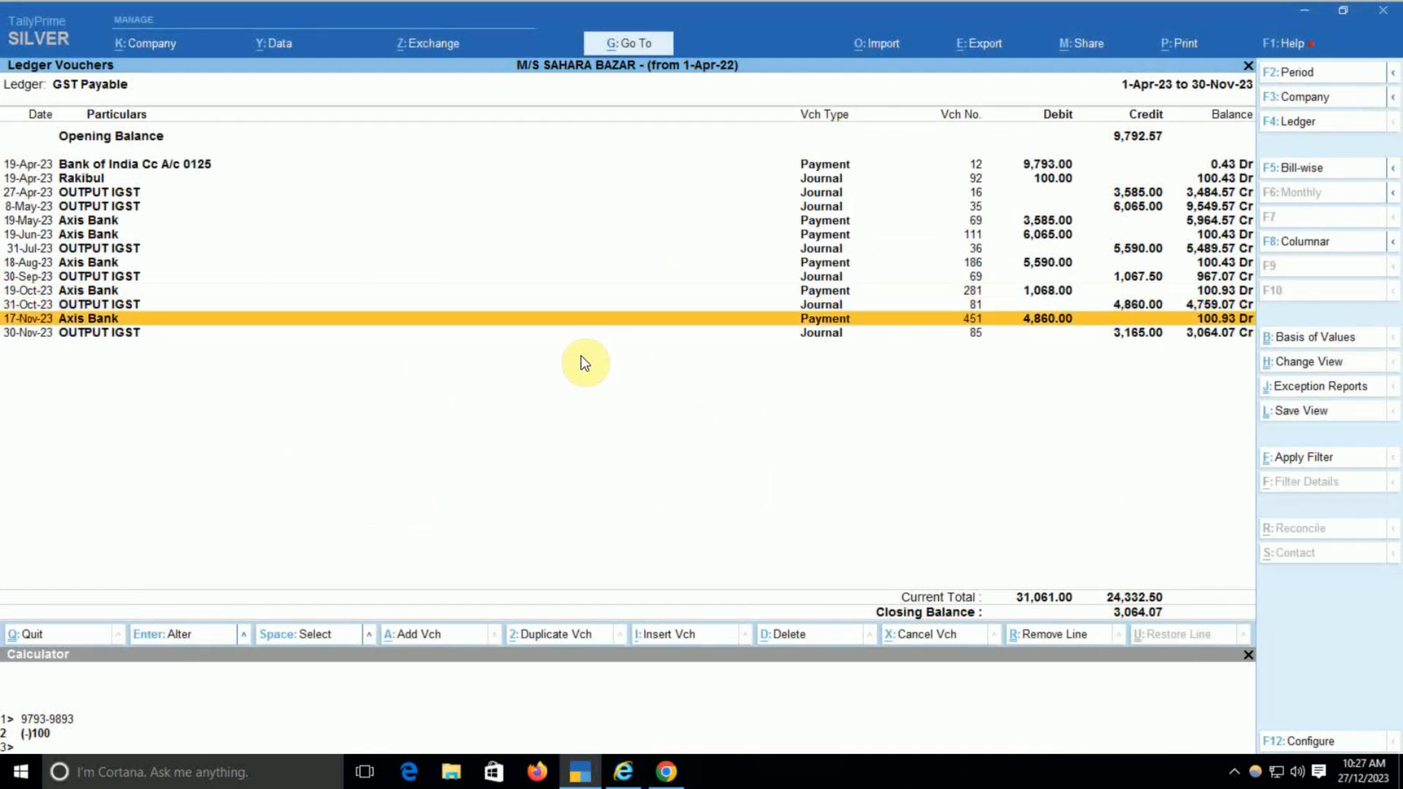
Step: Check the 30-Nov-23 OUTPUT IGST journal against the Nov-23 deposit and debit in Chrome's cash ledger
{"action": "key", "text": "Down"}
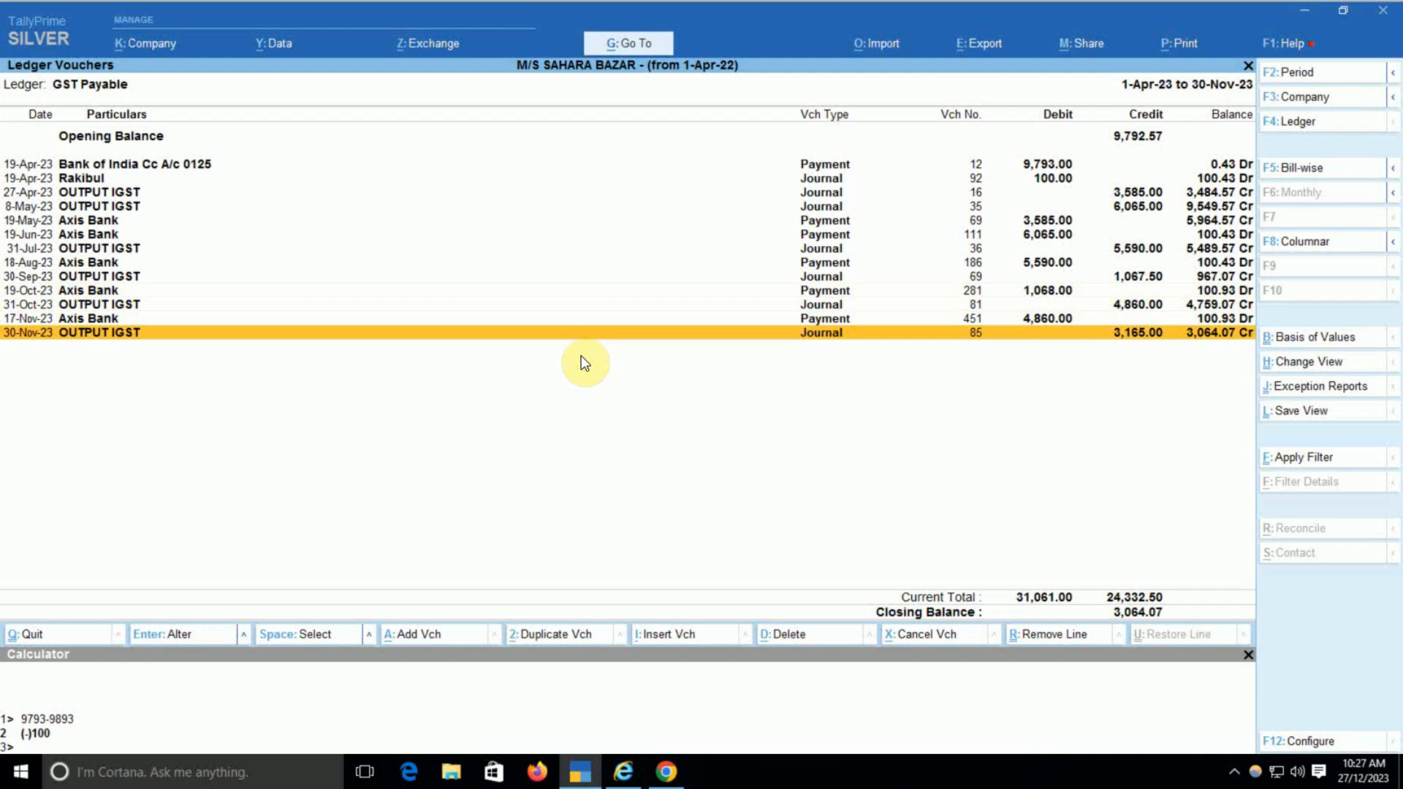
{"action": "key", "text": "alt+Tab"}
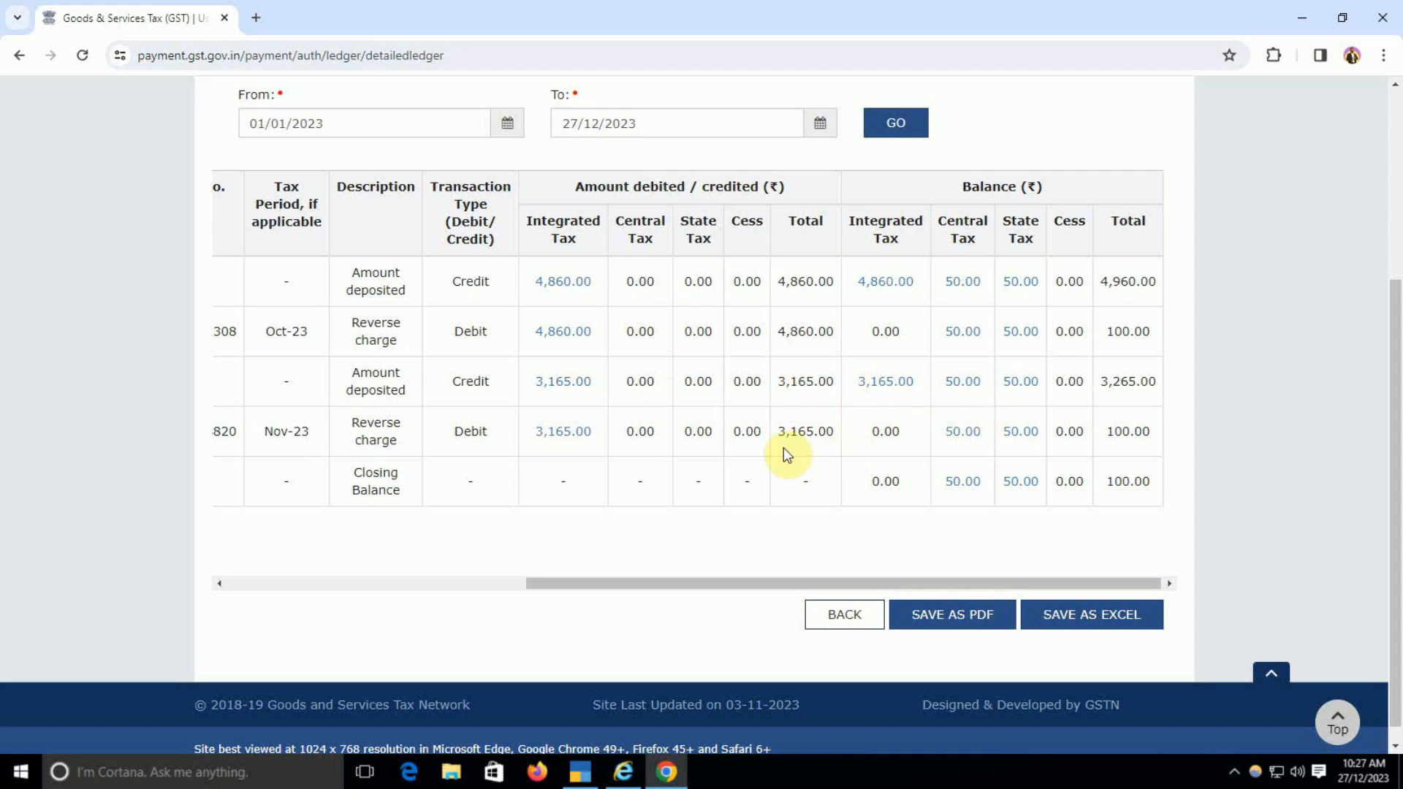
{"action": "key", "text": "alt+Tab"}
{"action": "key", "text": "alt+Tab"}
{"action": "left_click_drag", "start_coordinate": [639, 589], "coordinate": [274, 591]}
{"action": "left_click_drag", "start_coordinate": [11, 582], "coordinate": [653, 586]}
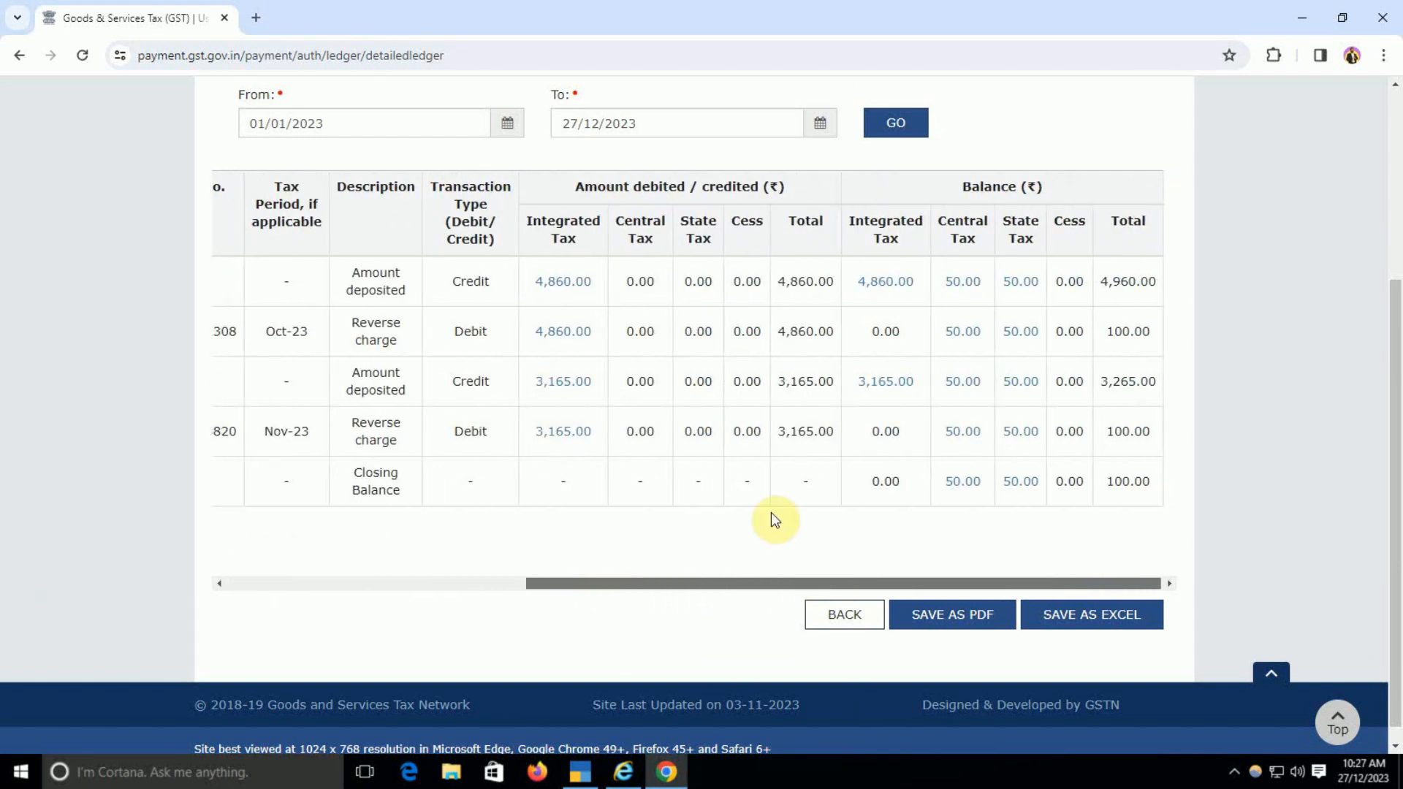
Step: Select the 17-Nov-23 Axis Bank payment in TallyPrime and compare its running balance with the Oct-23 debit's total balance in Chrome
{"action": "key", "text": "alt+Tab"}
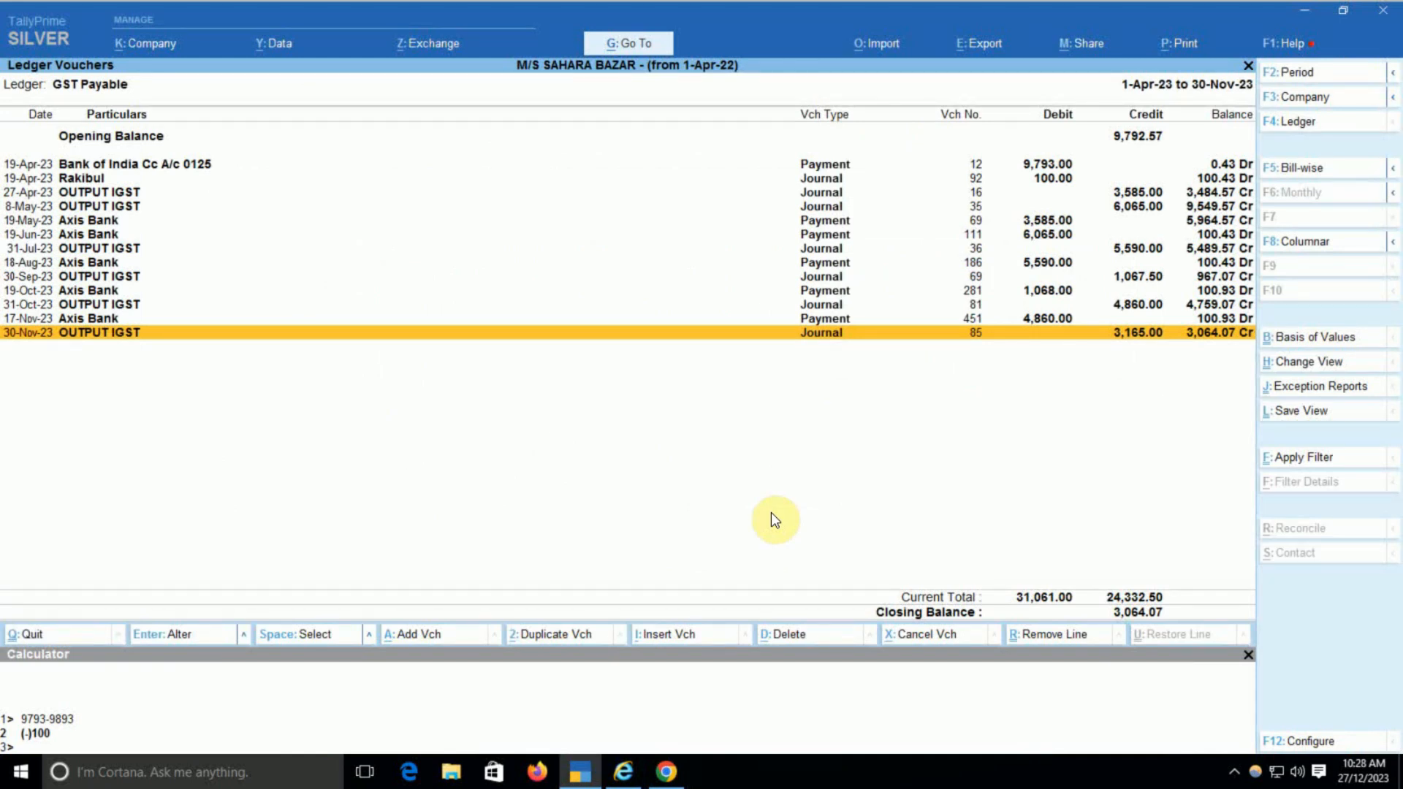
{"action": "key", "text": "Up"}
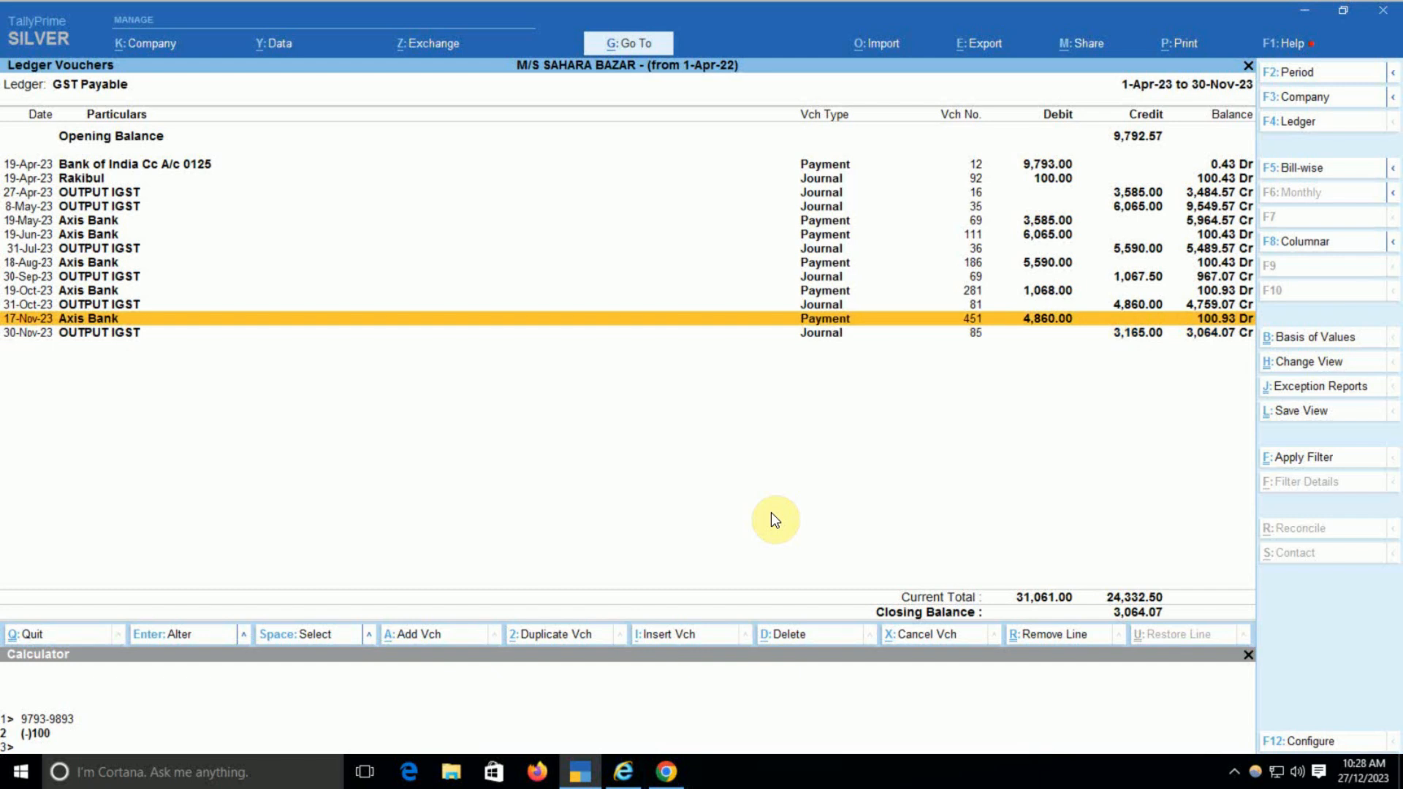
{"action": "key", "text": "space"}
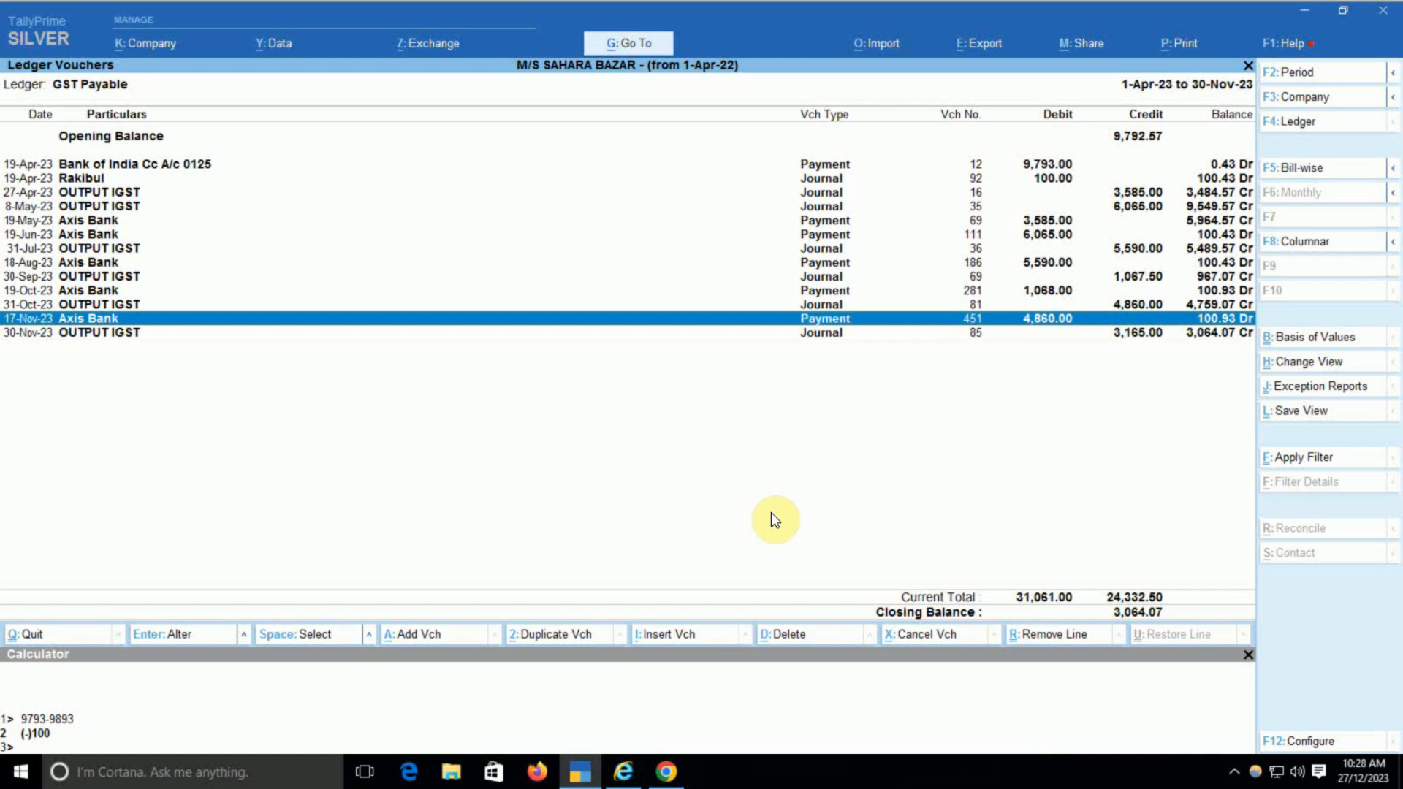
{"action": "key", "text": "alt+Tab"}
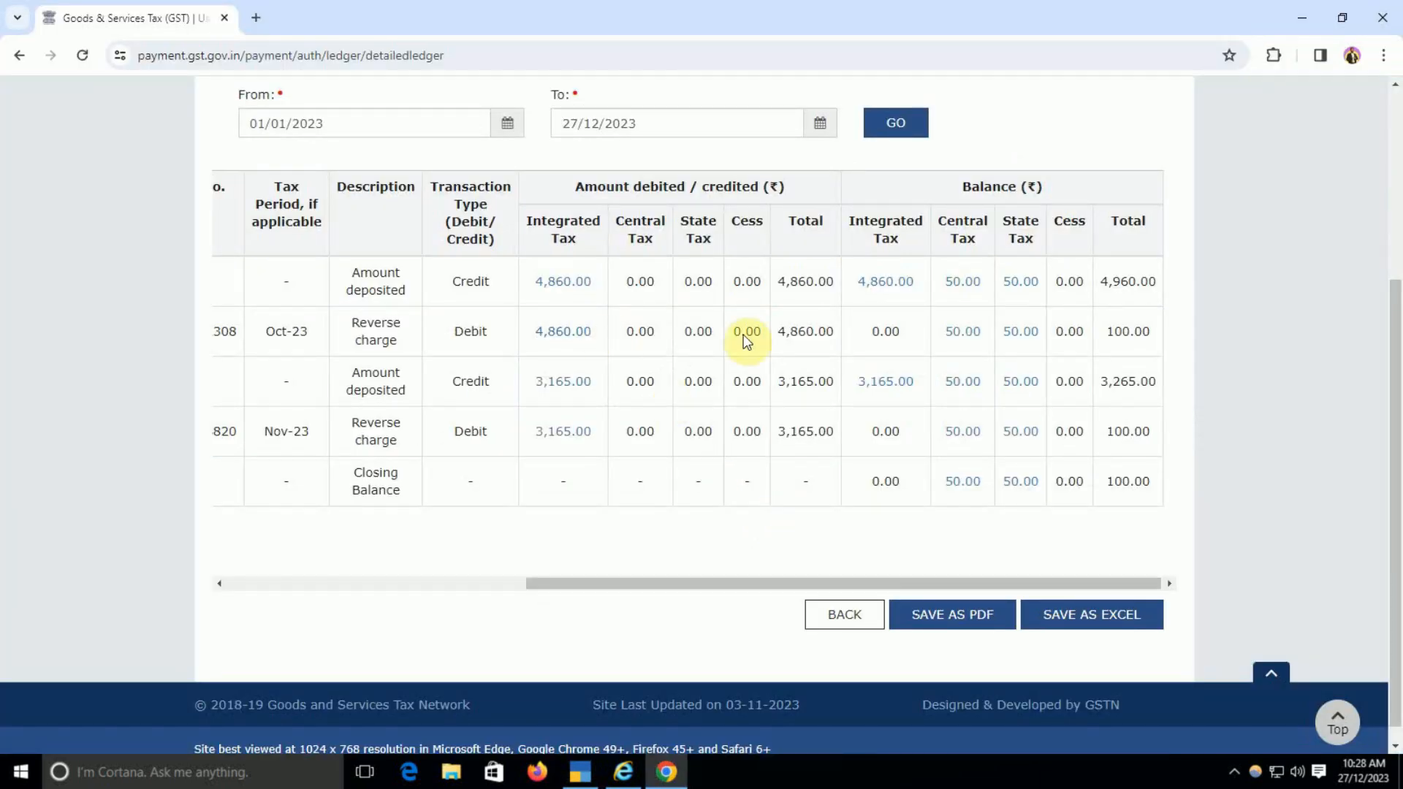
{"action": "double_click", "coordinate": [1115, 331]}
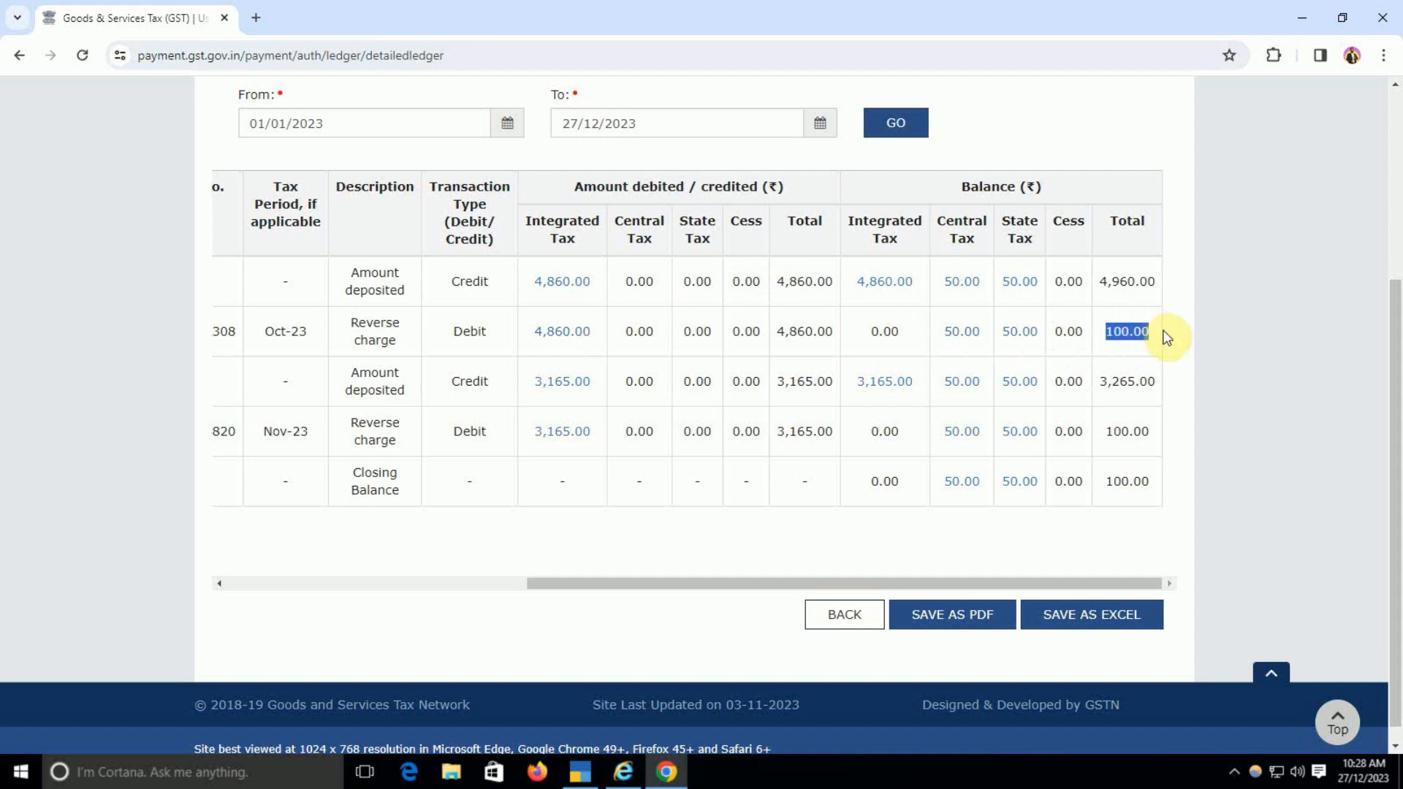
{"action": "key", "text": "alt+Tab"}
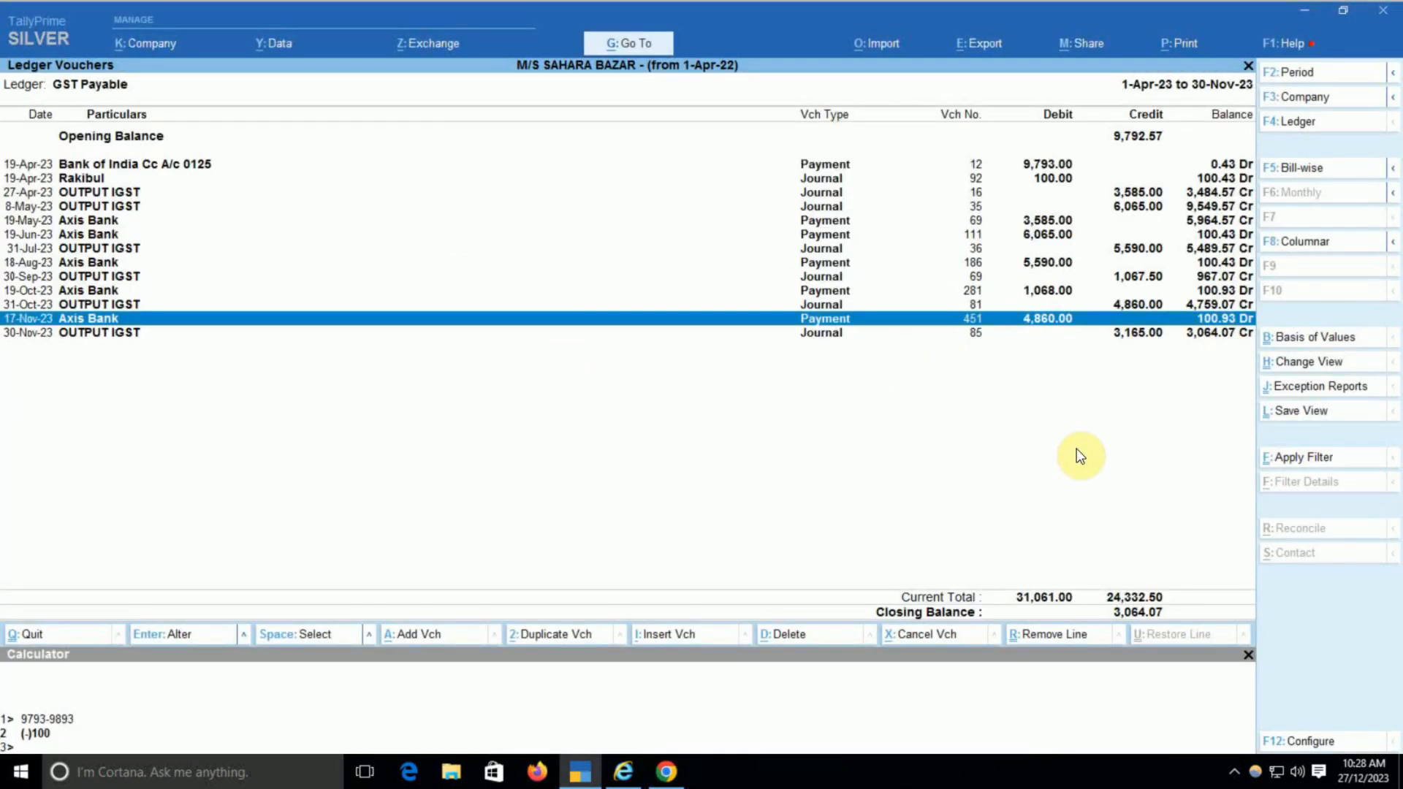
{"action": "key", "text": "Return"}
{"action": "key", "text": "Escape"}
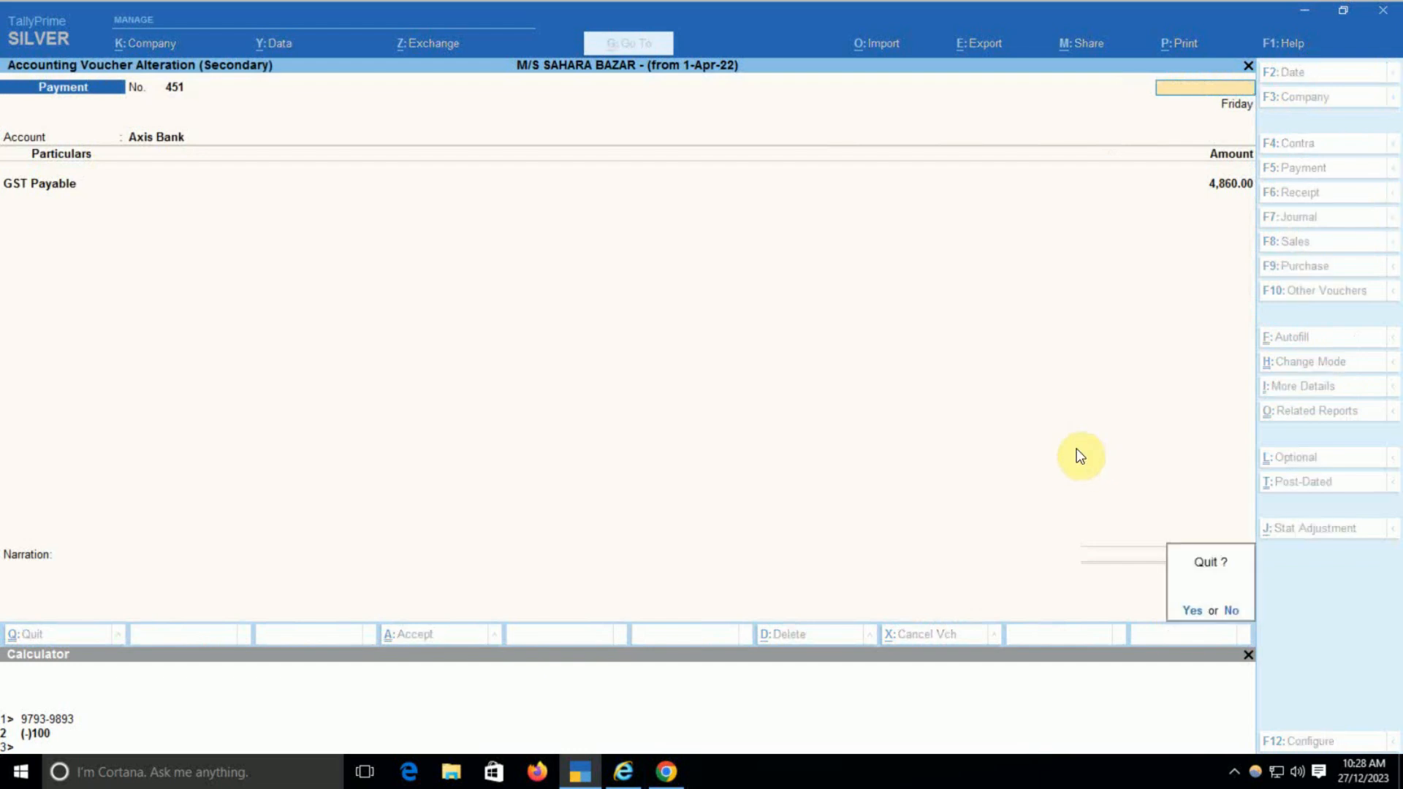
{"action": "key", "text": "Return"}
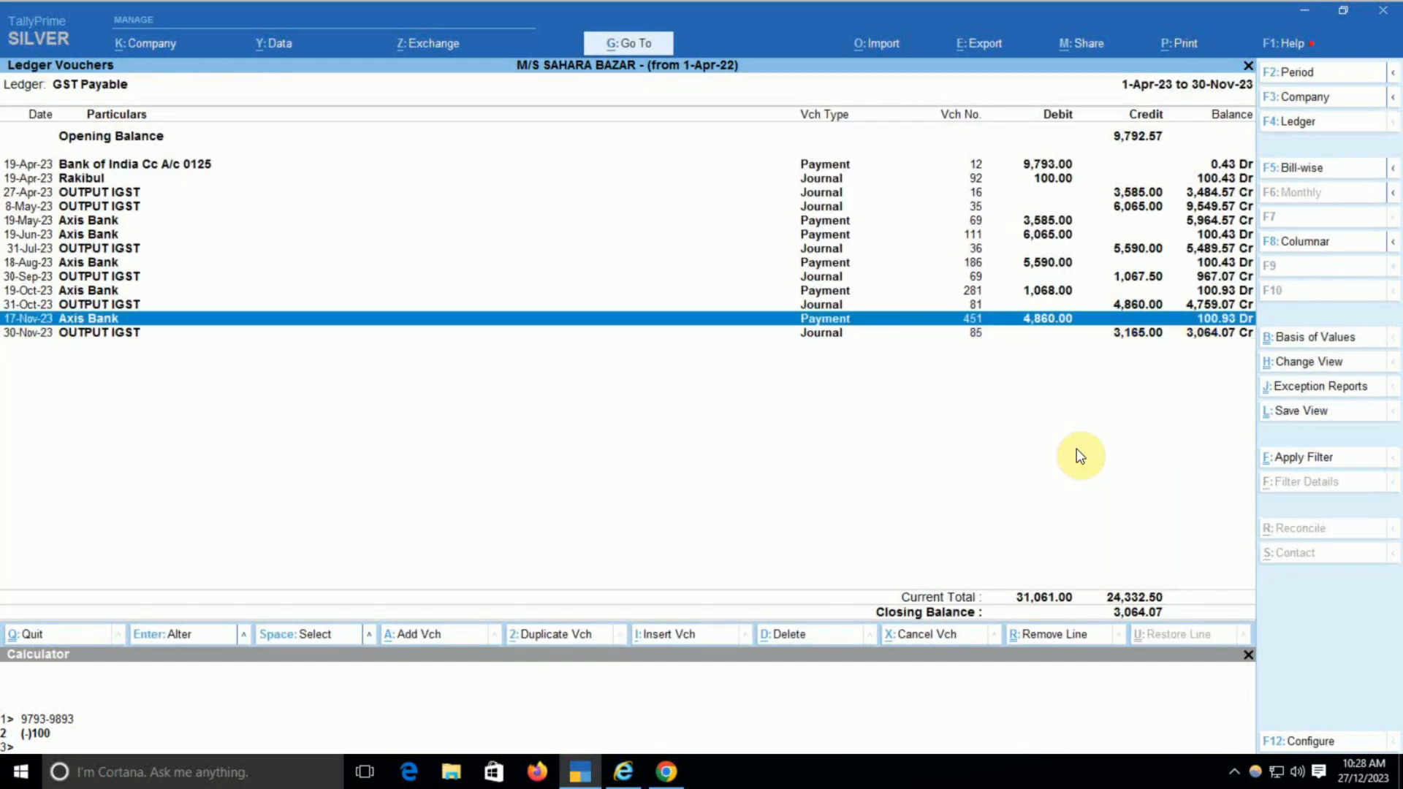
Step: Add a journal voucher from the GST Payable ledger and debit Round Off with 0.93
{"action": "key", "text": "space"}
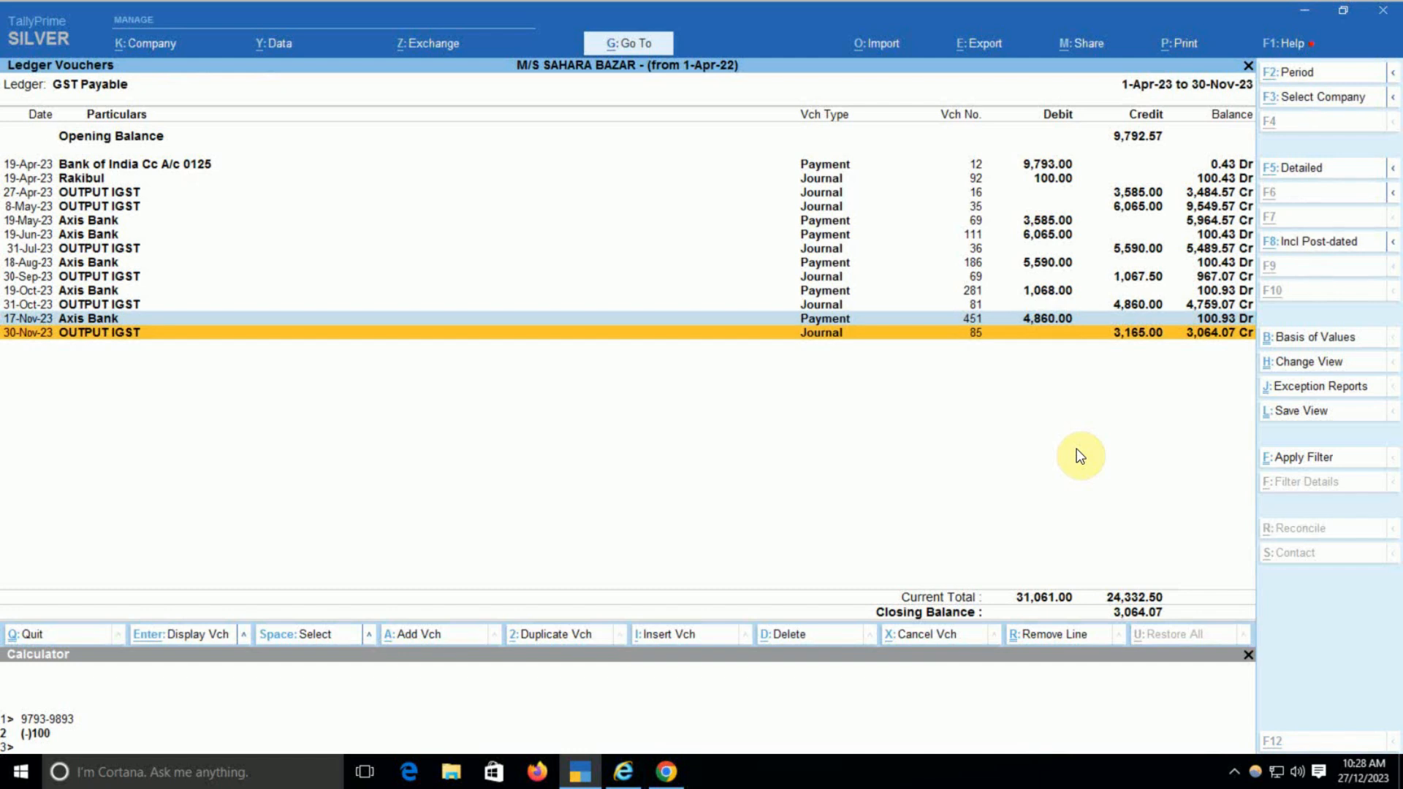
{"action": "key", "text": "alt+a"}
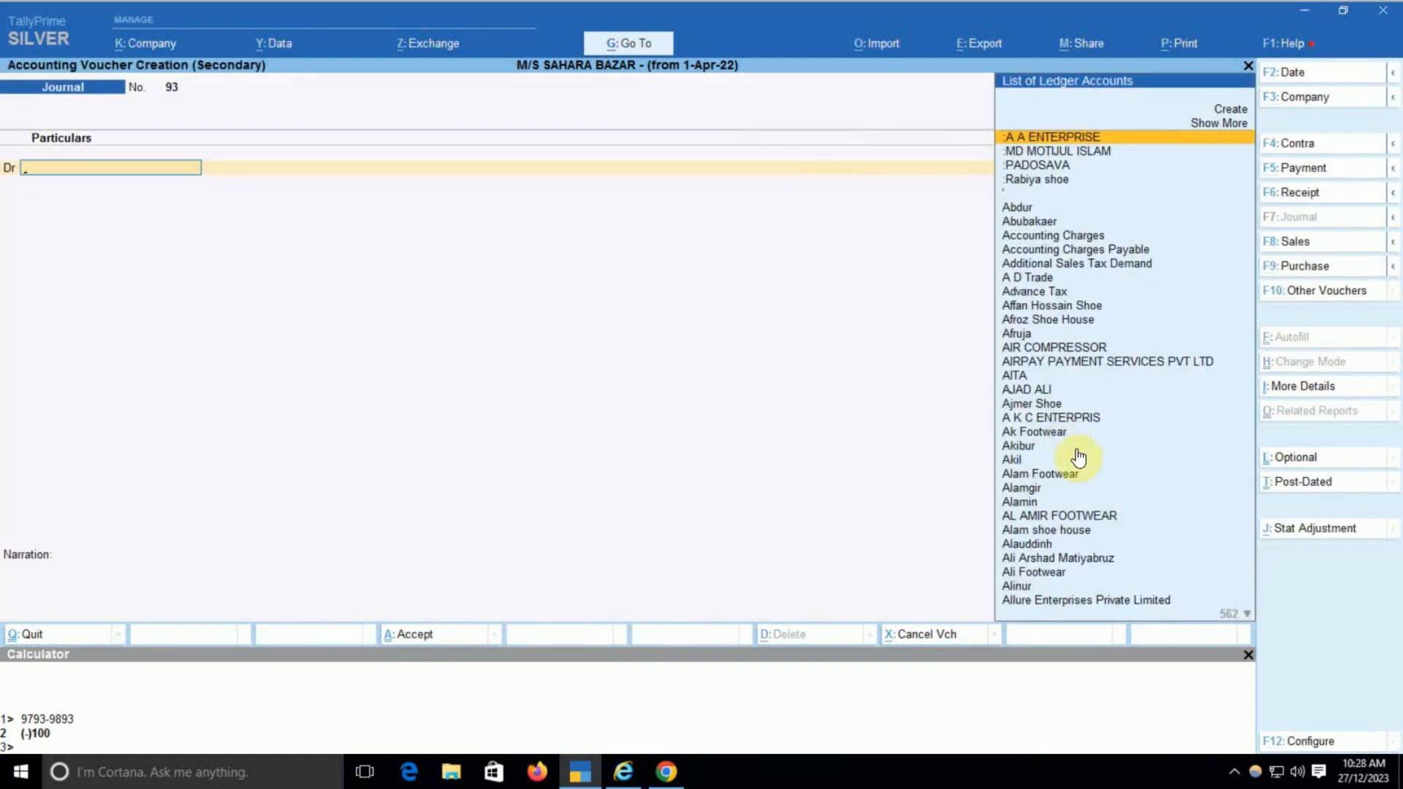
{"action": "type", "text": "round"}
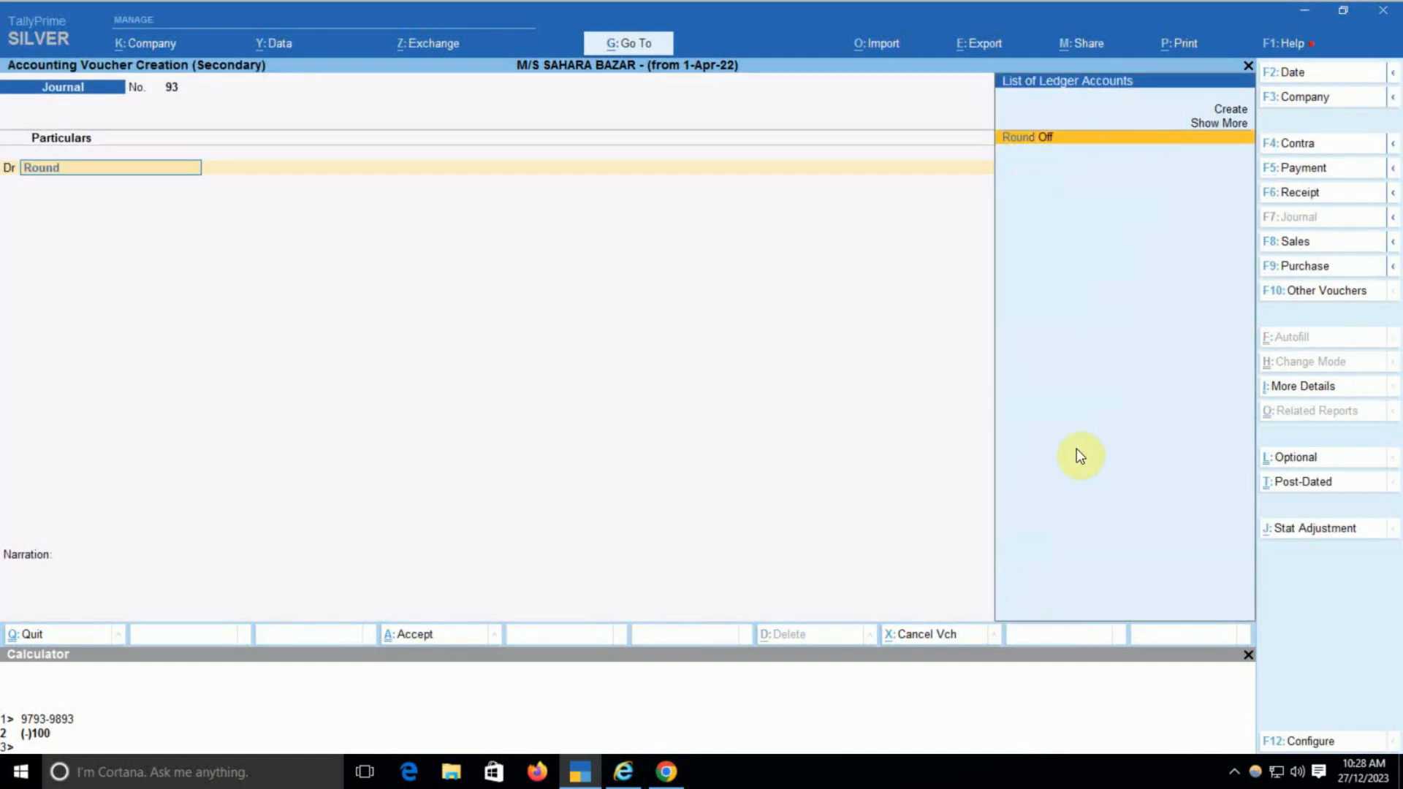
{"action": "key", "text": "Return"}
{"action": "type", "text": "0.93"}
{"action": "key", "text": "Return"}
Step: Credit GST Payable with 0.93 as an On Account reference and save the journal
{"action": "type", "text": "gstpaya"}
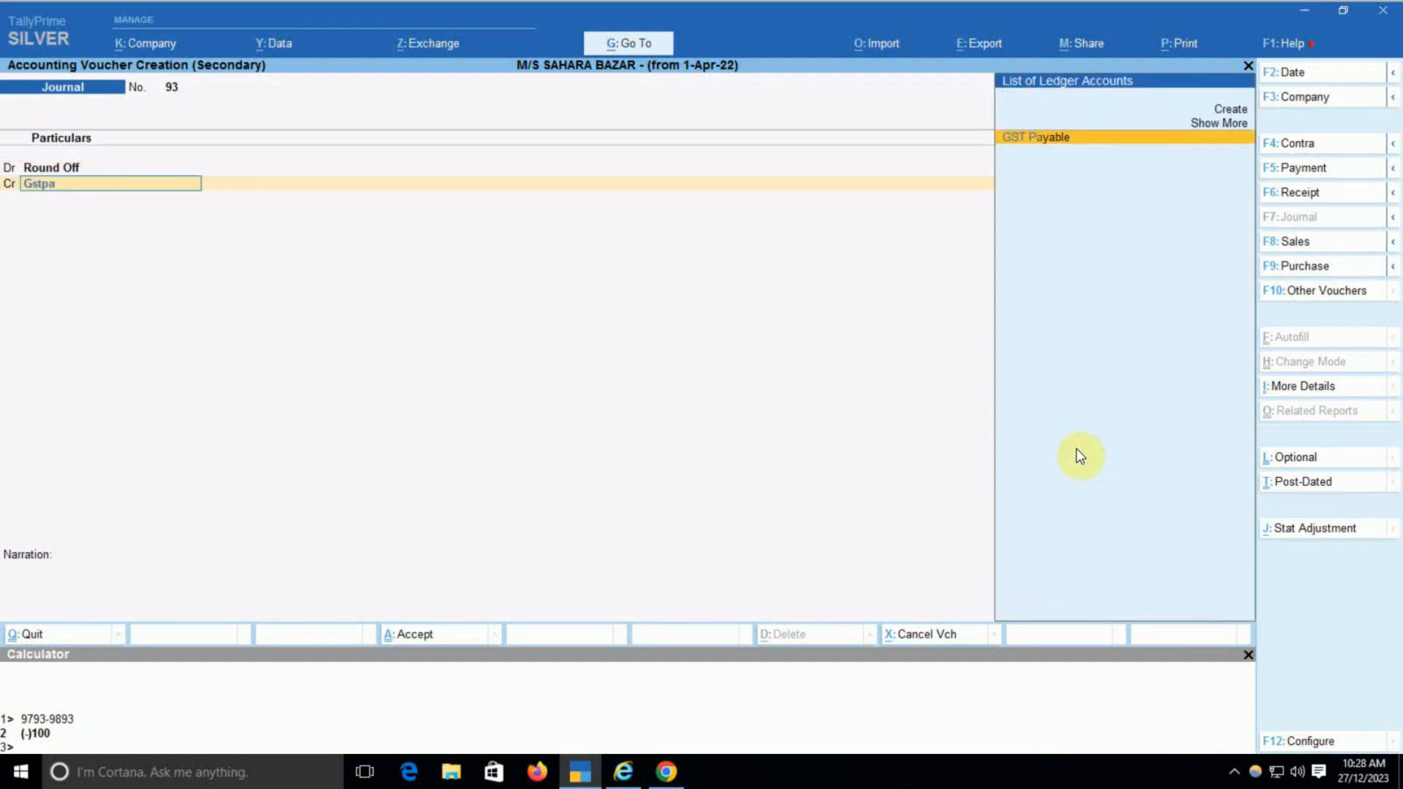
{"action": "key", "text": "Return"}
{"action": "key", "text": "Return"}
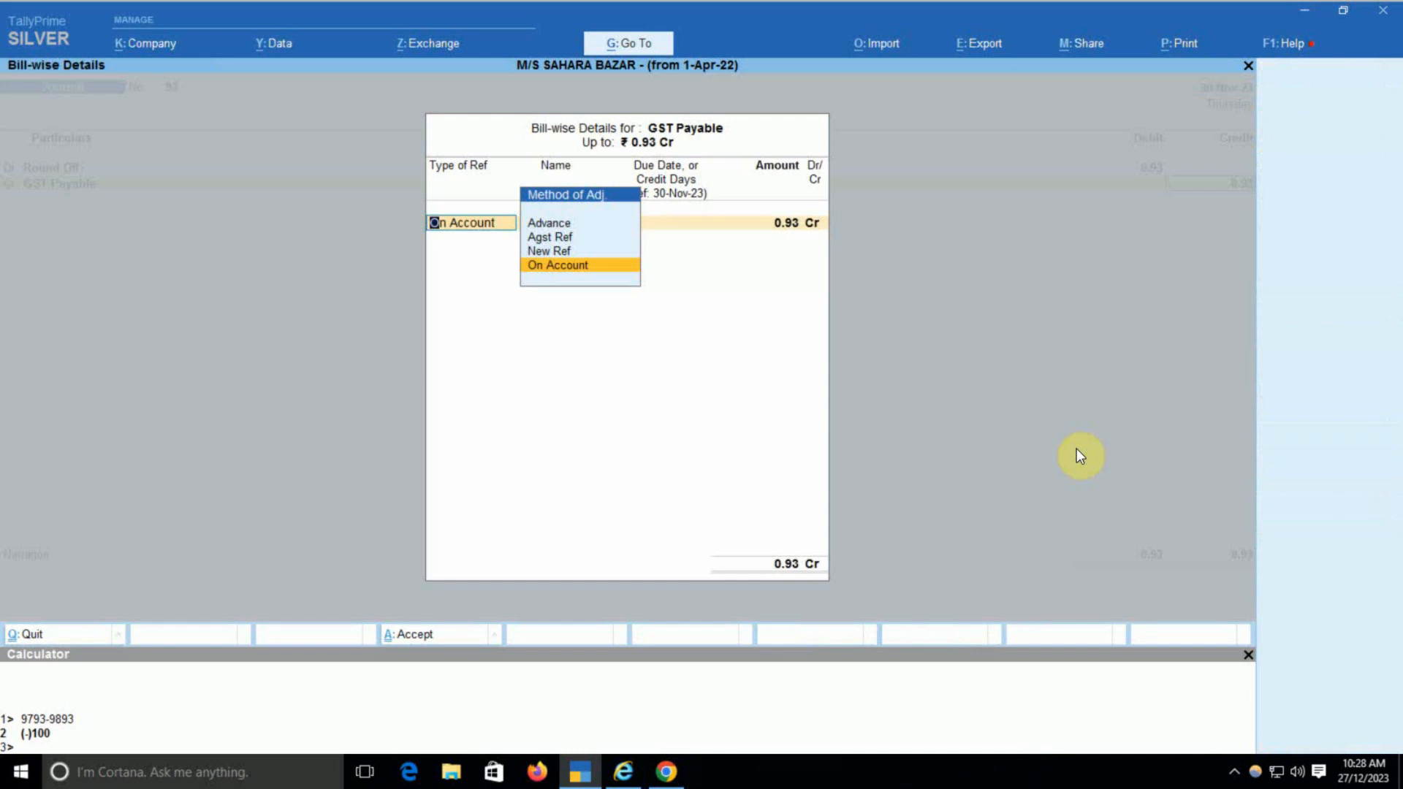
{"action": "key", "text": "Return"}
{"action": "key", "text": "Return"}
{"action": "key", "text": "Return"}
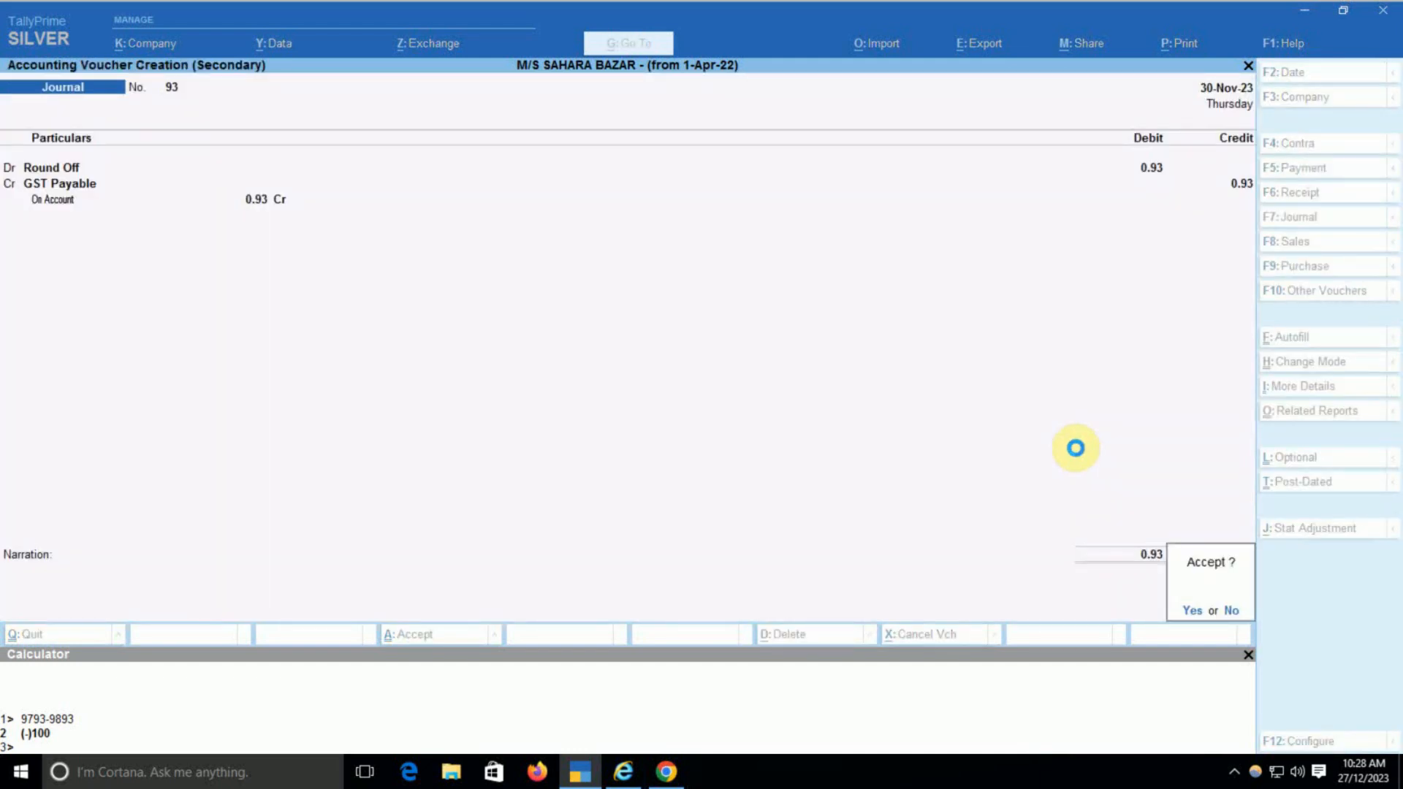
{"action": "key", "text": "Return"}
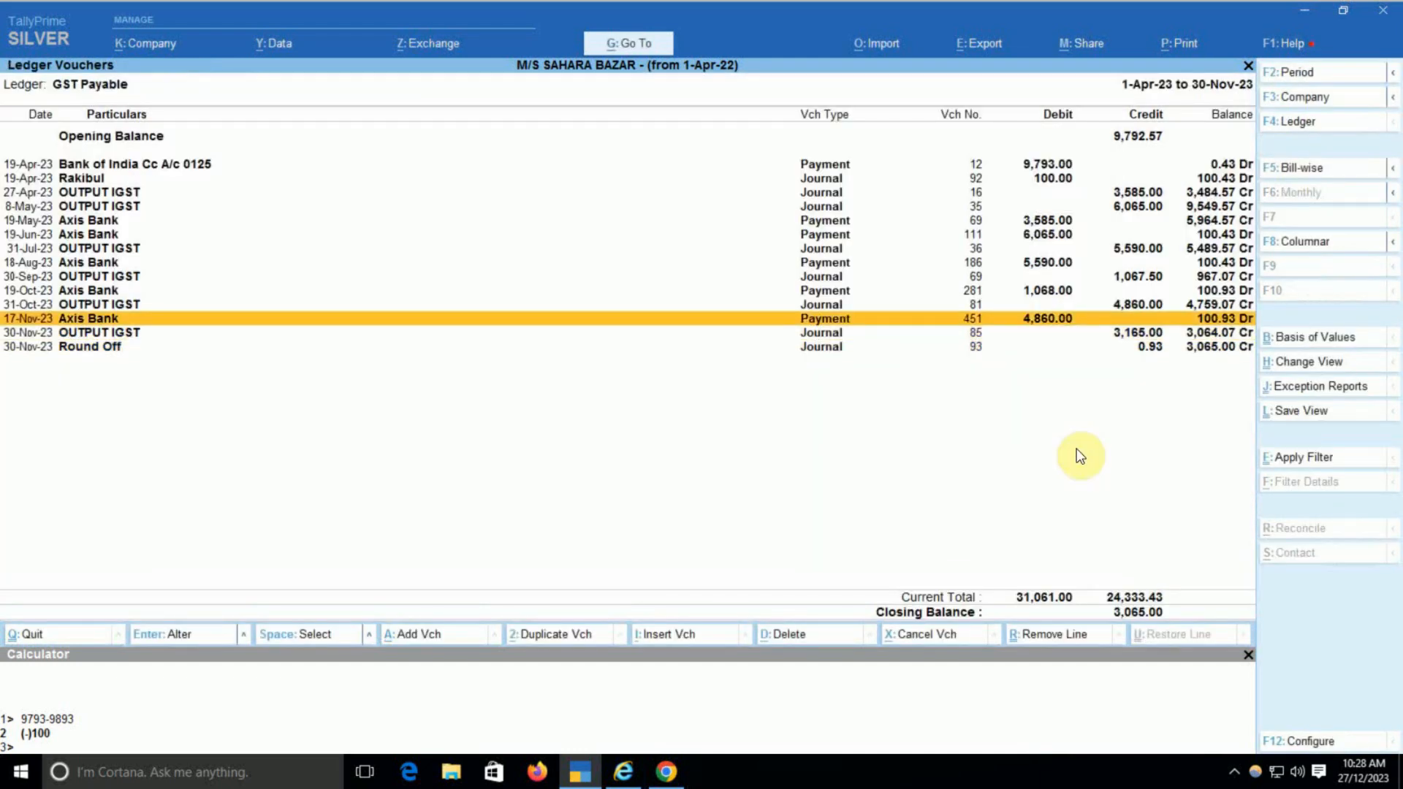
Step: Change the date of the Round Off journal to 17-Nov-23 and save it
{"action": "key", "text": "Down"}
{"action": "key", "text": "Down"}
{"action": "key", "text": "Return"}
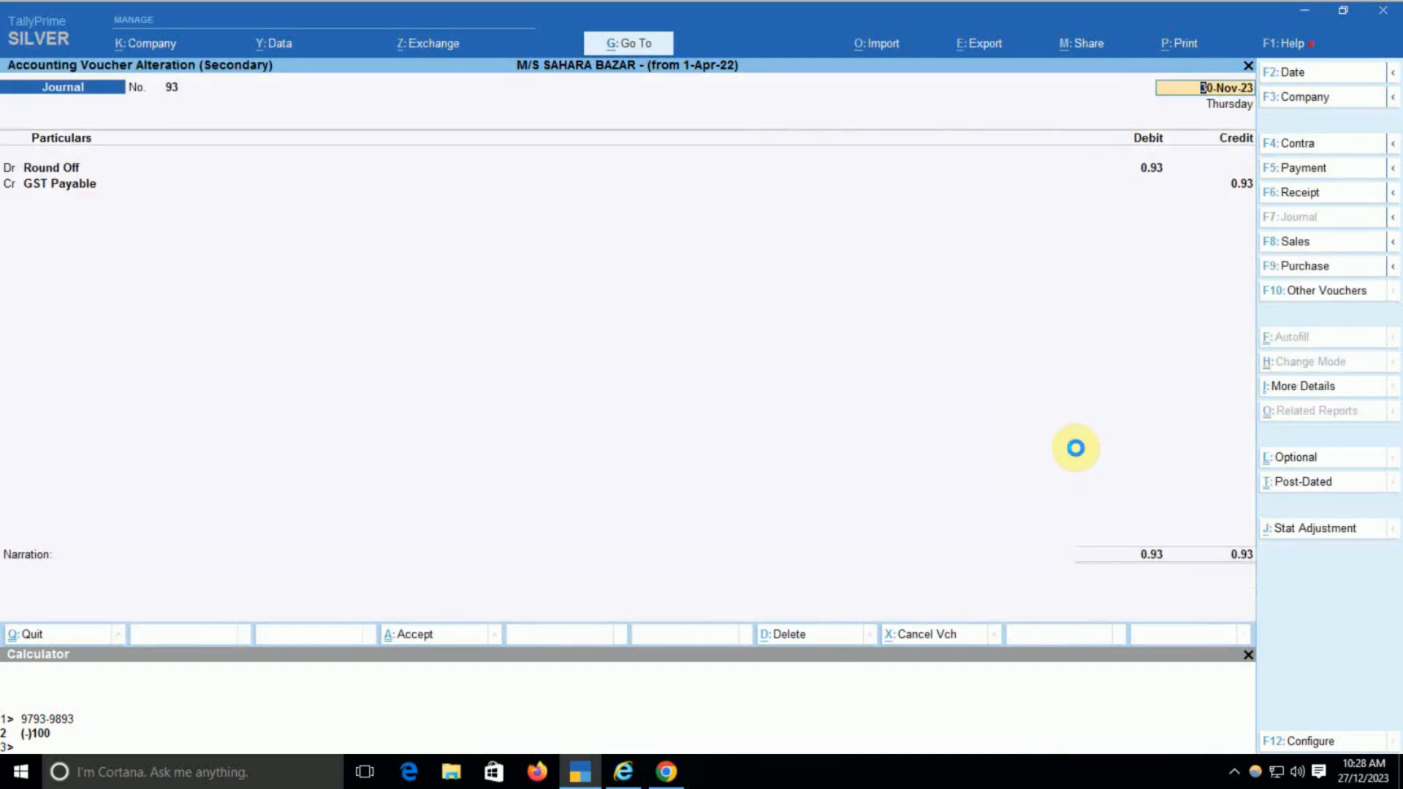
{"action": "key", "text": "F2"}
{"action": "type", "text": "17-11"}
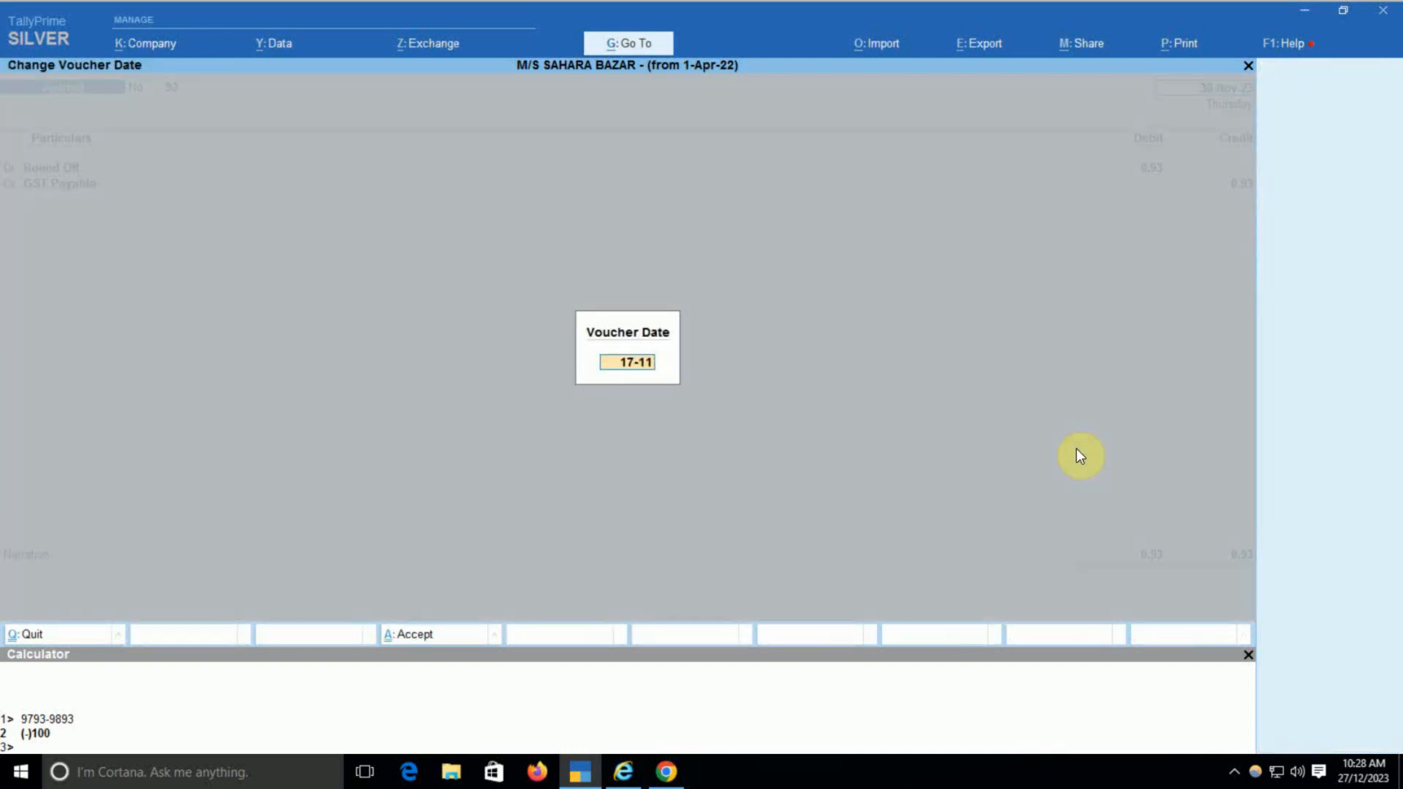
{"action": "key", "text": "Return"}
{"action": "key", "text": "ctrl"}
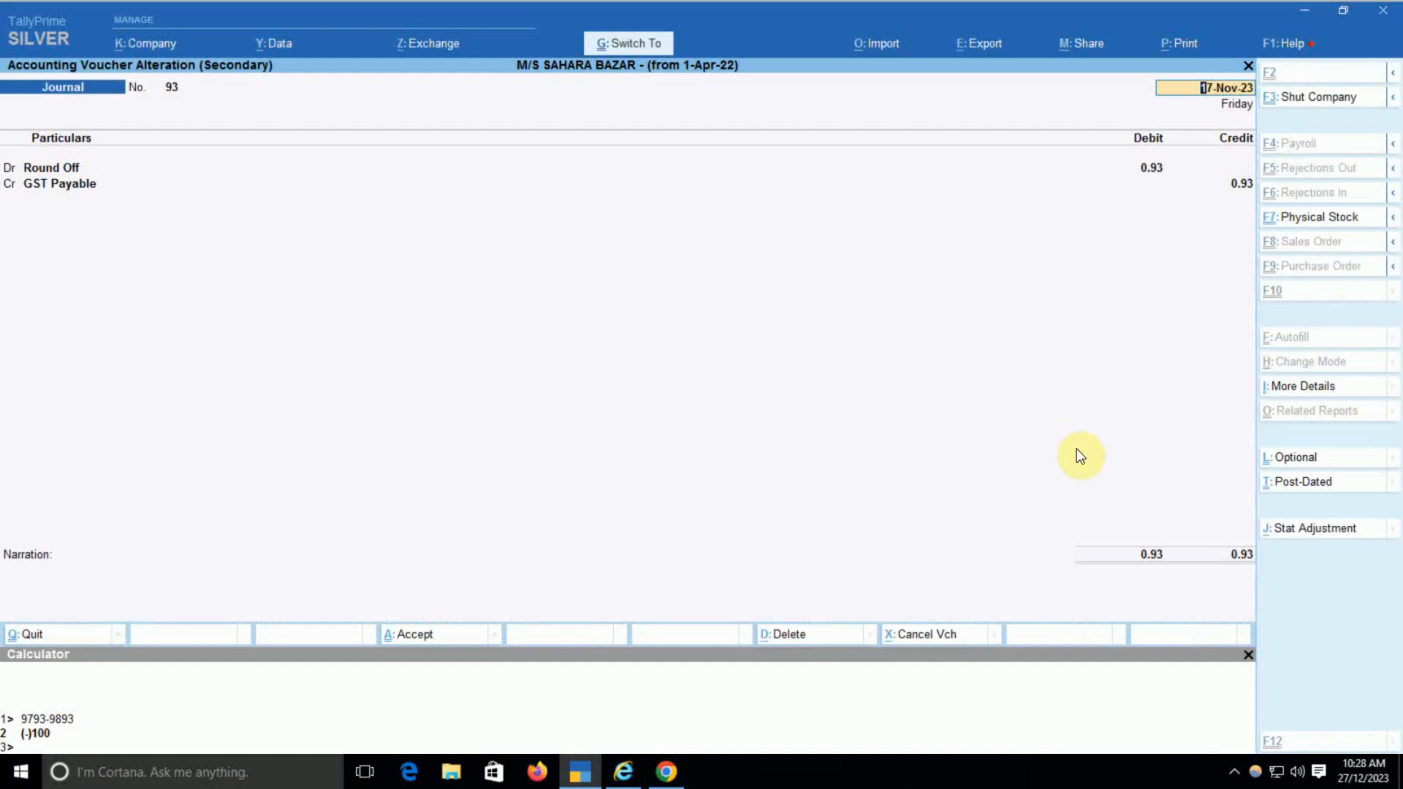
{"action": "key", "text": "ctrl+a"}
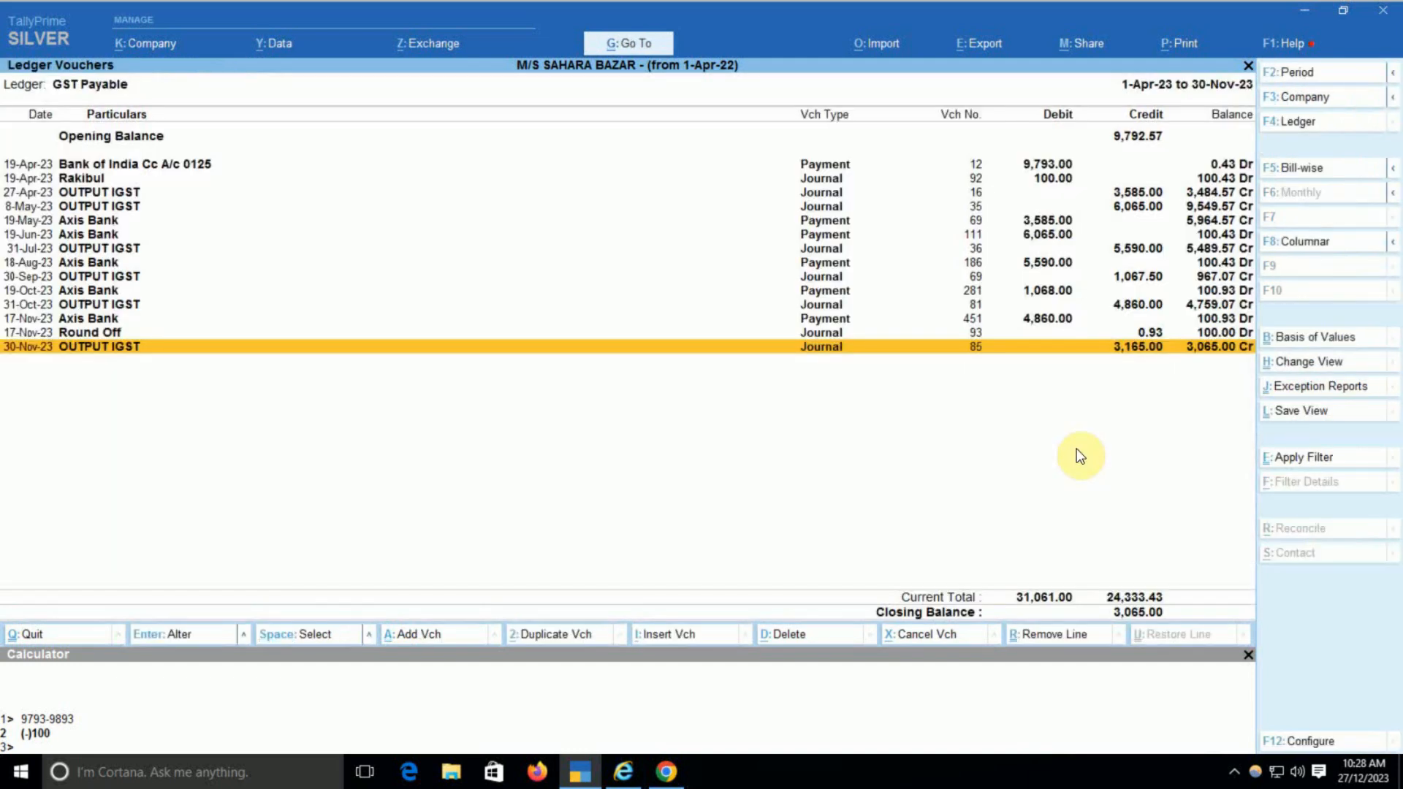
Step: Compare the Round Off journal's running balance with the Oct-23 debit's total balance in Chrome's cash ledger, returning to TallyPrime
{"action": "key", "text": "Up"}
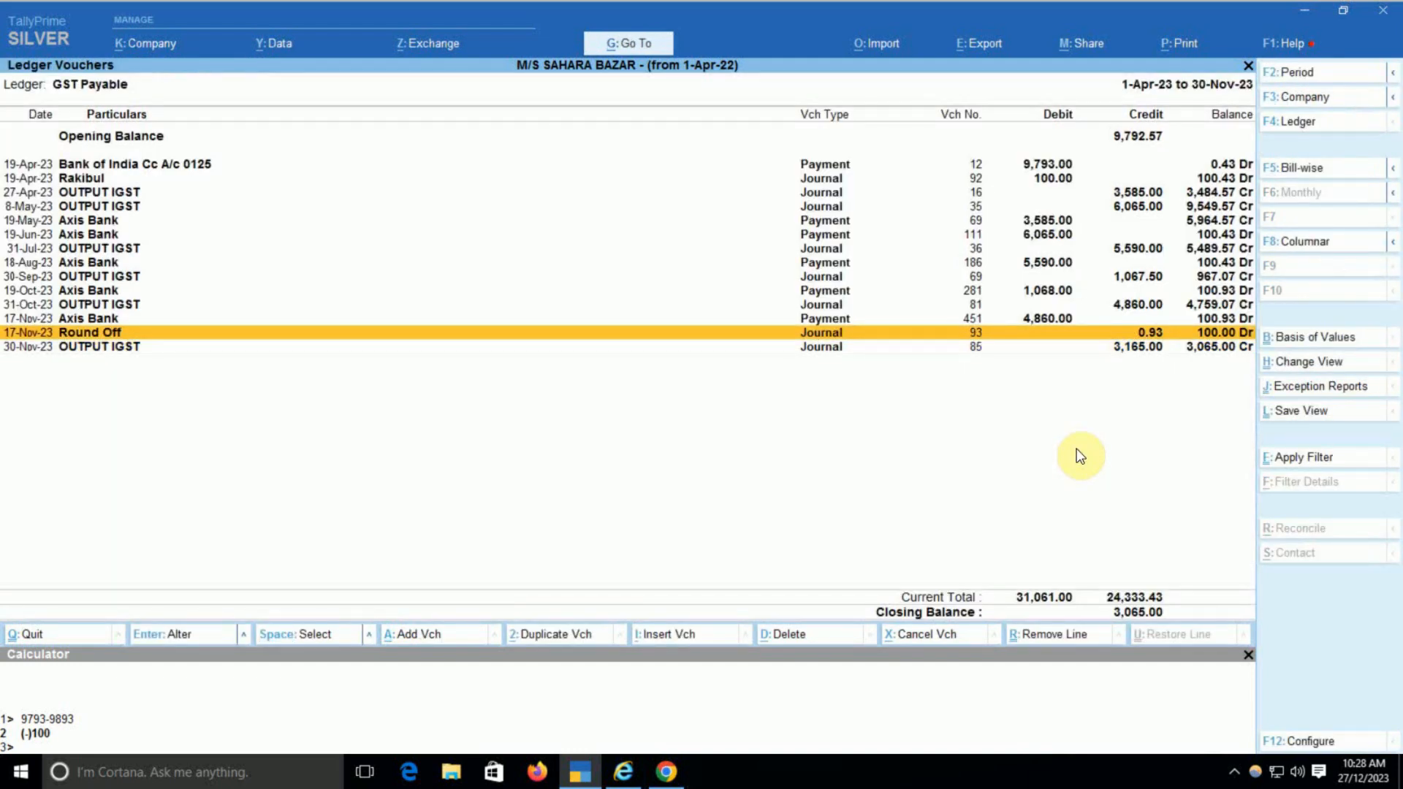
{"action": "key", "text": "alt+Tab"}
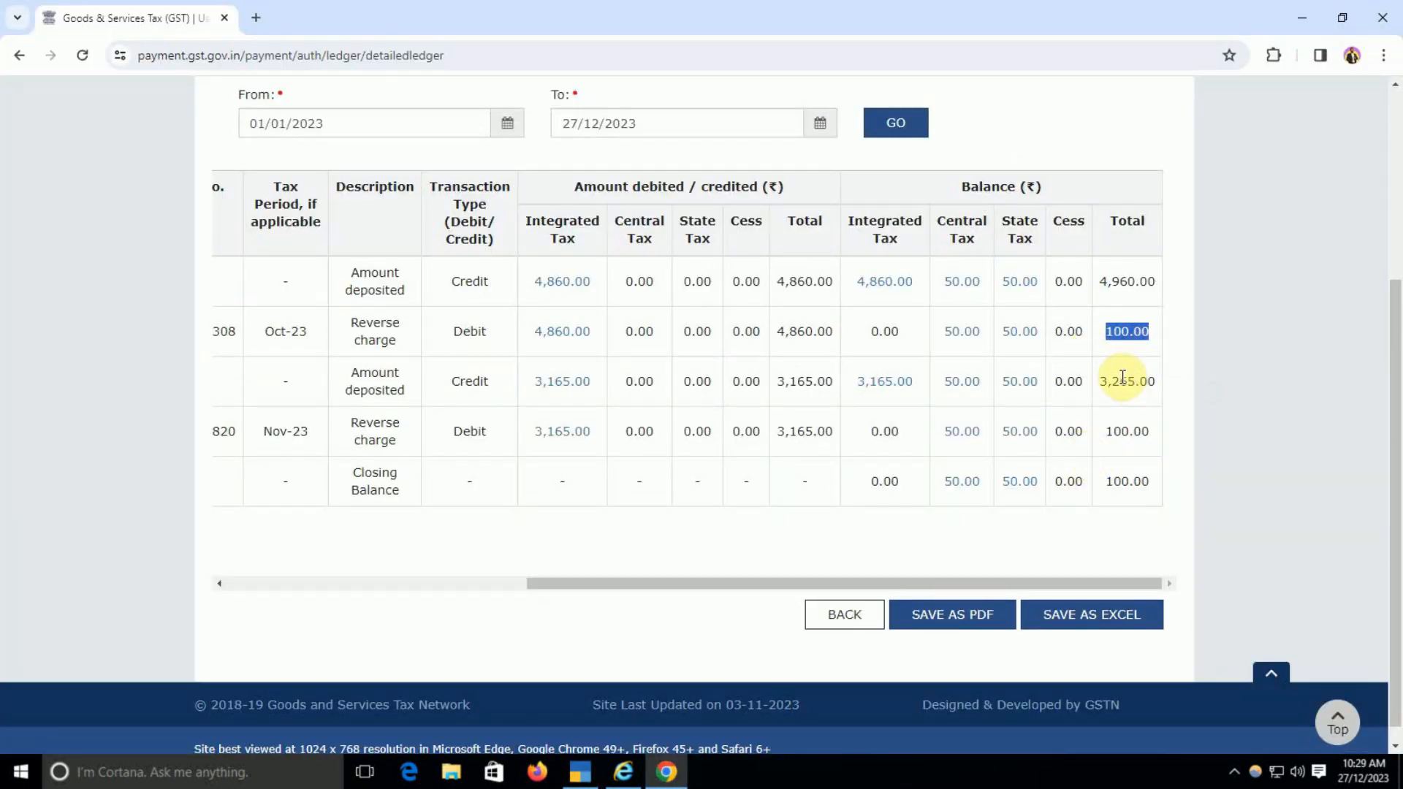
{"action": "key", "text": "alt+Tab"}
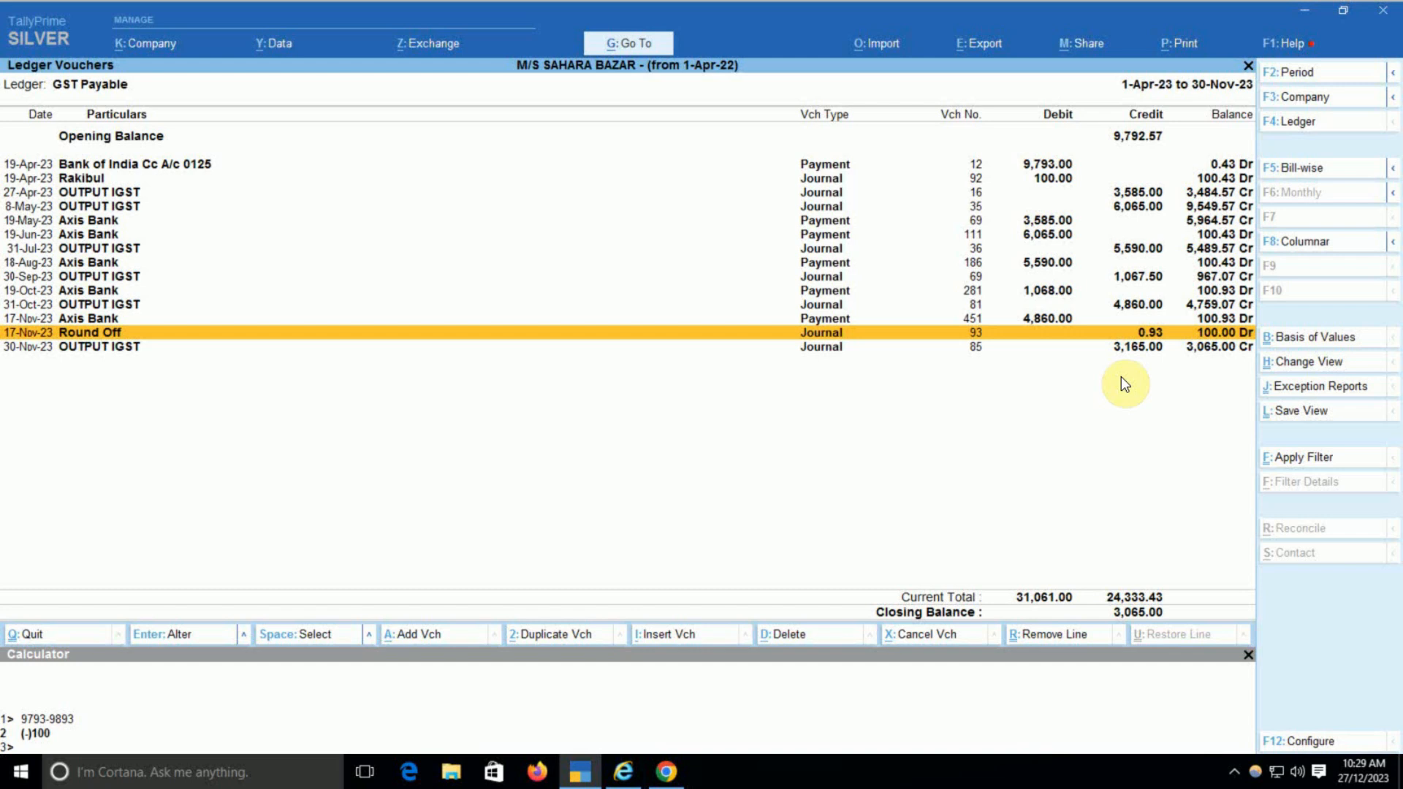
Step: Open the 27-Apr-23 OUTPUT IGST journal, examine its output tax, input tax and GST Payable lines, and close it without changes
{"action": "key", "text": "Up"}
{"action": "key", "text": "Up"}
{"action": "key", "text": "Up"}
{"action": "key", "text": "Up"}
{"action": "key", "text": "Up"}
{"action": "key", "text": "Up"}
{"action": "key", "text": "Up"}
{"action": "key", "text": "Up"}
{"action": "key", "text": "Up"}
{"action": "key", "text": "Up"}
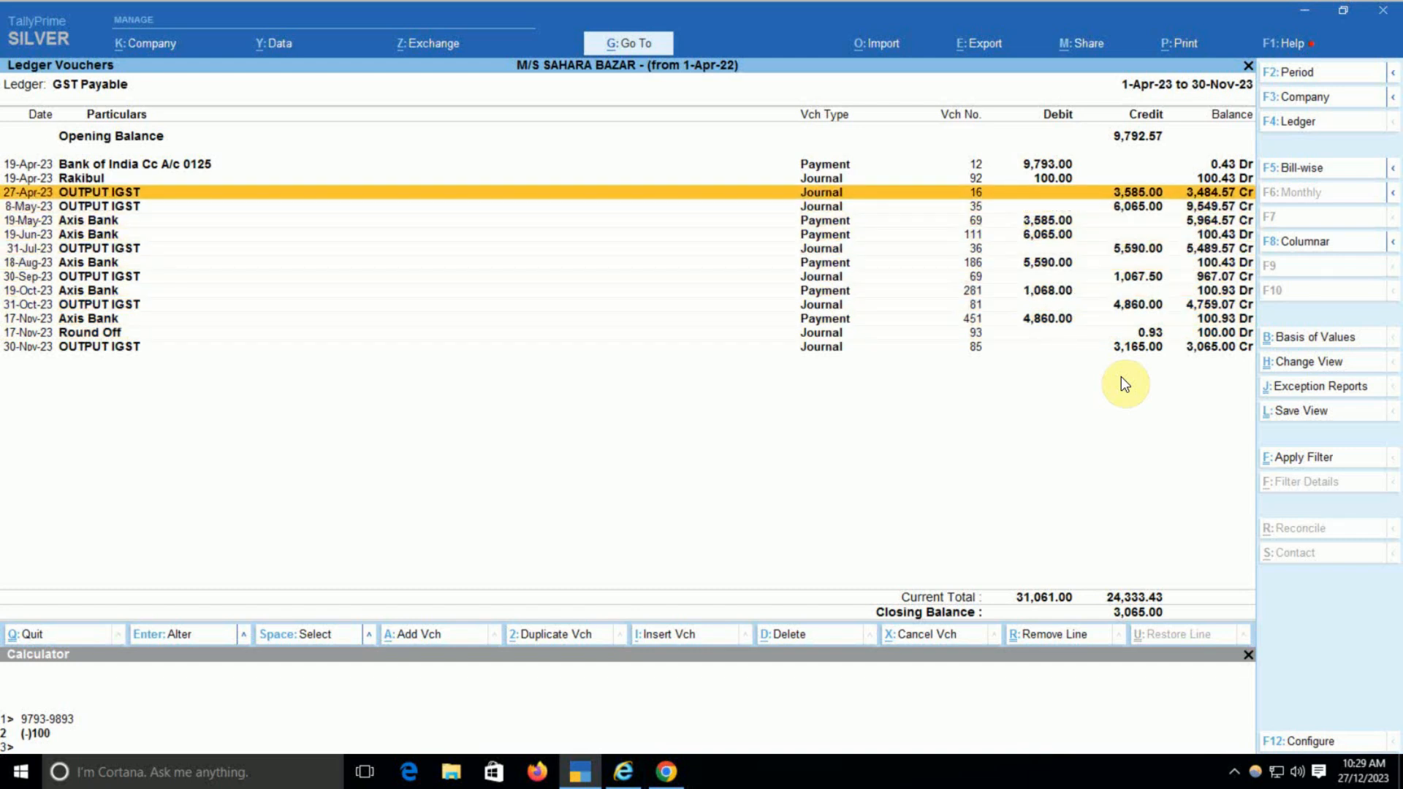
{"action": "key", "text": "Up"}
{"action": "key", "text": "Up"}
{"action": "key", "text": "Down"}
{"action": "key", "text": "Down"}
{"action": "key", "text": "Return"}
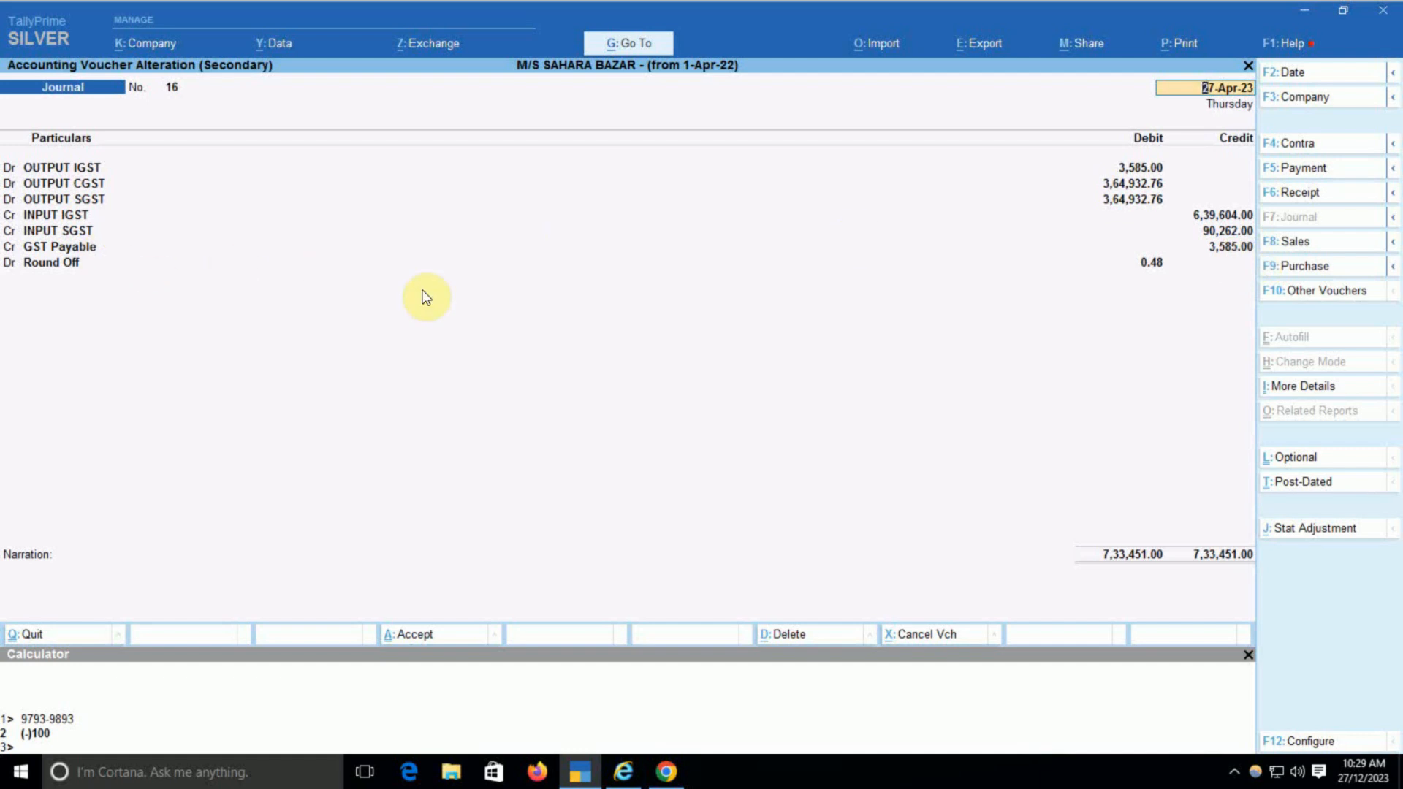
{"action": "key", "text": "Escape"}
{"action": "key", "text": "Escape"}
{"action": "key", "text": "Return"}
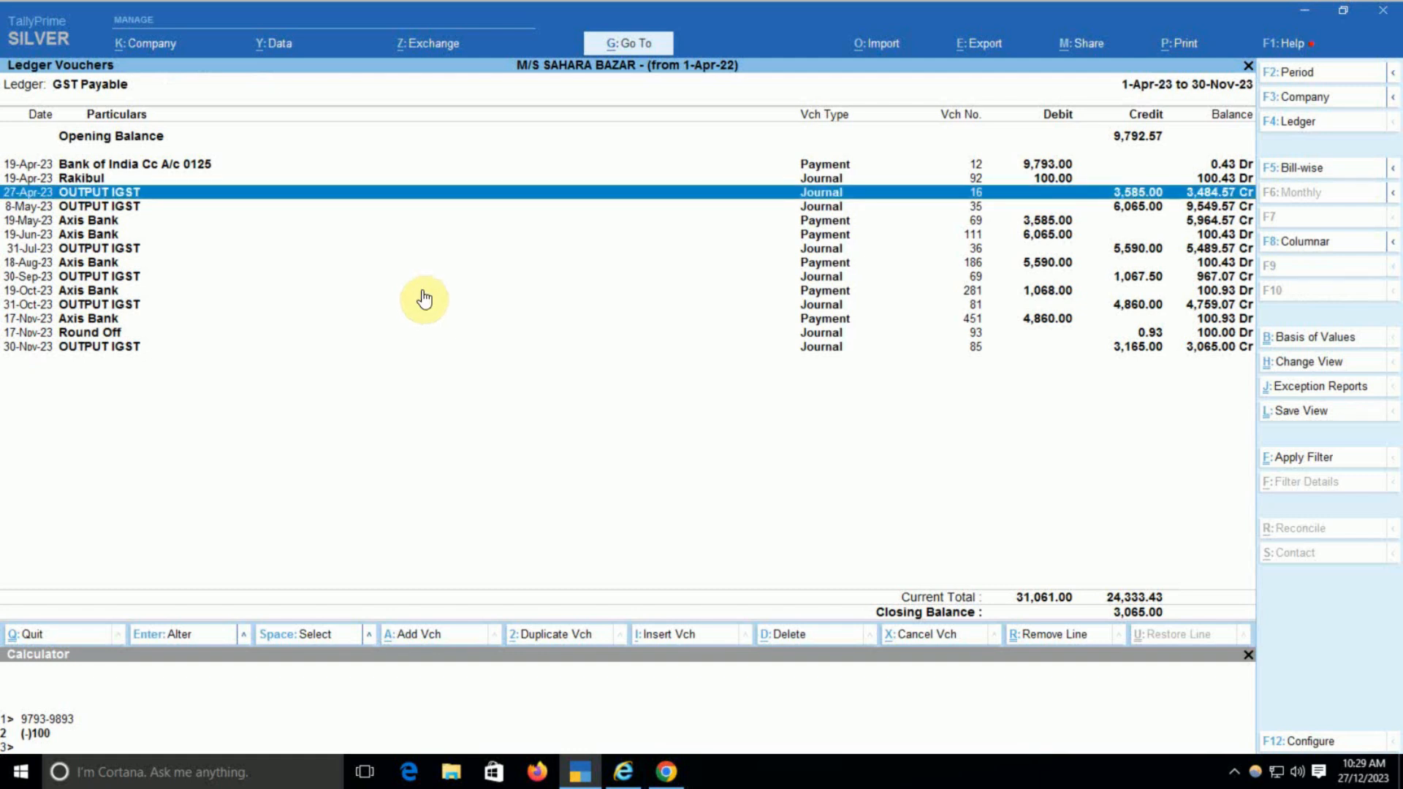
Step: Review the GST Payable vouchers from 19-Apr-23 to 30-Nov-23, marking entries along the way, and clear the marks
{"action": "key", "text": "Up"}
{"action": "key", "text": "Up"}
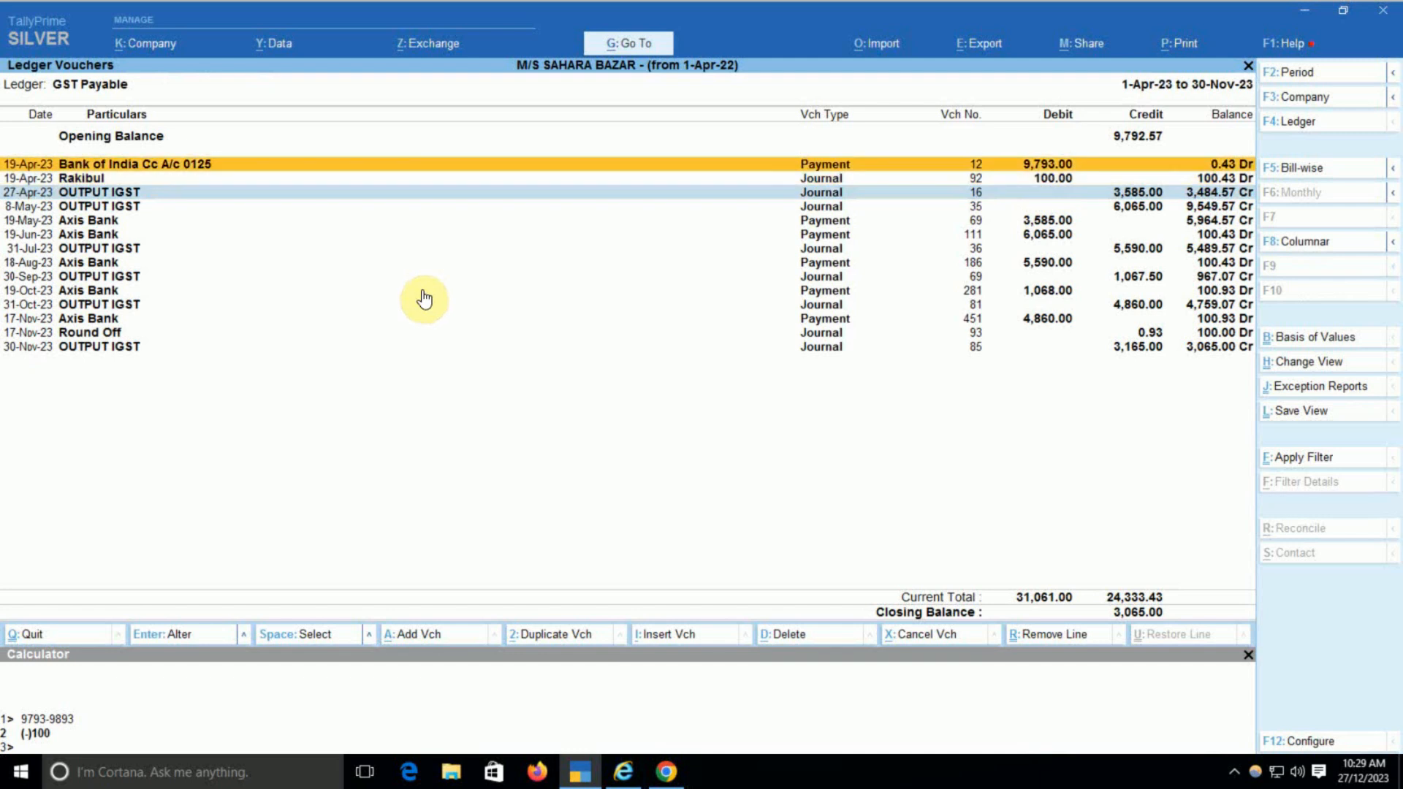
{"action": "key", "text": "Down"}
{"action": "key", "text": "Down"}
{"action": "key", "text": "Down"}
{"action": "key", "text": "Down"}
{"action": "key", "text": "Down"}
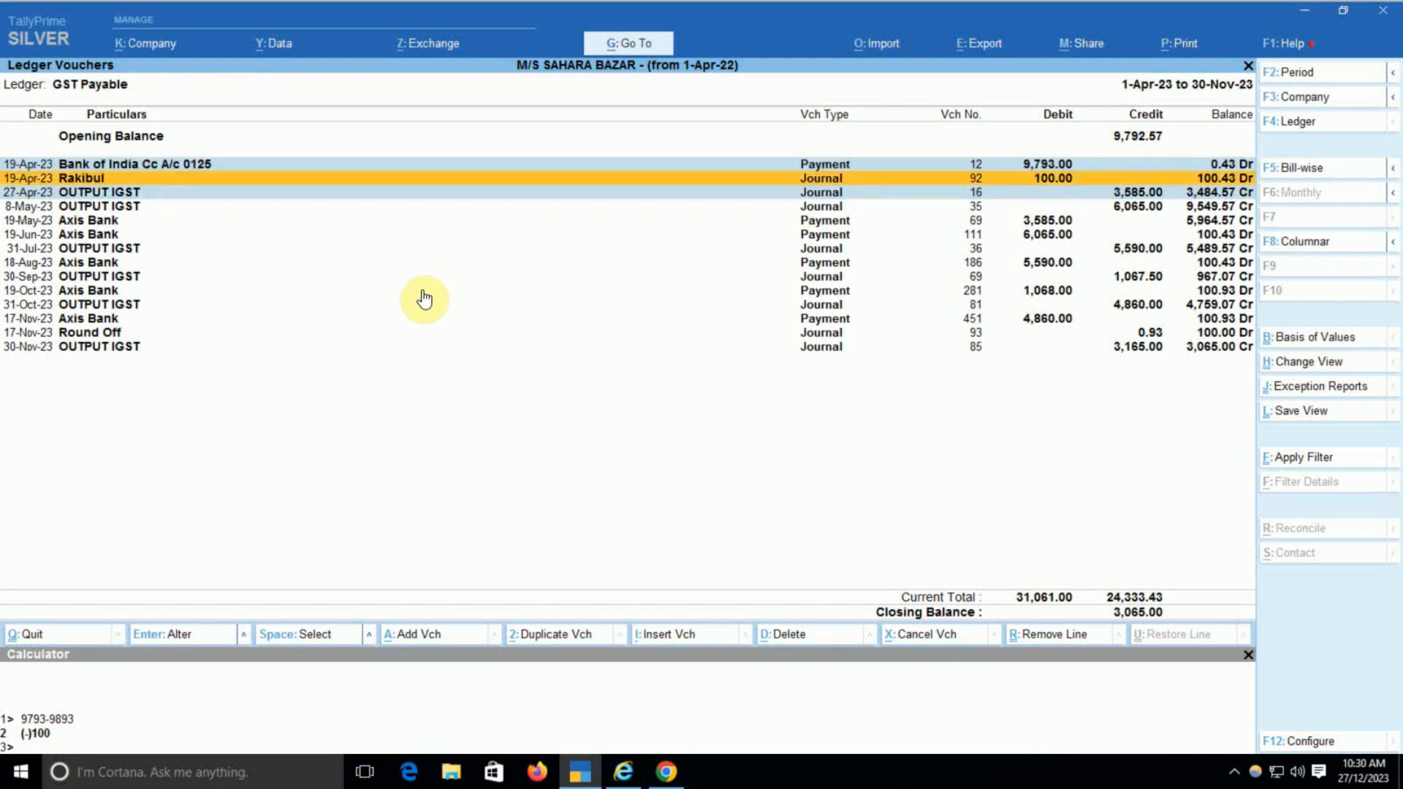
{"action": "key", "text": "Down"}
{"action": "key", "text": "Up"}
{"action": "key", "text": "Up"}
{"action": "key", "text": "Up"}
{"action": "key", "text": "space"}
{"action": "key", "text": "Down"}
{"action": "key", "text": "space"}
{"action": "key", "text": "Down"}
{"action": "key", "text": "space"}
{"action": "key", "text": "Down"}
{"action": "key", "text": "space"}
{"action": "key", "text": "Down"}
{"action": "key", "text": "space"}
{"action": "key", "text": "Down"}
{"action": "key", "text": "Down"}
{"action": "key", "text": "space"}
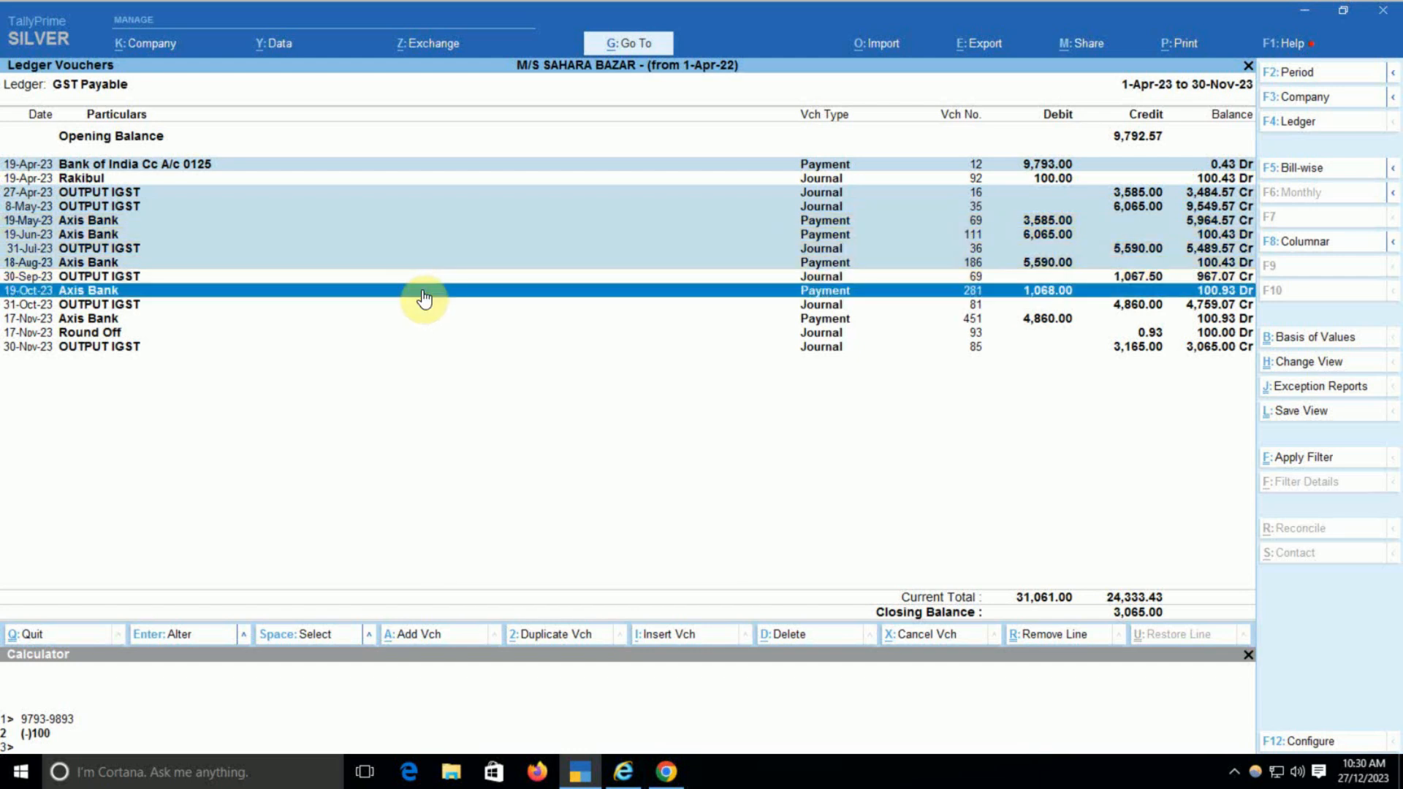
{"action": "key", "text": "Down"}
{"action": "key", "text": "space"}
{"action": "key", "text": "Down"}
{"action": "key", "text": "space"}
{"action": "key", "text": "Down"}
{"action": "key", "text": "space"}
{"action": "key", "text": "Down"}
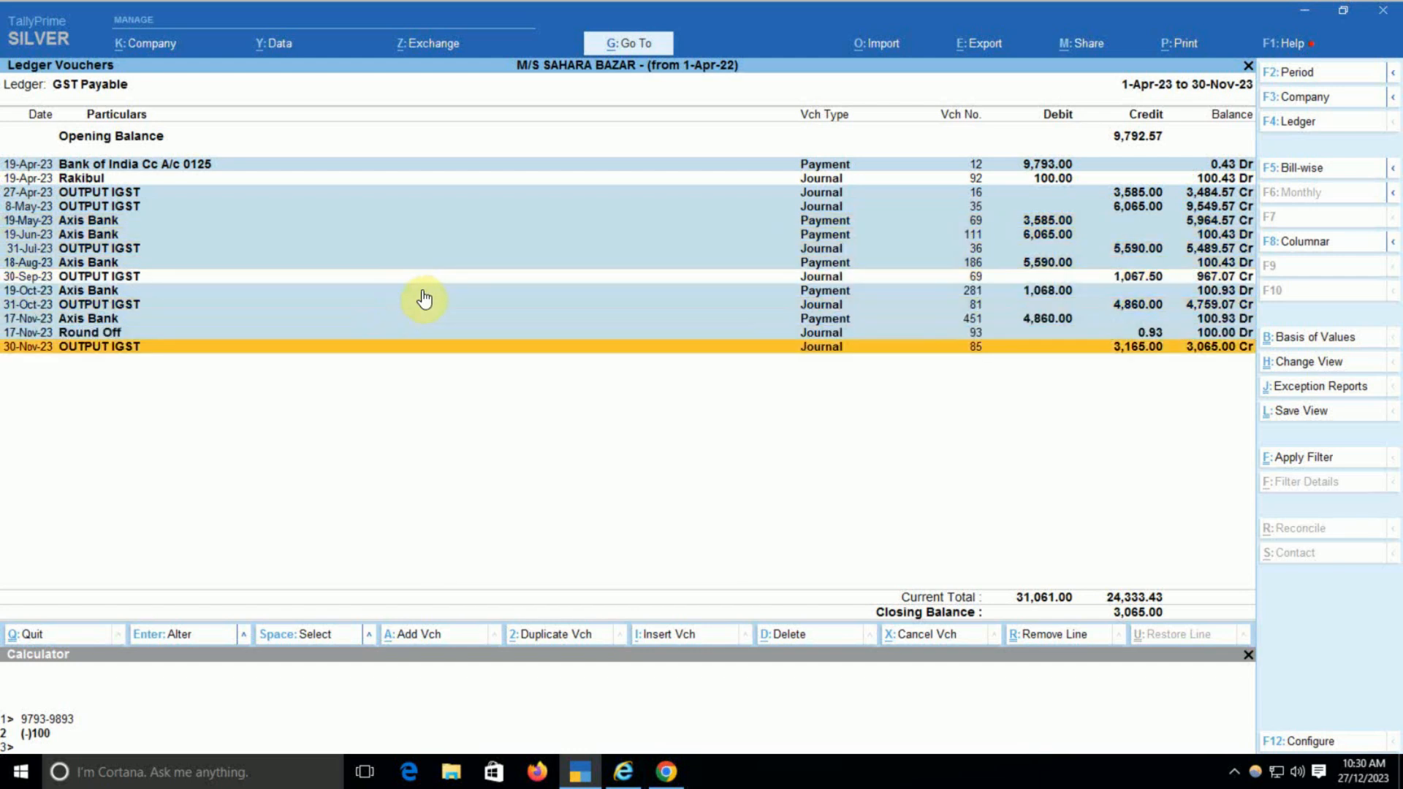
{"action": "key", "text": "Escape"}
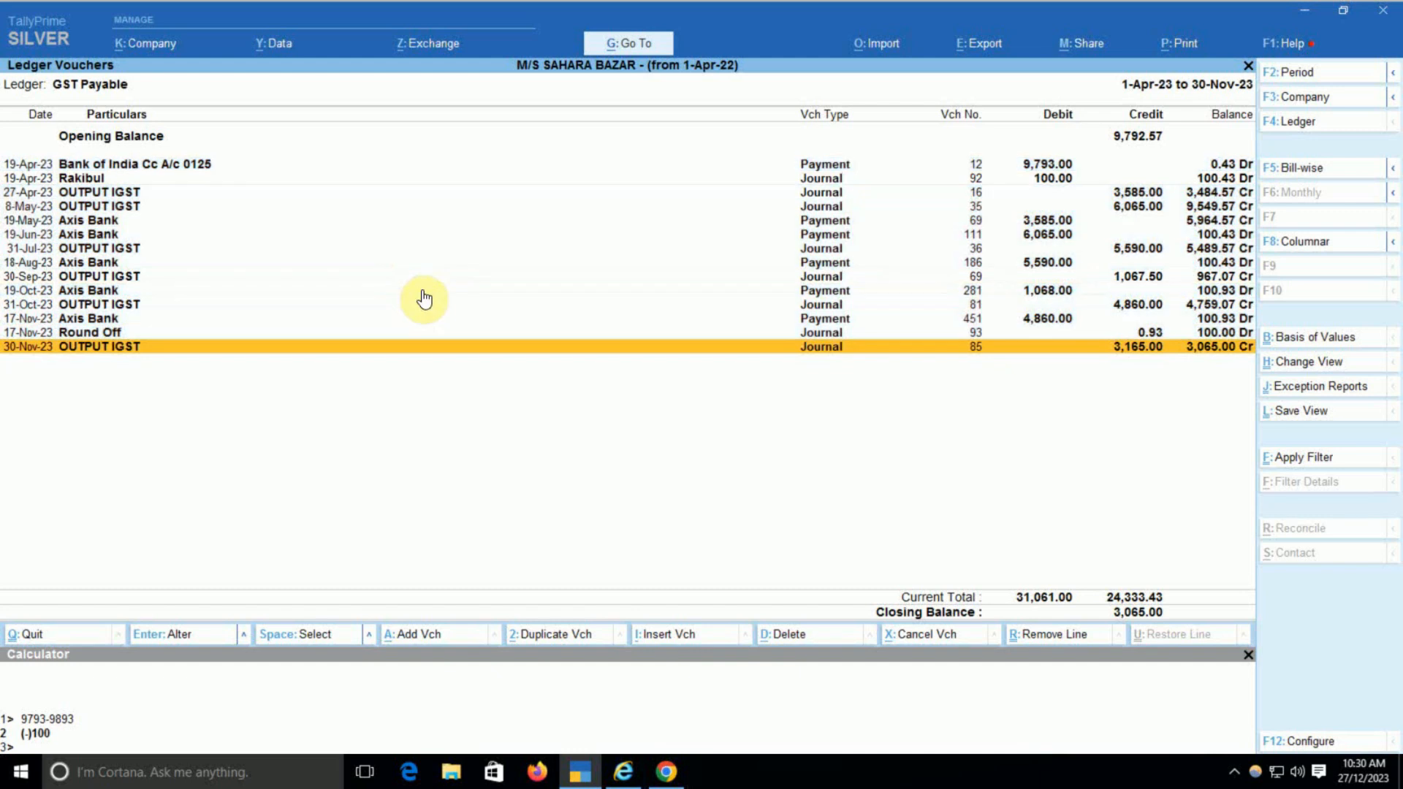
Step: Close the GST Payable ledger report and return to the Gateway of Tally
{"action": "key", "text": "Escape"}
{"action": "key", "text": "Escape"}
{"action": "key", "text": "Escape"}
{"action": "key", "text": "Escape"}
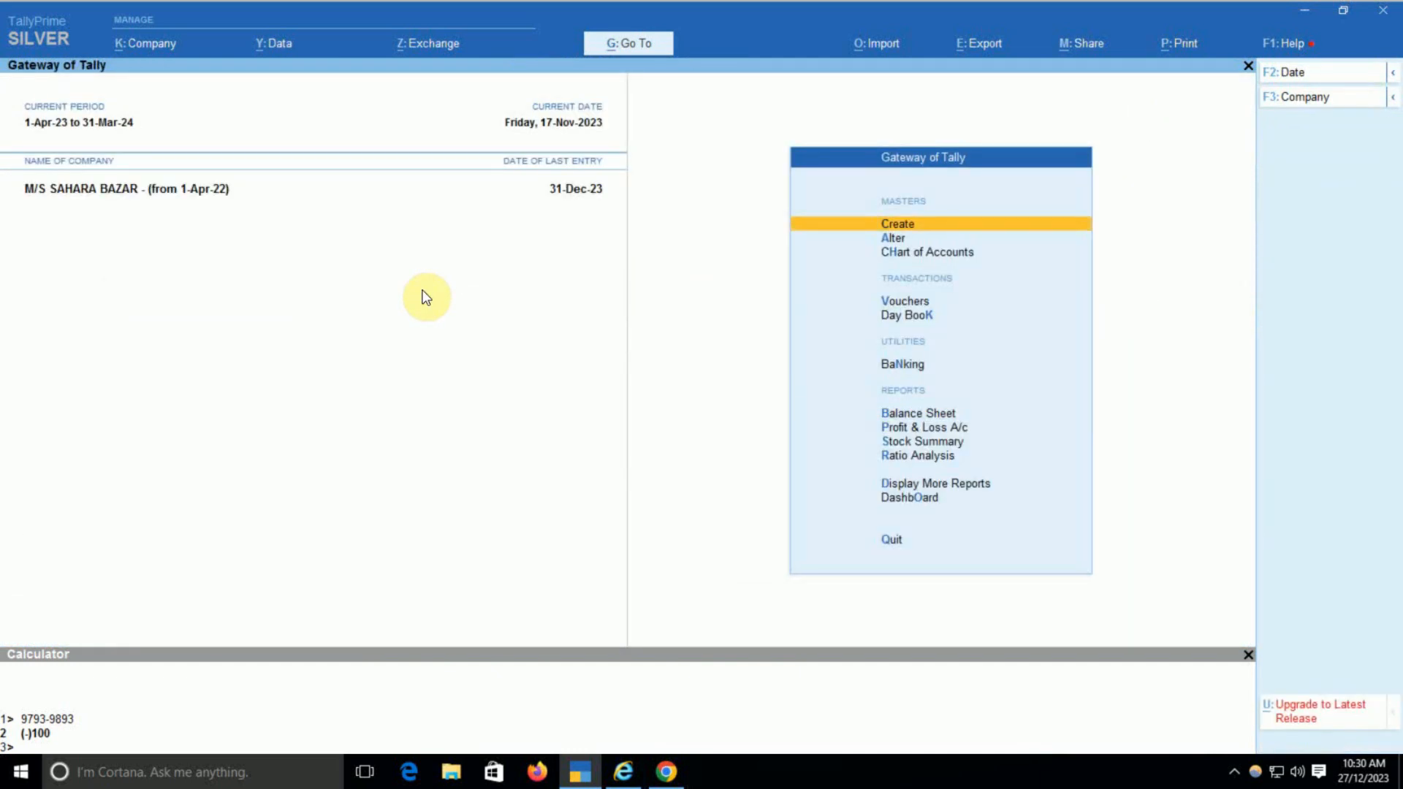